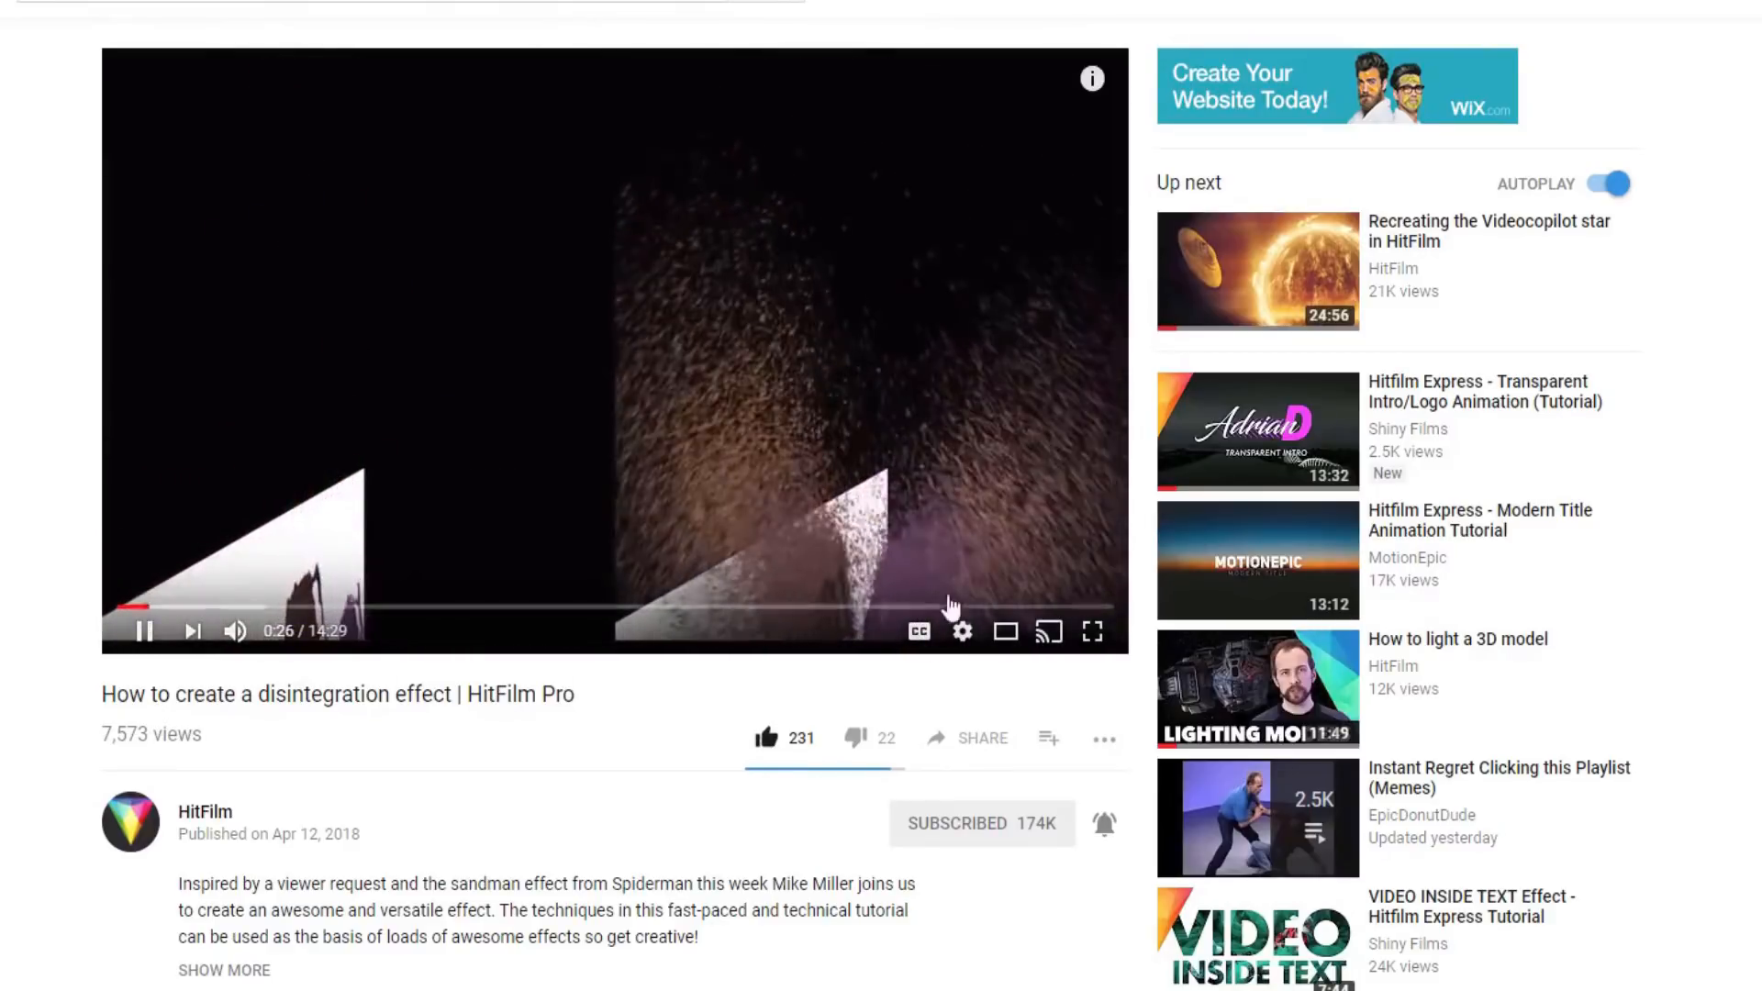
- Set the HitFilm disintegration tutorial's playback speed to 0.75 and expand the video's full description
left_click(959, 640)
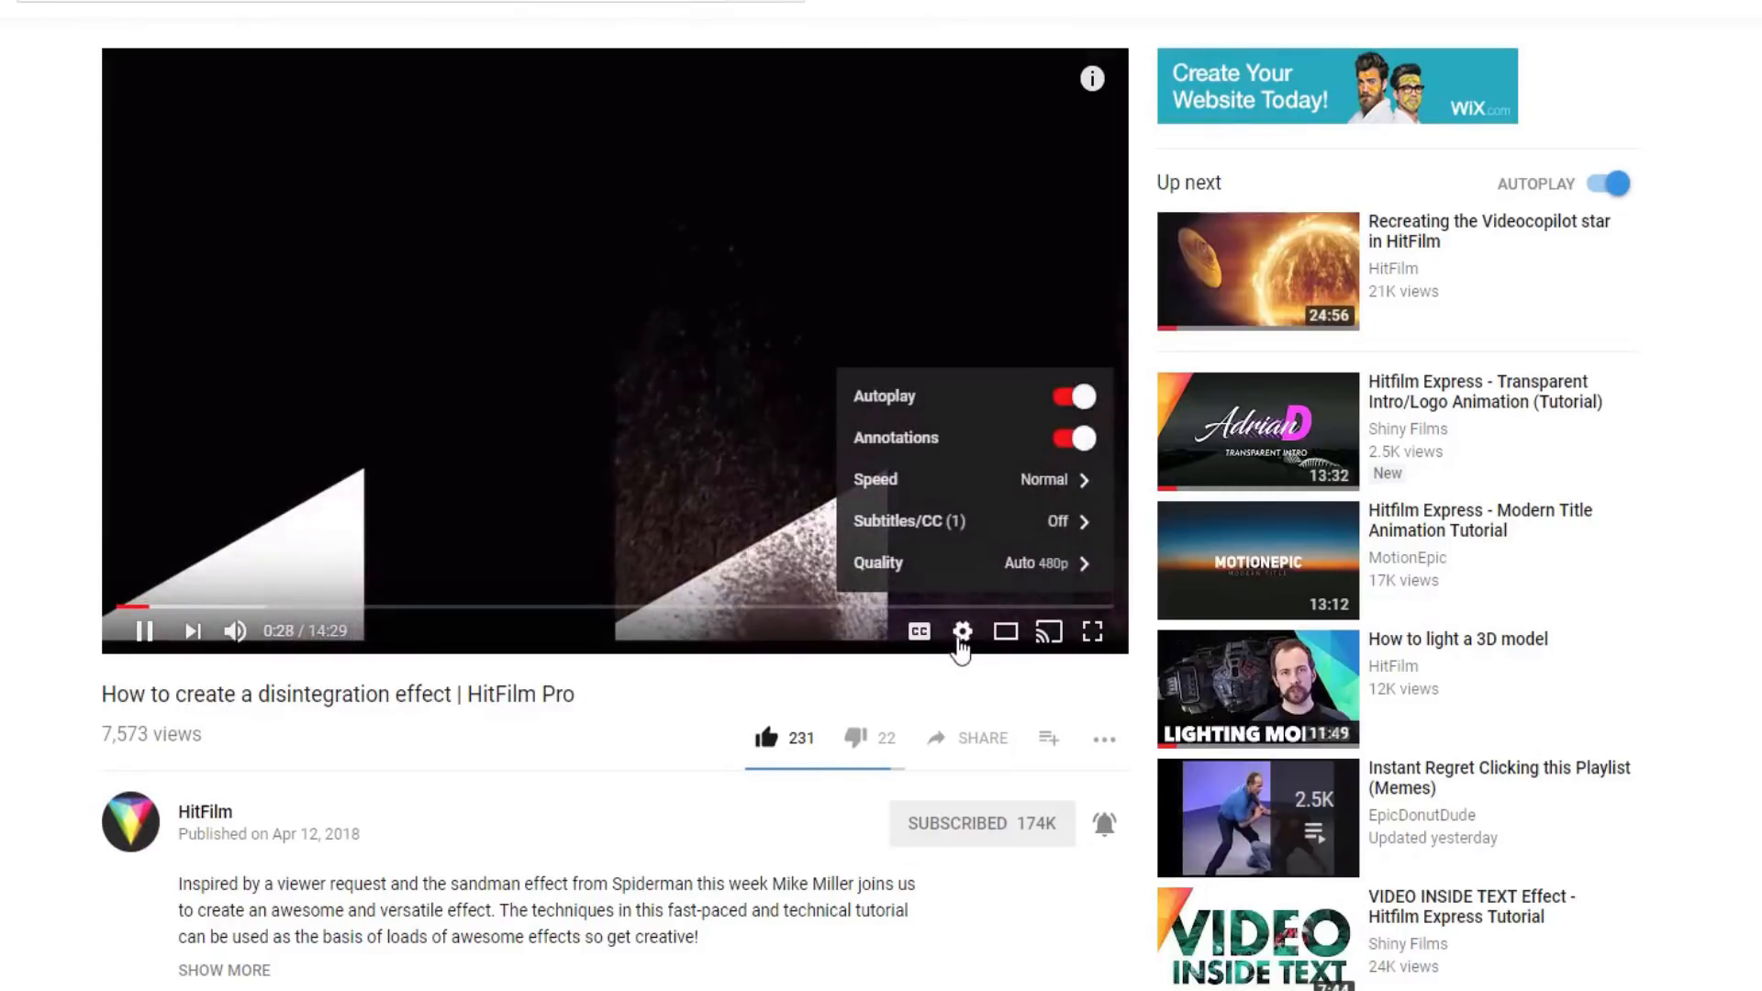
left_click(923, 488)
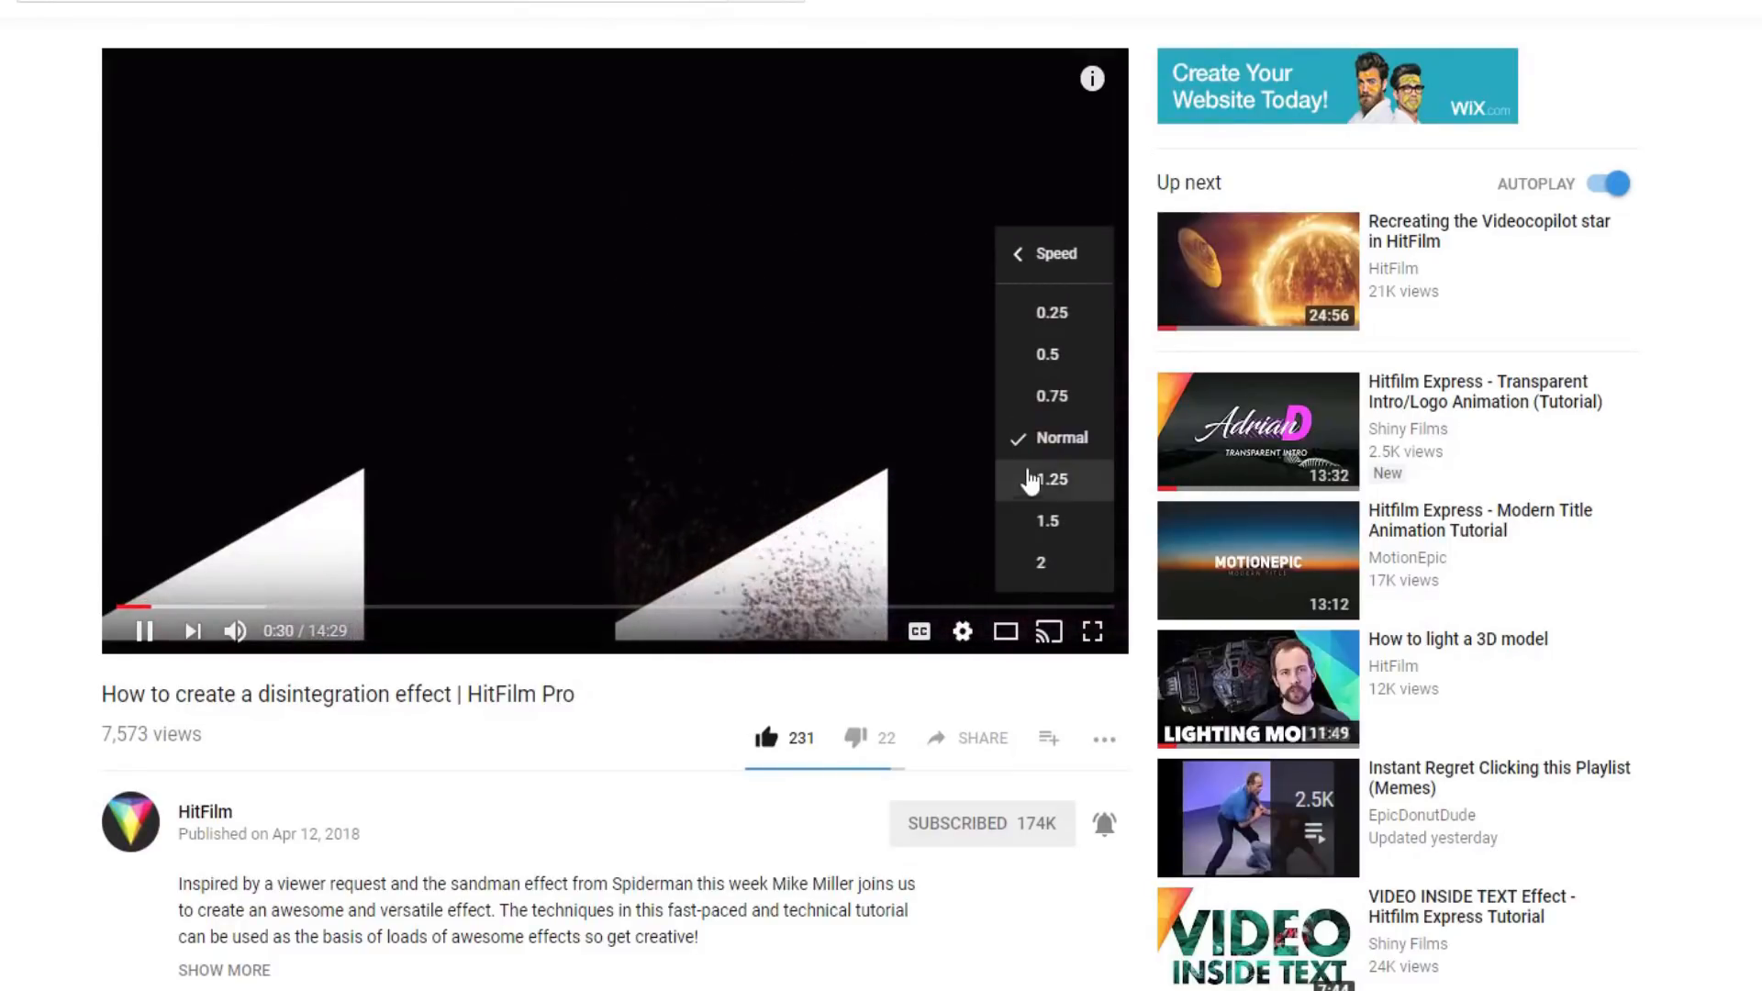
left_click(1054, 396)
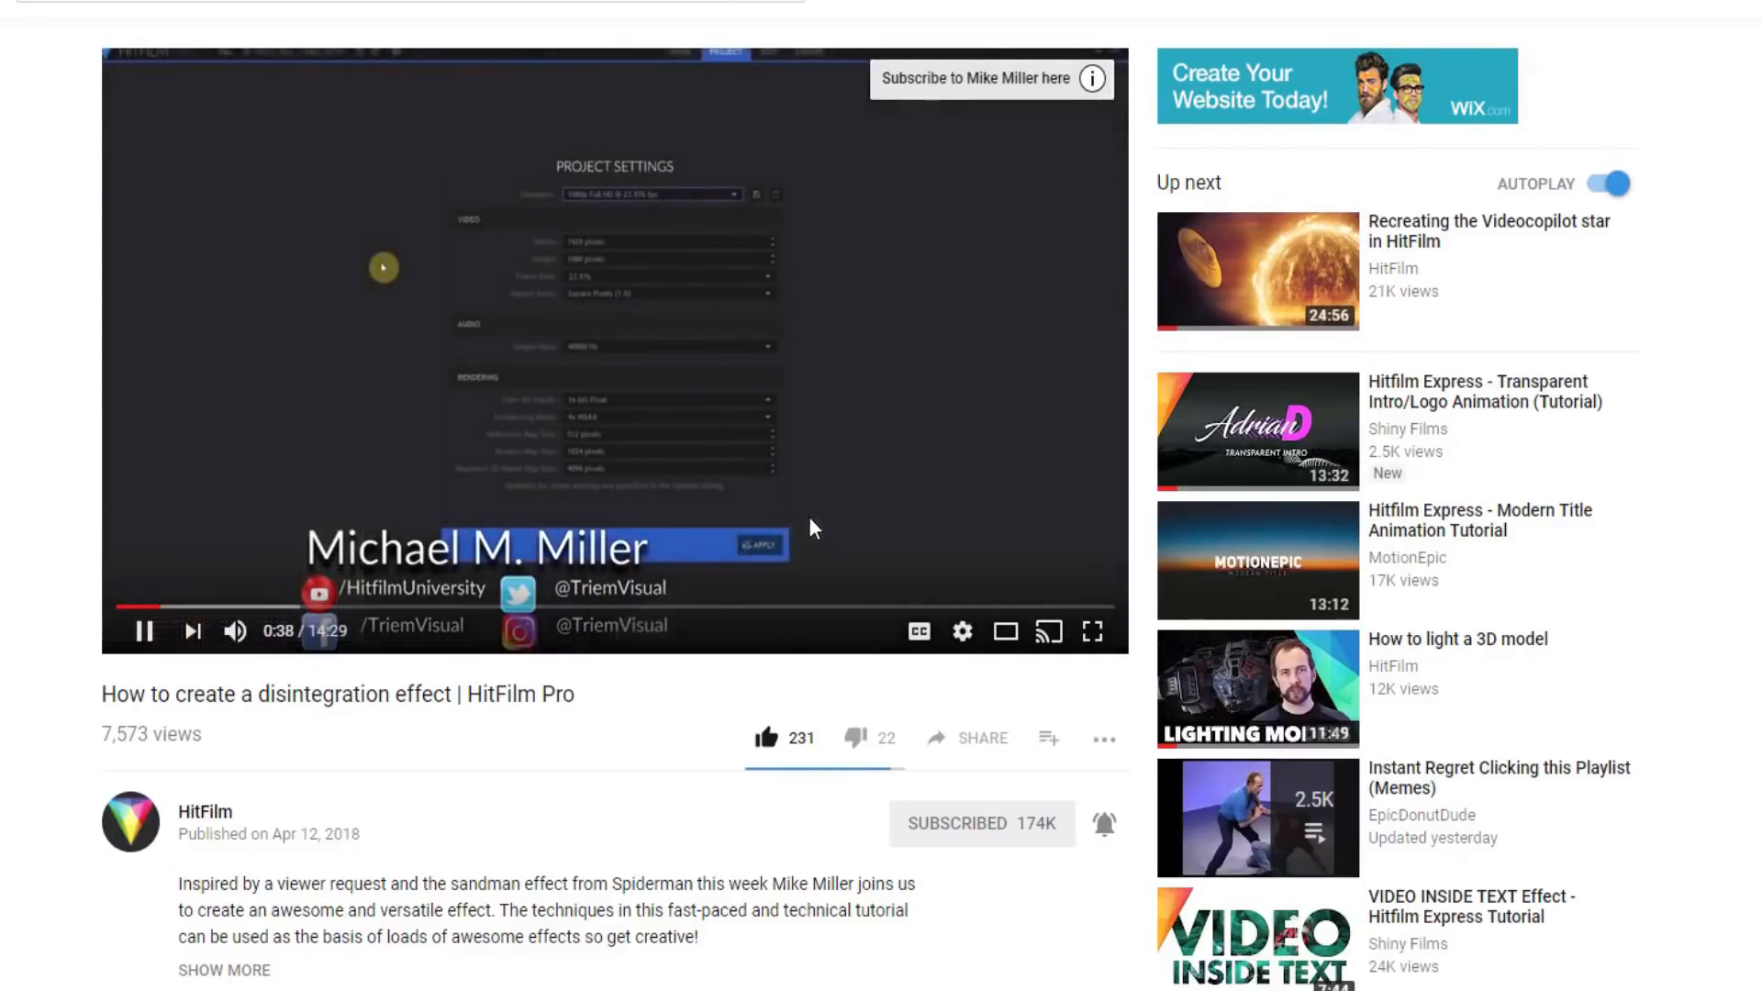
scroll(2, 688, "down", 1)
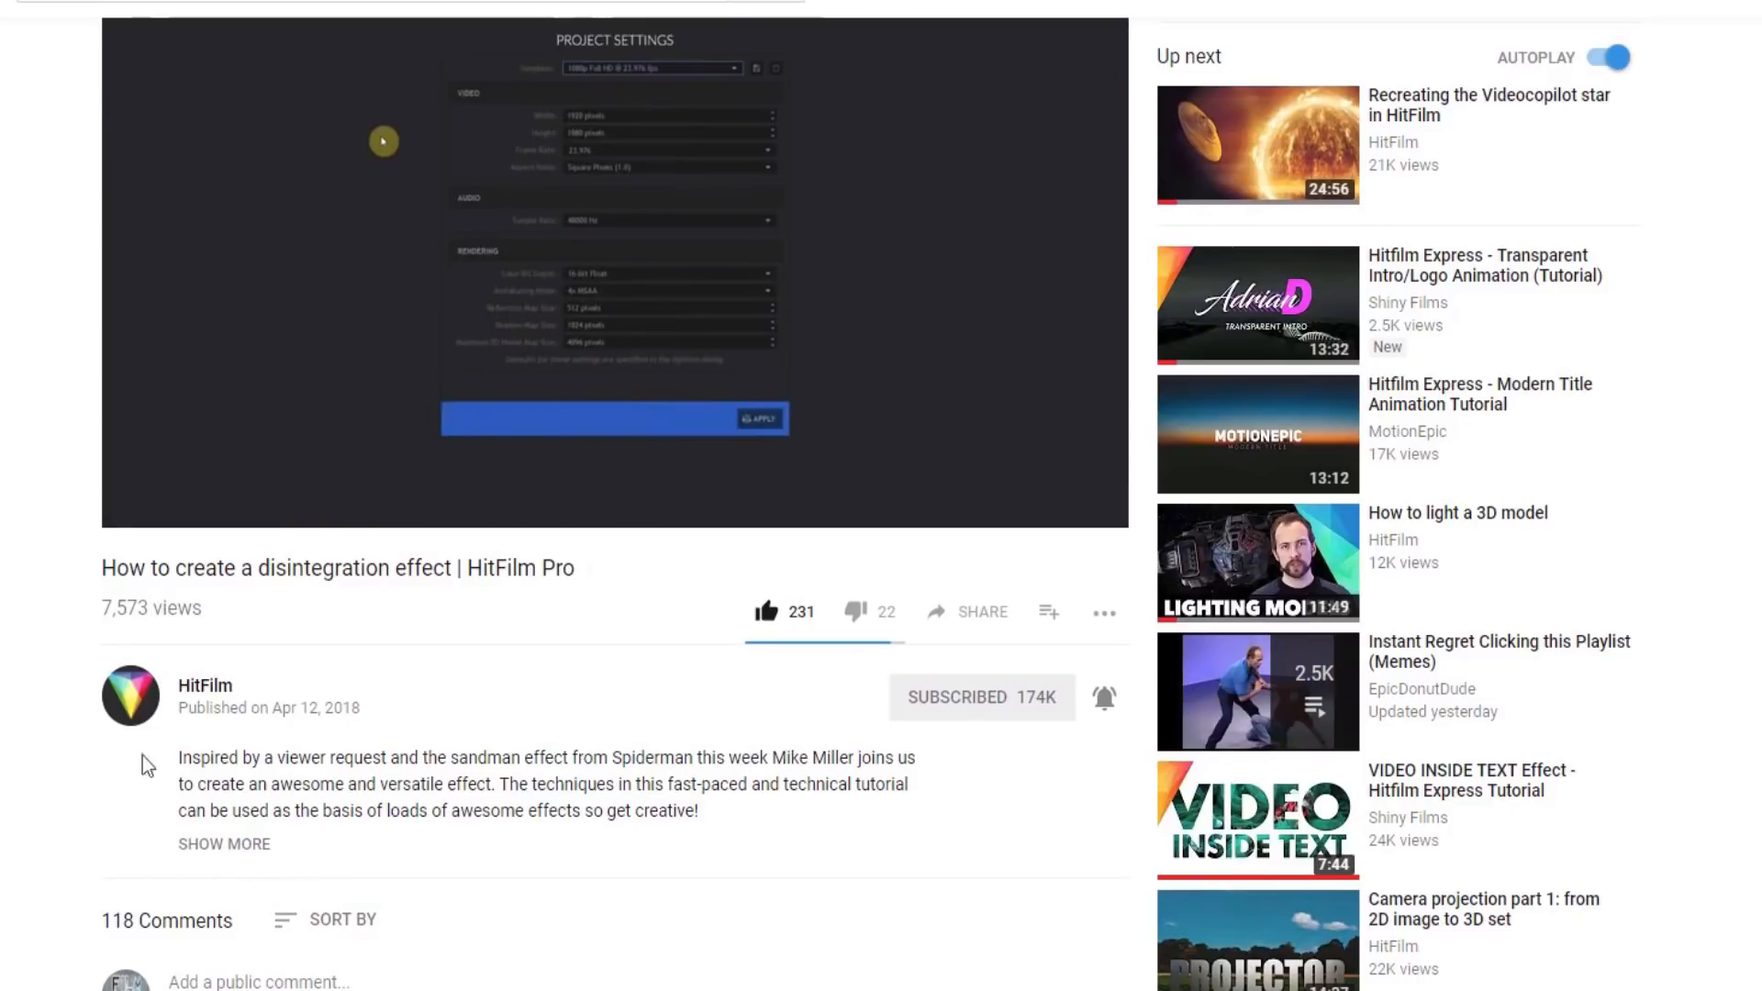
left_click(235, 843)
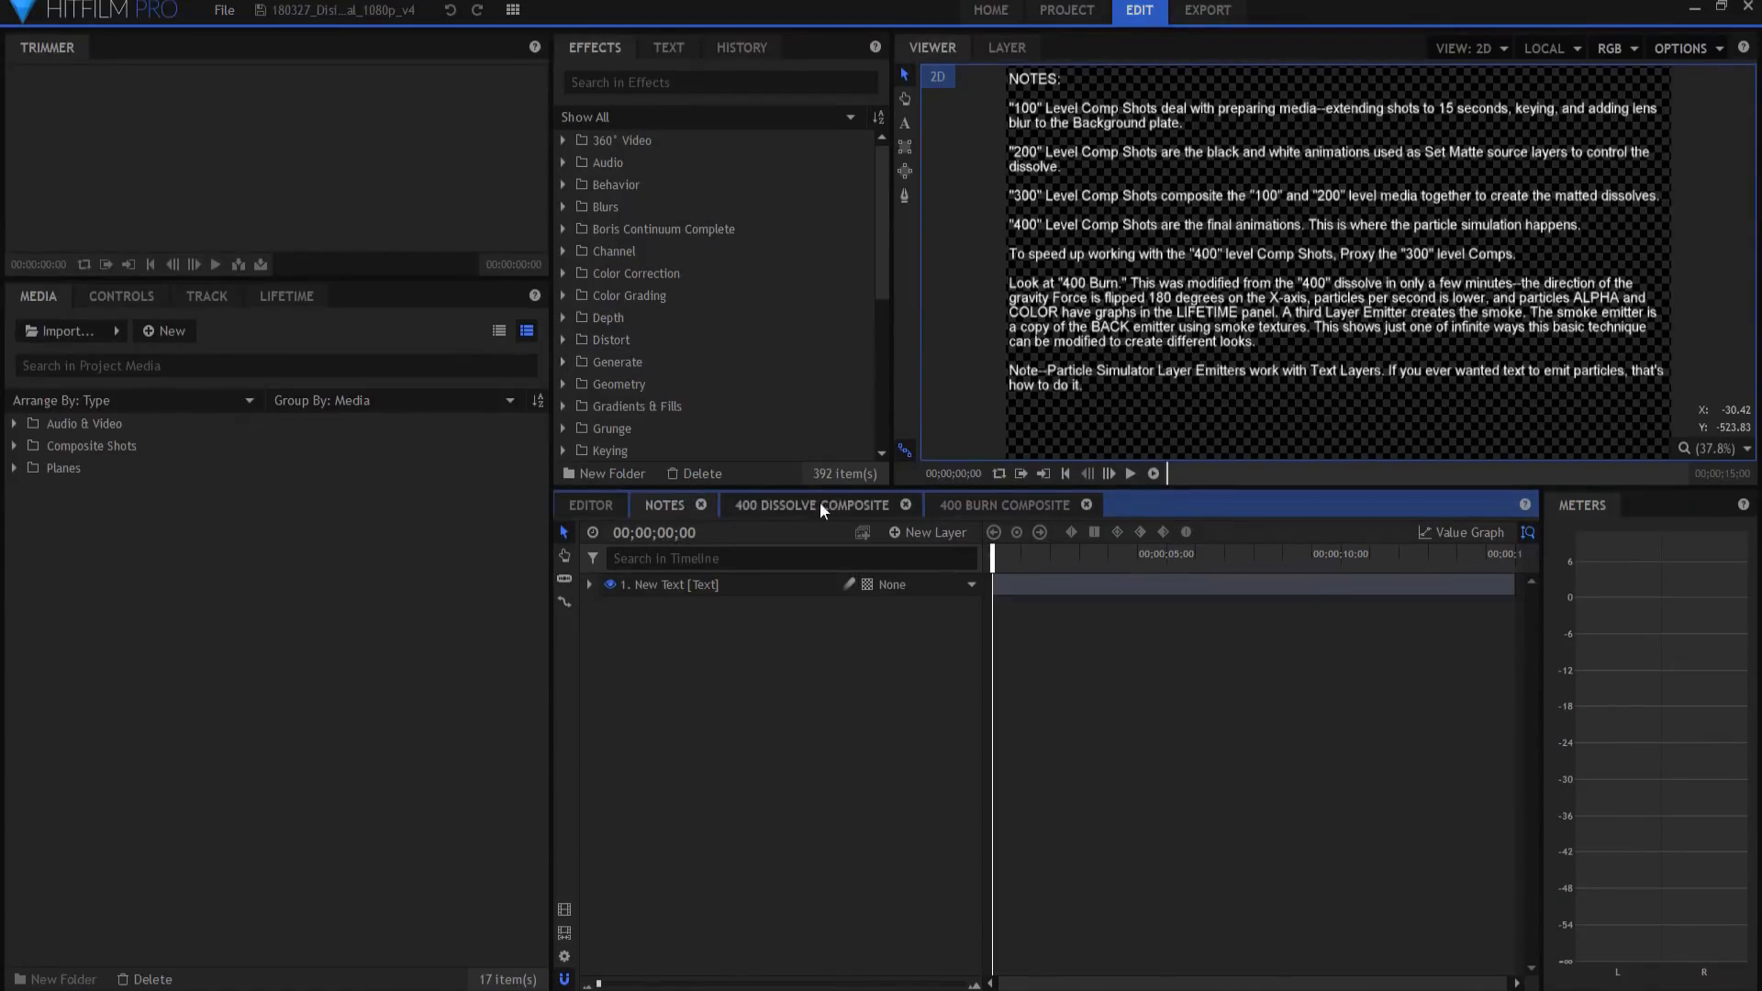
- Review the contents of the project's Composite Shots, Planes and Audio & Video media folders
left_click(14, 446)
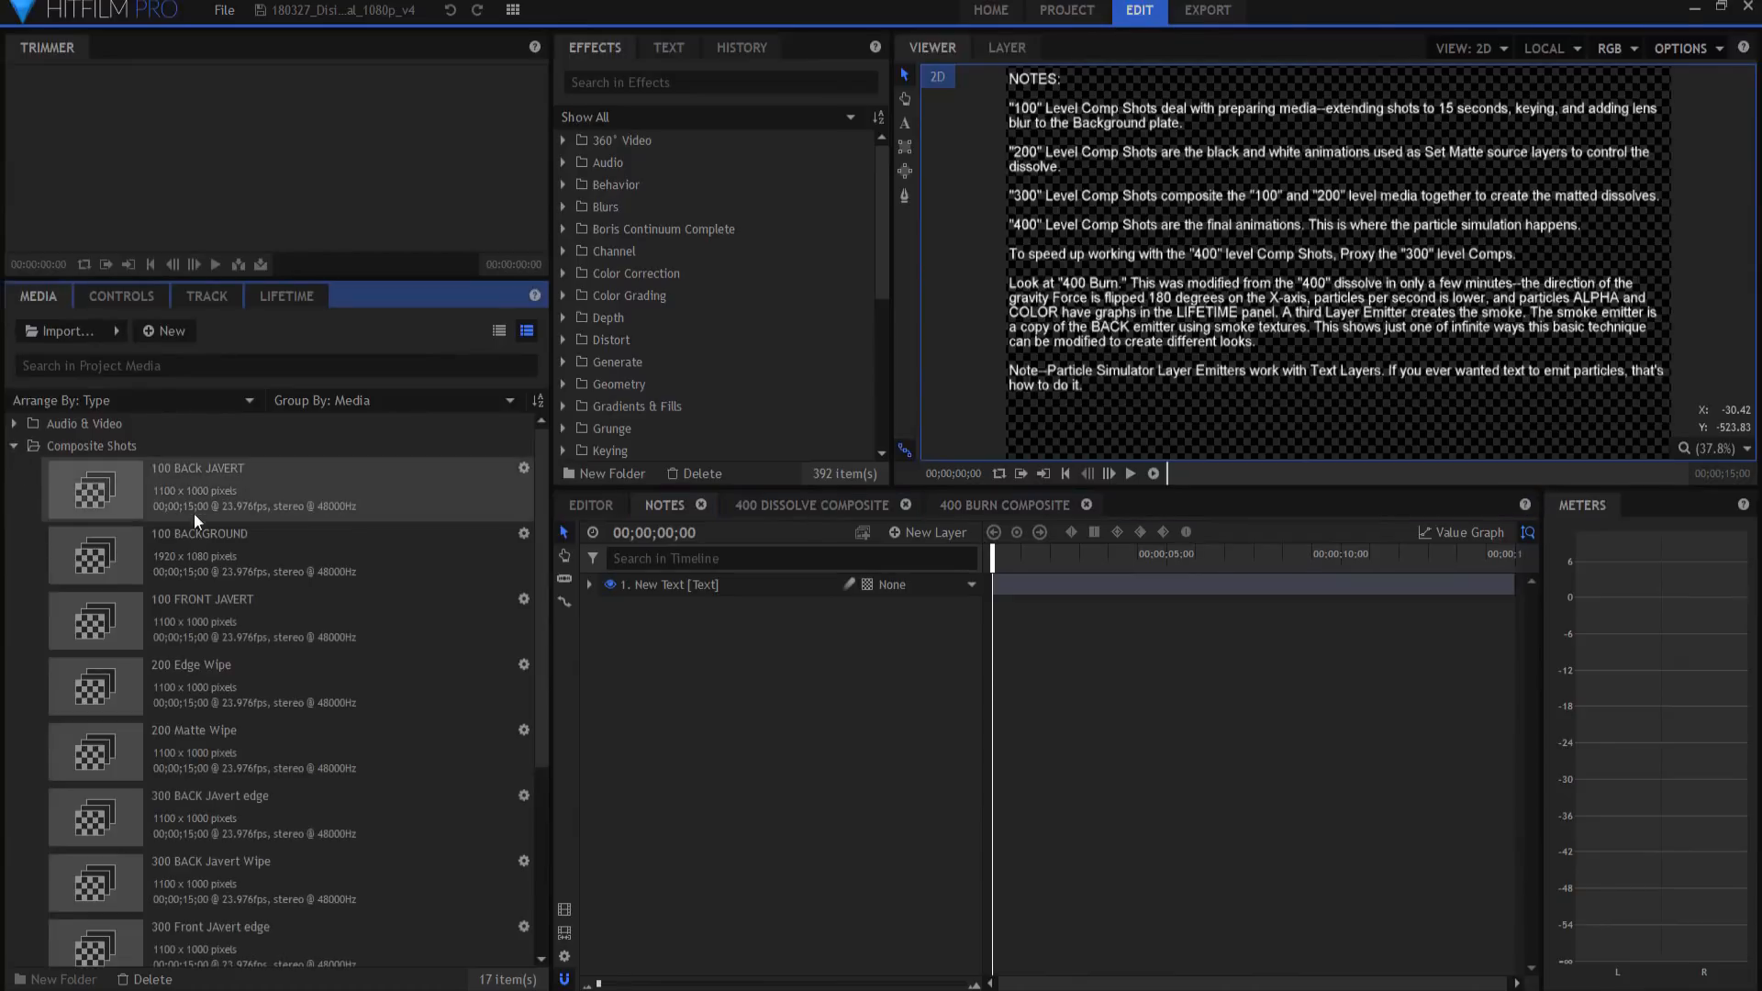
left_click(14, 446)
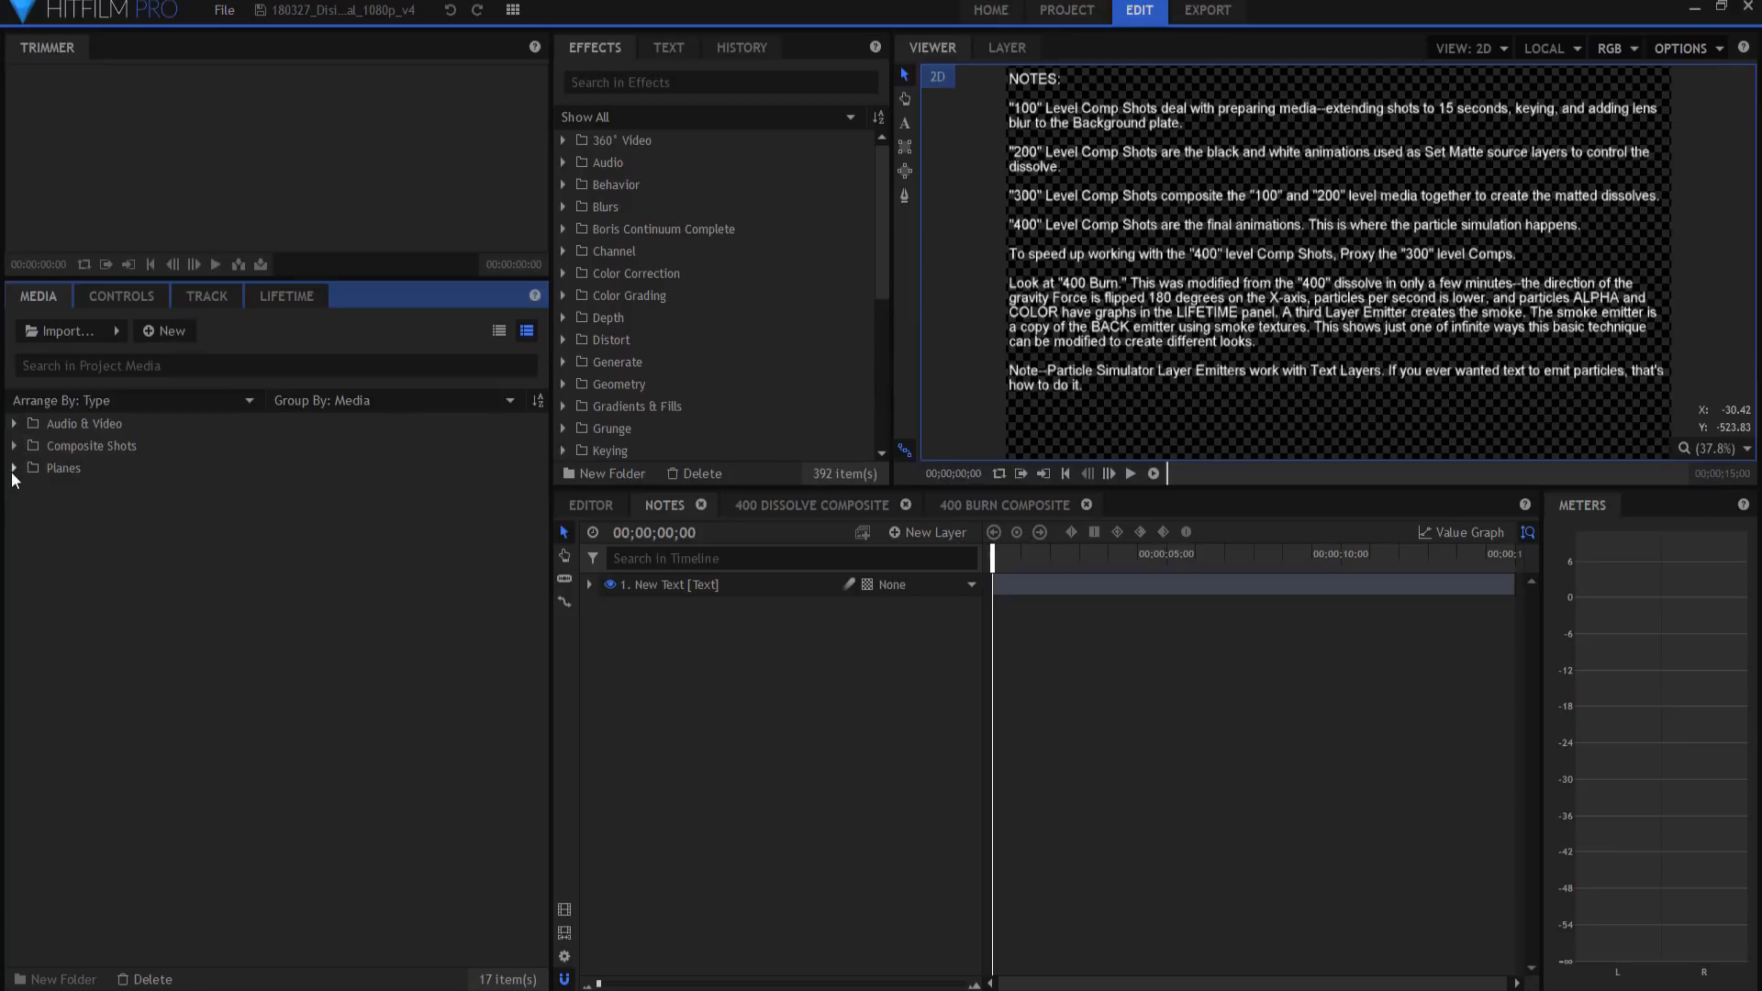
left_click(13, 468)
left_click(13, 468)
left_click(14, 423)
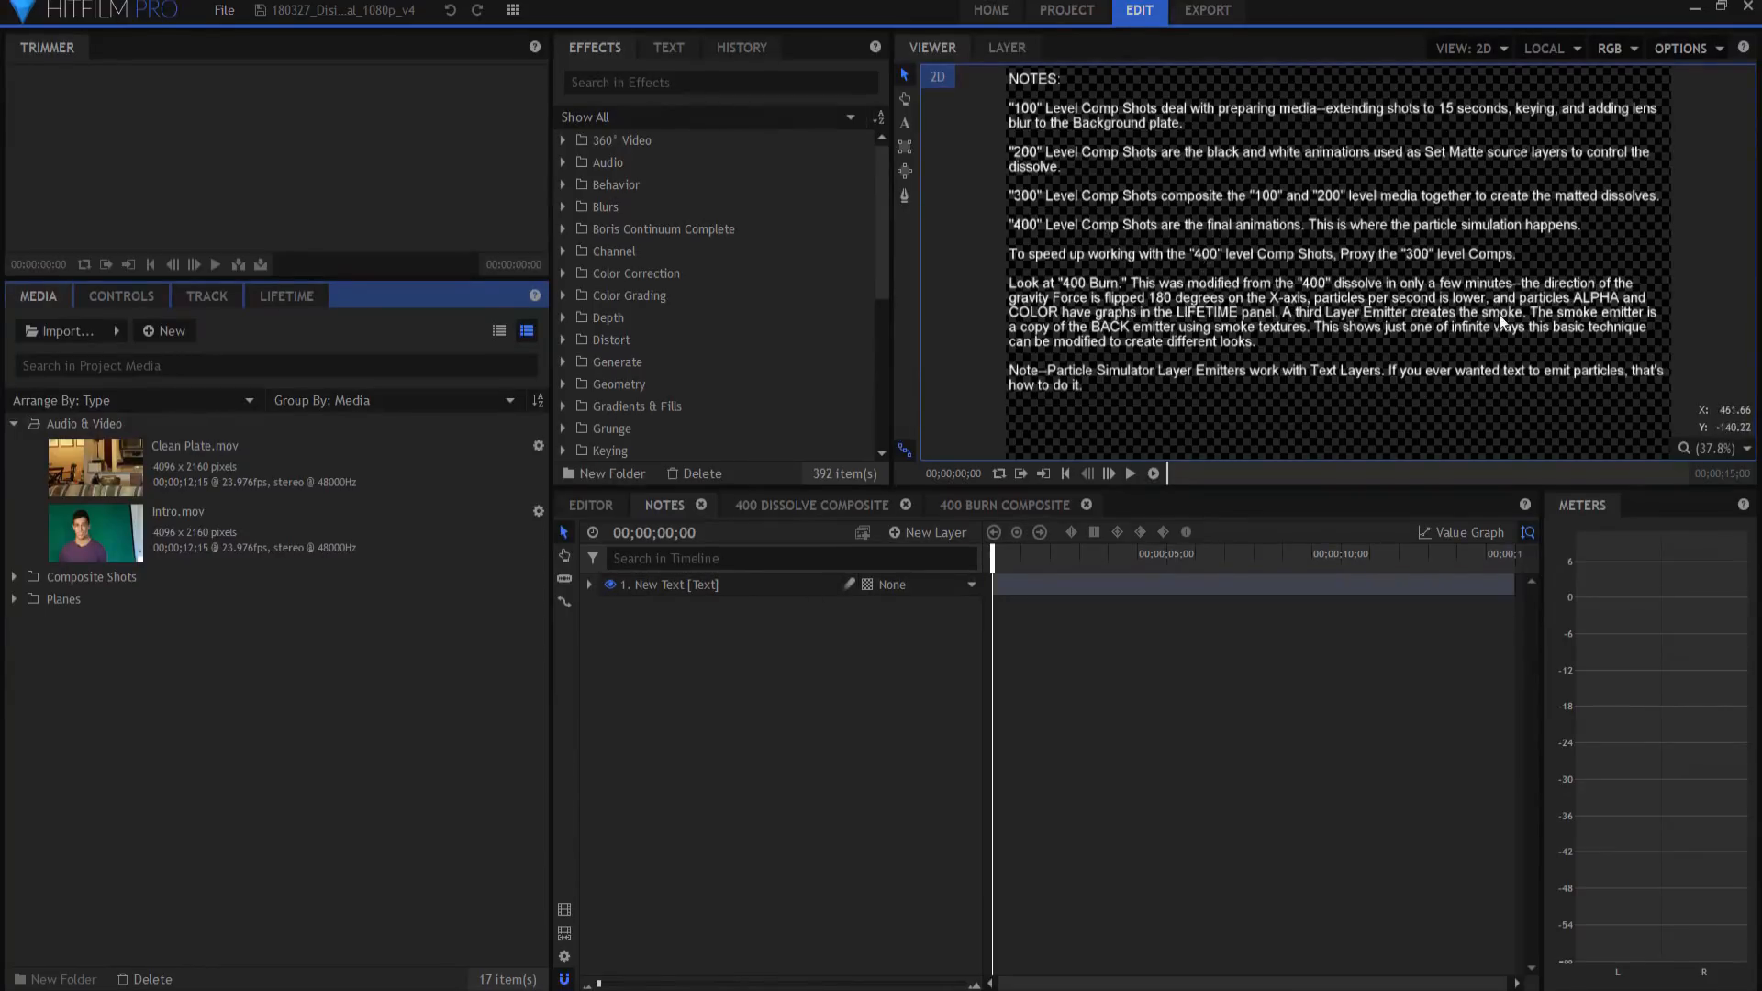
- Delete the text layer from the NOTES composite shot and close that composite
left_click(647, 589)
key("Delete")
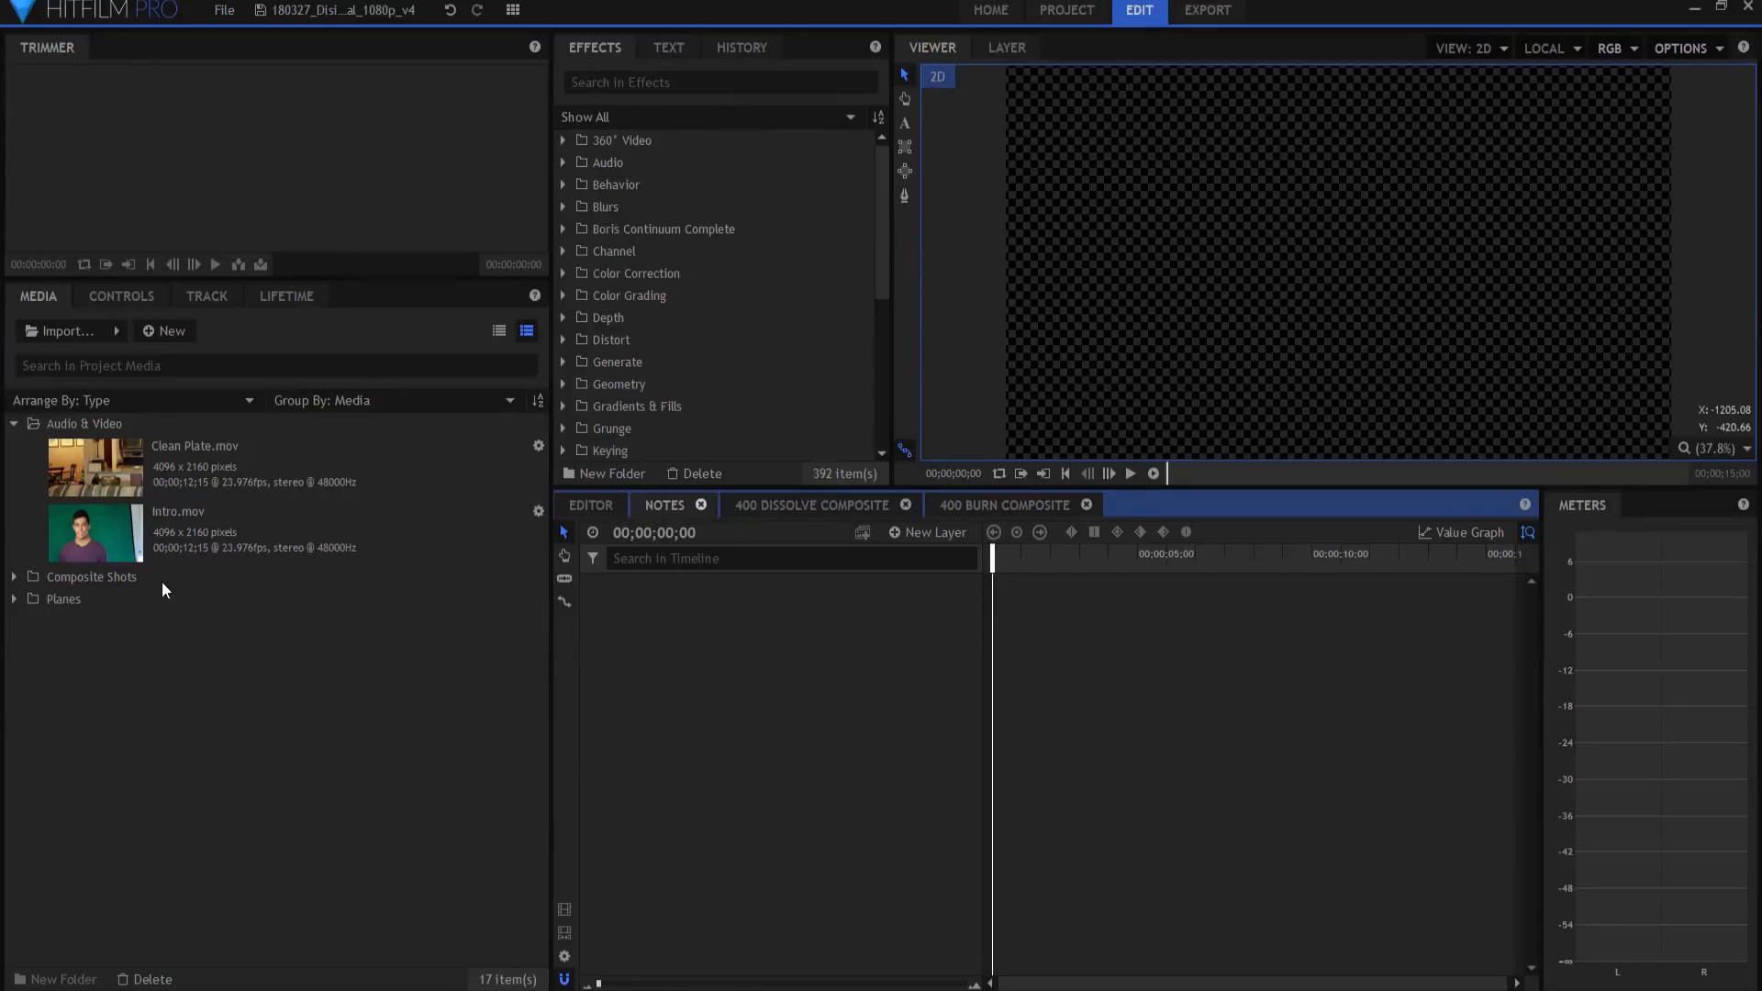
- Remove the Intro.mov and Clean Plate.mov clips from the project, accepting their removal from the timelines that use them
left_click(90, 472)
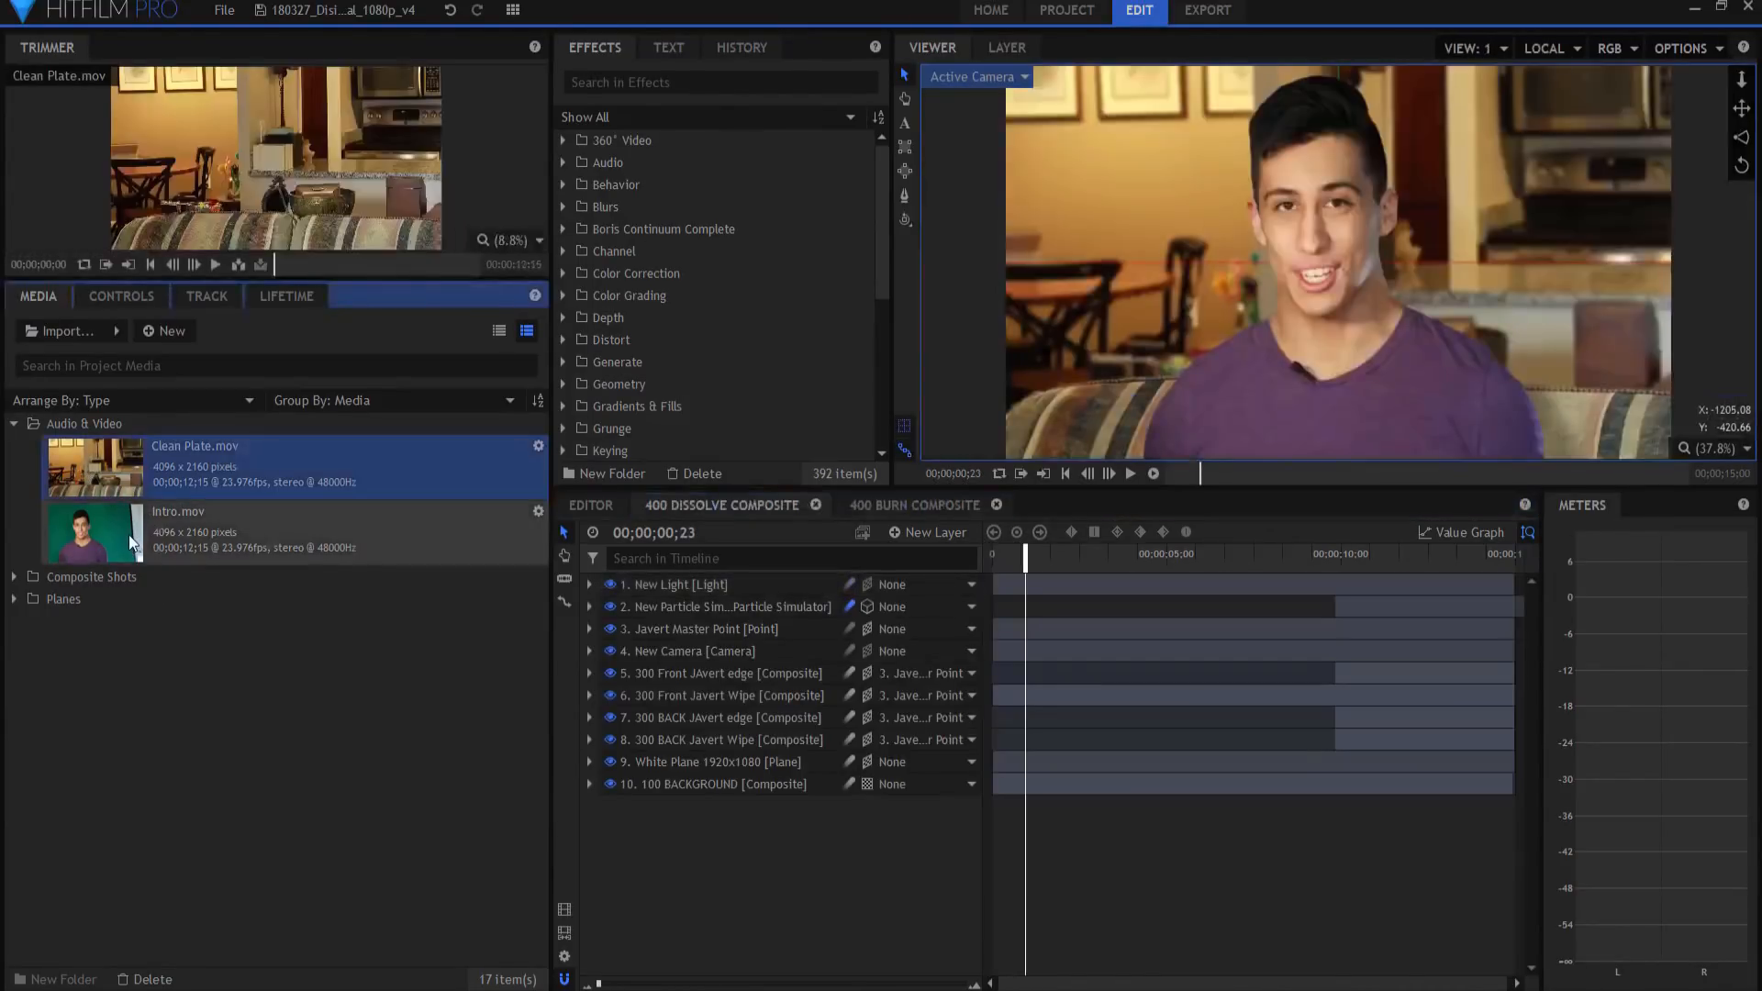
left_click(129, 528)
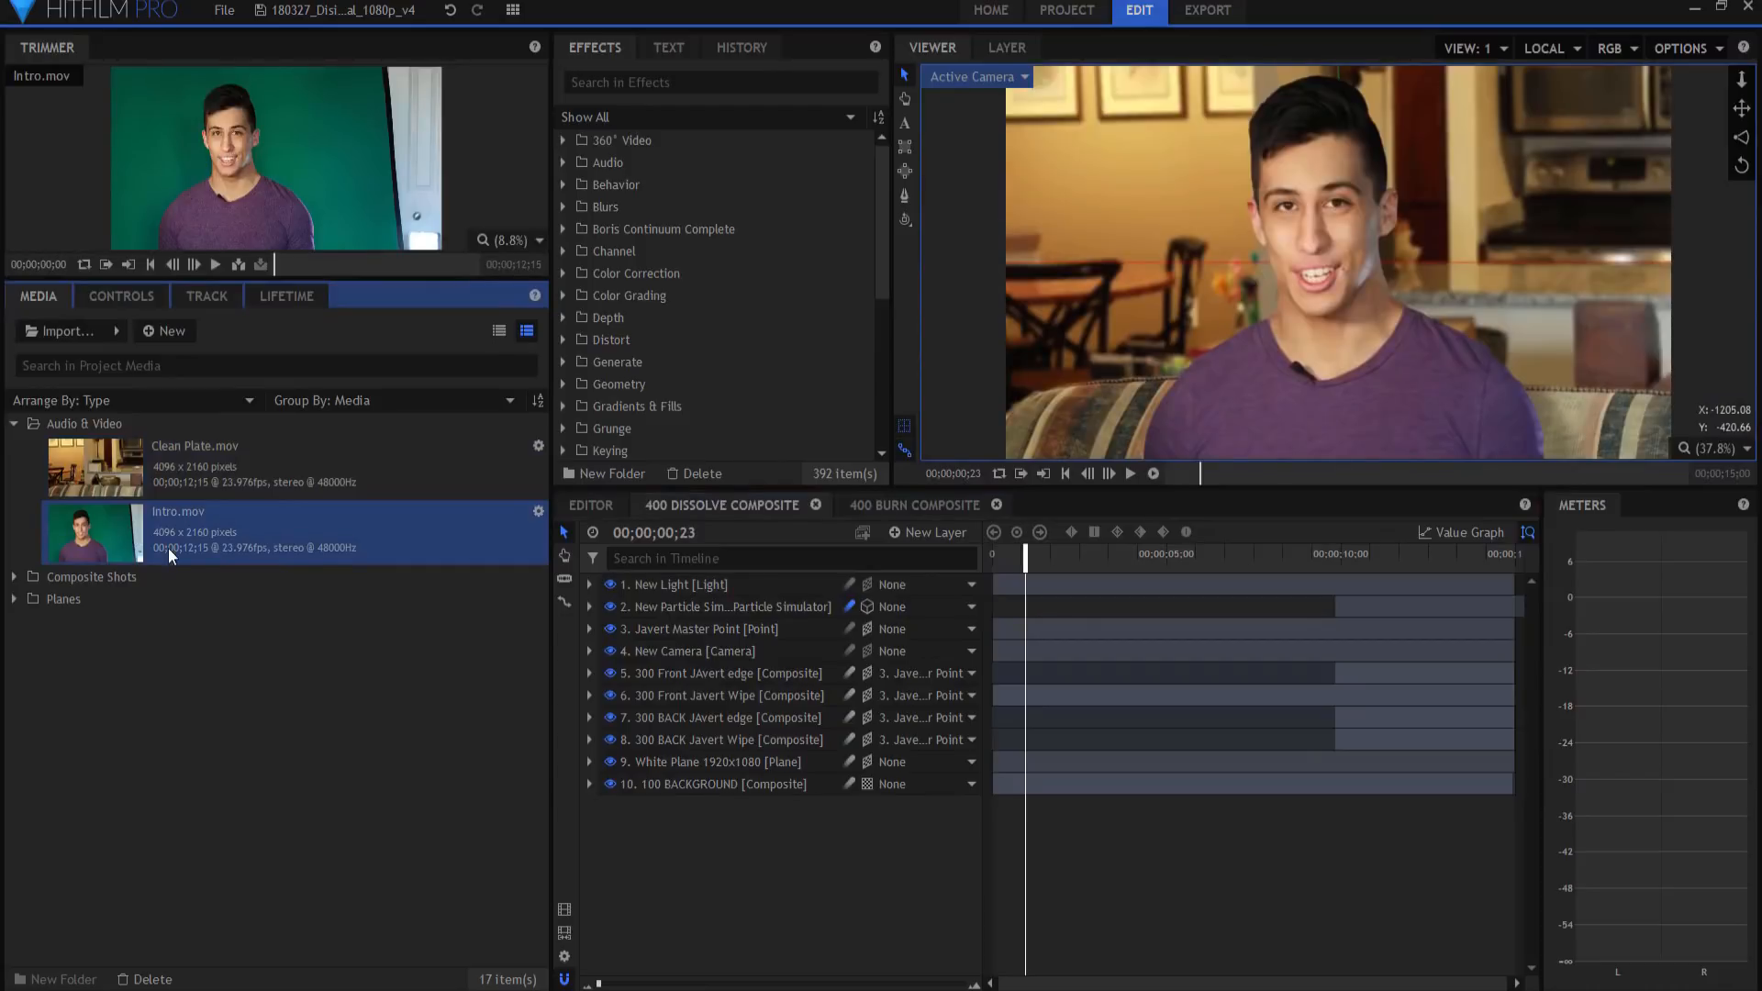
key("Delete")
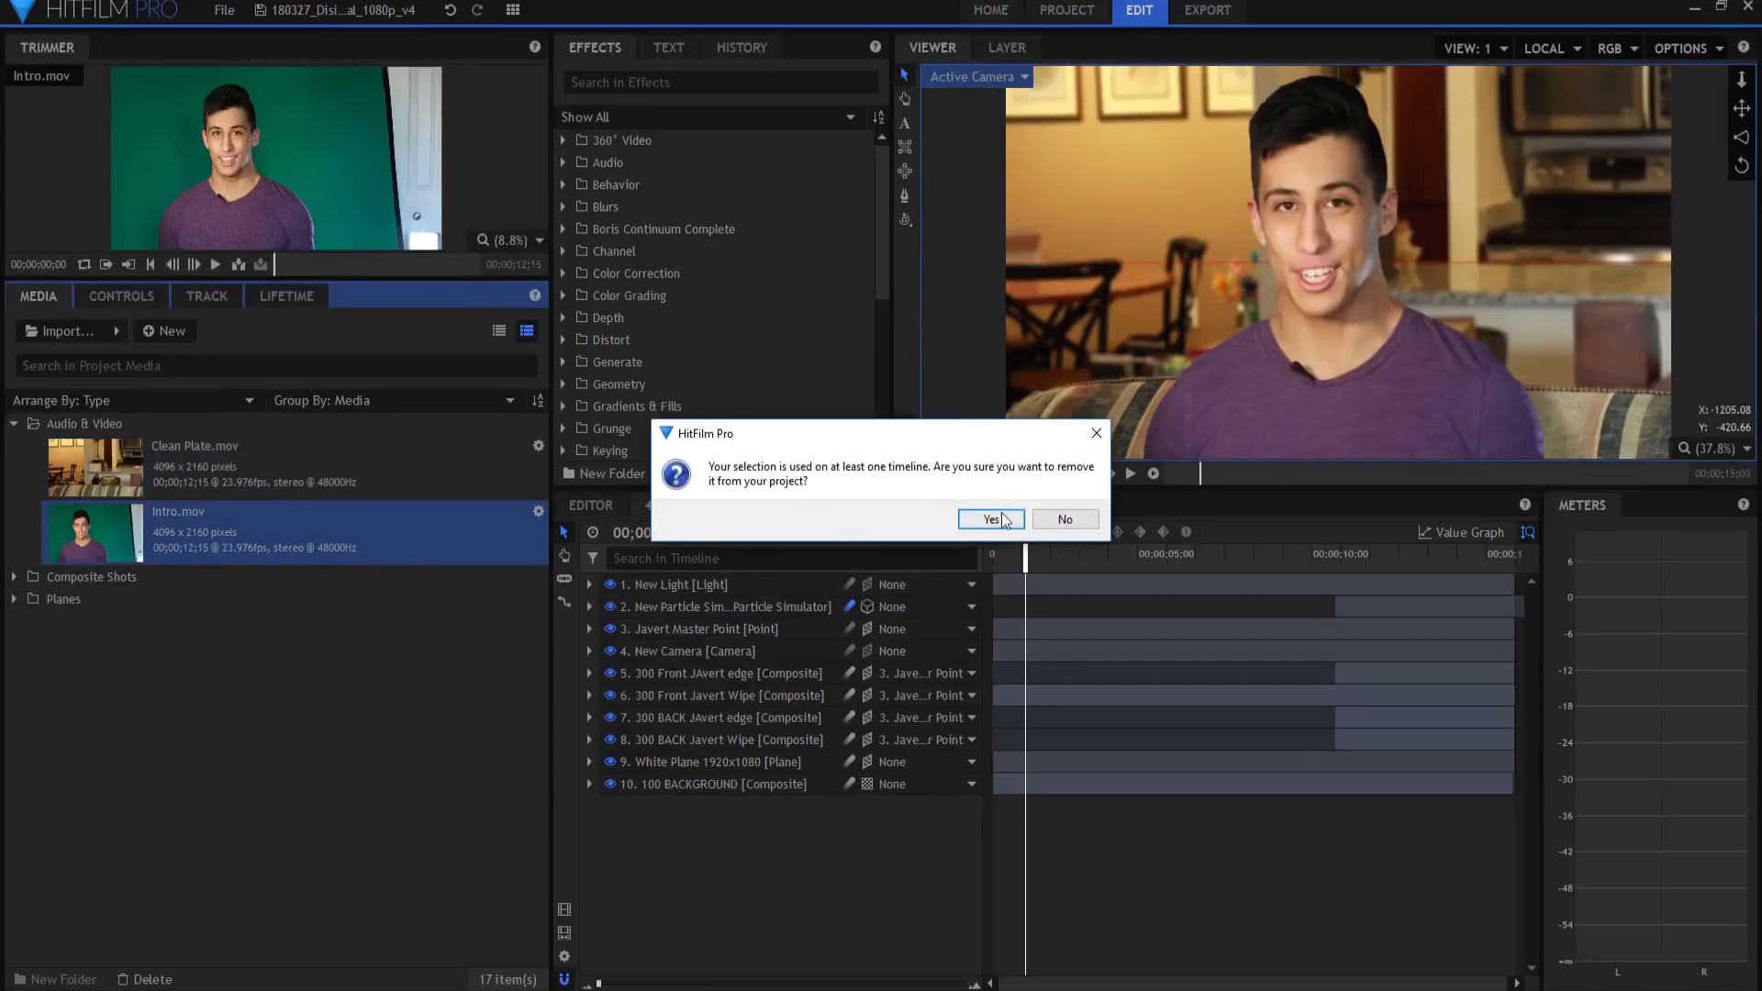
left_click(992, 520)
left_click(92, 462)
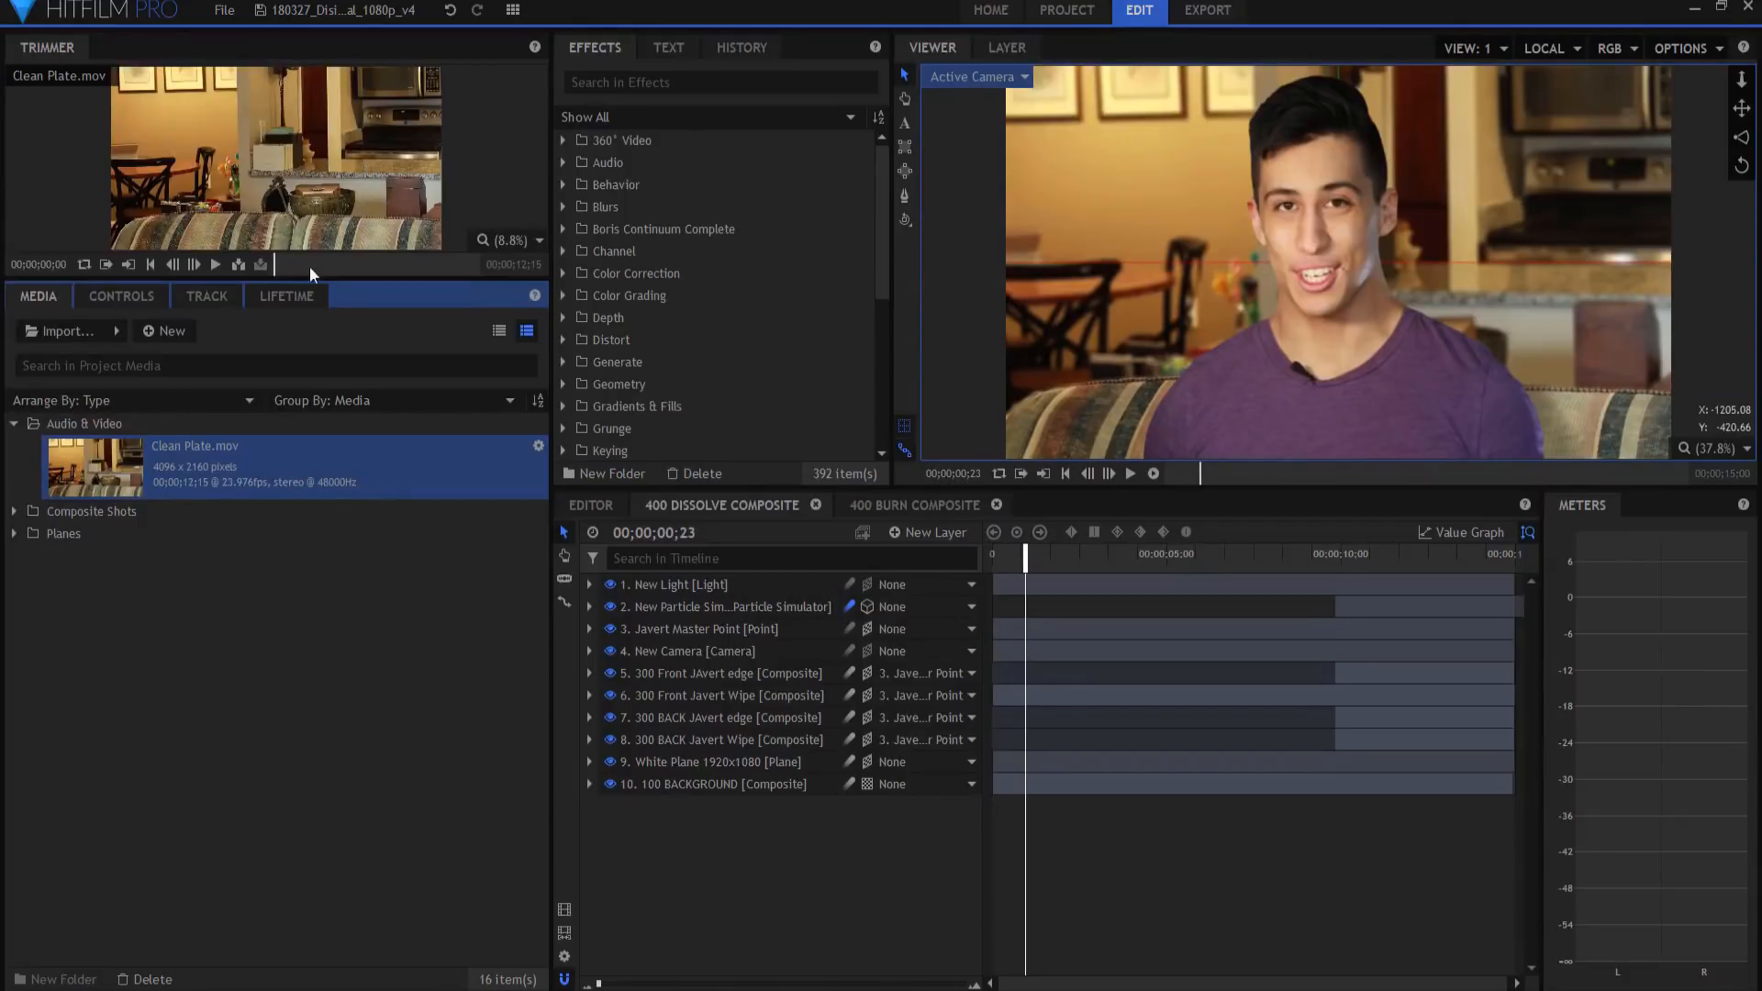
key("Delete")
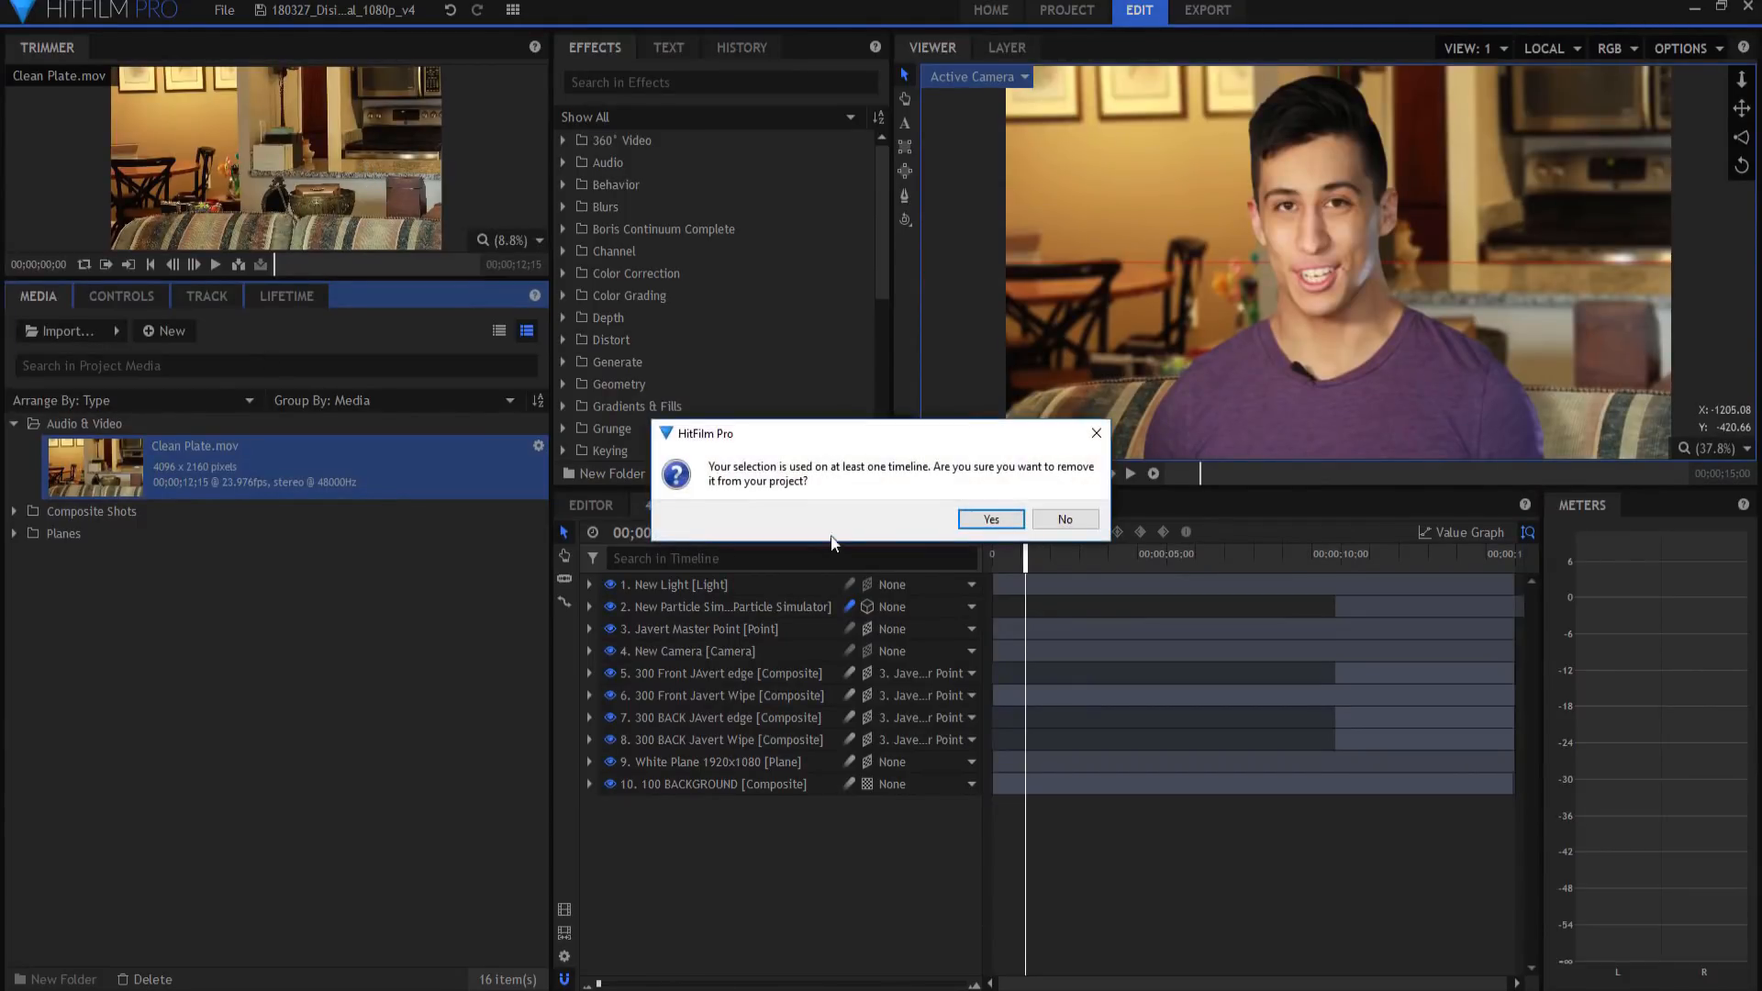
left_click(991, 521)
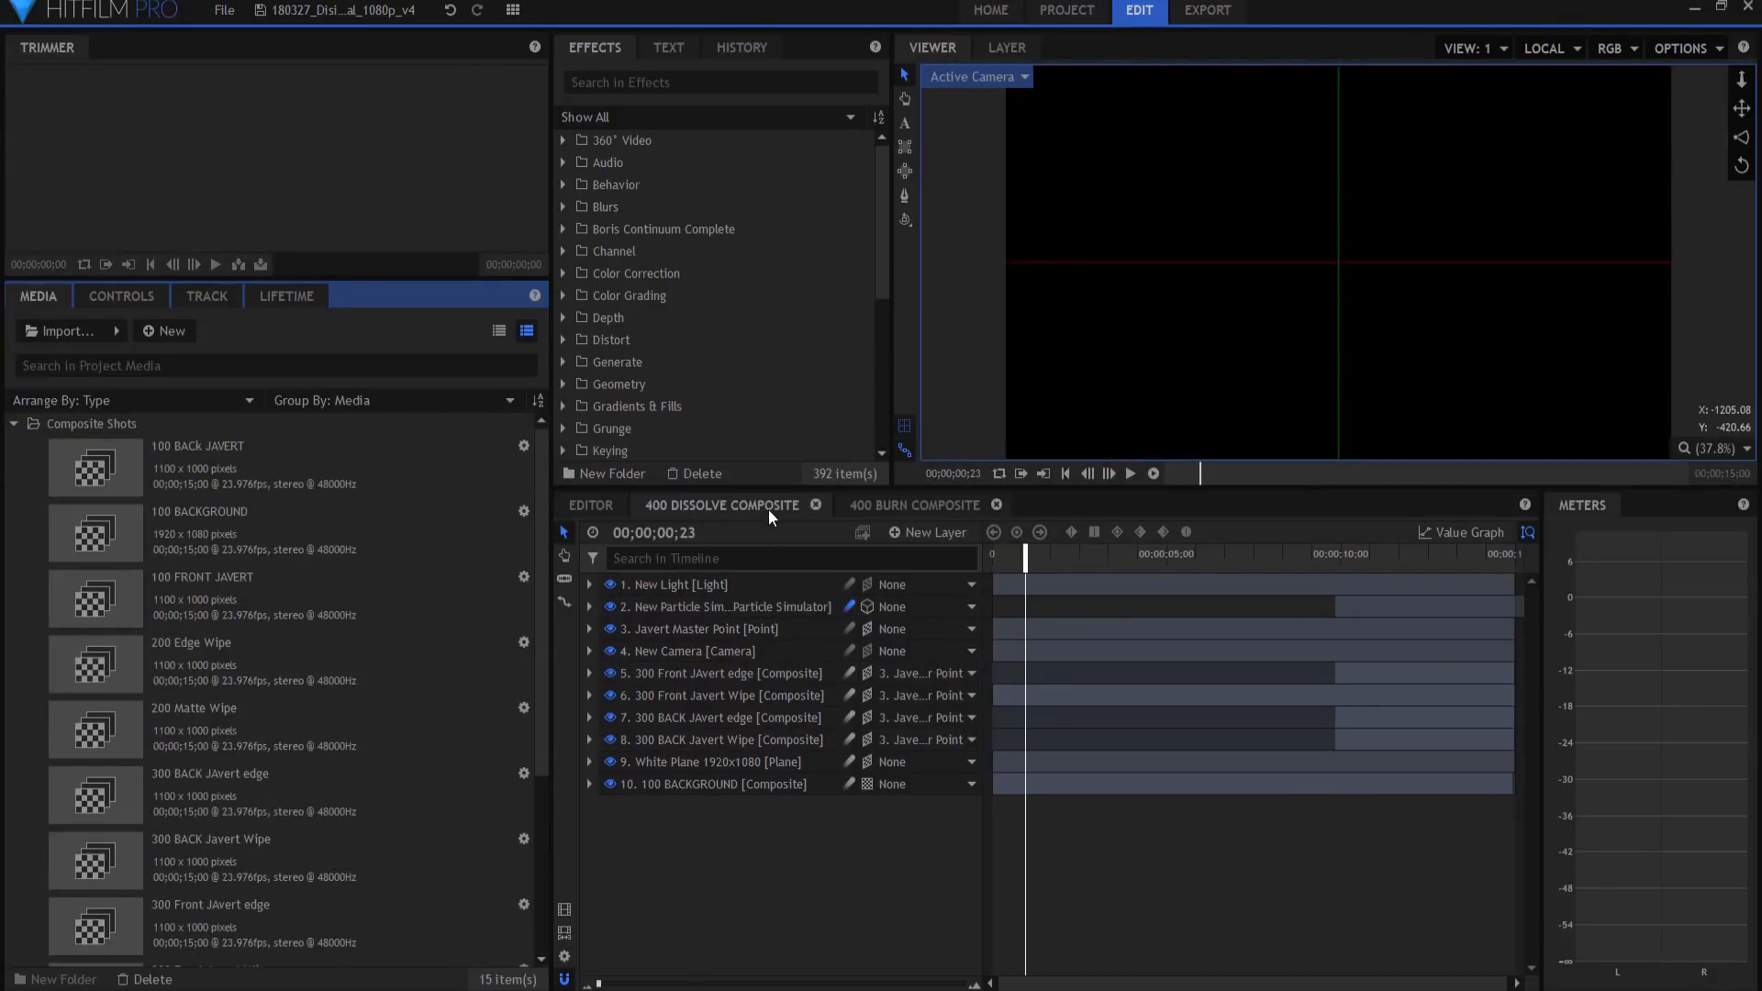
- Delete the Javert Master Point, the 300-level composites, White Plane and 100 BACKGROUND layers from 400 DISSOLVE COMPOSITE
left_click(687, 631)
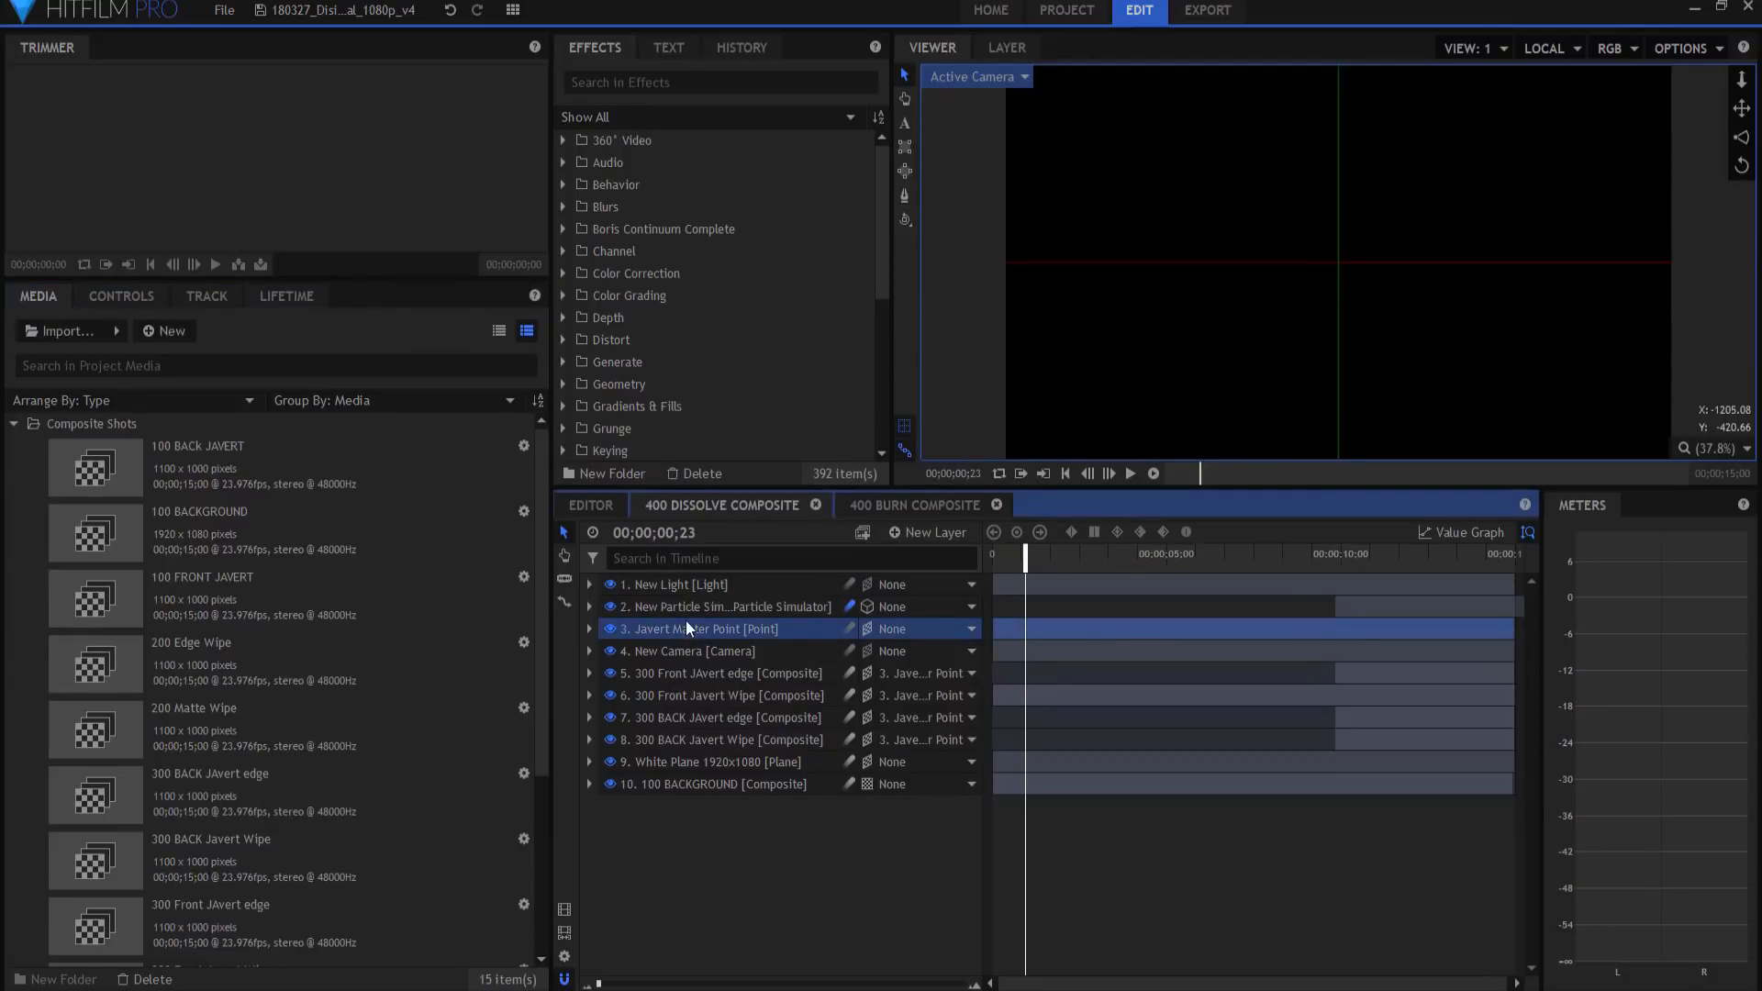
key("Delete")
left_click(705, 762)
left_click_drag(718, 655, 712, 652)
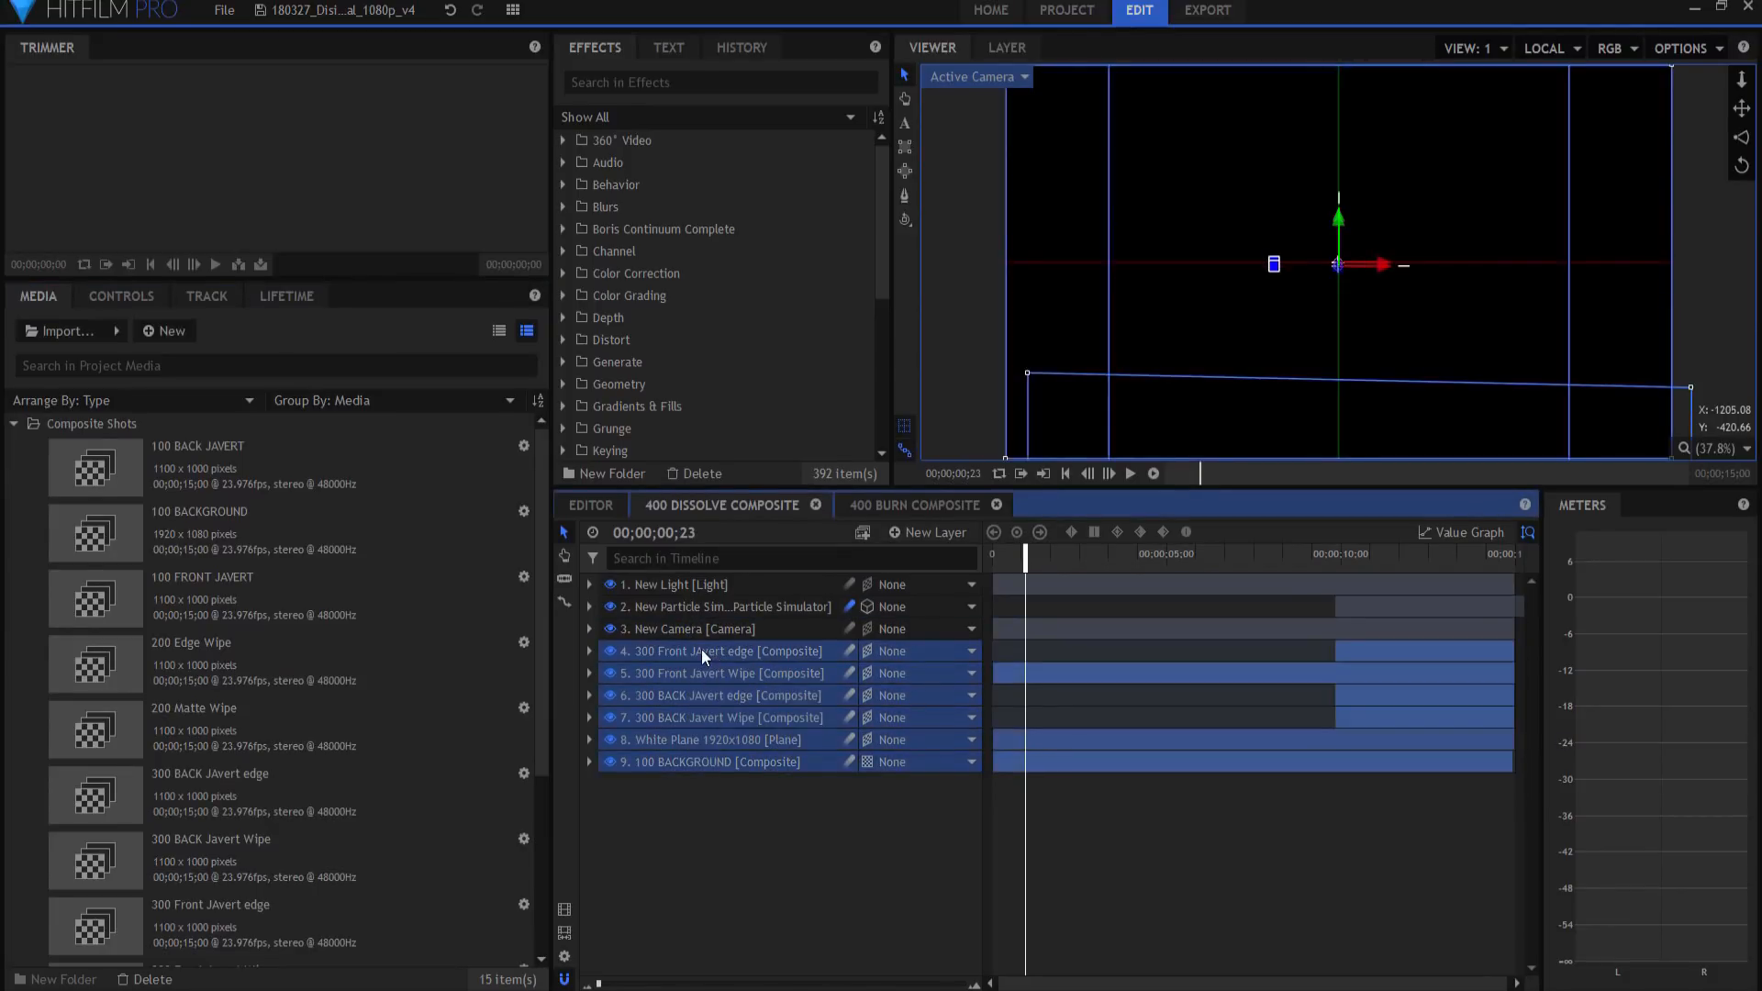
key("Delete")
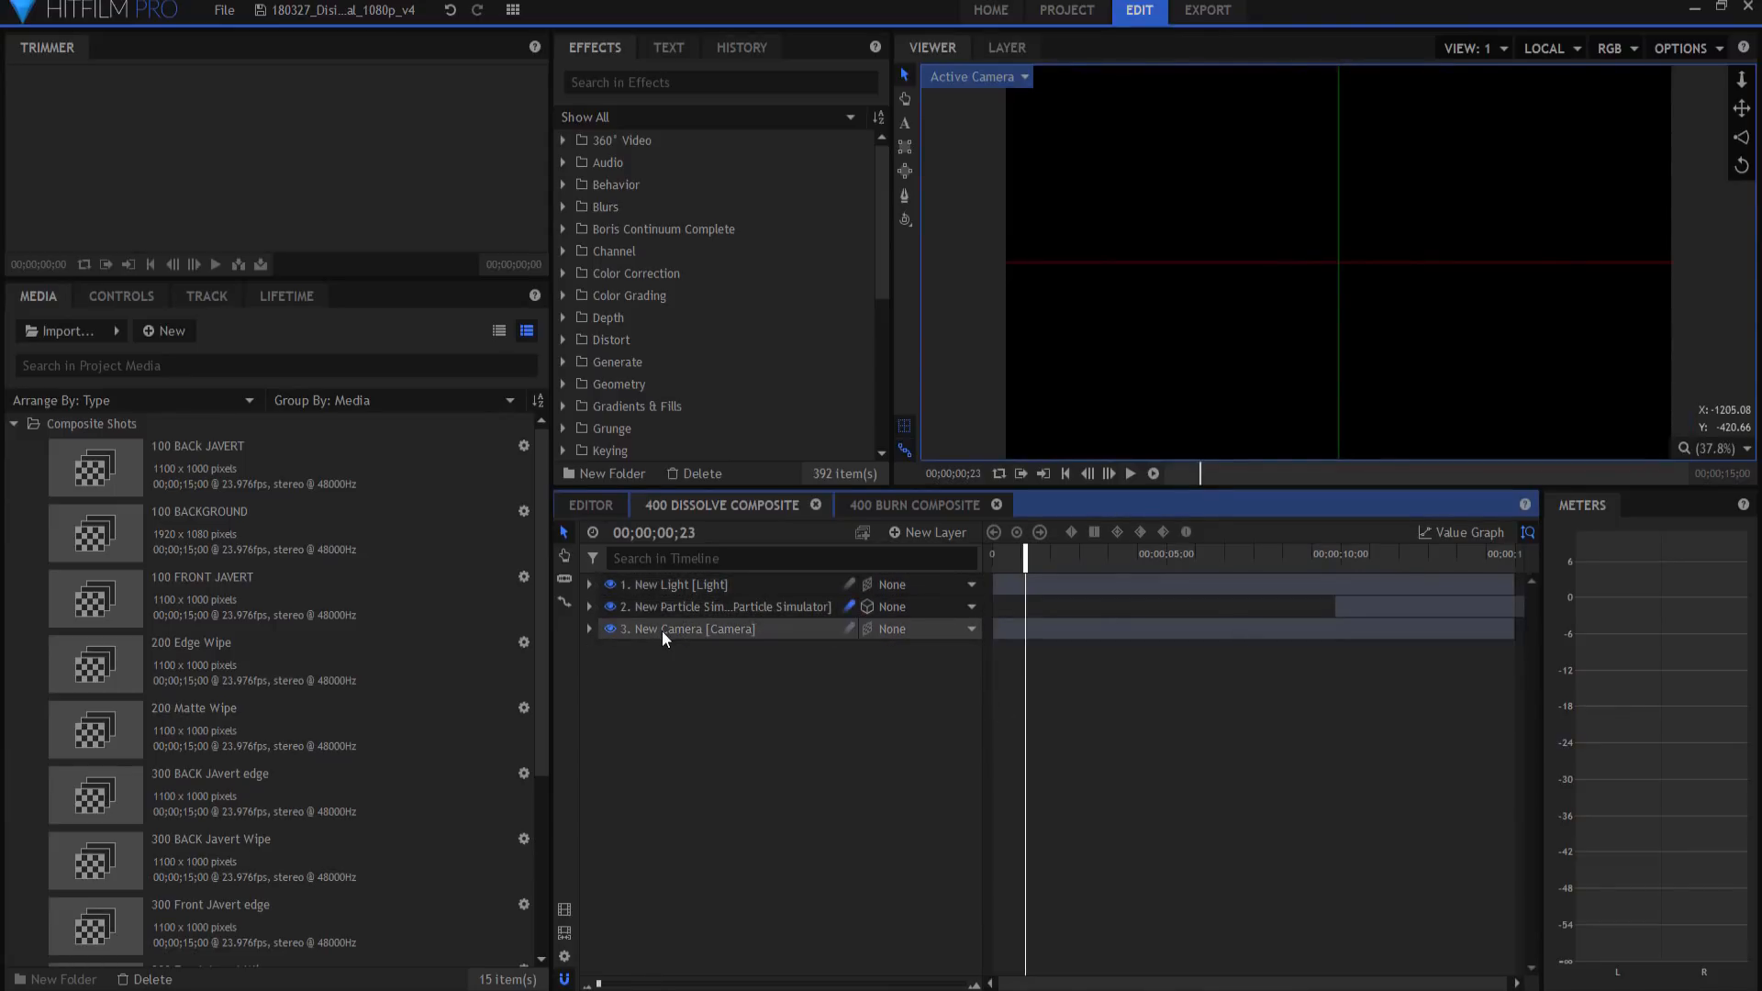
- Shift the Particle Simulator layer to begin at frame 0 of the timeline and hide the viewer's 3D grid
left_click(14, 424)
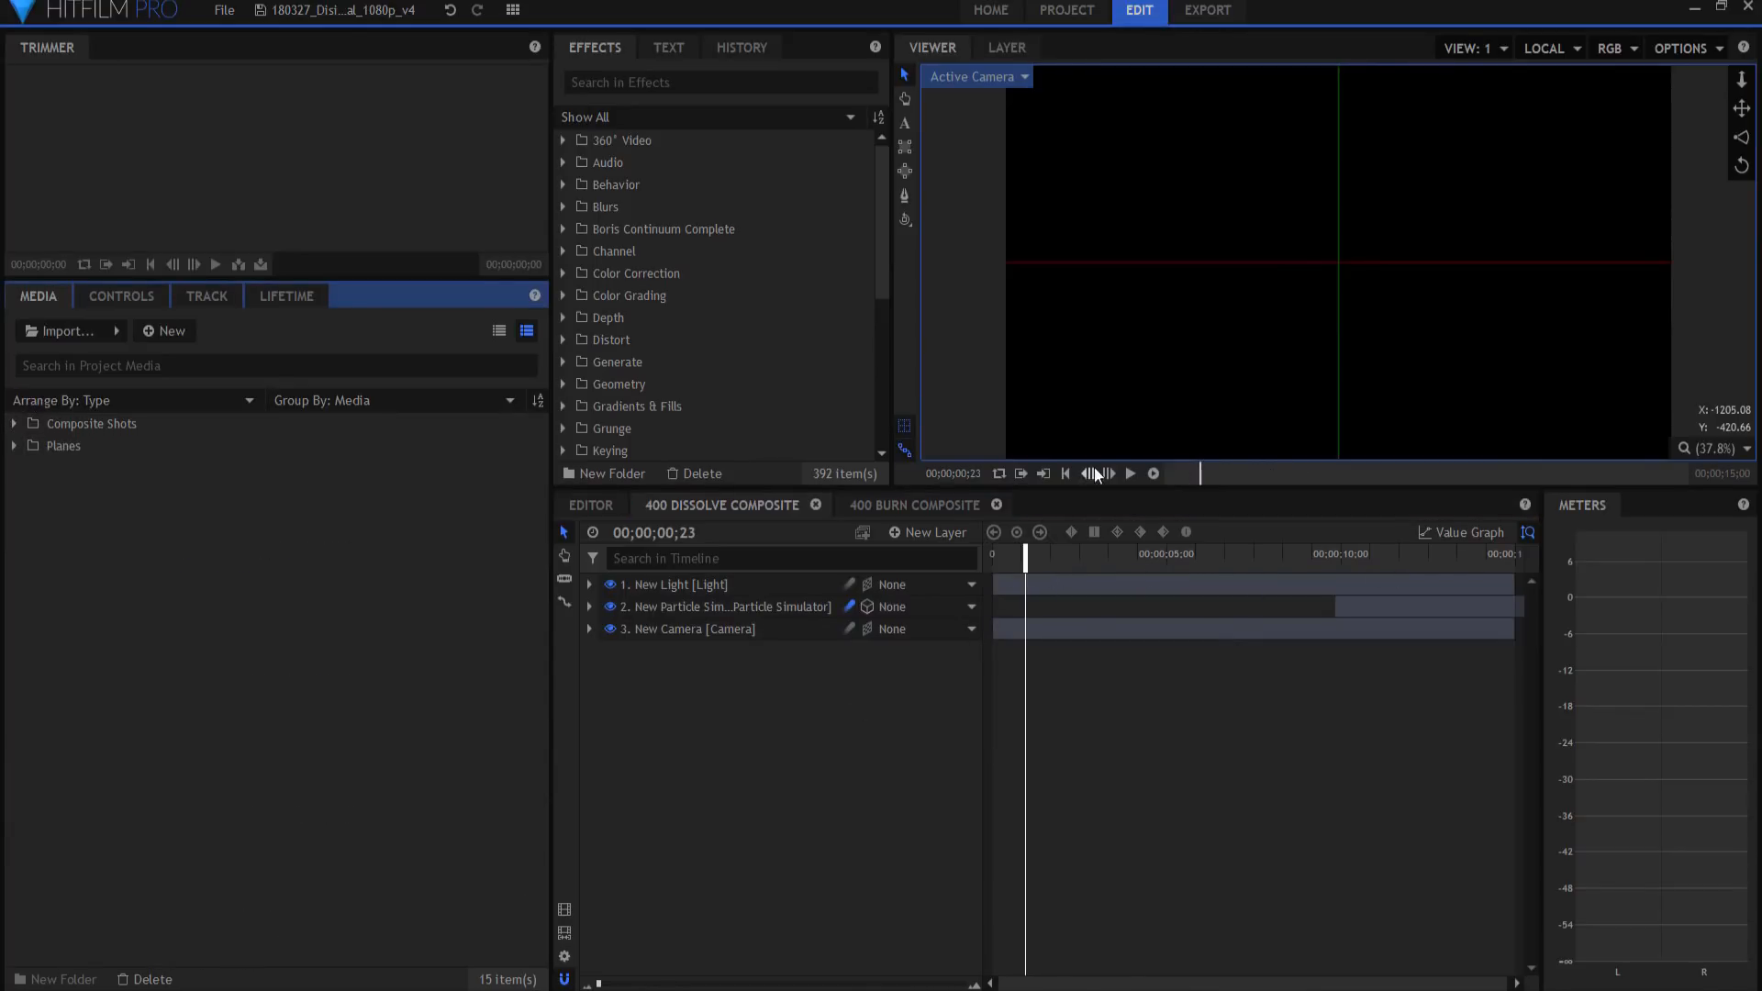
left_click(1066, 473)
left_click_drag(1414, 604, 1074, 601)
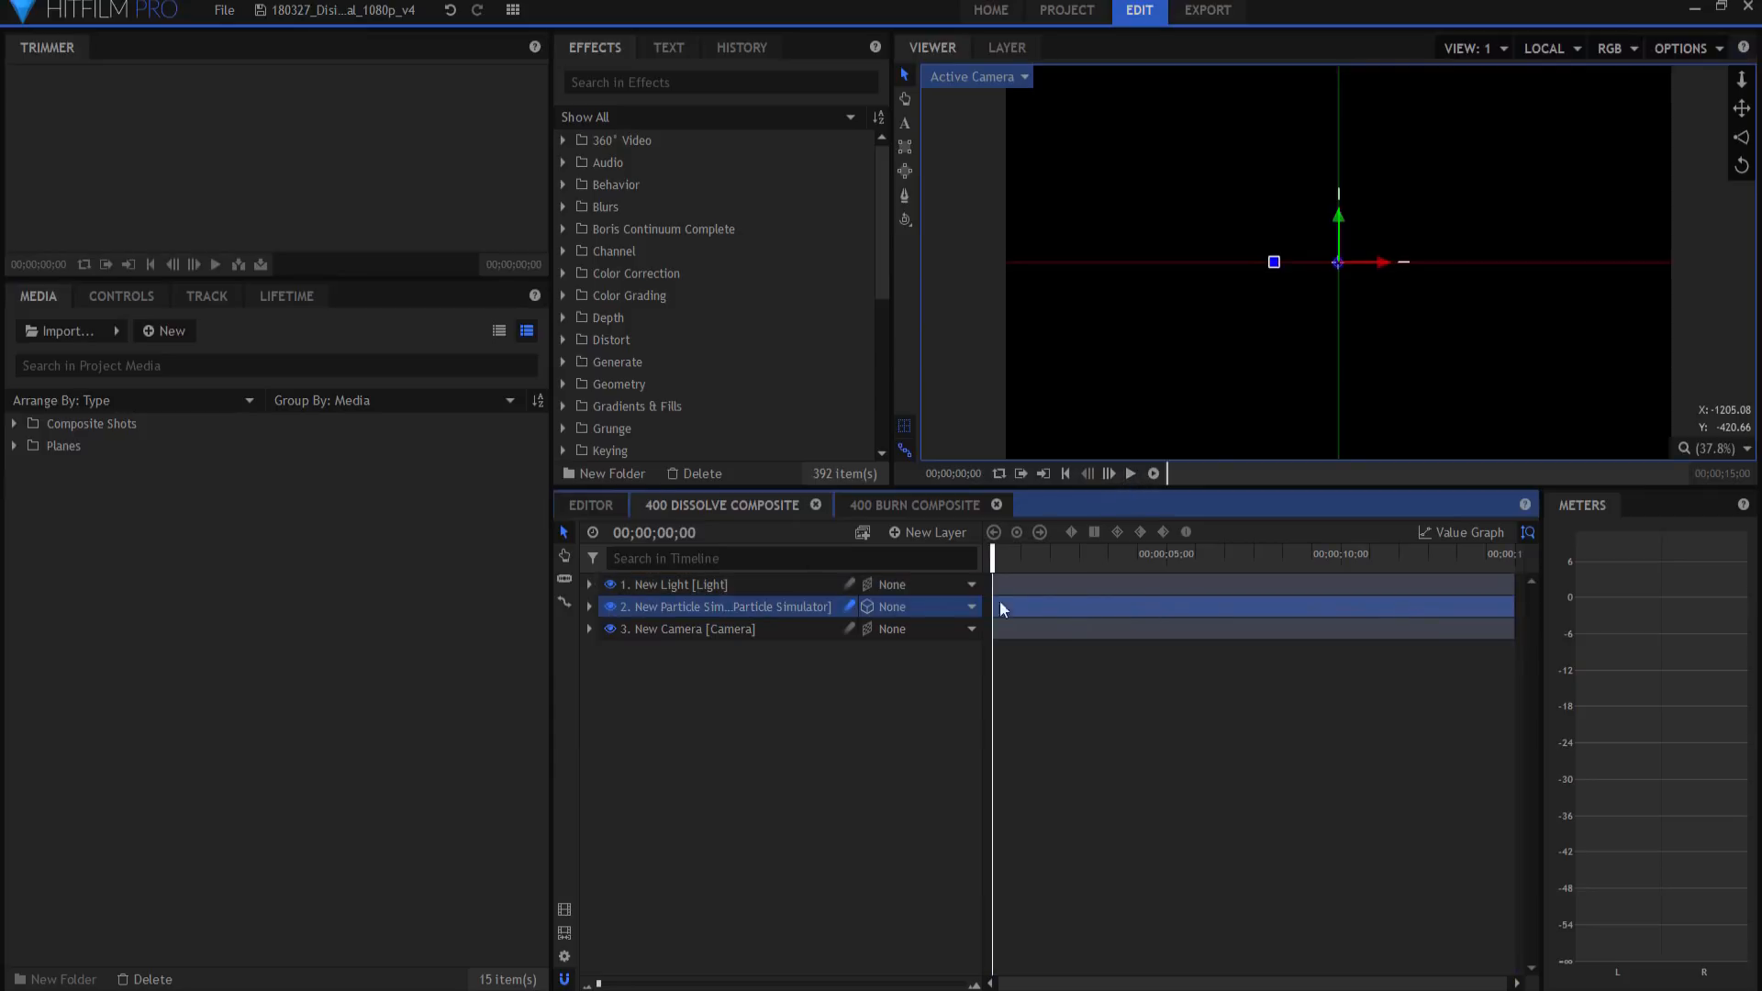
left_click(905, 427)
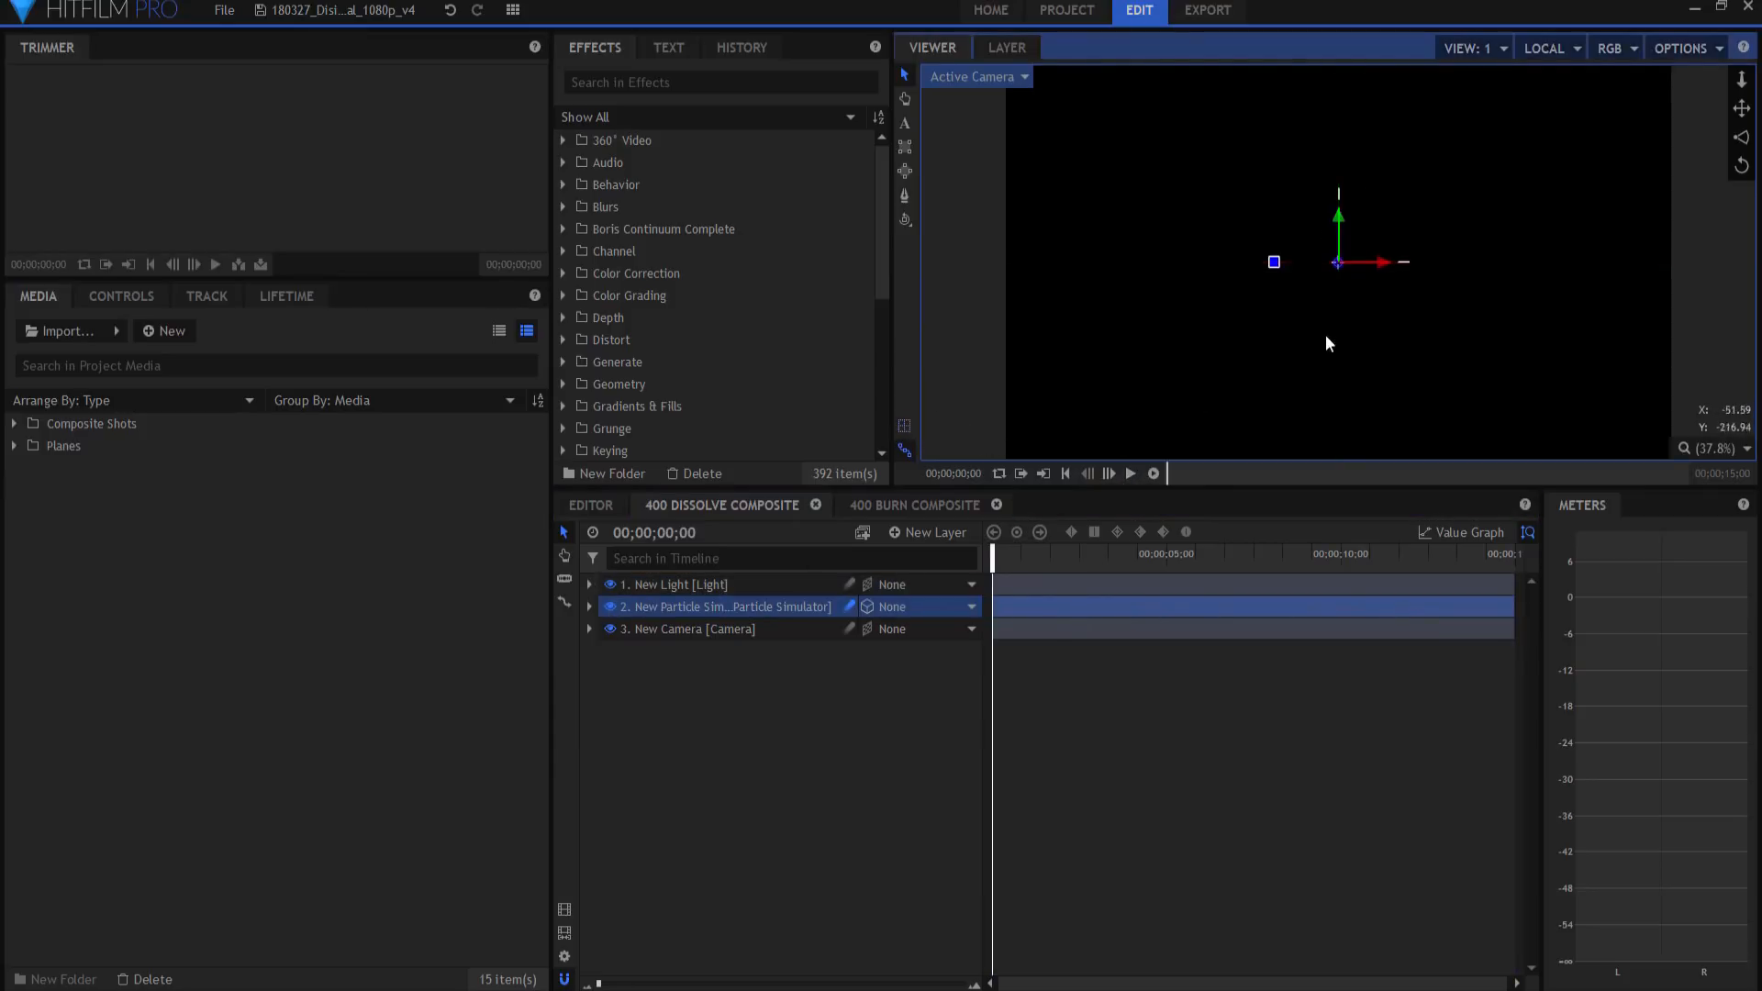
- Examine the Shape and Trajectory settings of the Particle Simulator's FRONT emitter
left_click(590, 607)
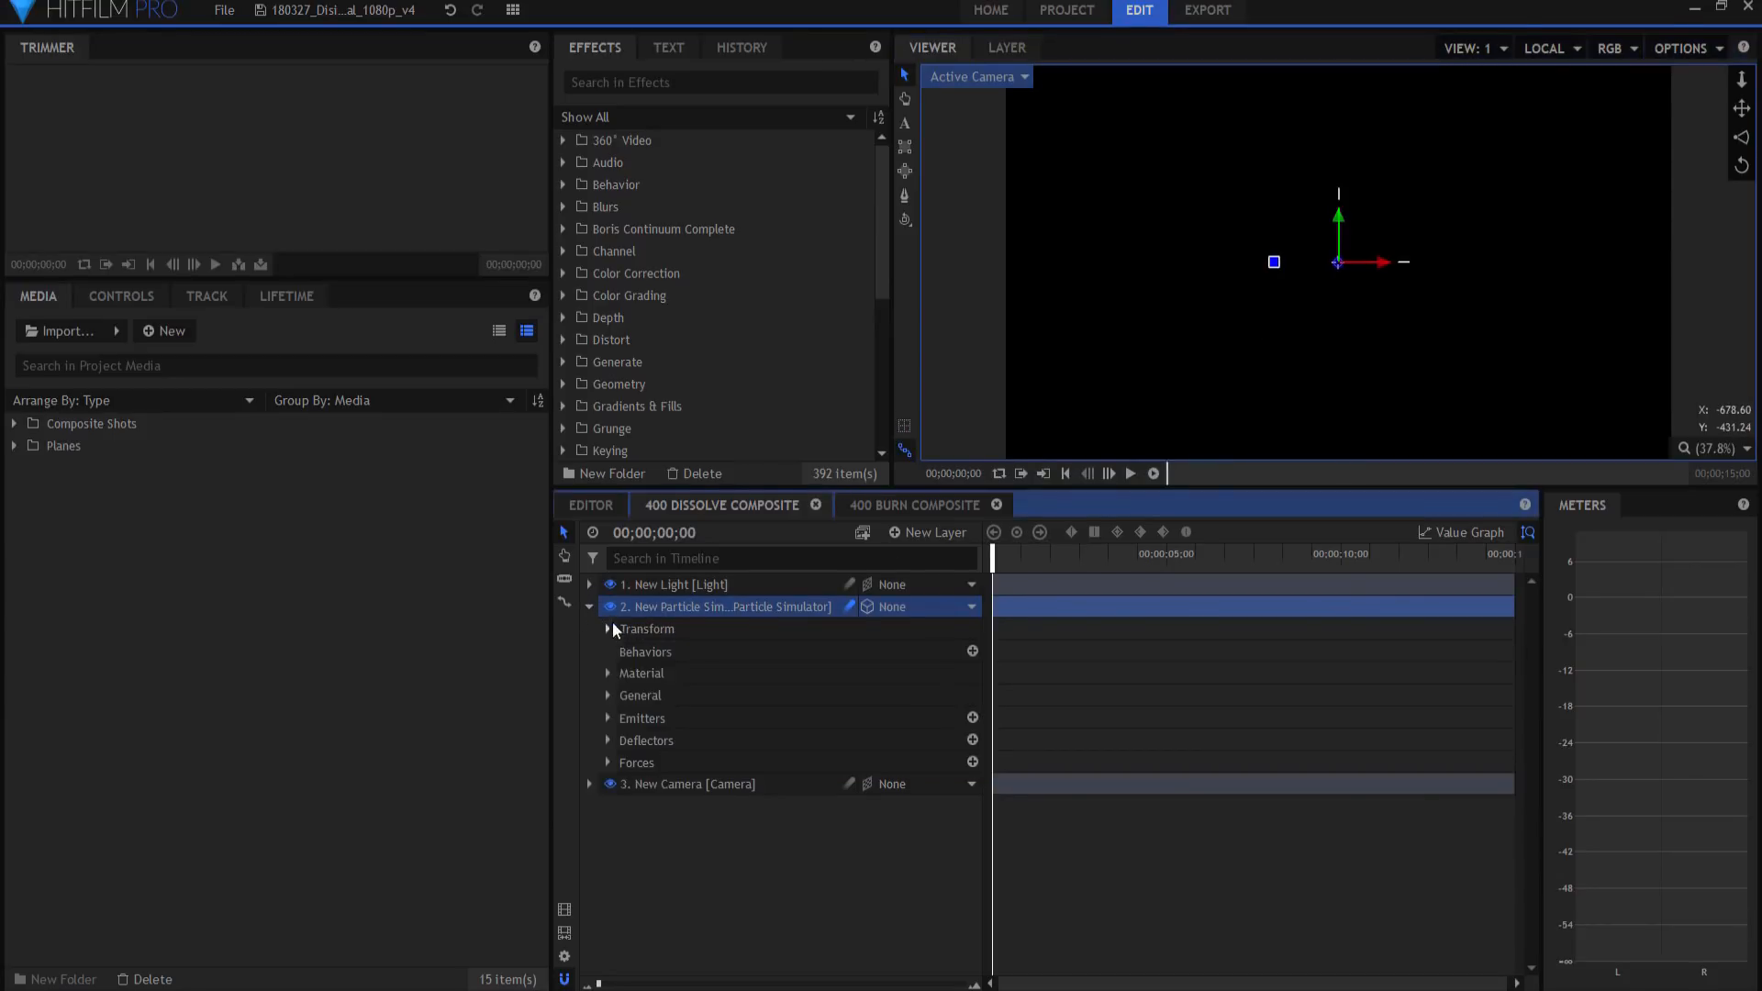
left_click(608, 719)
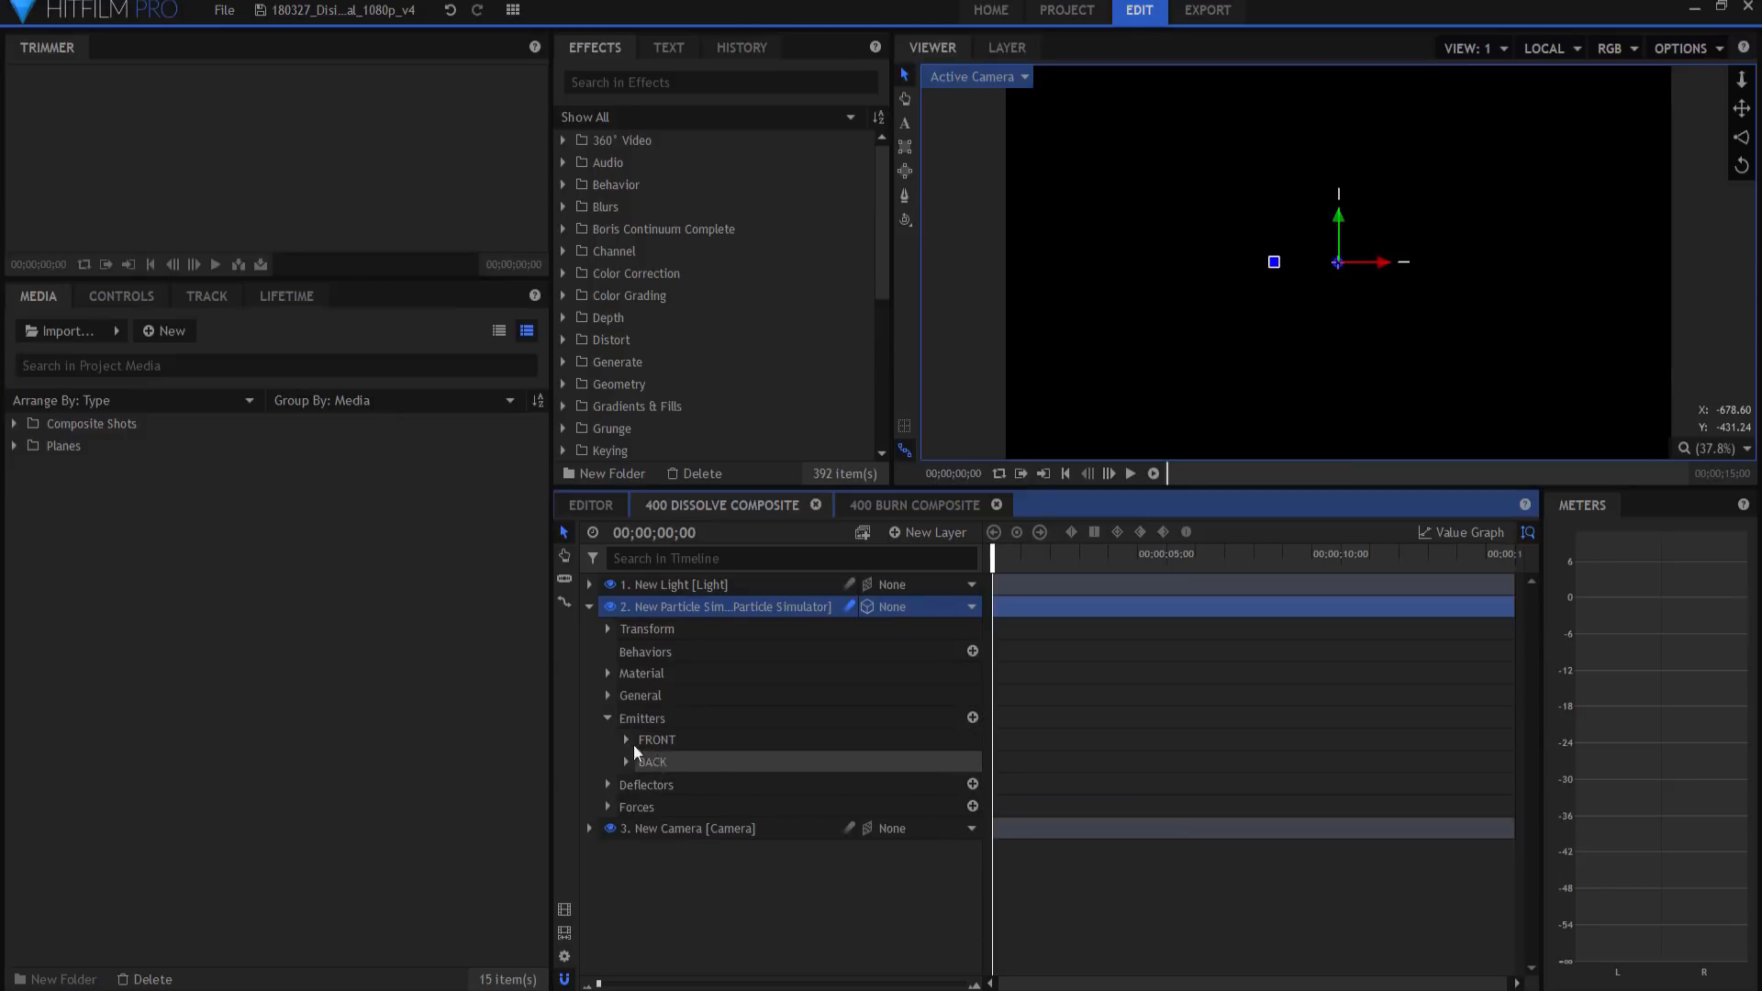
left_click(626, 740)
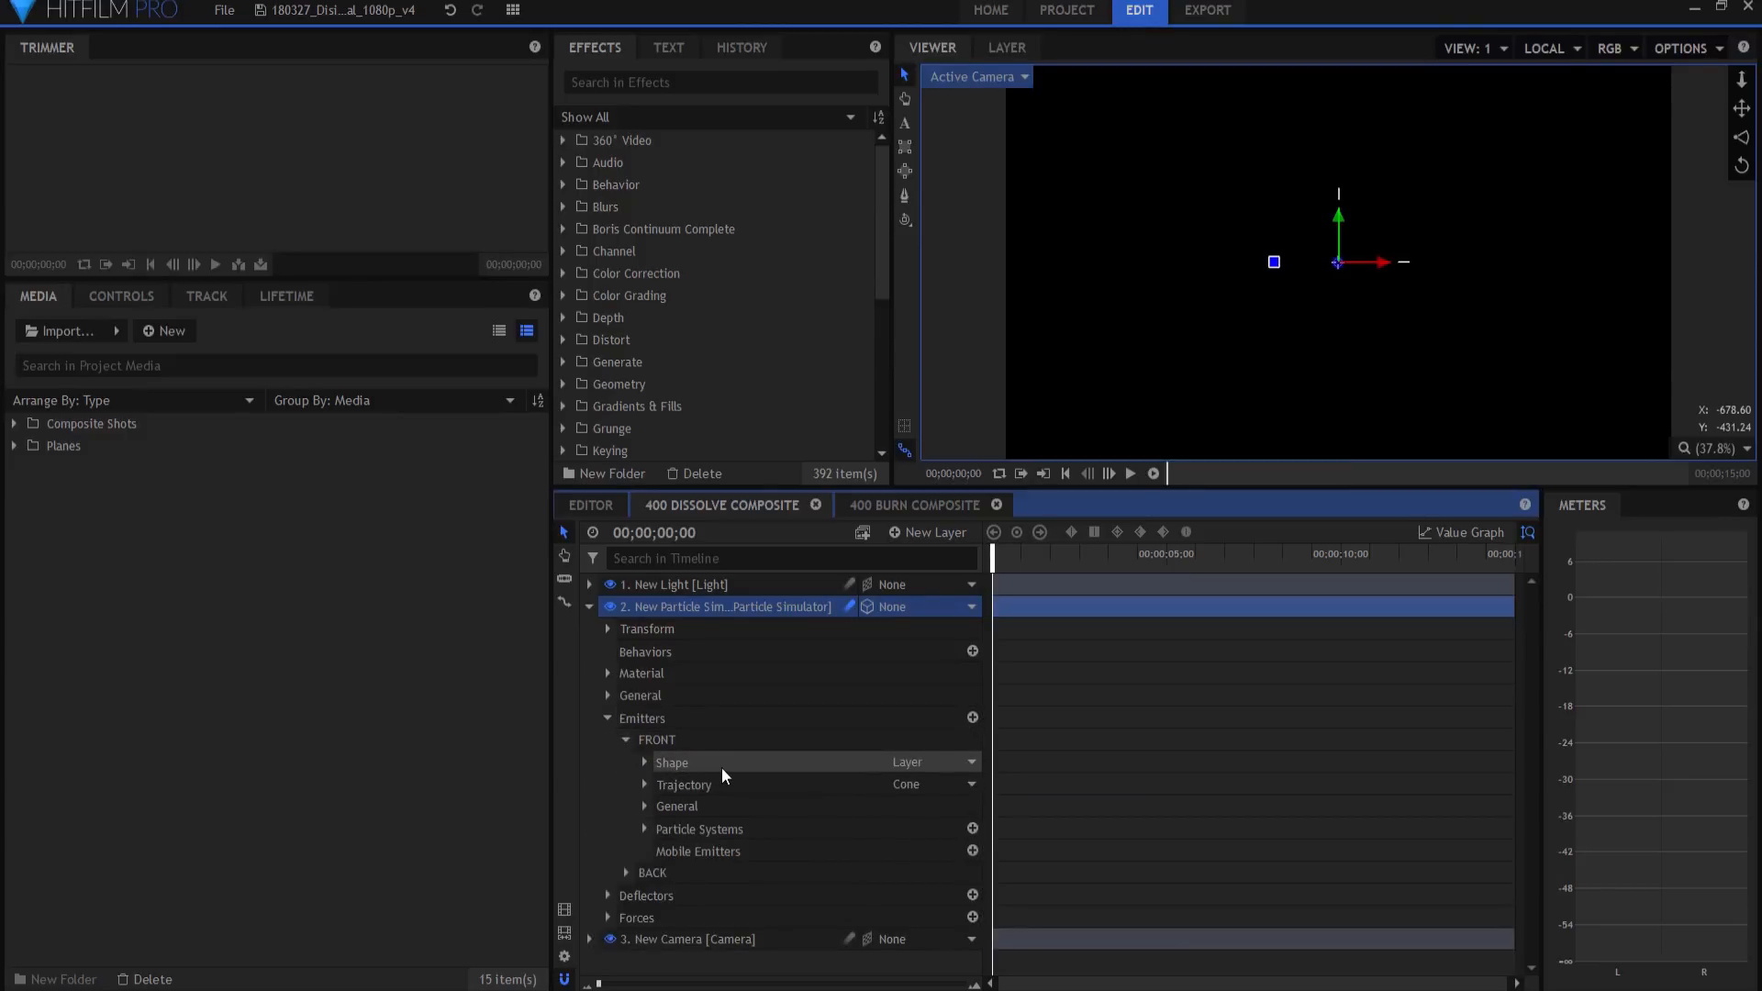
left_click(645, 762)
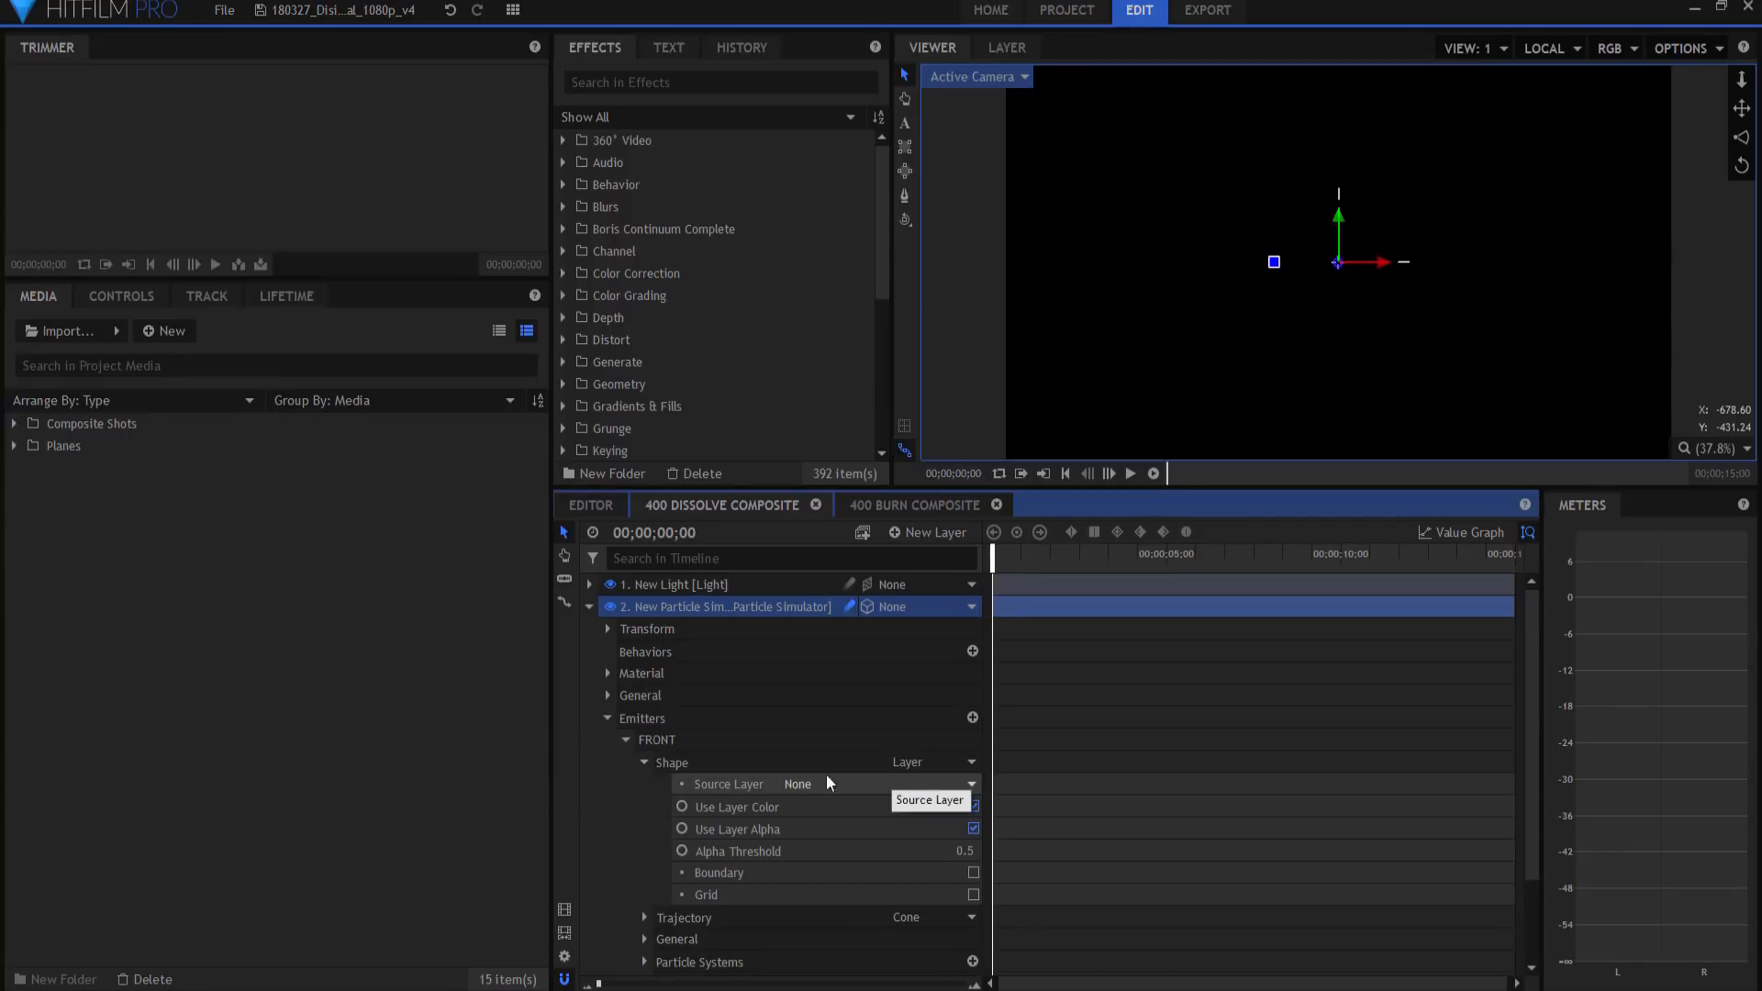
left_click(645, 762)
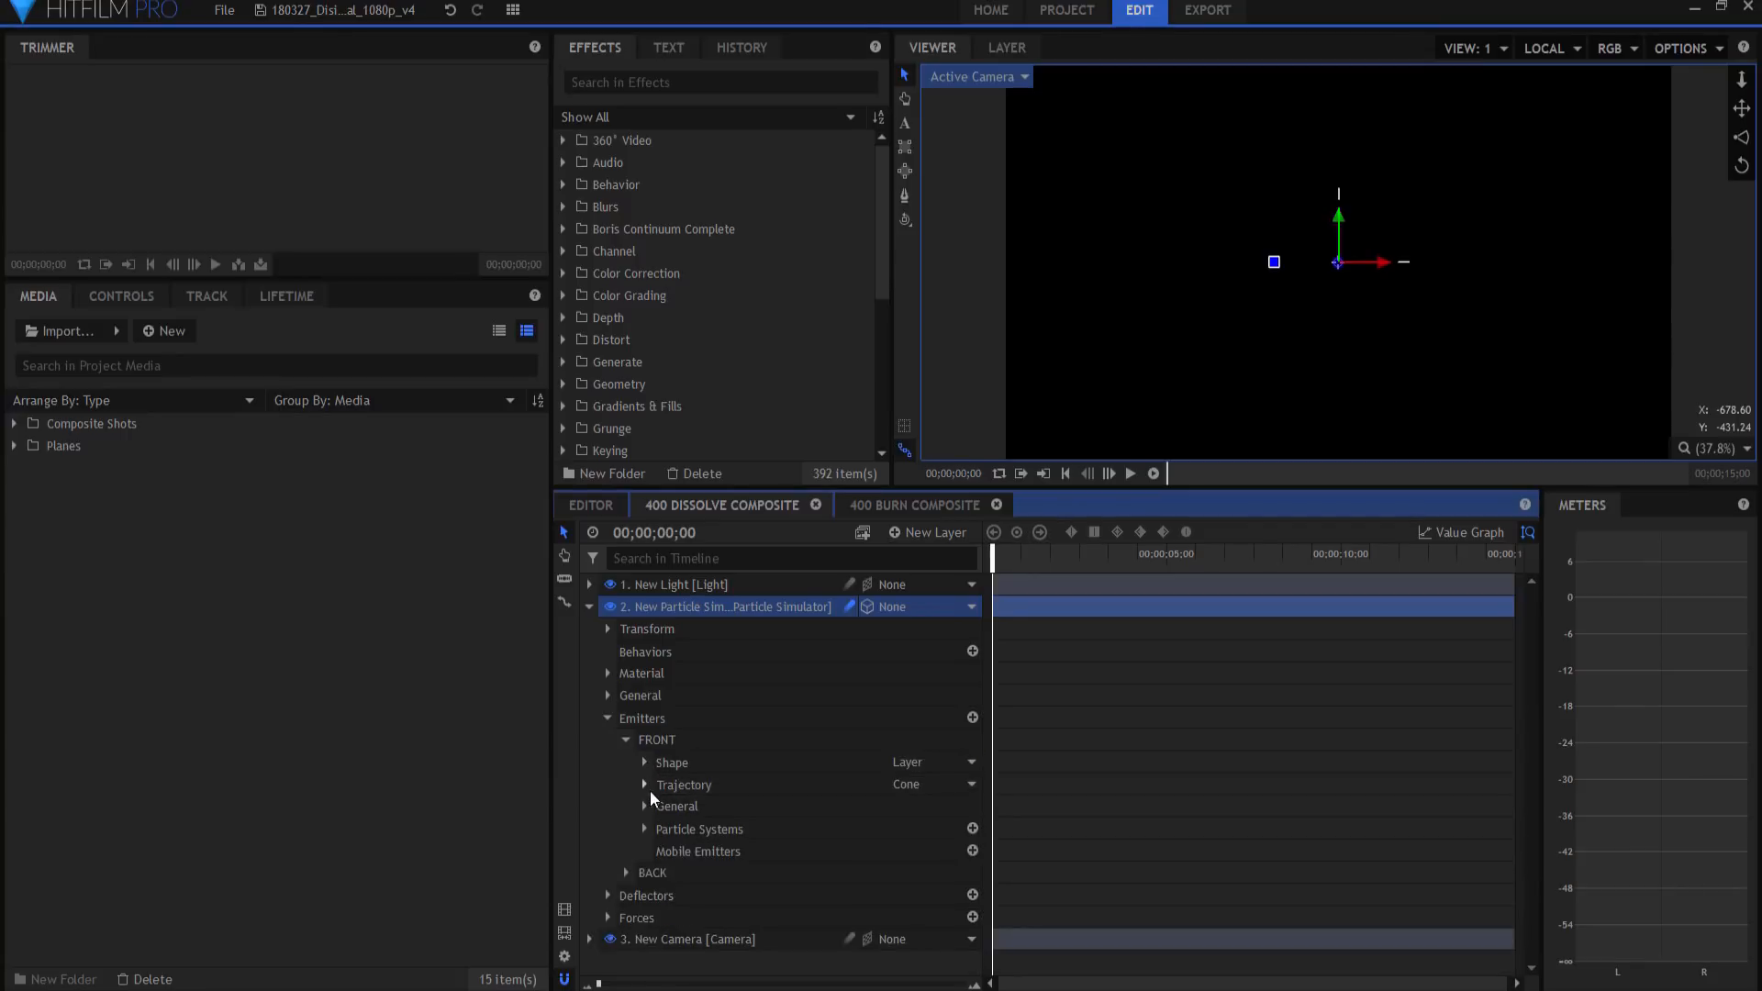
left_click(644, 786)
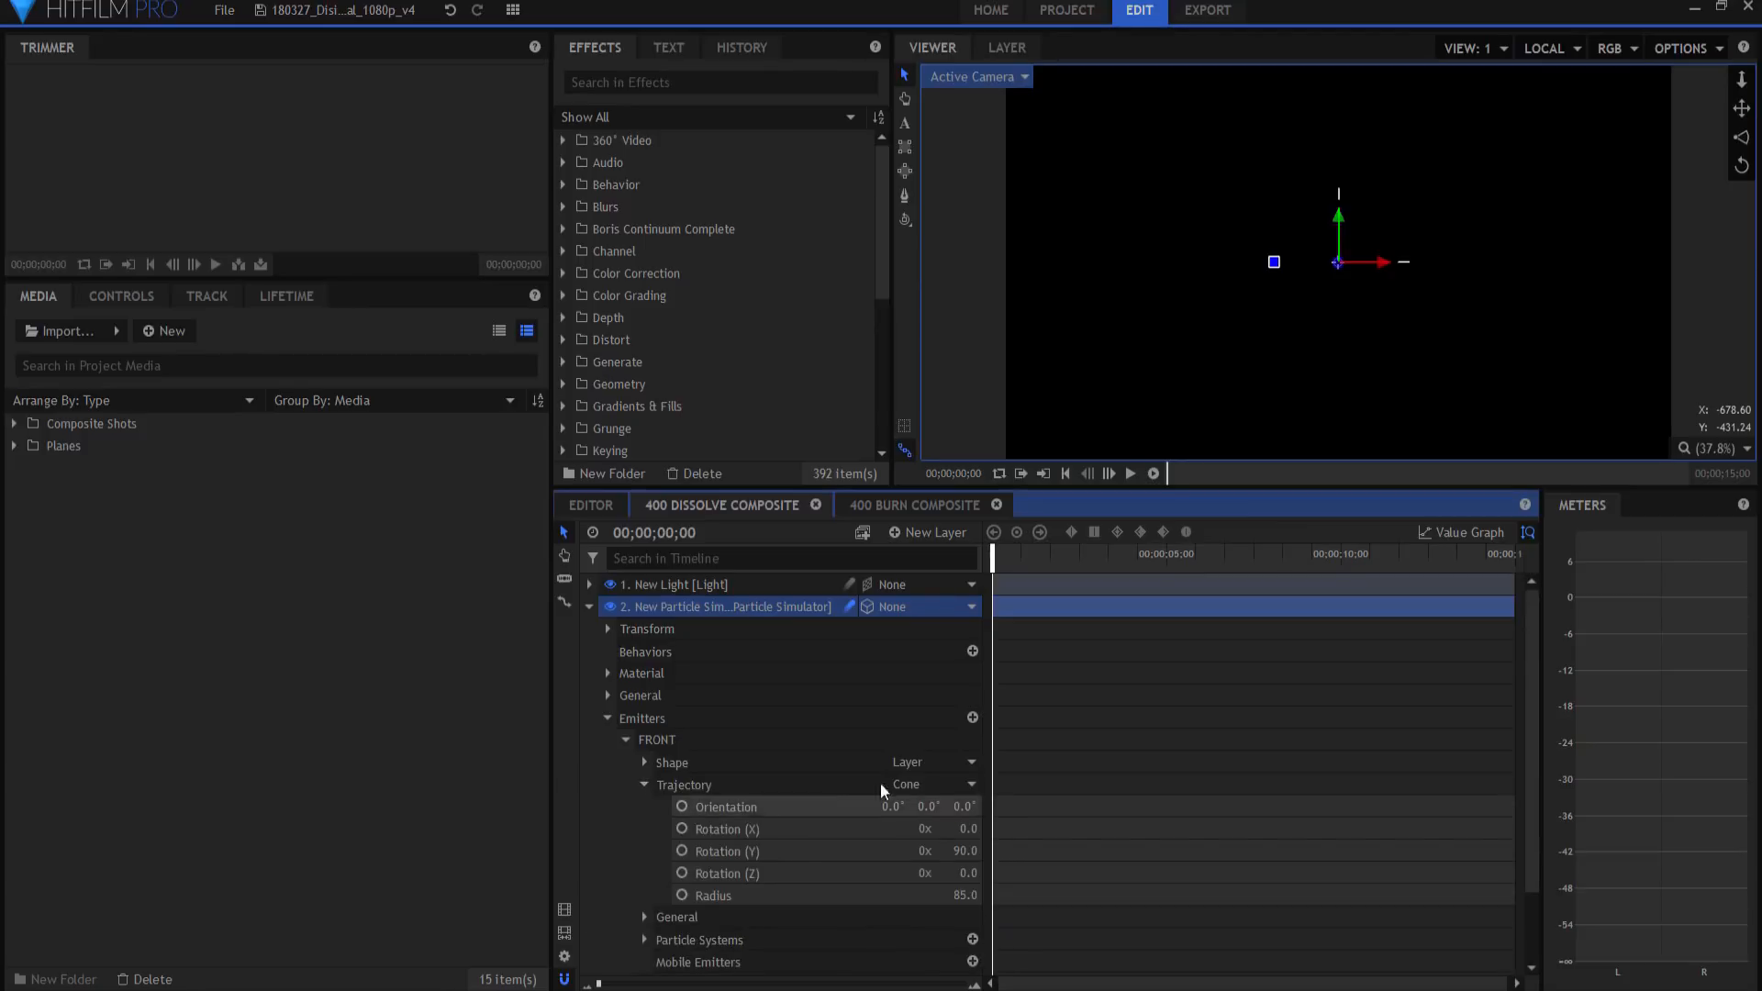
left_click(640, 782)
- Remove the keyframes from the Active property in the FRONT emitter's General settings
left_click(647, 806)
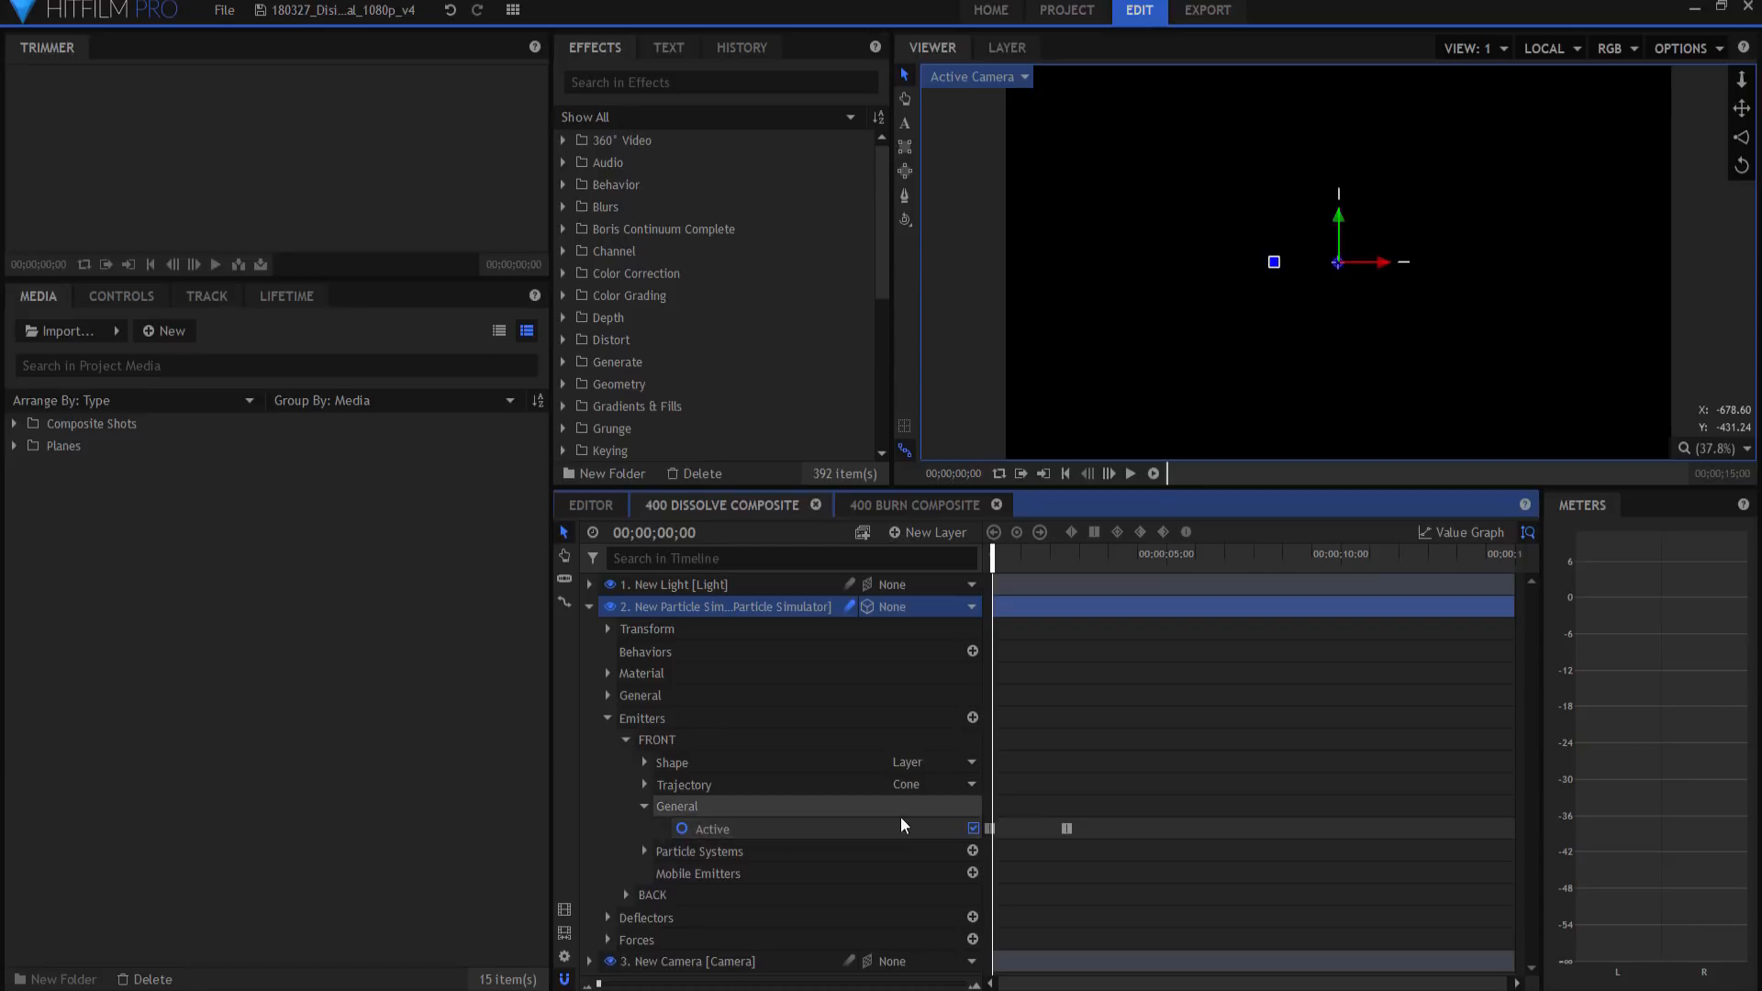
left_click(682, 830)
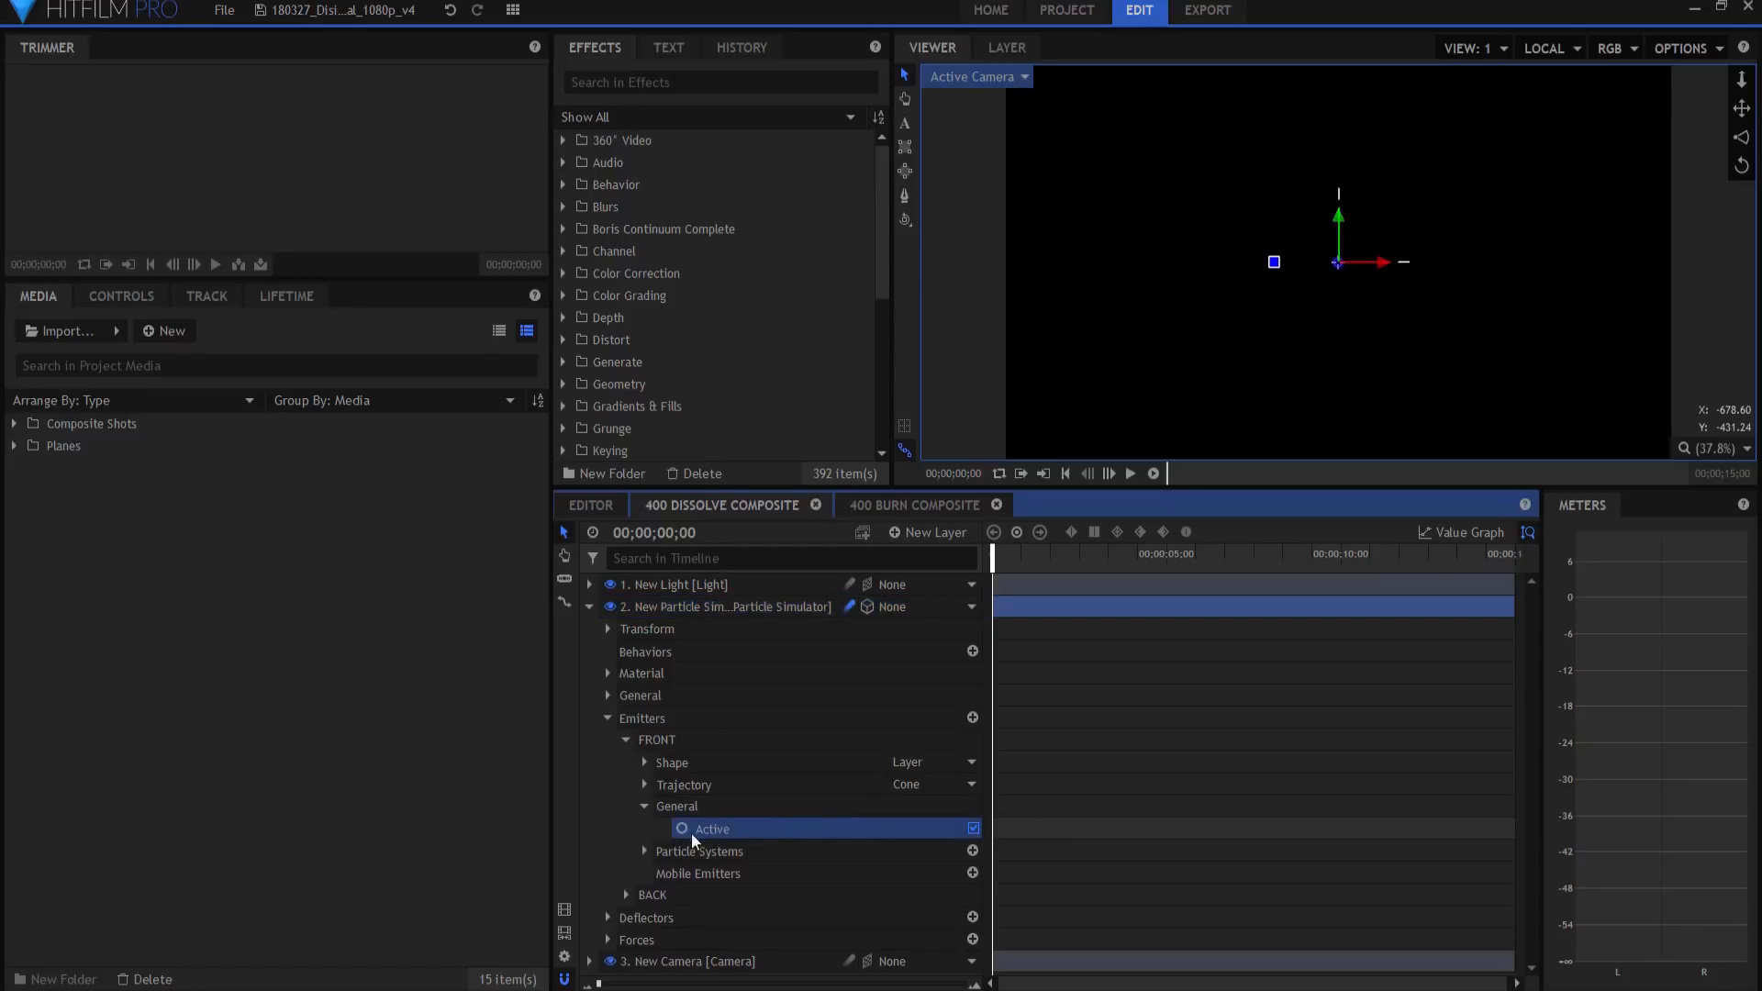
left_click(646, 808)
- Turn off keyframing for Particles Per Second in the General settings of the FRONT emitter's particle system
left_click(646, 827)
left_click(663, 852)
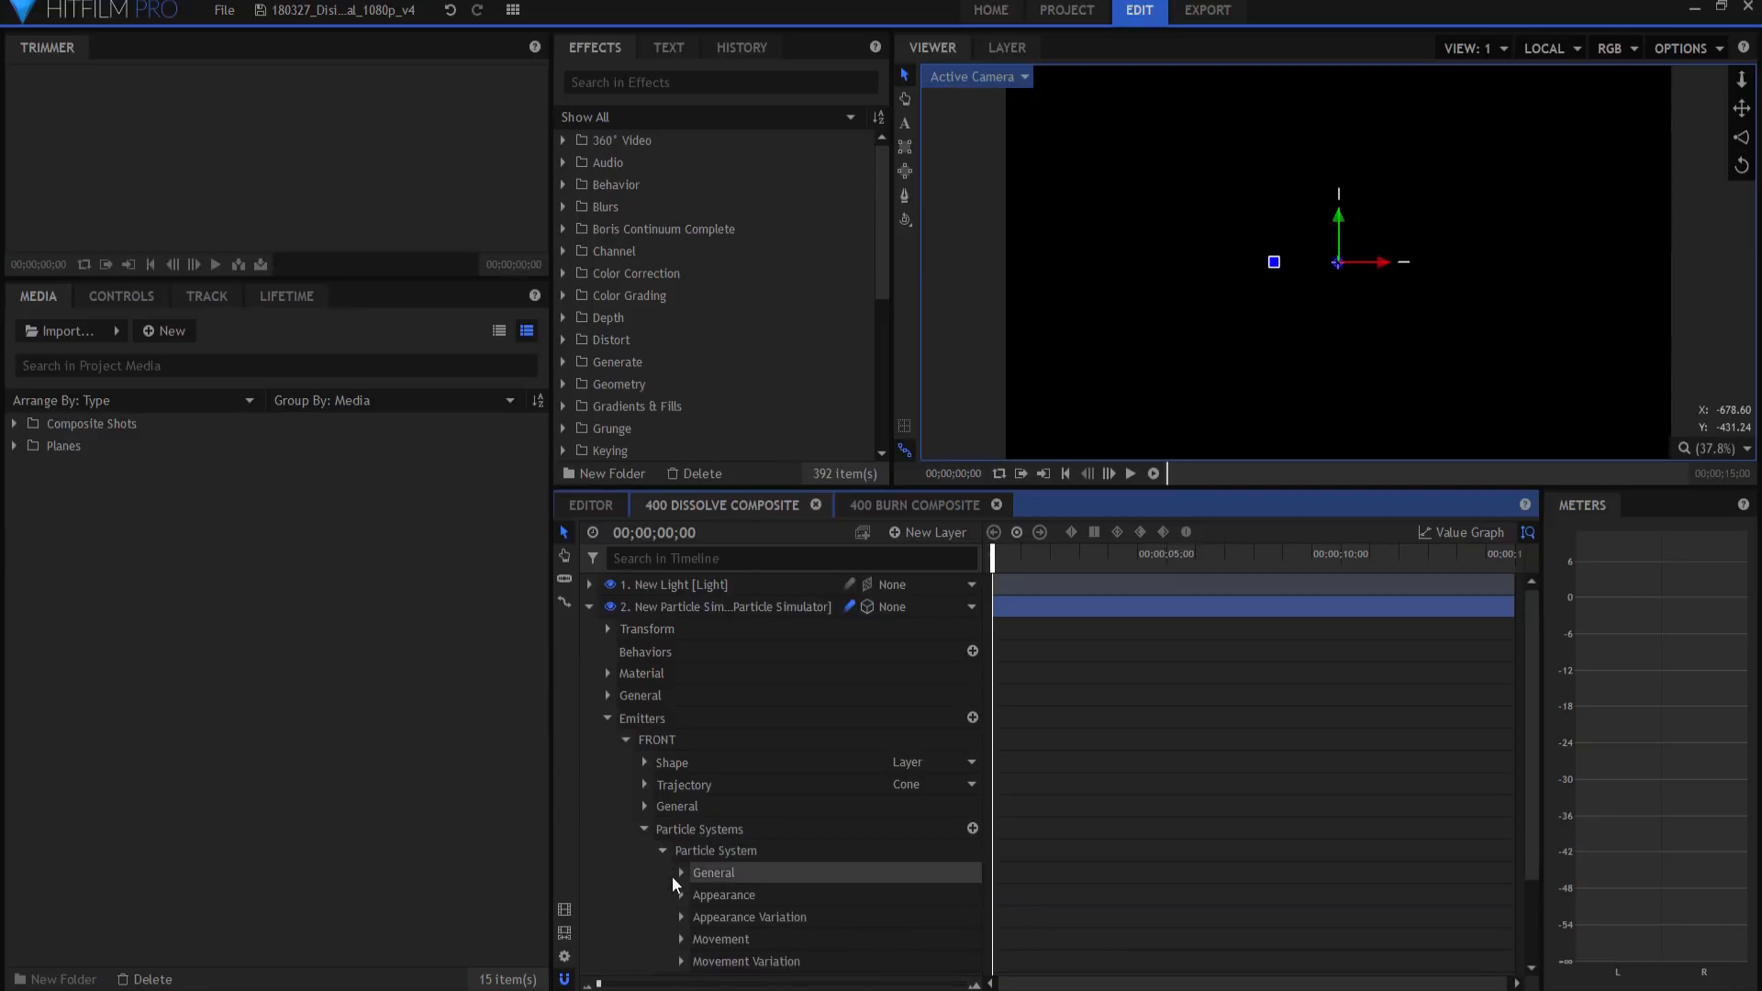
scroll(725, 845, "down", 2)
left_click(681, 764)
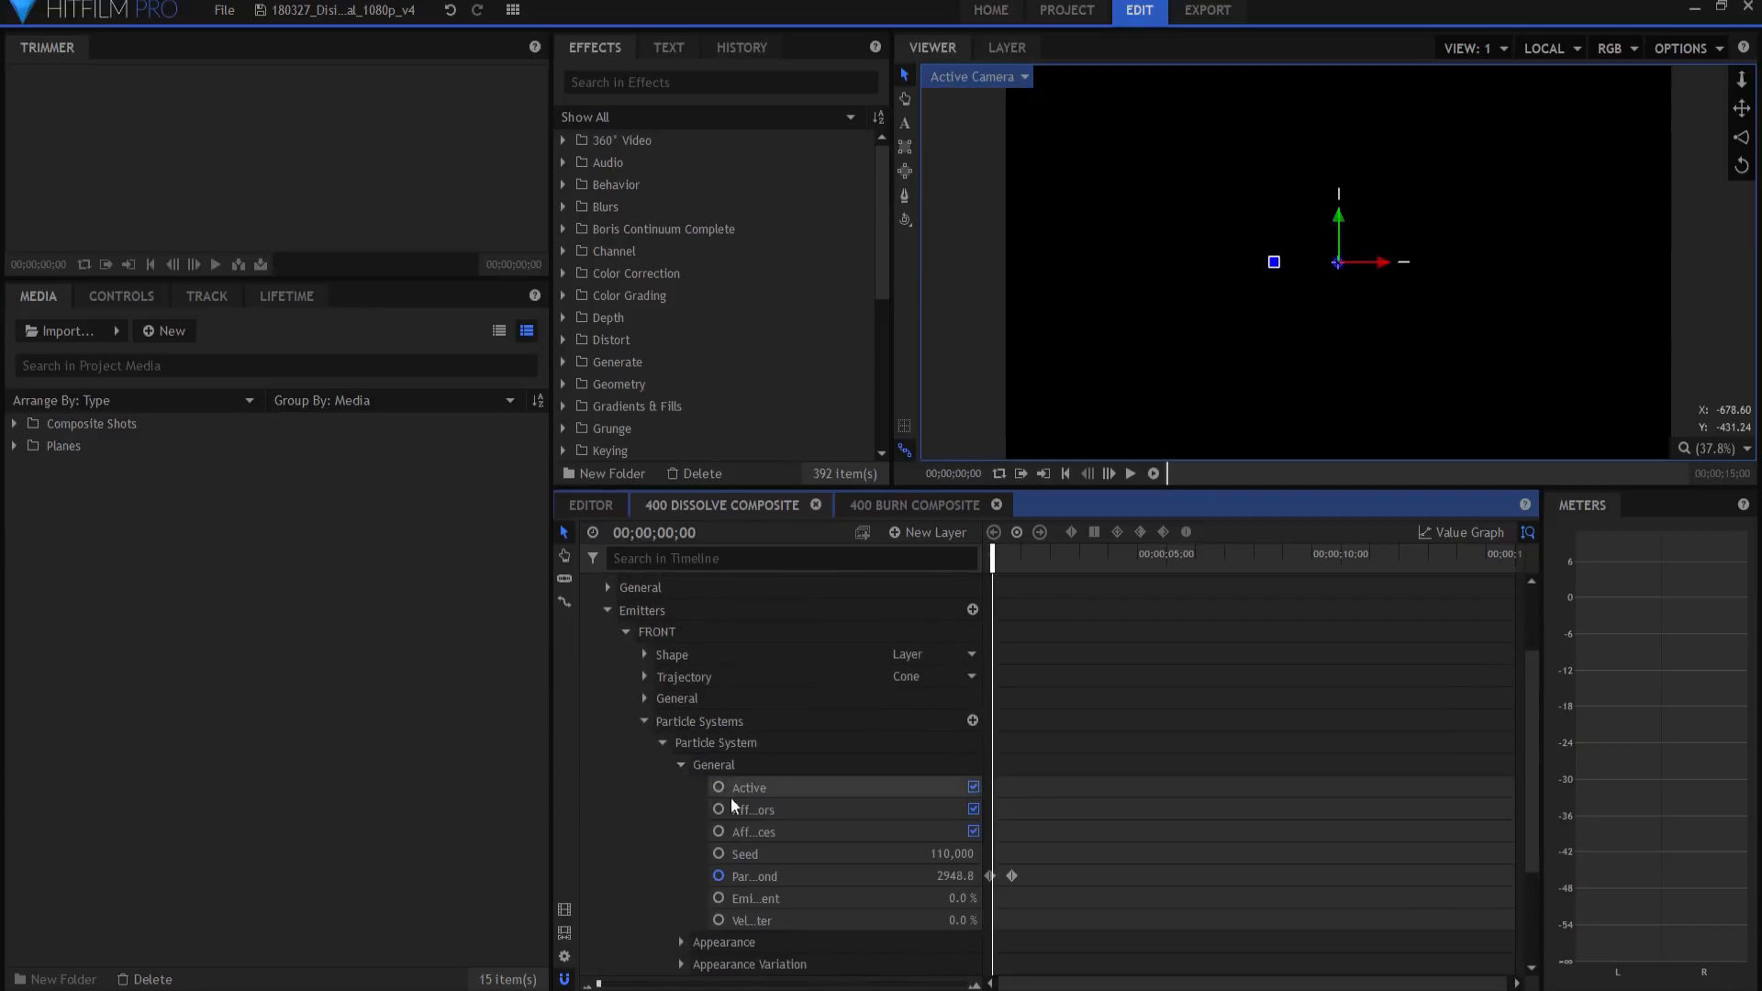
left_click(721, 876)
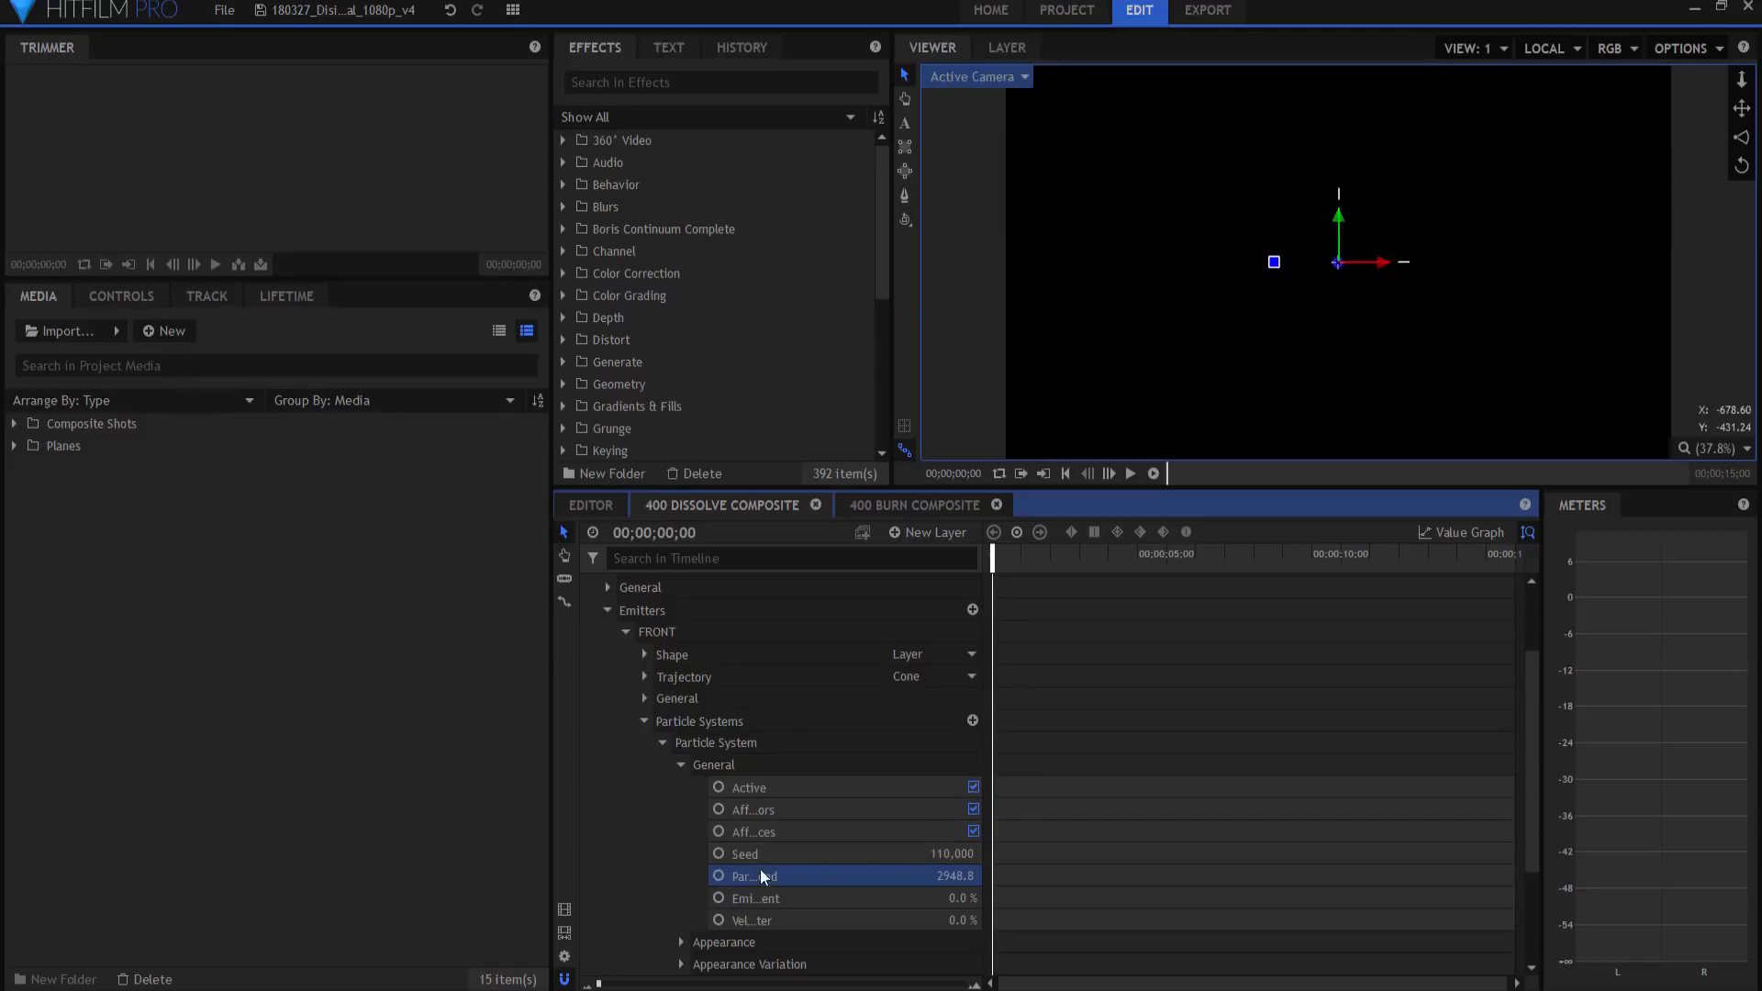
- Widen the timeline's property column and set the FRONT particle system's Particles Per Second to 300
left_click_drag(990, 750, 1057, 751)
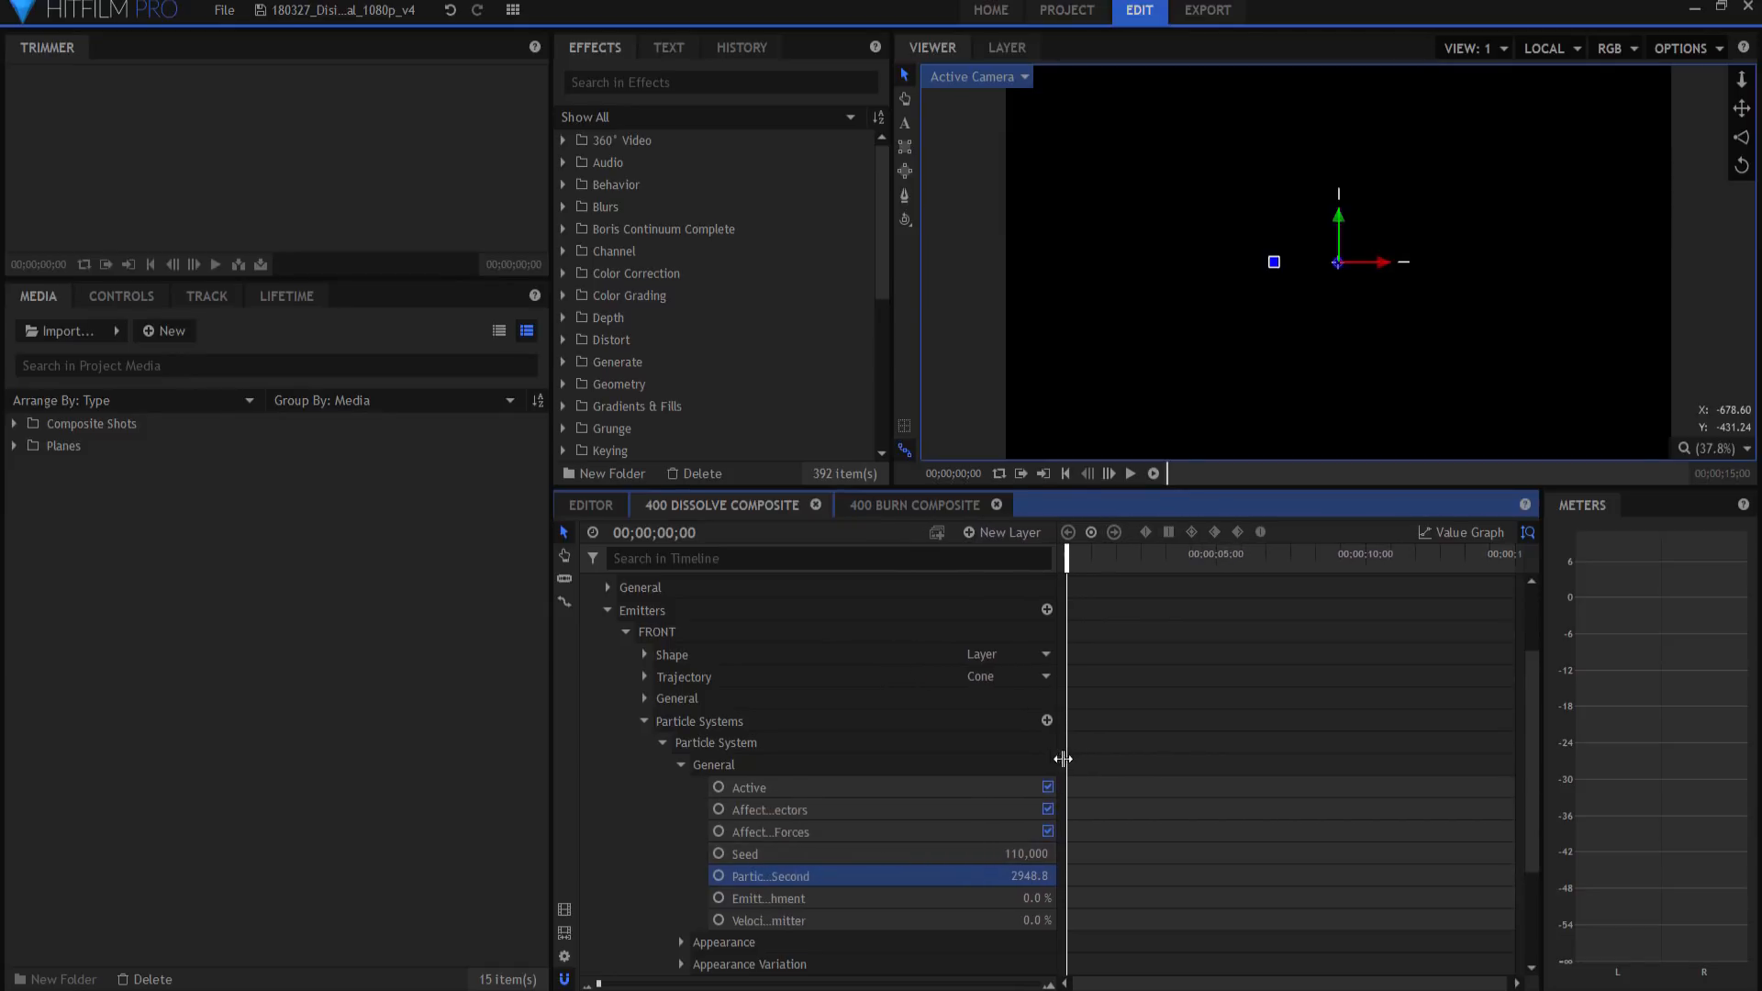
left_click(1019, 877)
type("300")
key("Return")
left_click(681, 766)
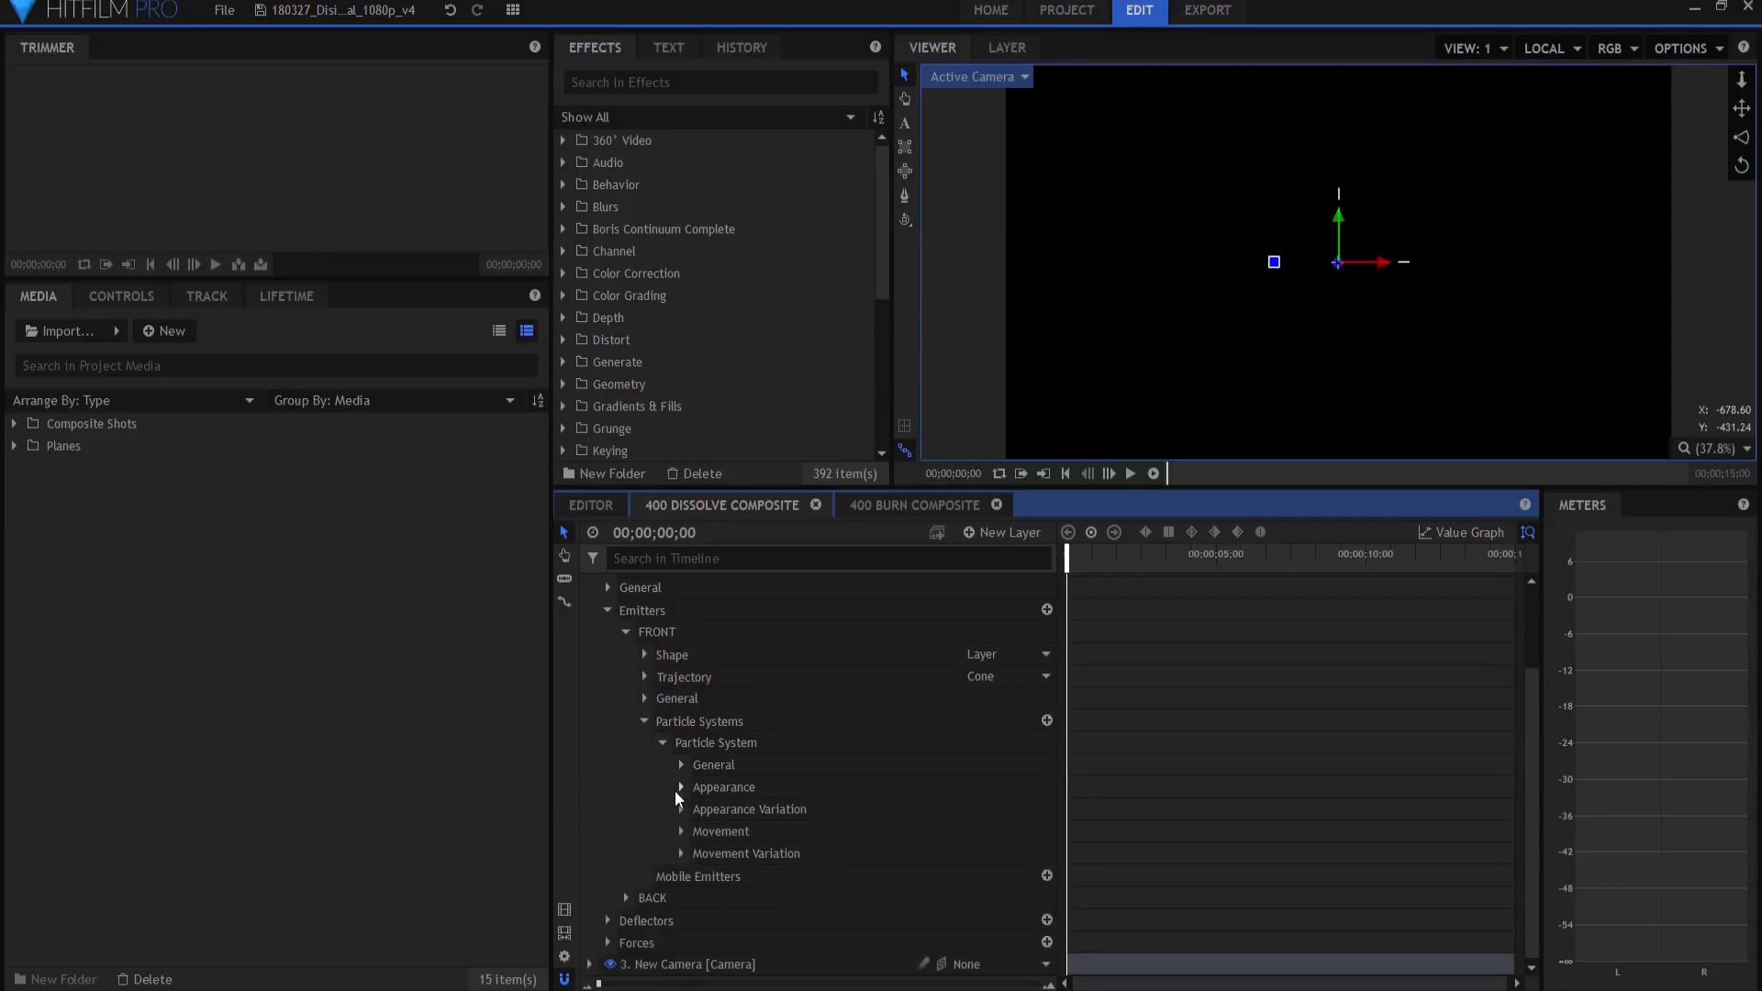
- Set the Color Source to Current Color in the FRONT particle system's Appearance settings
left_click(681, 787)
scroll(812, 833, "down", 3)
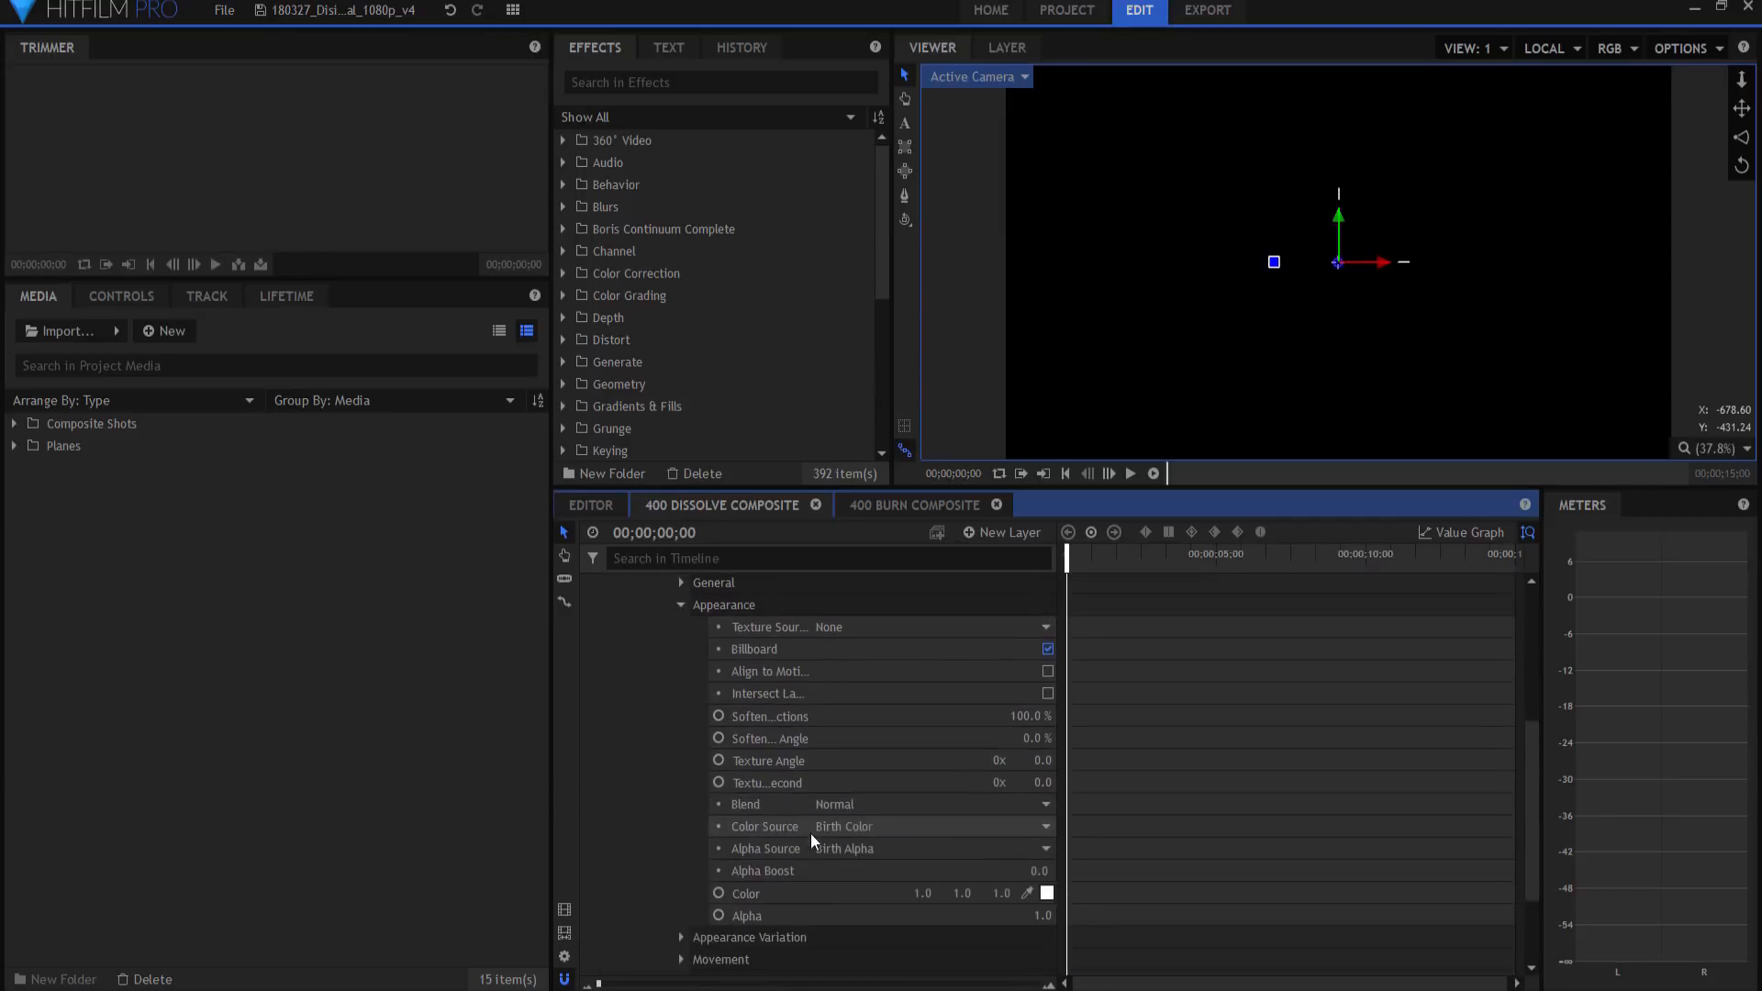
left_click(867, 826)
left_click(868, 886)
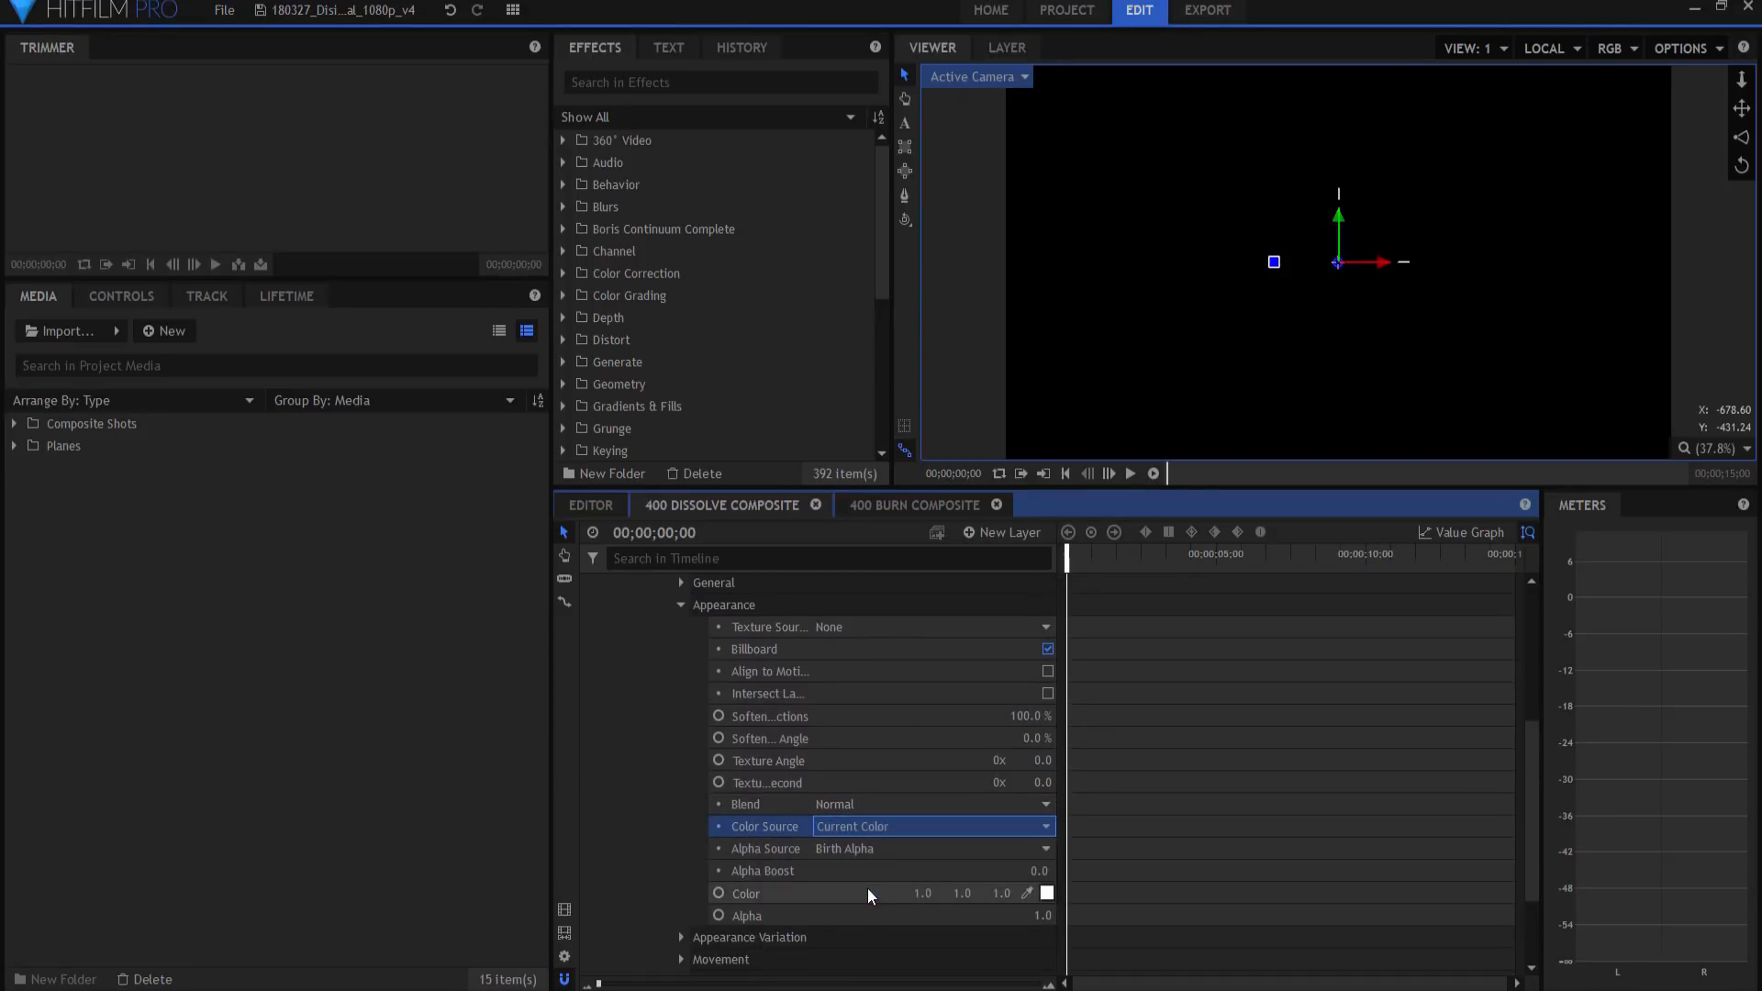
scroll(885, 767, "up", 3)
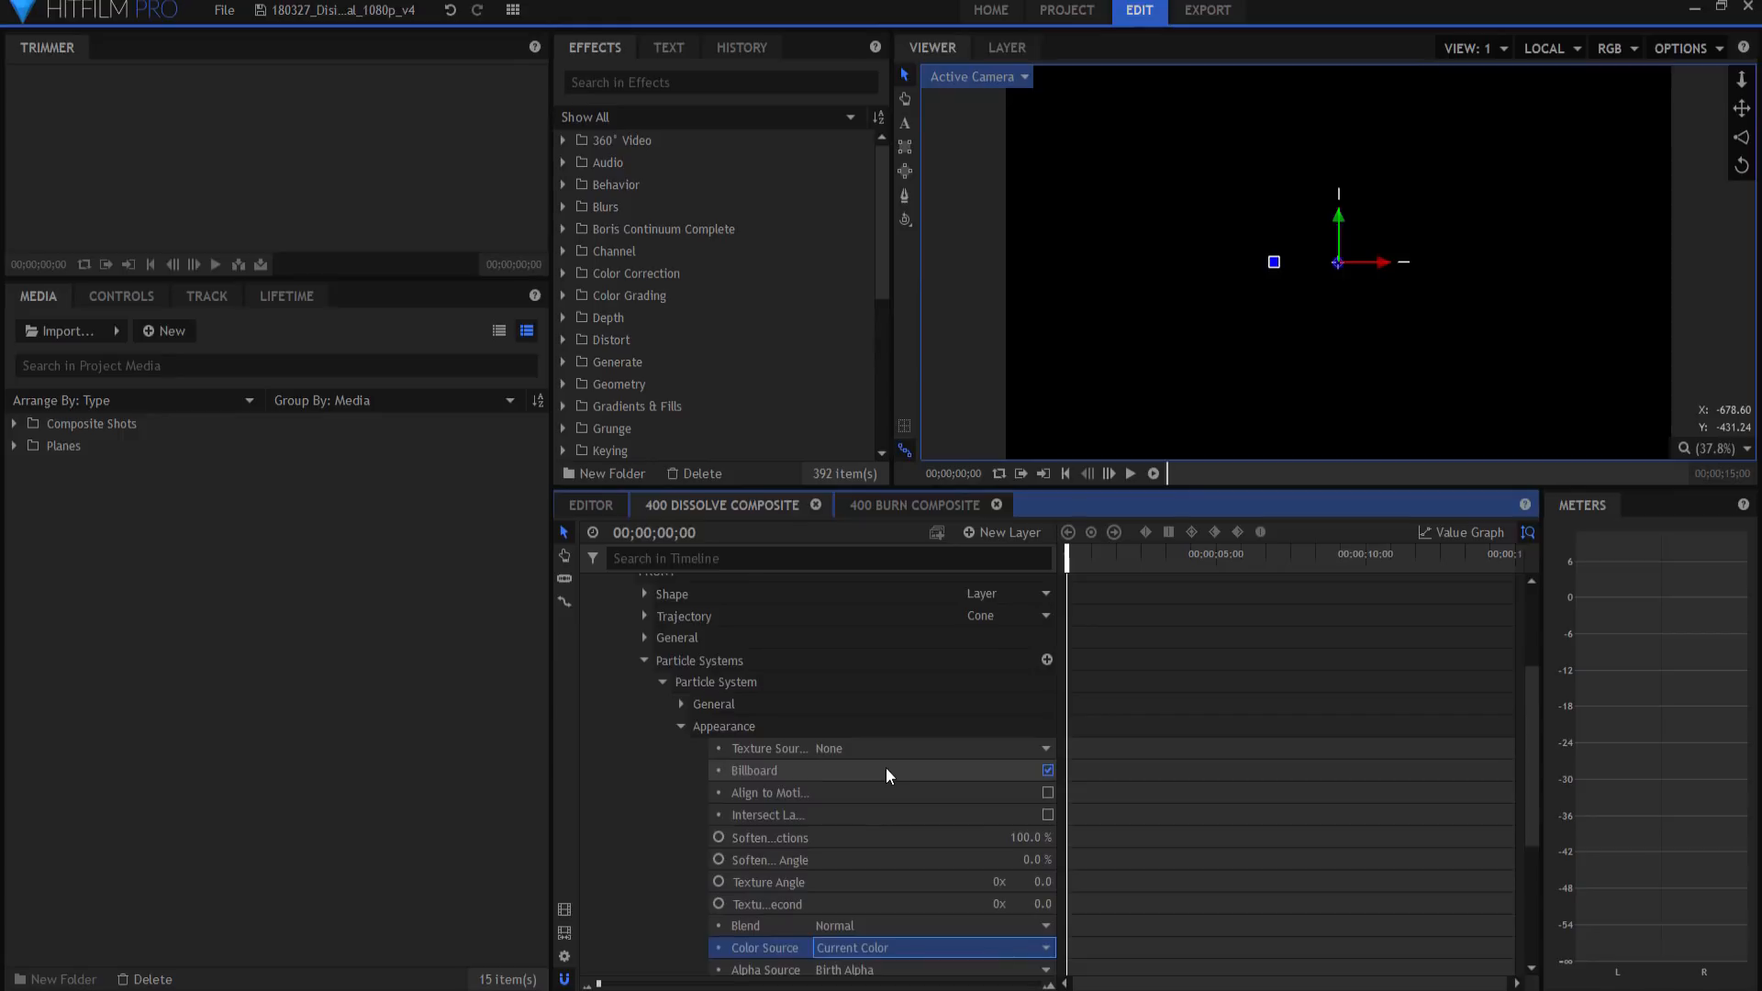
left_click(681, 726)
- Examine the FRONT emitter's Shape settings and its particle system's Movement and Movement Variation settings
left_click(644, 654)
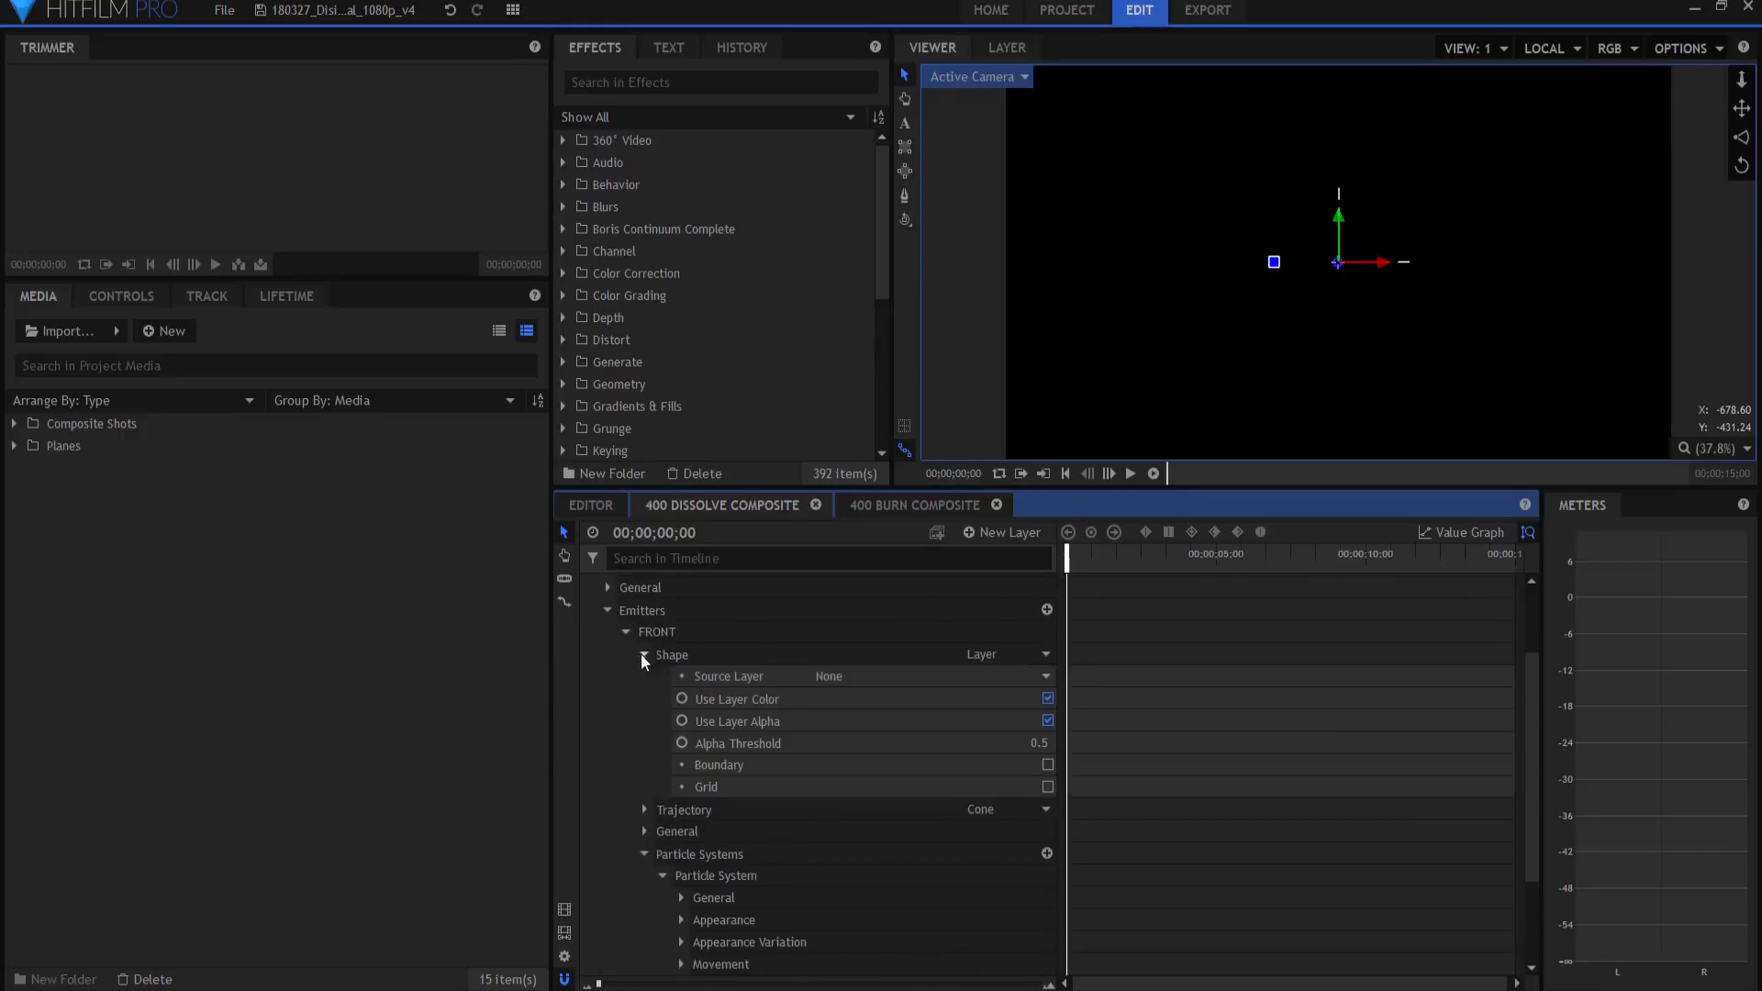
left_click(644, 654)
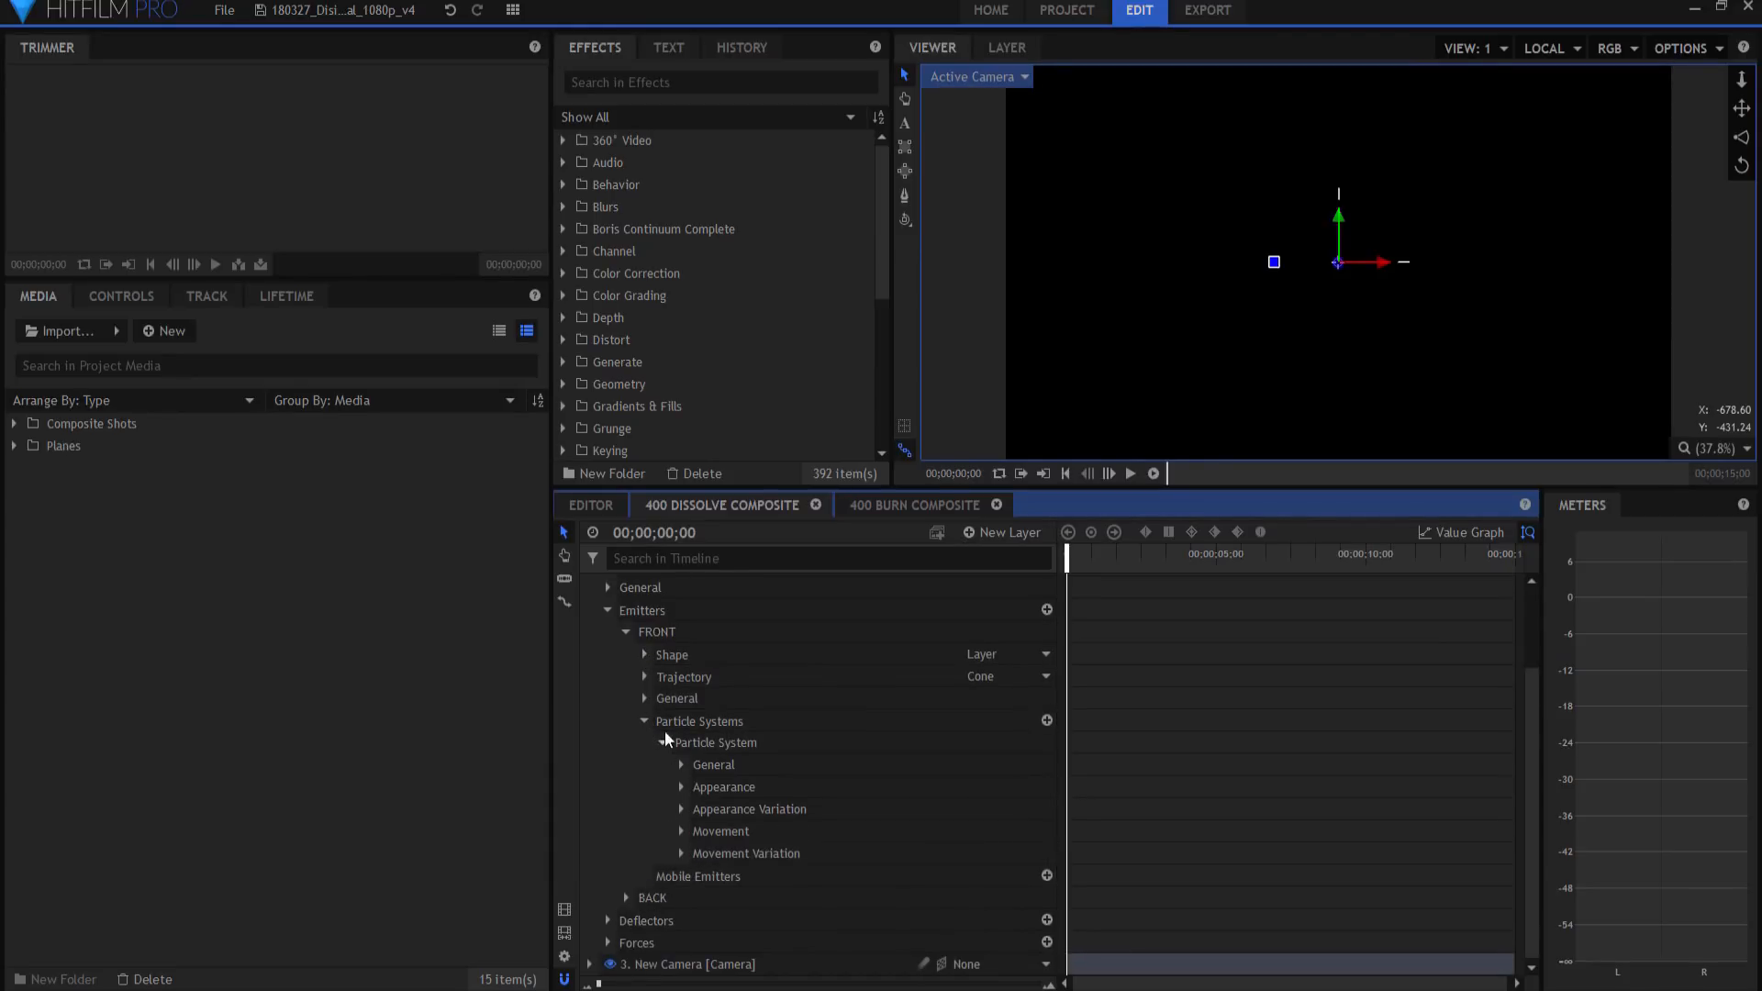
left_click(681, 831)
scroll(964, 808, "down", 3)
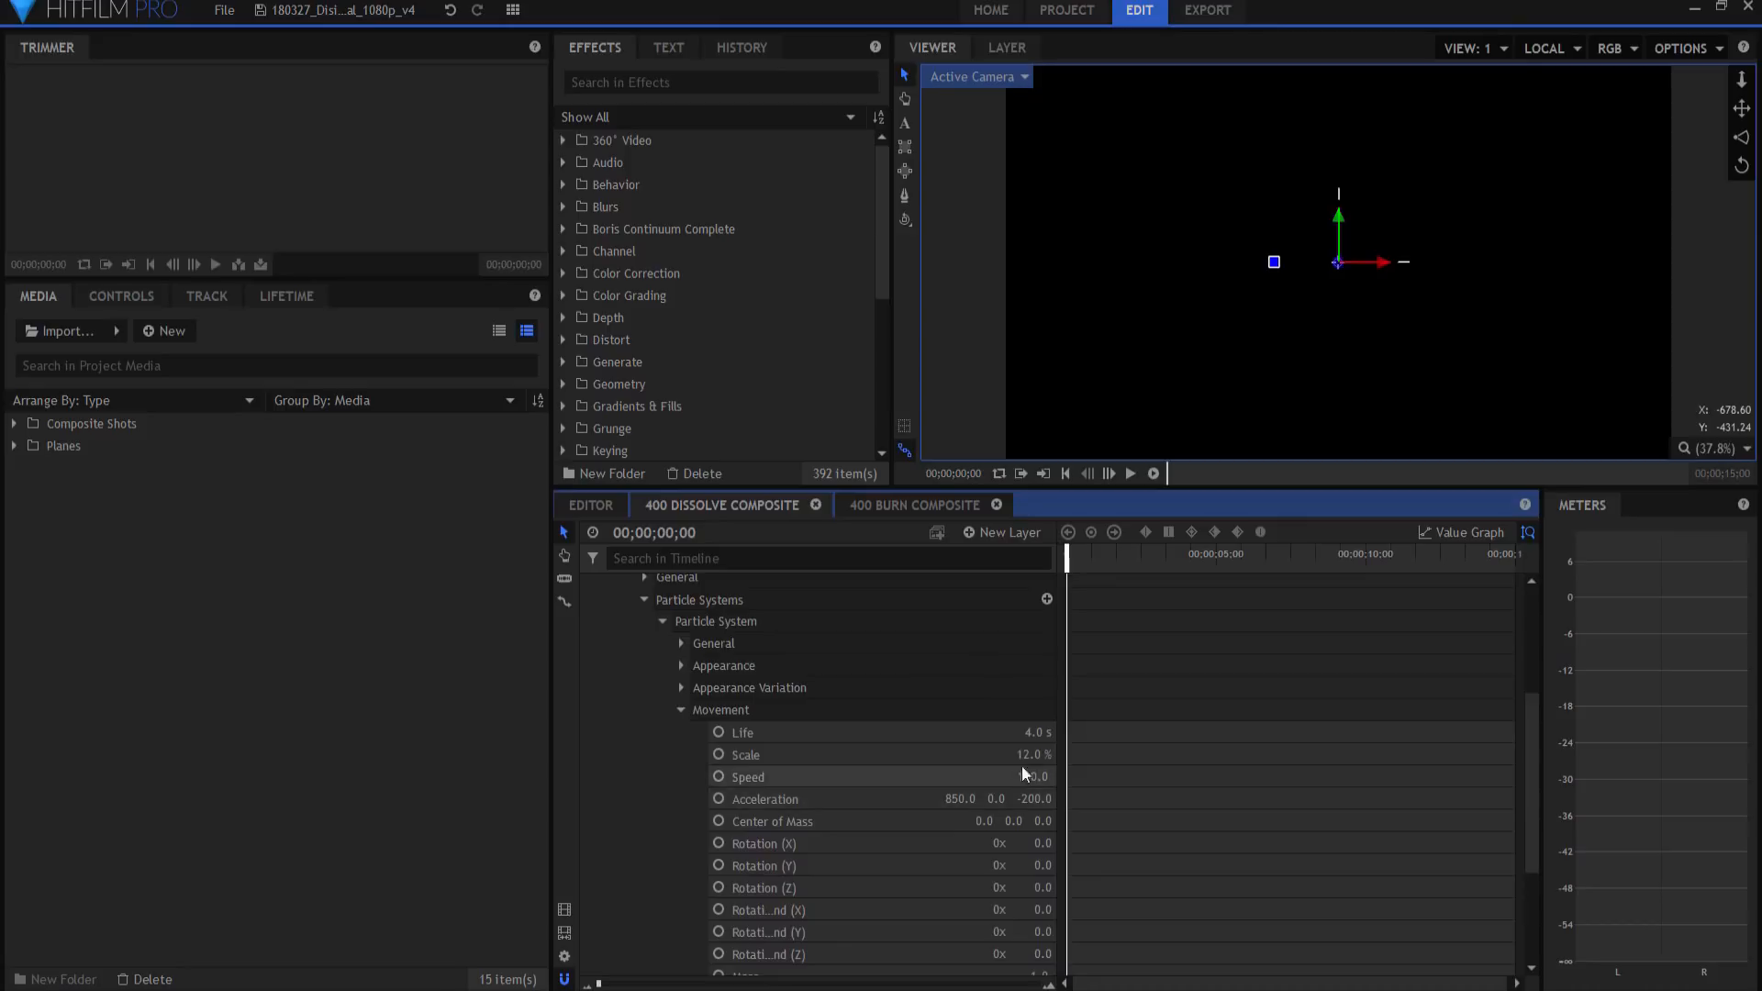
left_click(682, 710)
left_click(681, 853)
scroll(905, 890, "down", 3)
left_click(681, 731)
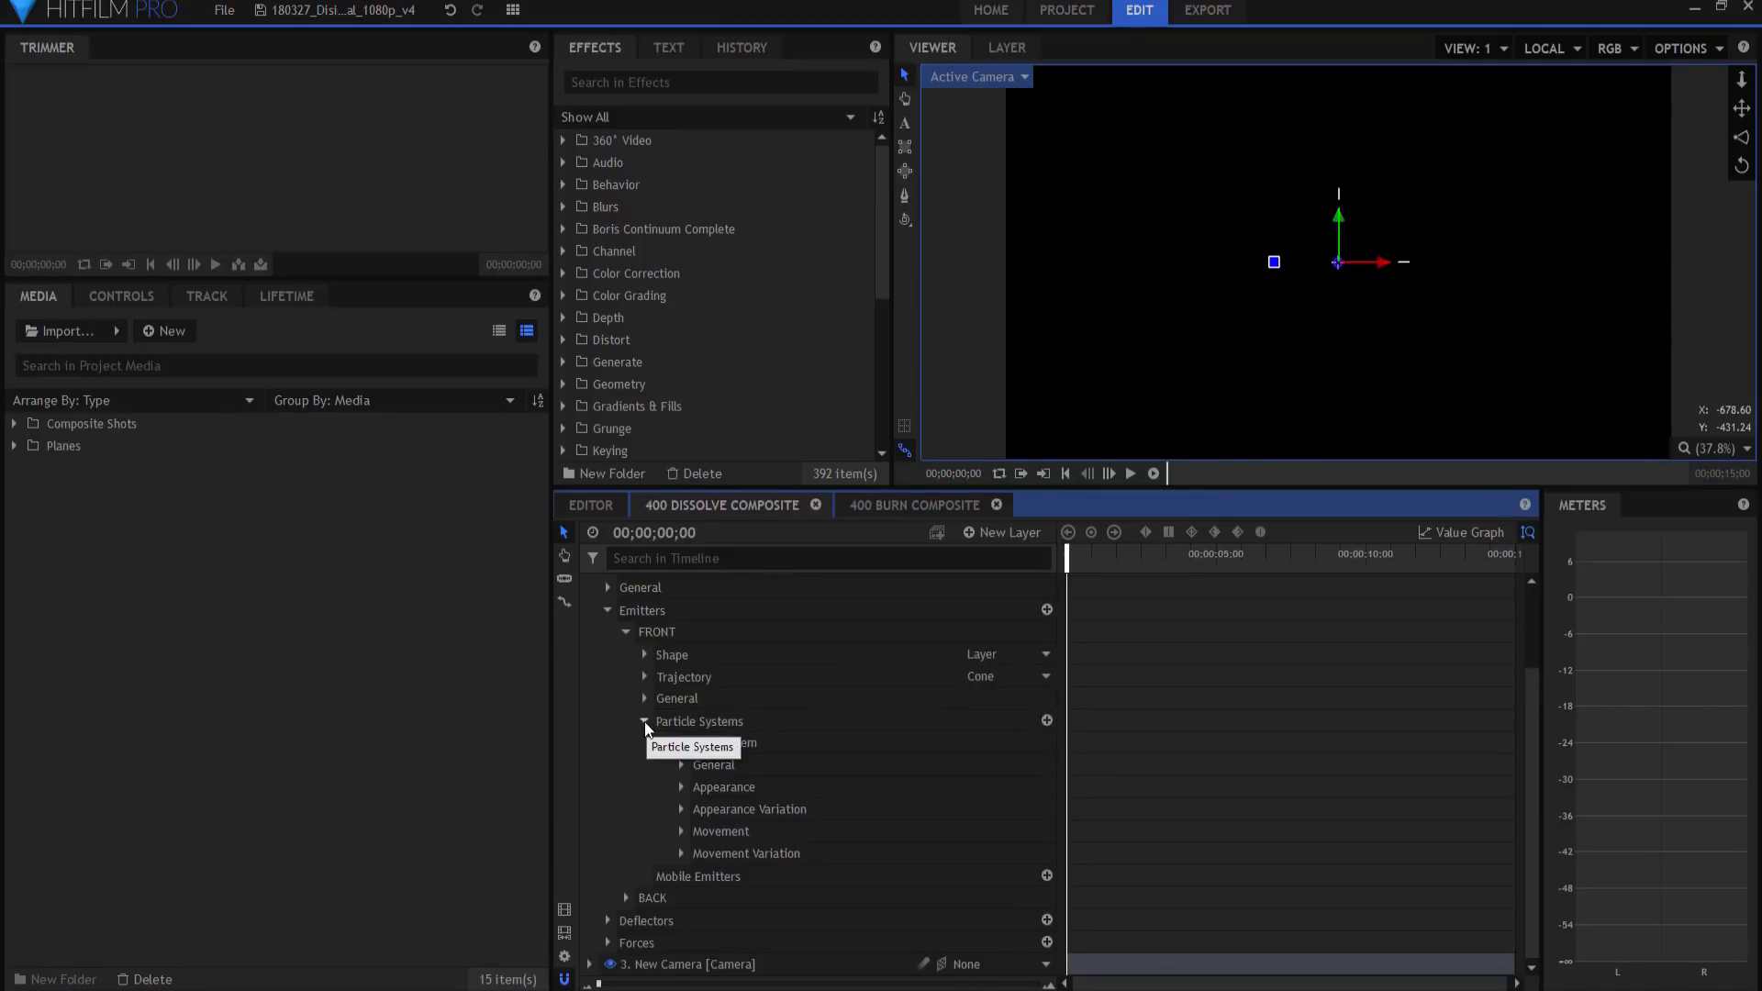
- Examine the Shape, Trajectory and General settings of the BACK emitter
left_click(645, 721)
left_click(627, 740)
left_click(626, 762)
left_click(643, 785)
left_click(639, 786)
left_click(641, 805)
left_click(642, 805)
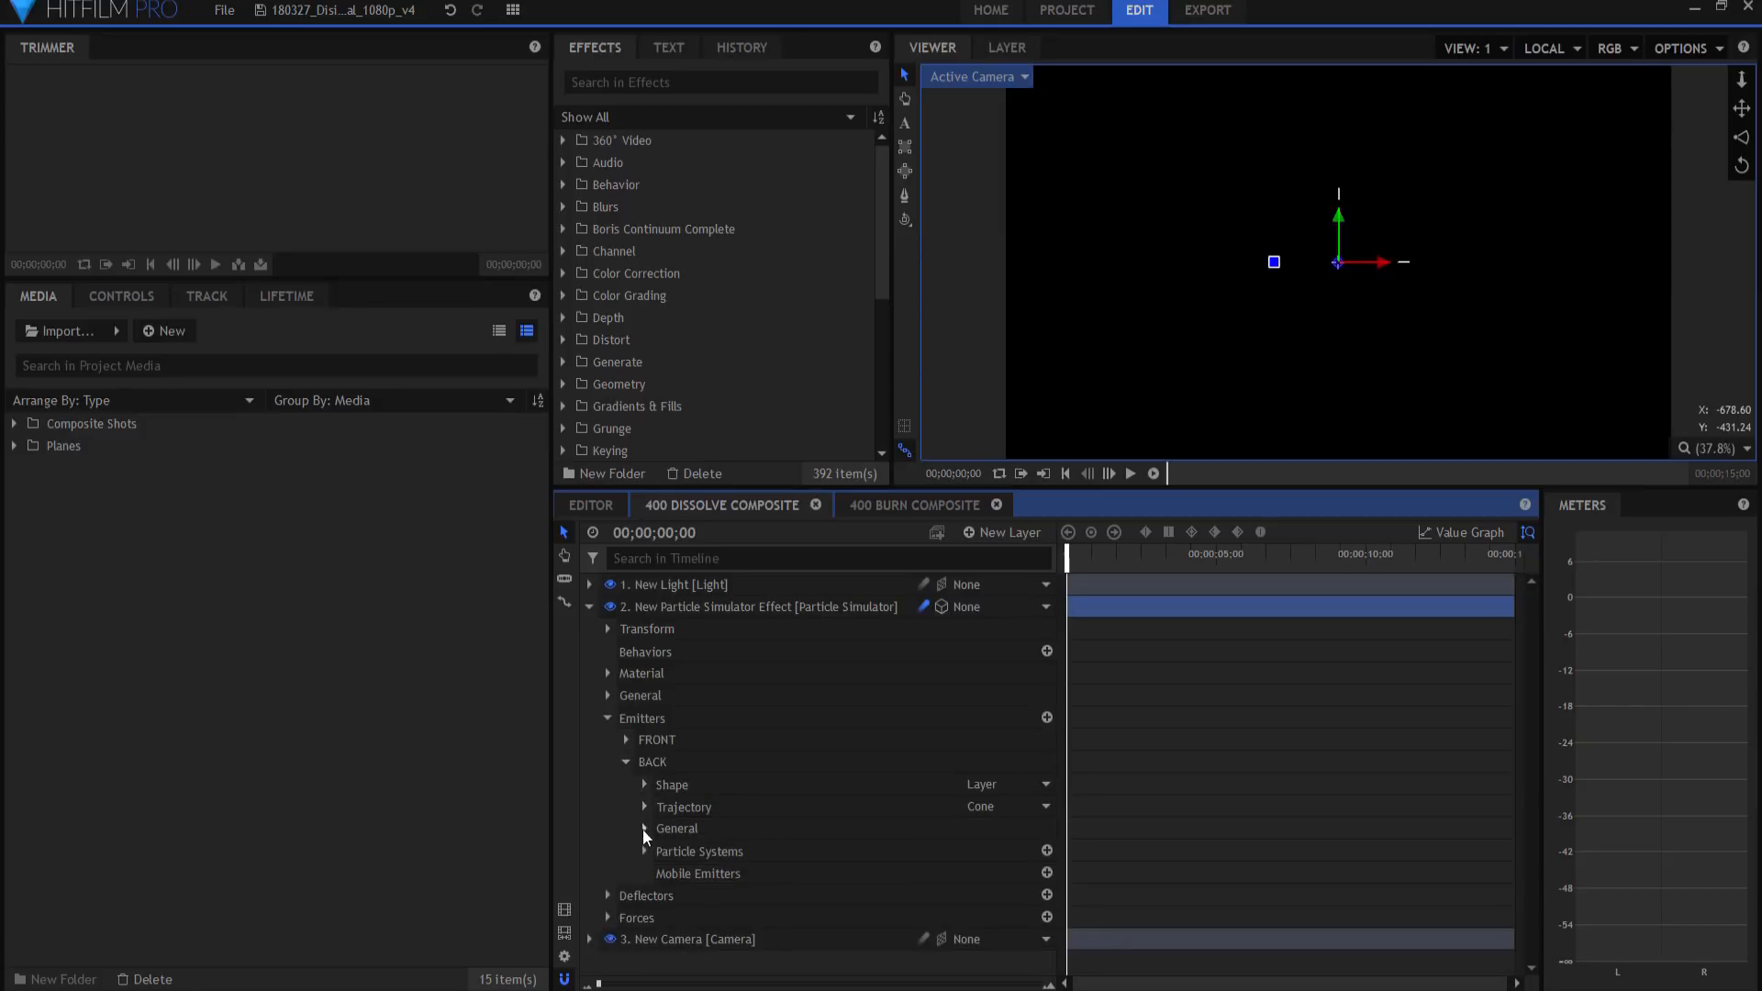
left_click(645, 829)
left_click(646, 829)
- Set Particles Per Second to 300 in the General settings of the BACK emitter's particle system
left_click(645, 852)
left_click(663, 872)
scroll(740, 860, "down", 2)
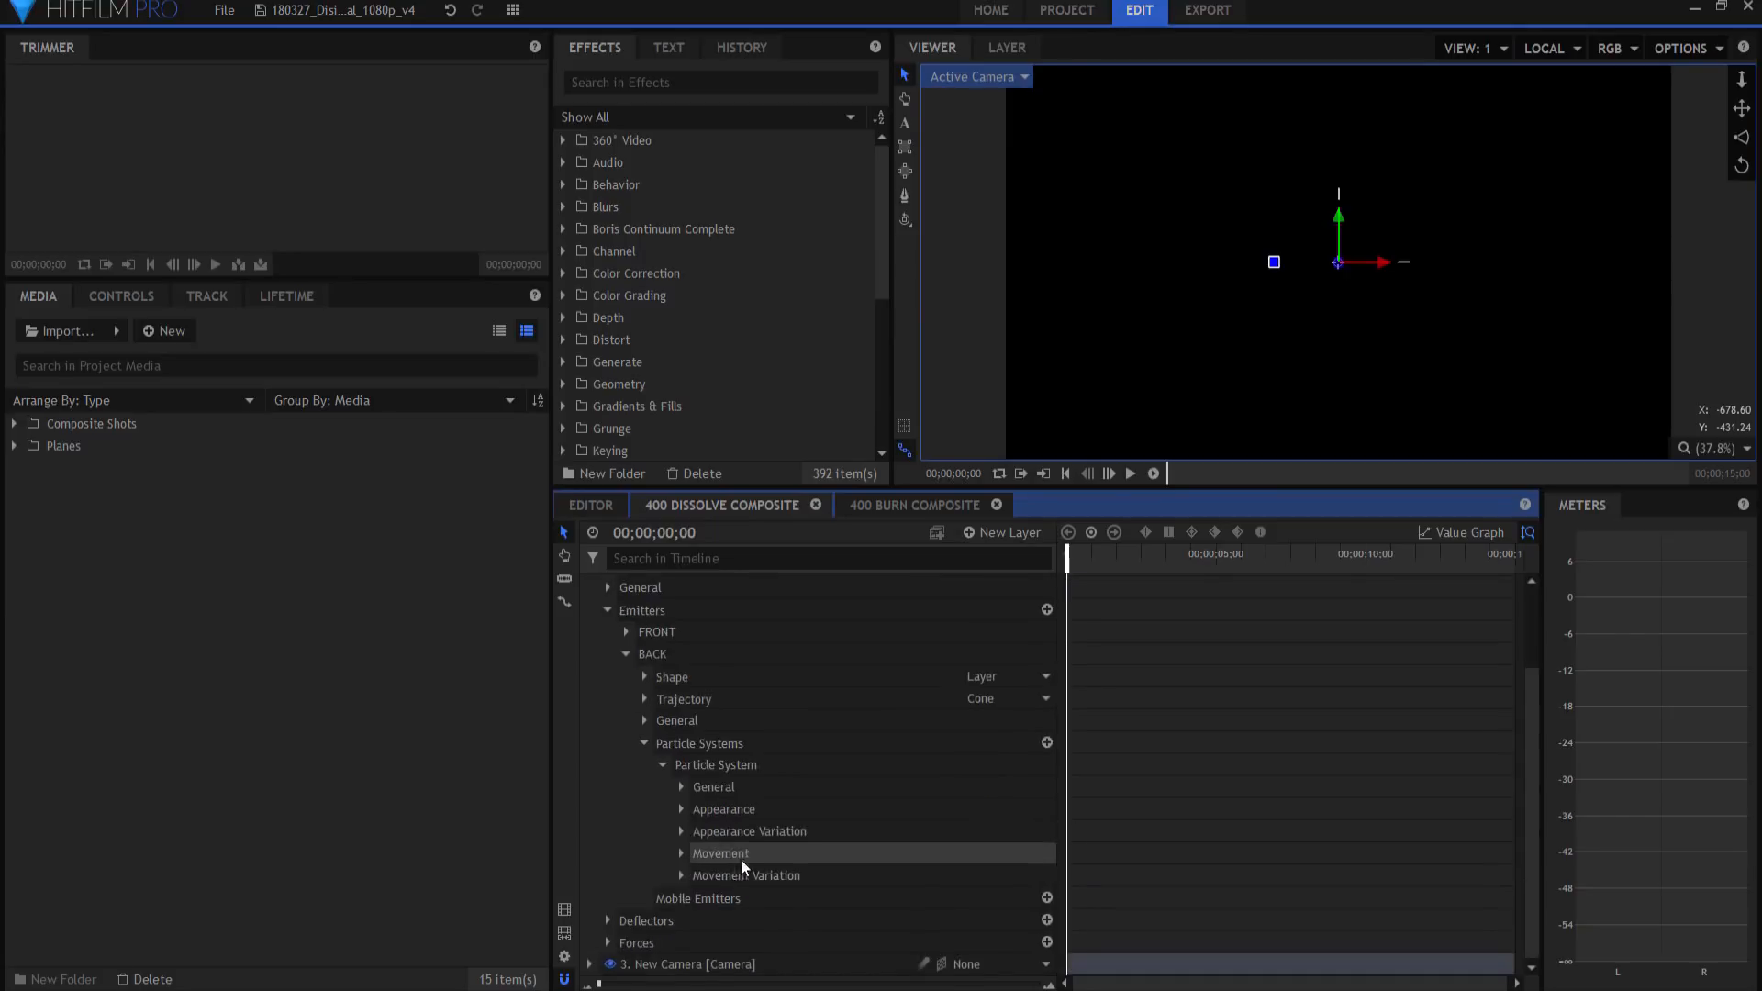
left_click(679, 786)
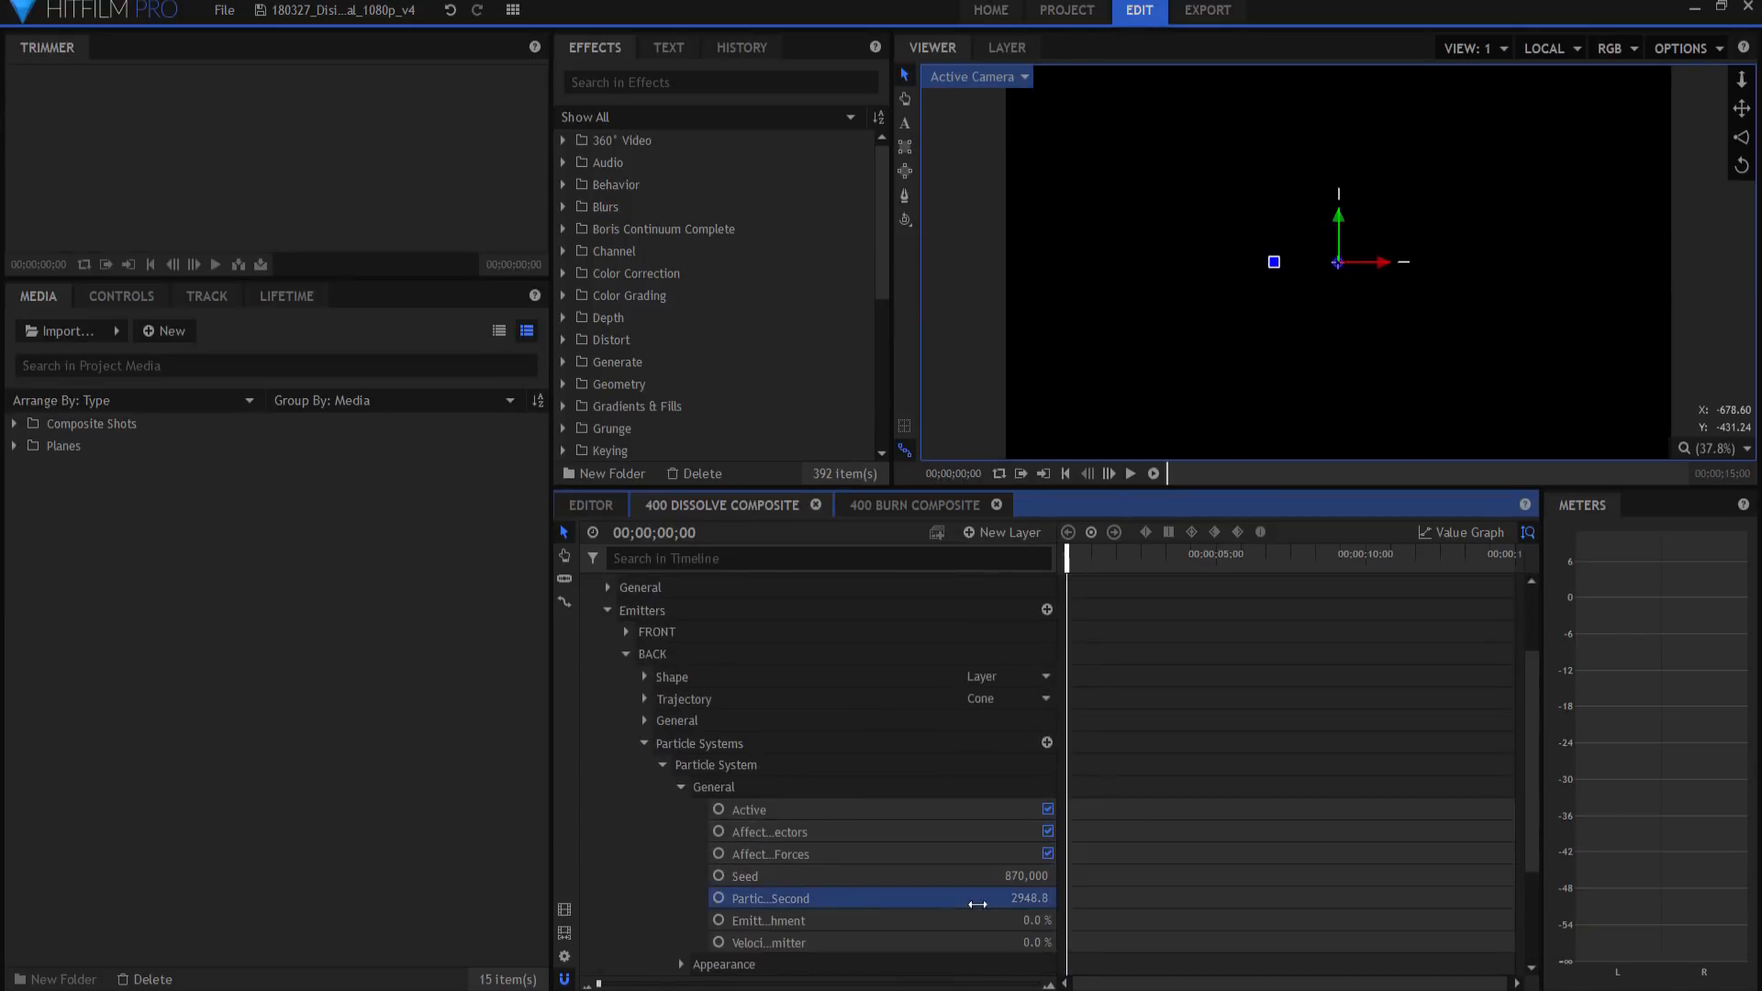
left_click(1026, 898)
type("300")
key("Return")
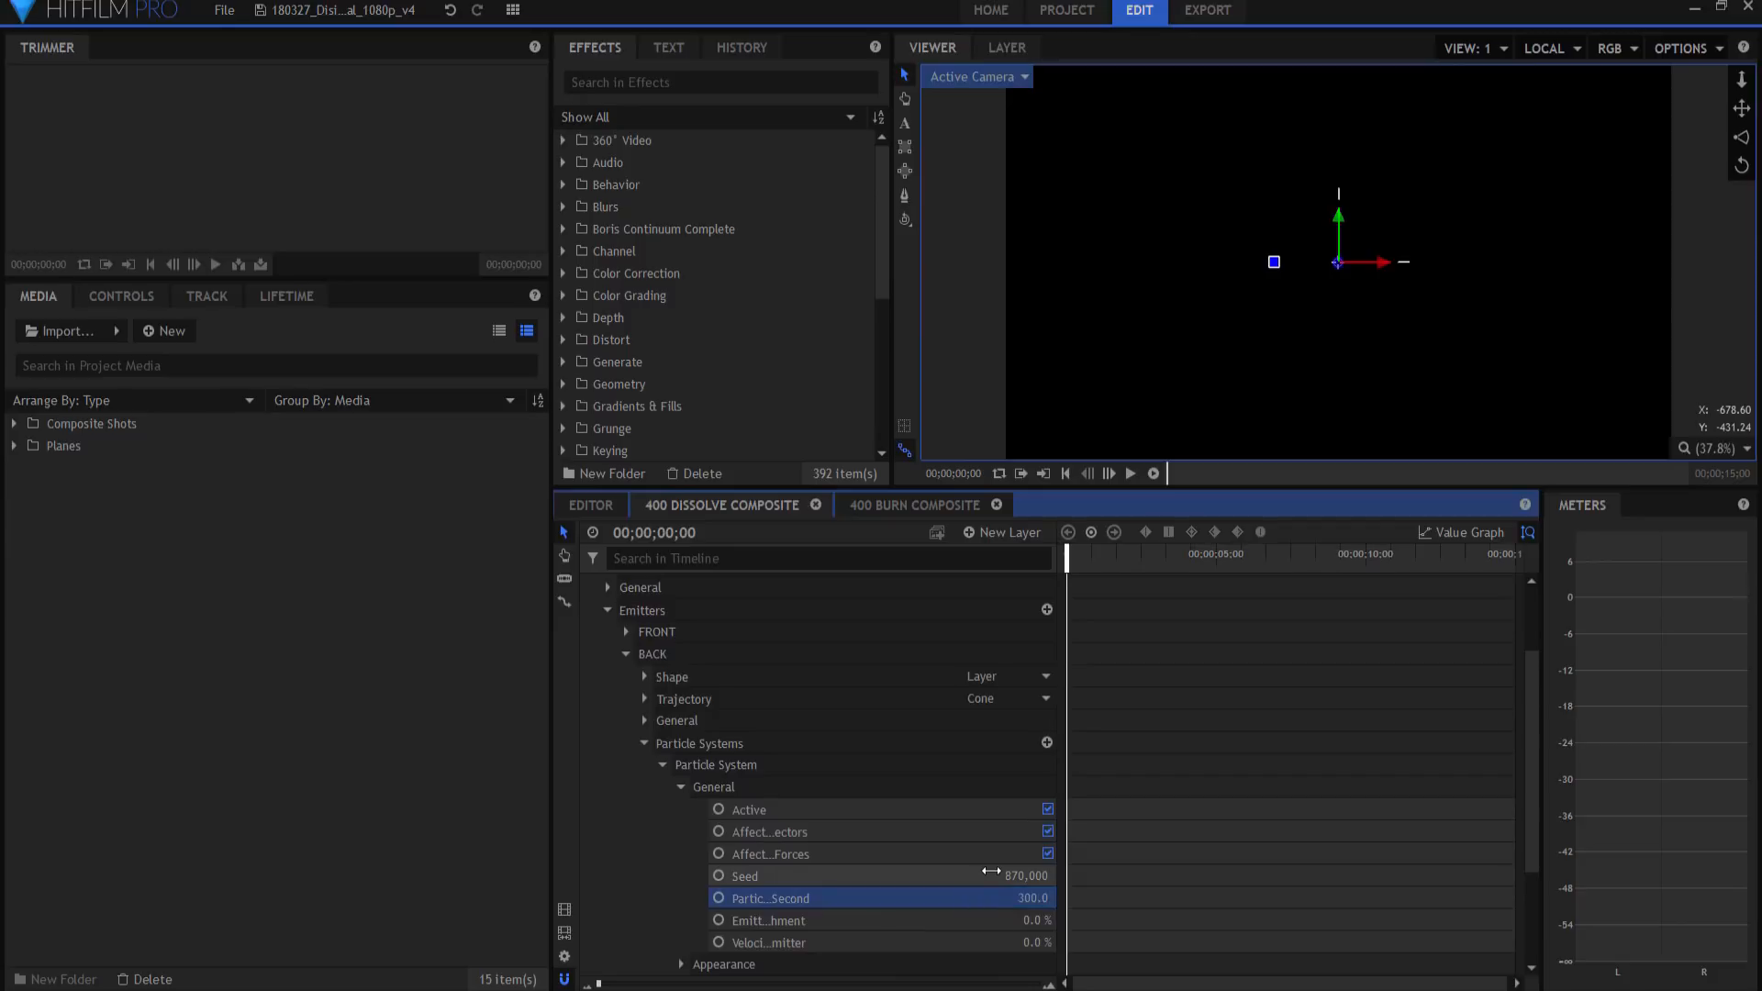
- Change the BACK particle system's Color Source to Current Color in its Appearance settings
left_click(681, 786)
left_click(682, 808)
scroll(808, 854, "down", 3)
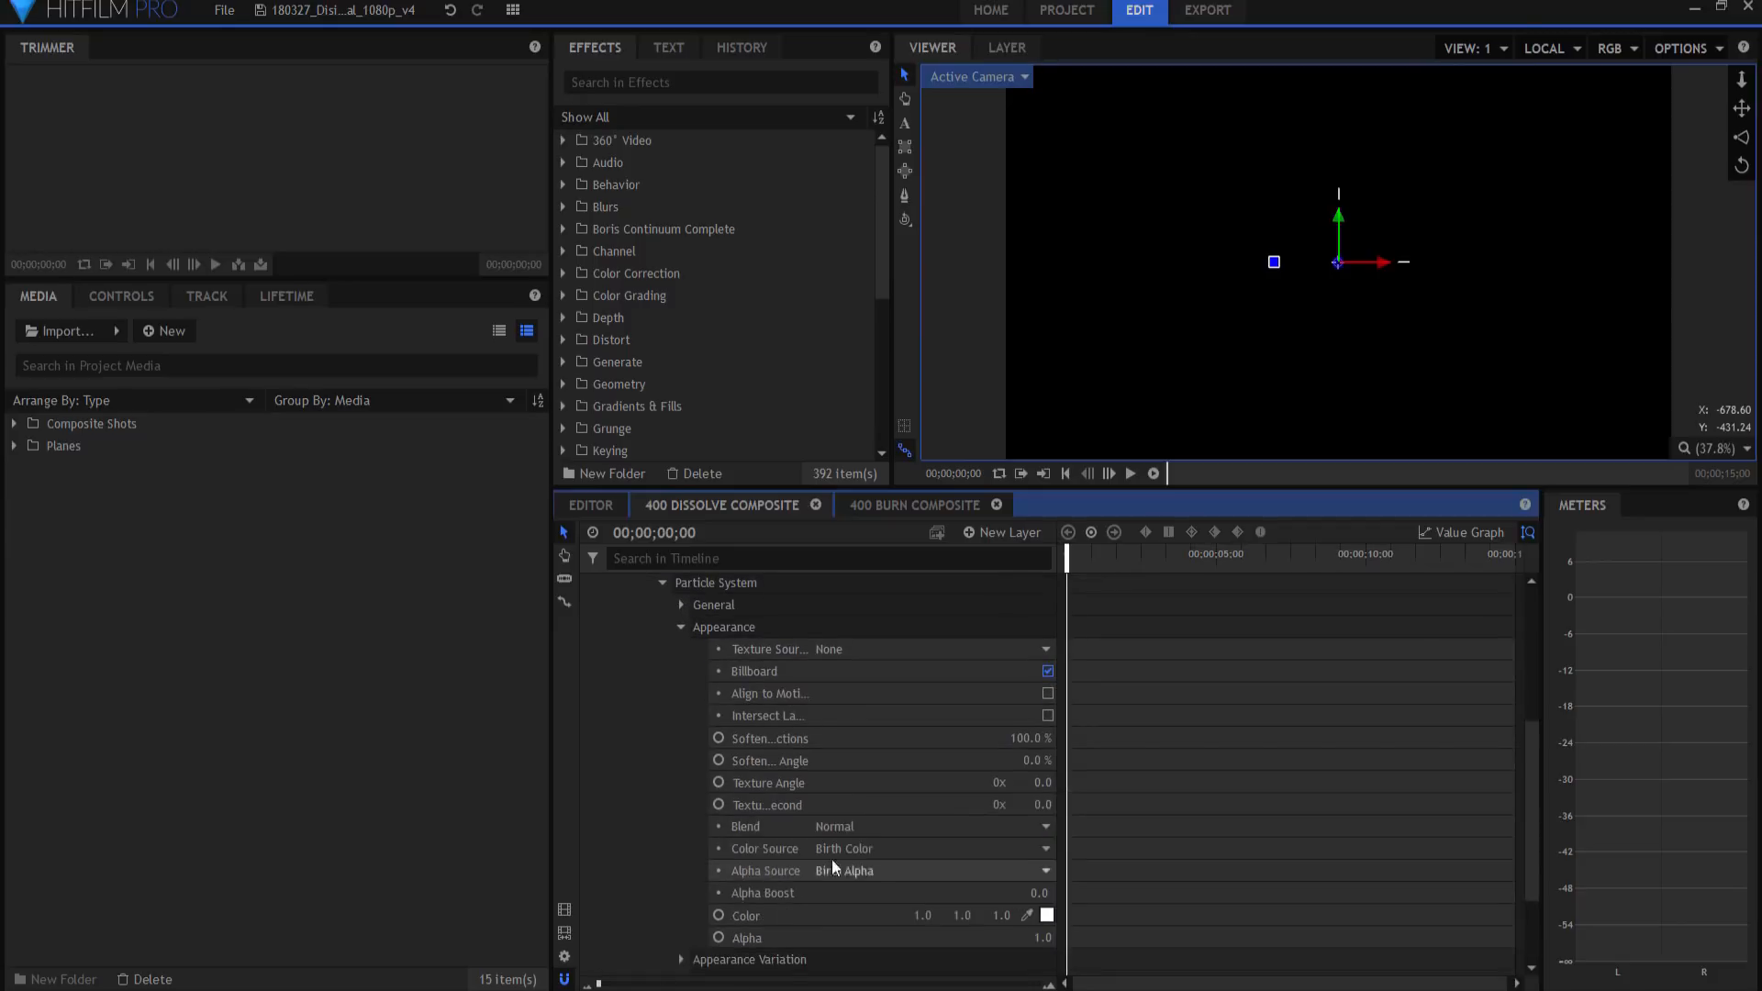
left_click(879, 846)
left_click(877, 907)
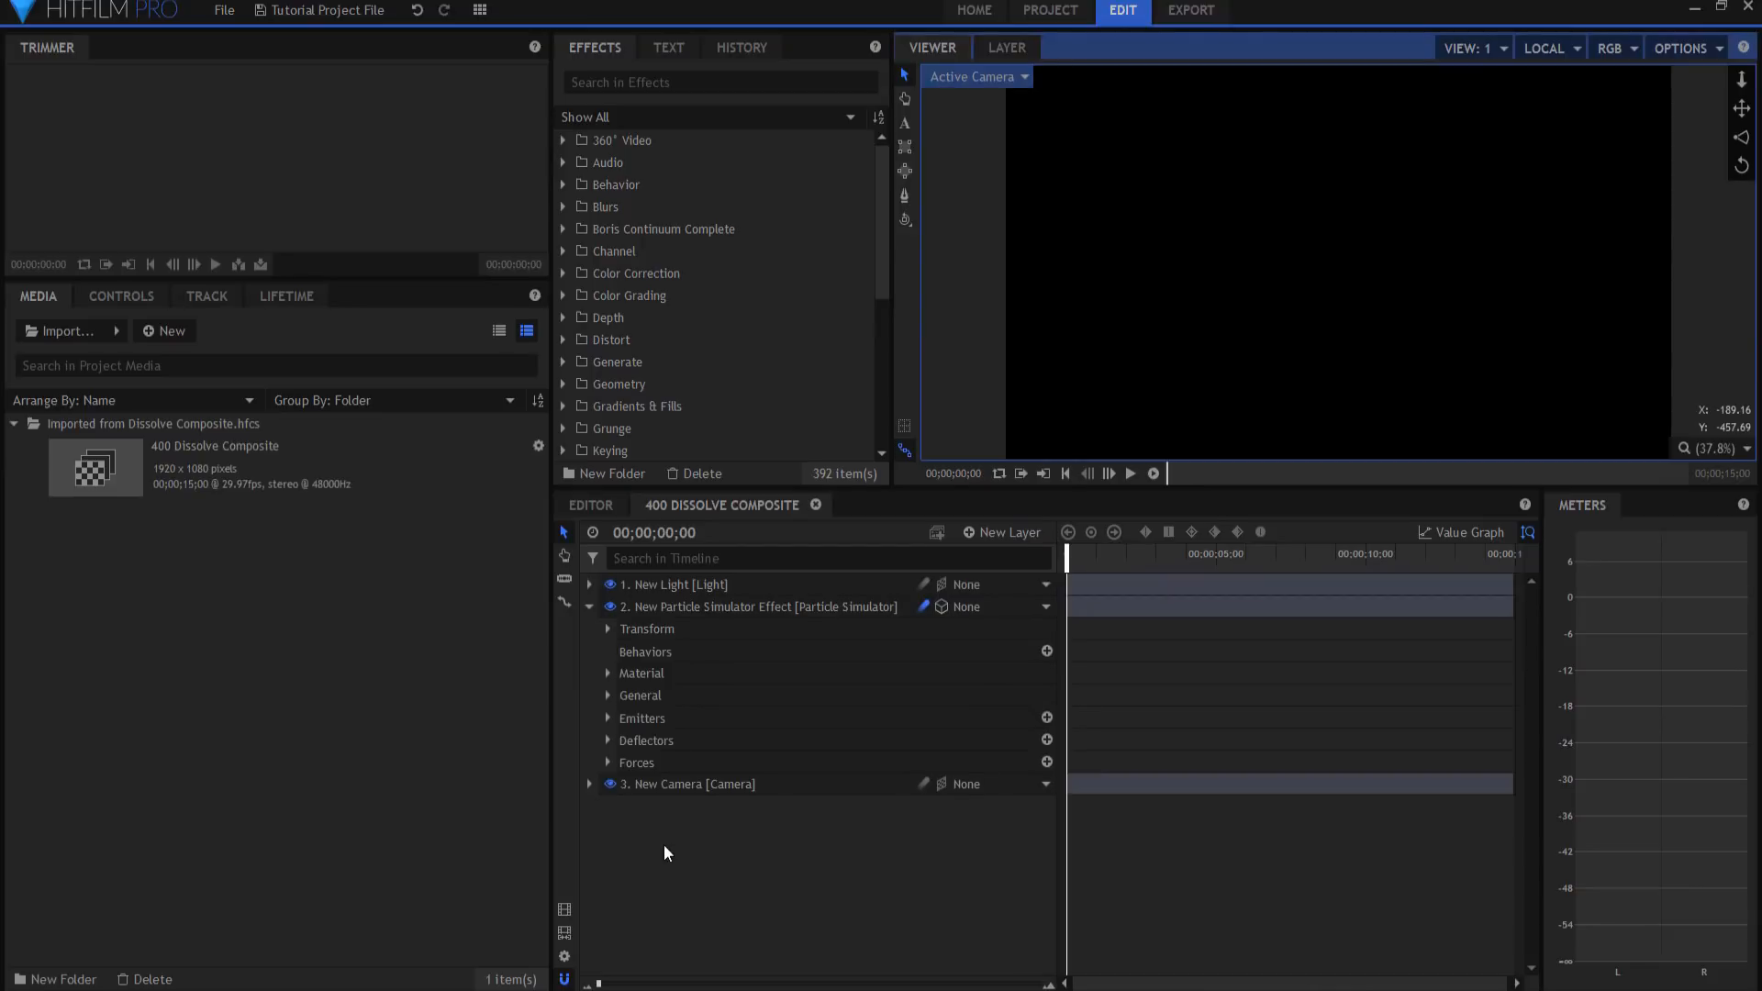
- Delete the Couch, Kill Bottom and Kill Right deflectors from the Particle Simulator
left_click(606, 738)
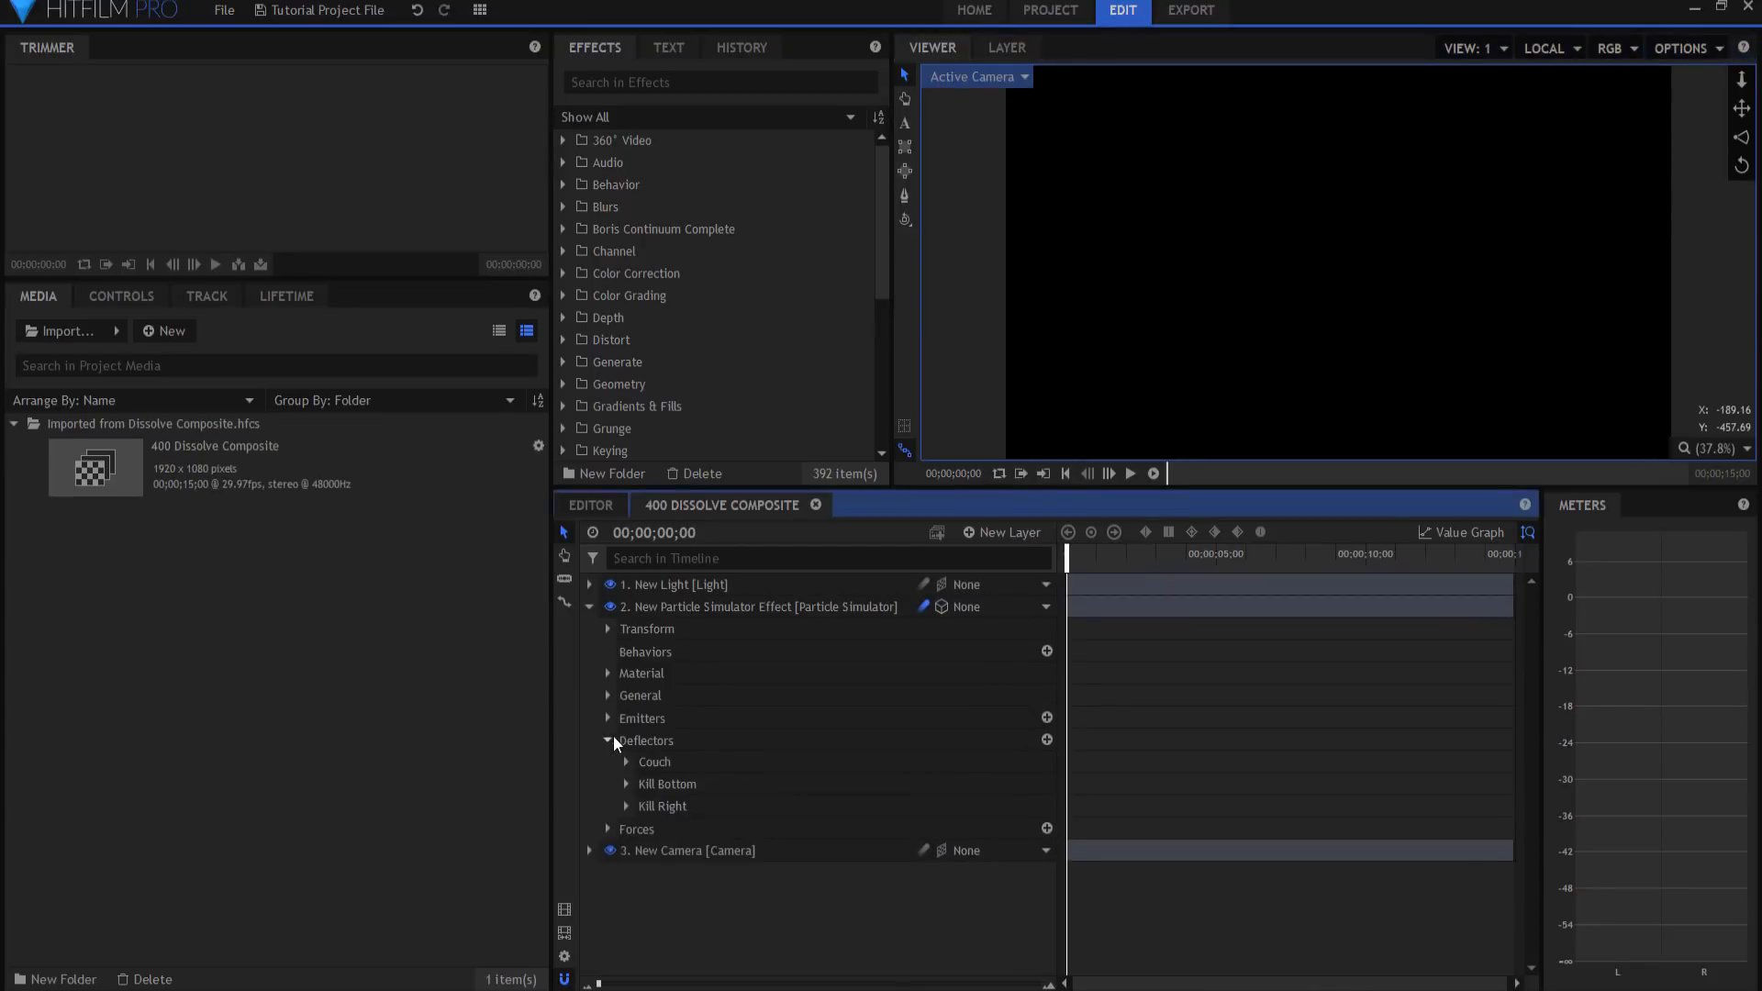
left_click(661, 764)
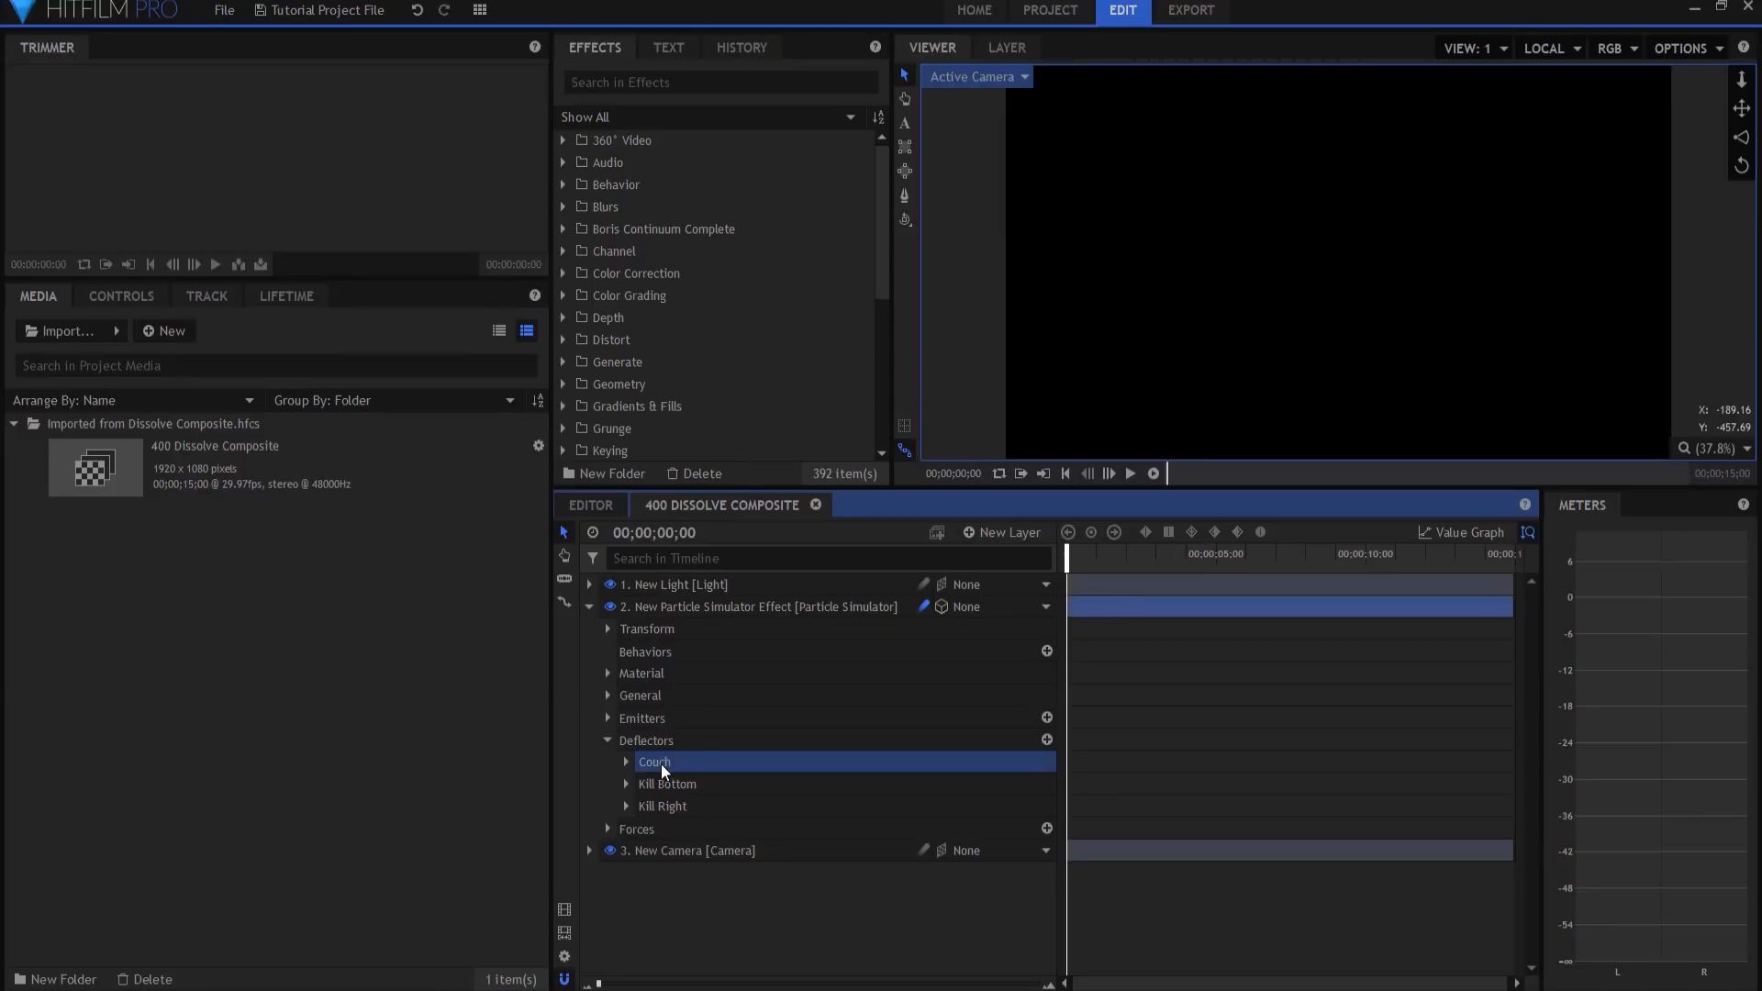
key("Delete")
left_click(661, 764)
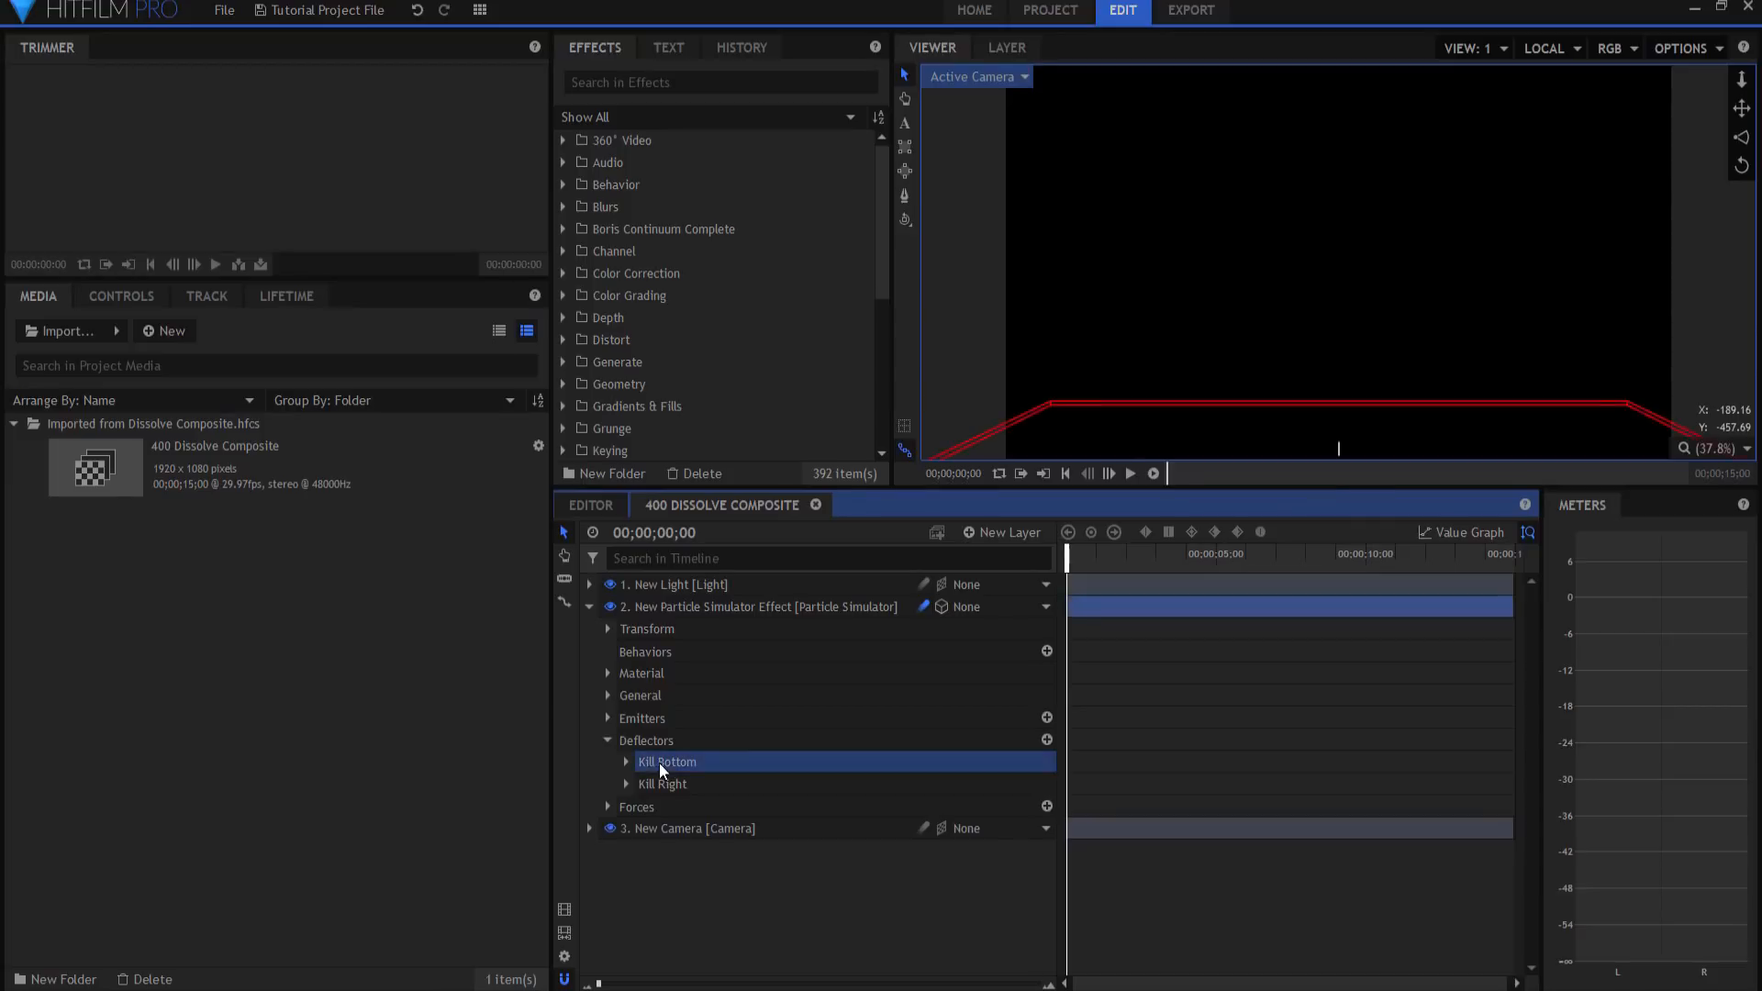
left_click(700, 784)
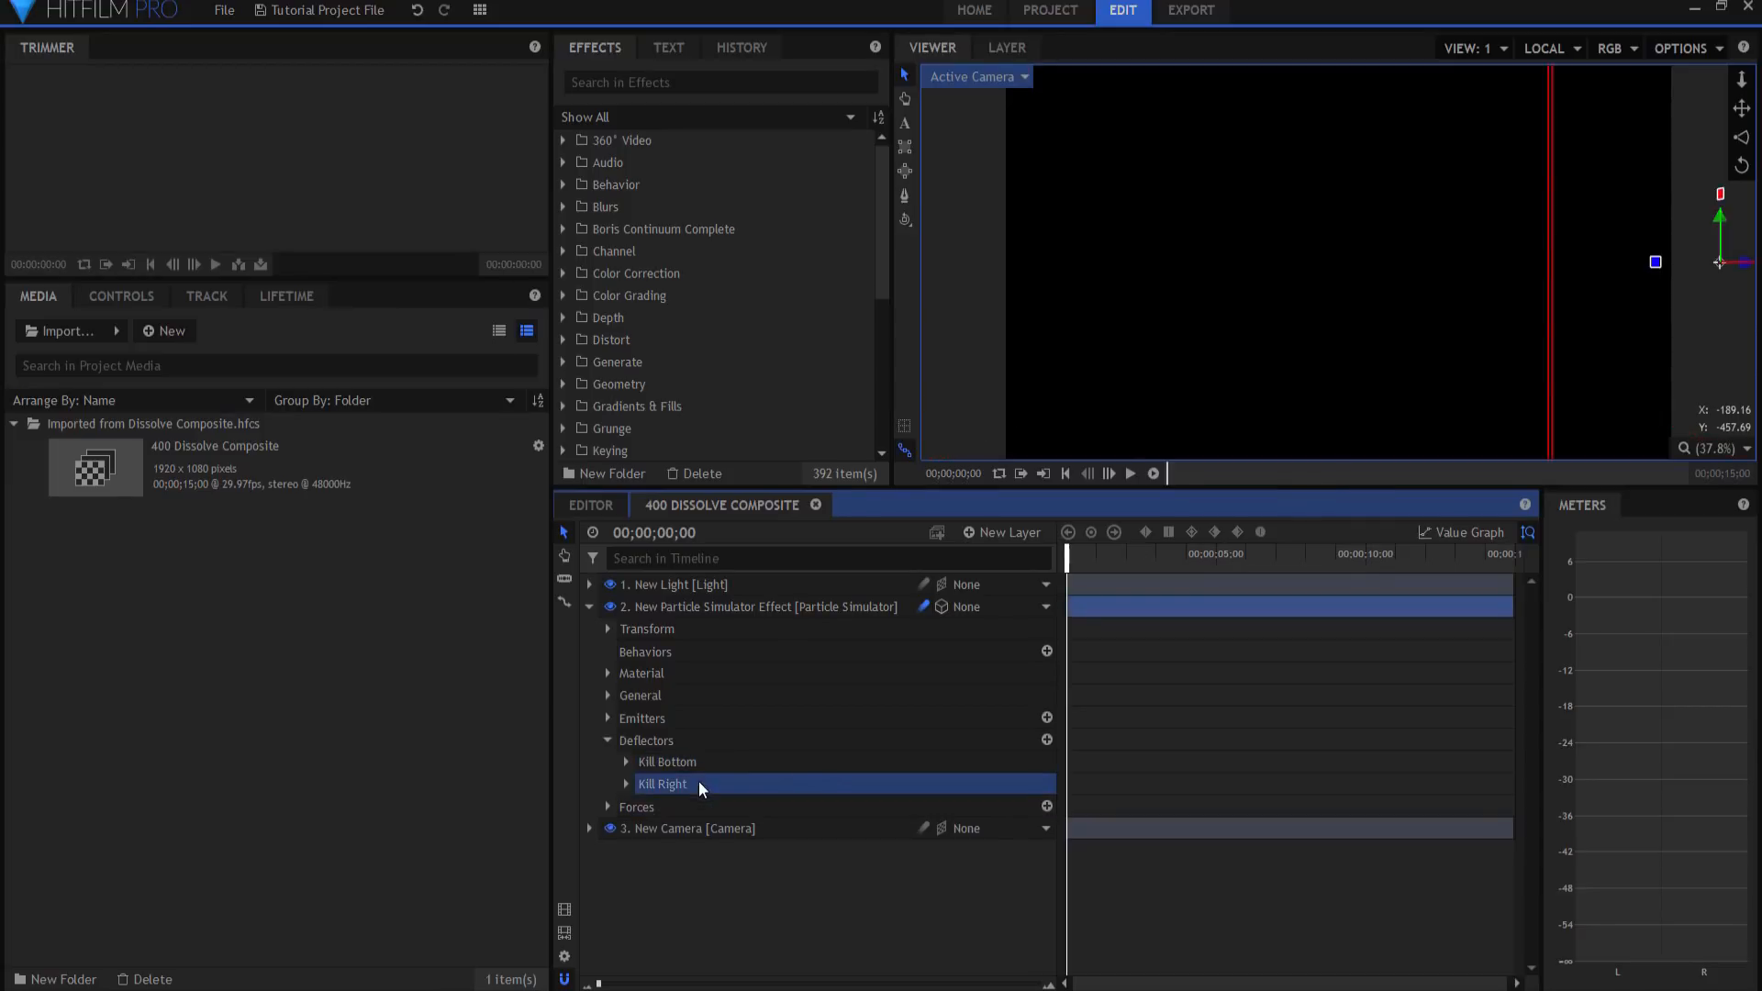
left_click(681, 760, "ctrl")
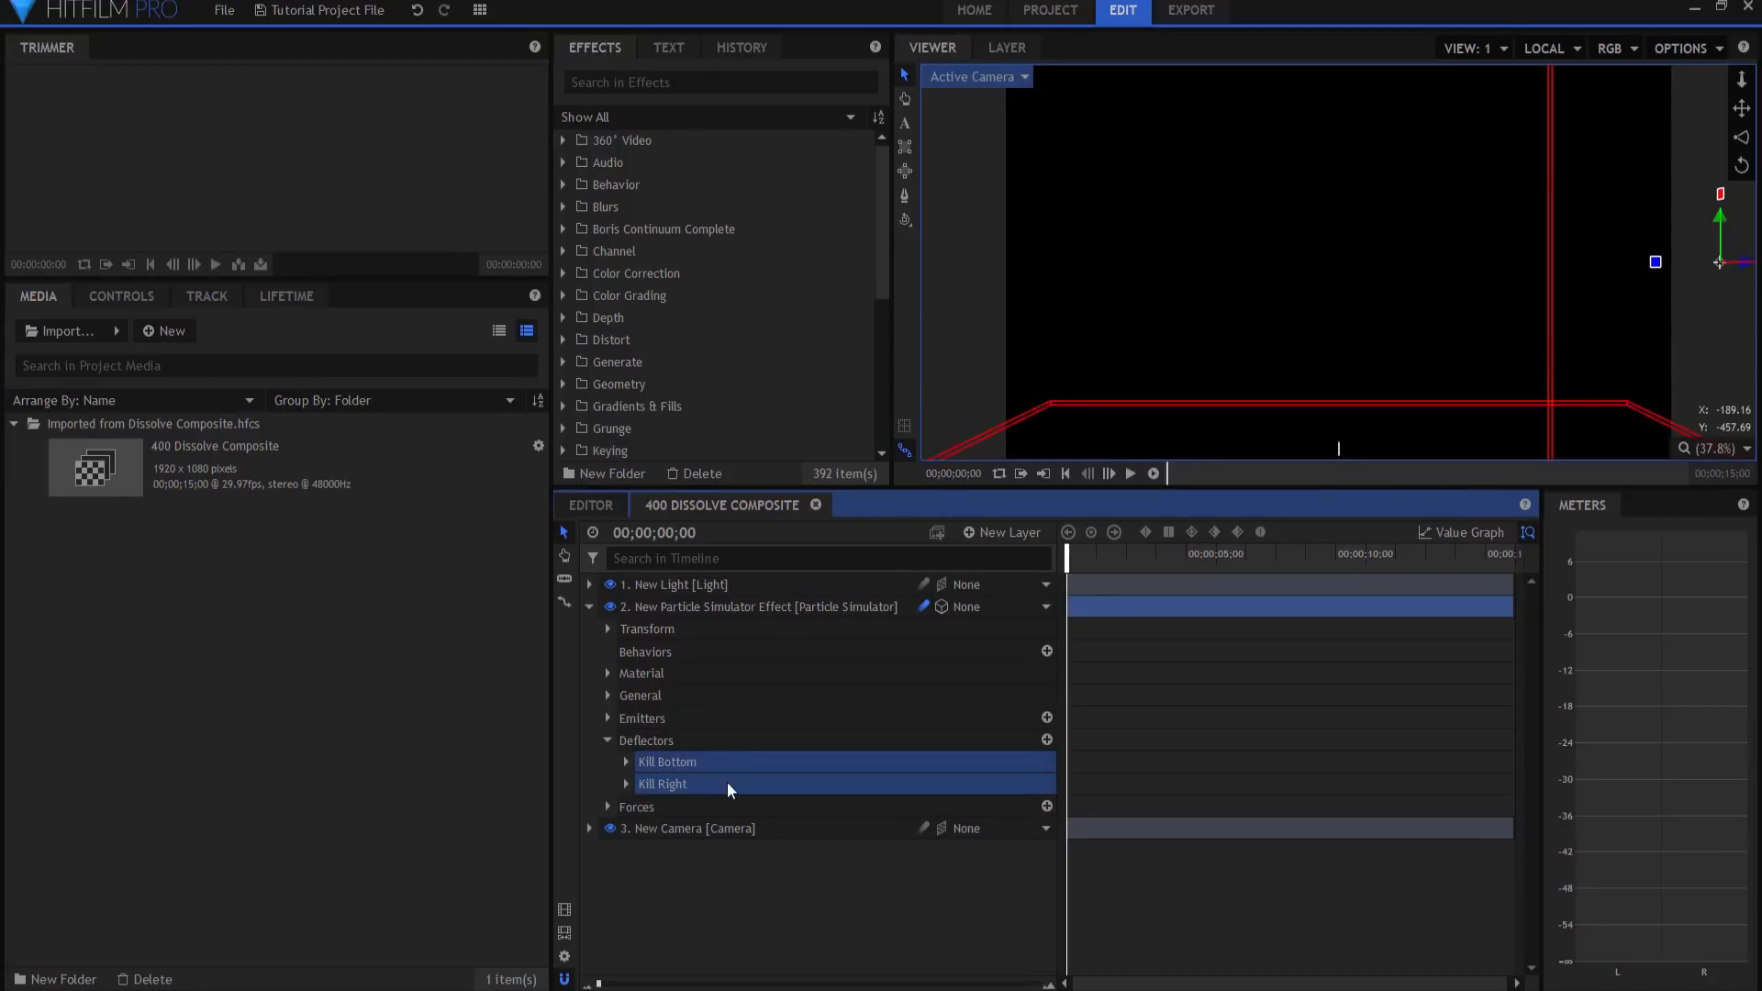
key("Delete")
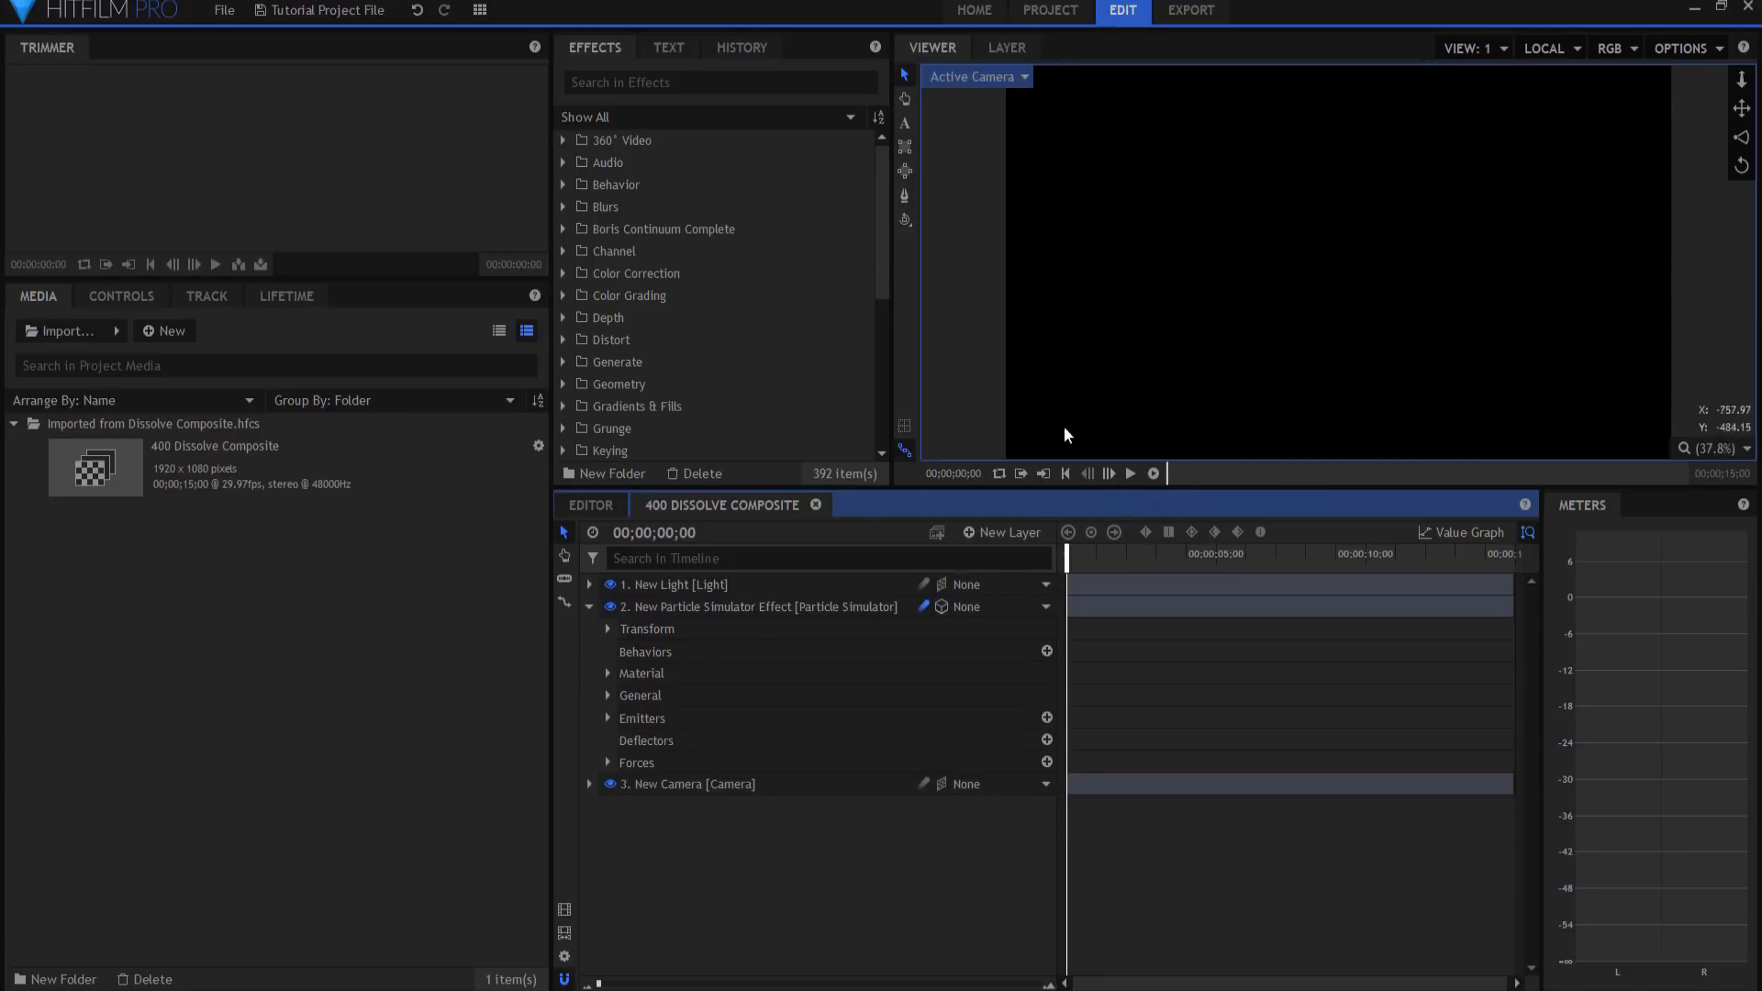
- Examine the Gravity and Turbulence forces of the Particle Simulator and collapse the layer's properties
left_click(608, 764)
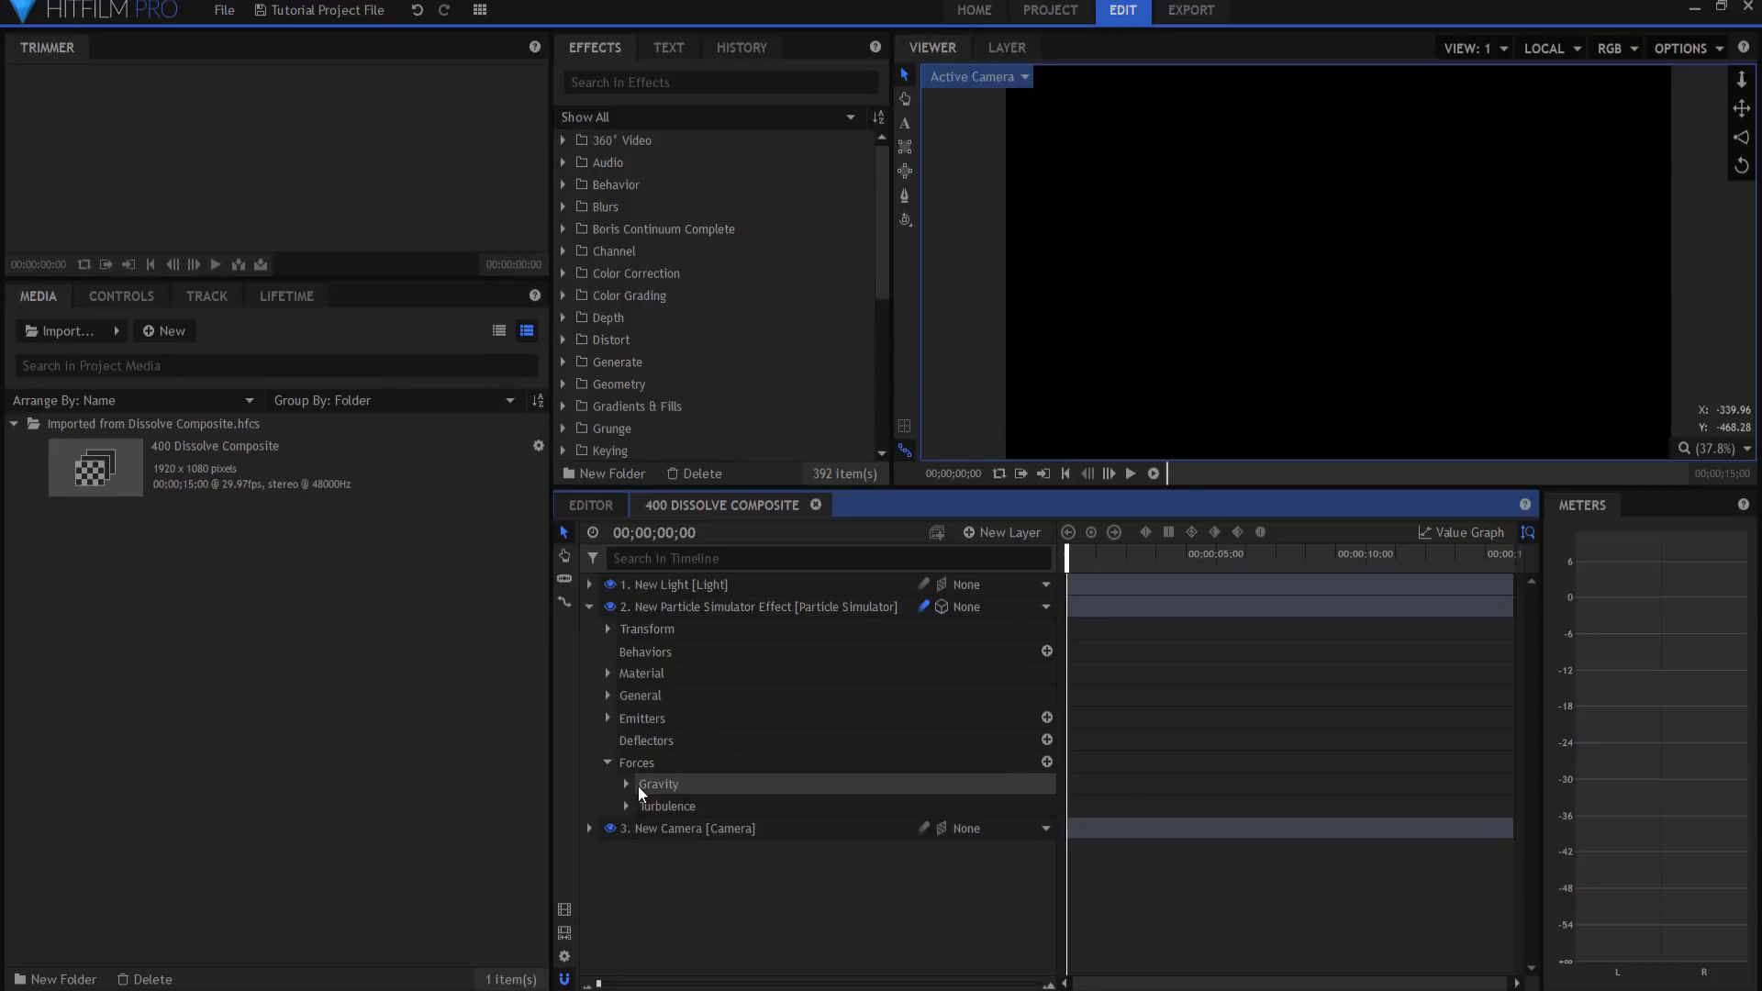
left_click(628, 786)
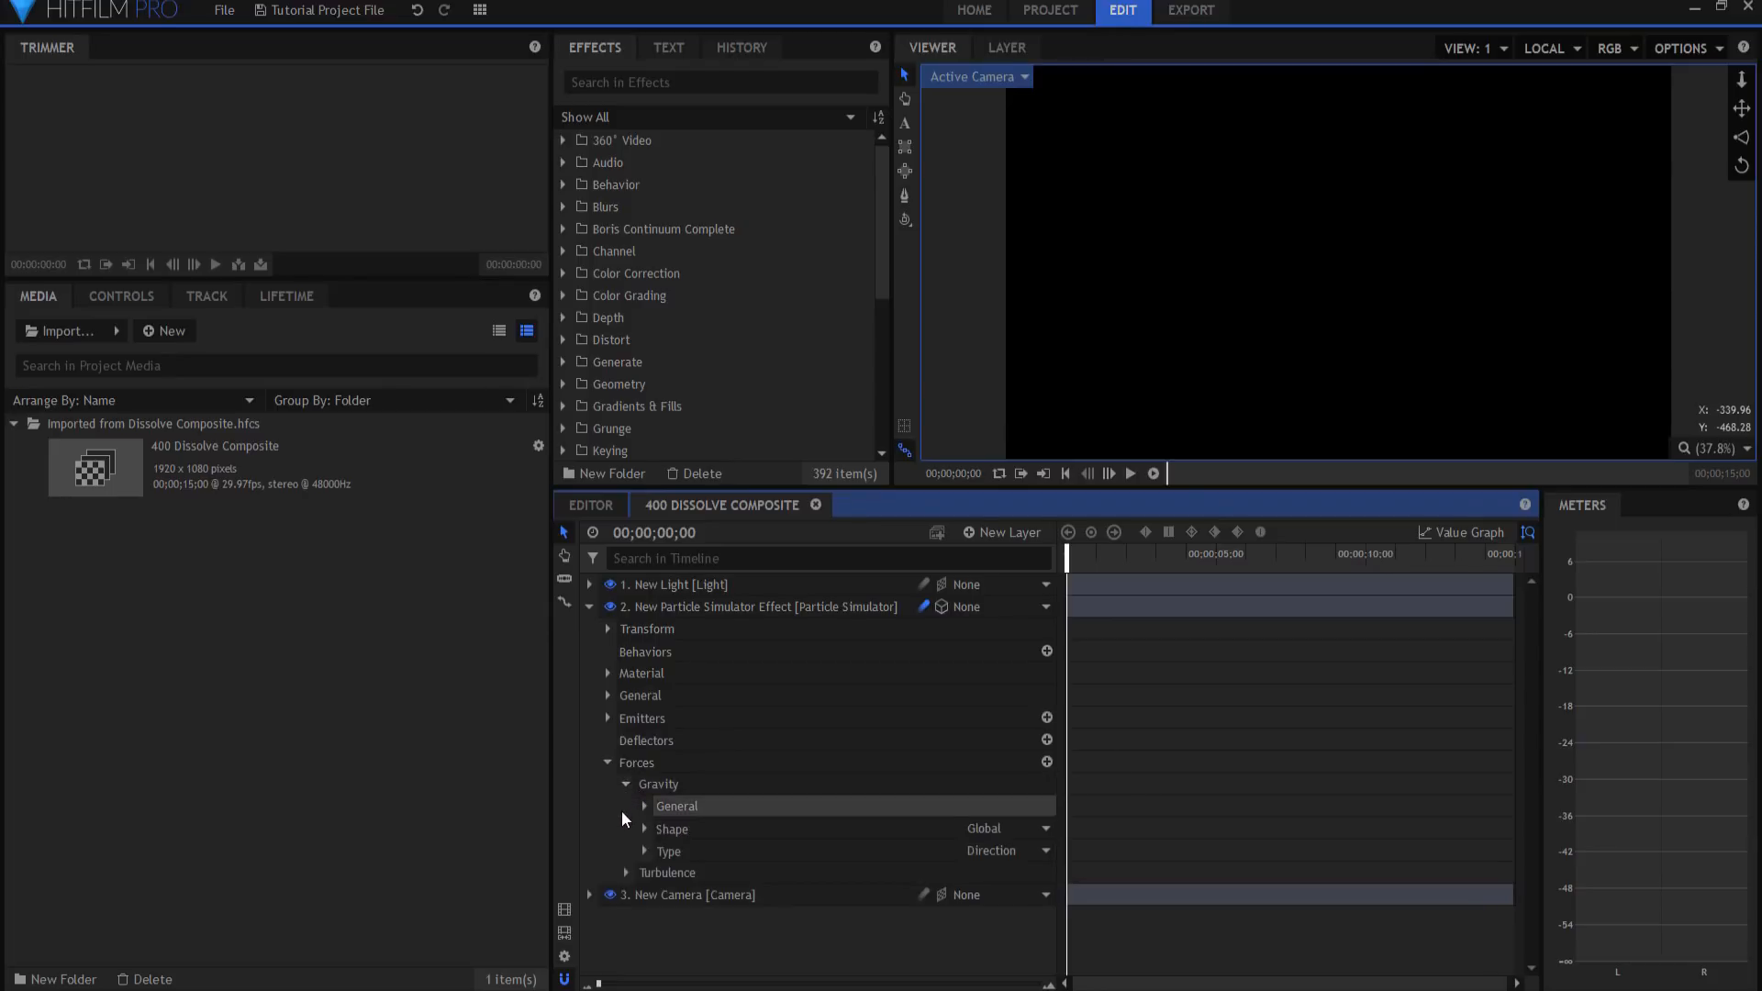
left_click(628, 786)
left_click(627, 807)
left_click(627, 807)
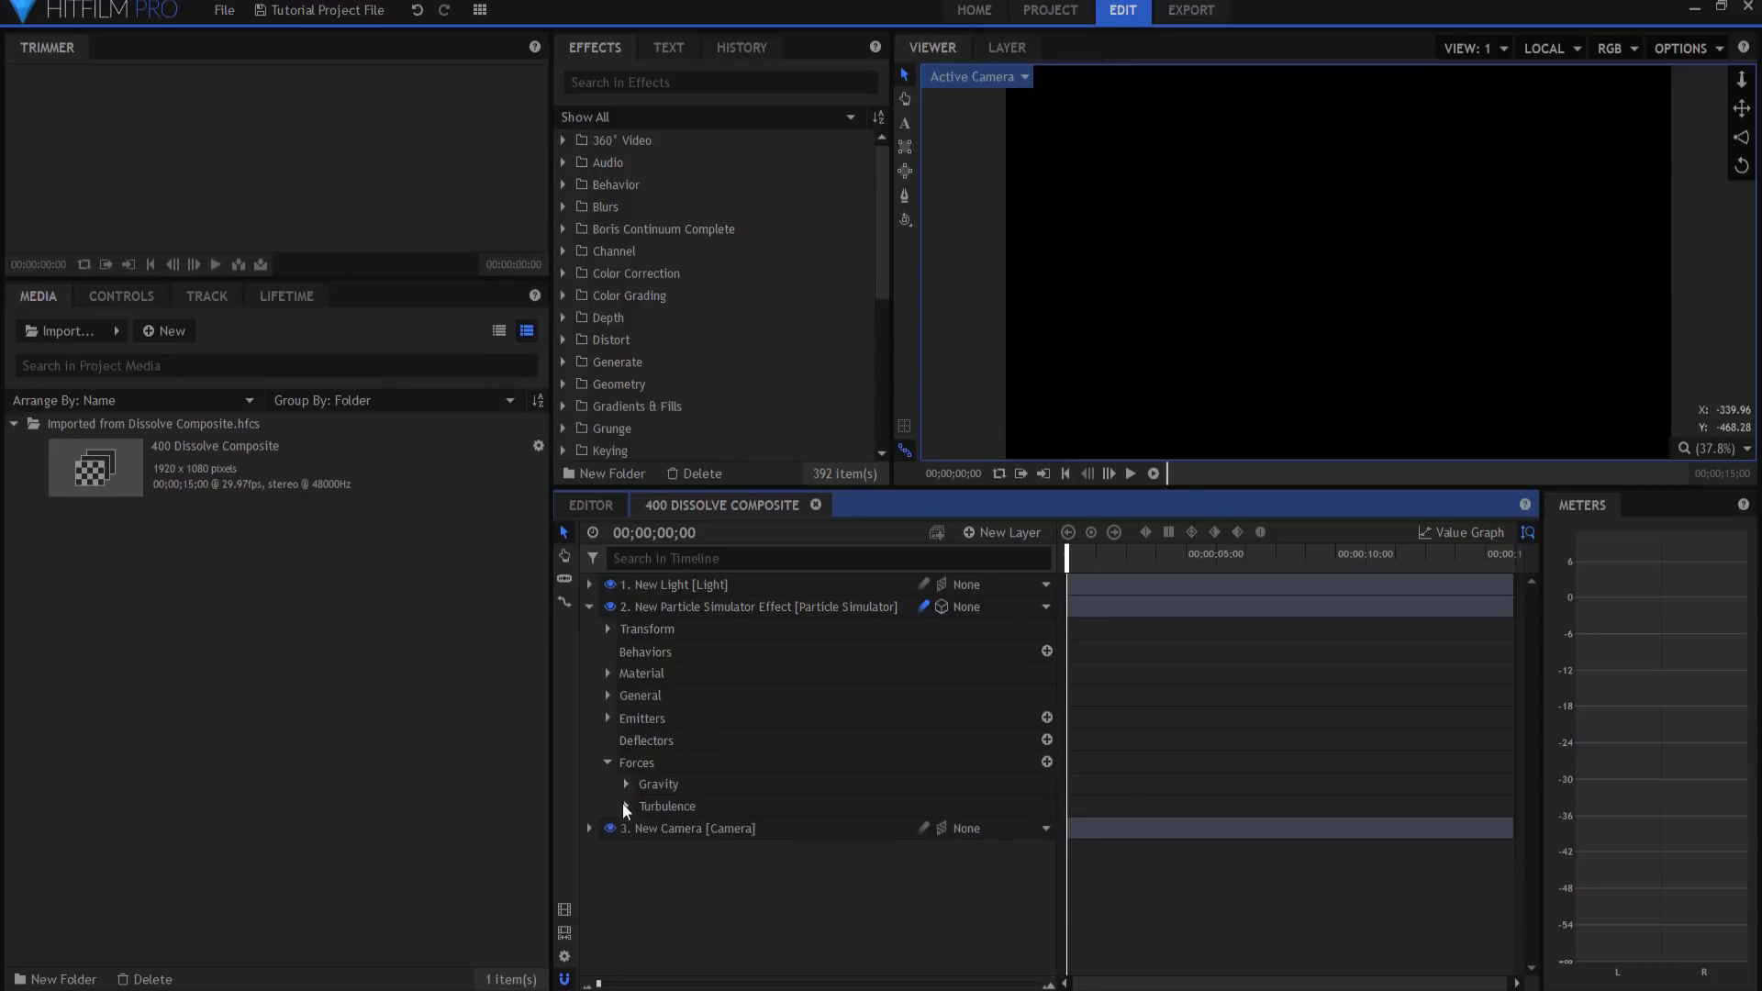
left_click(608, 762)
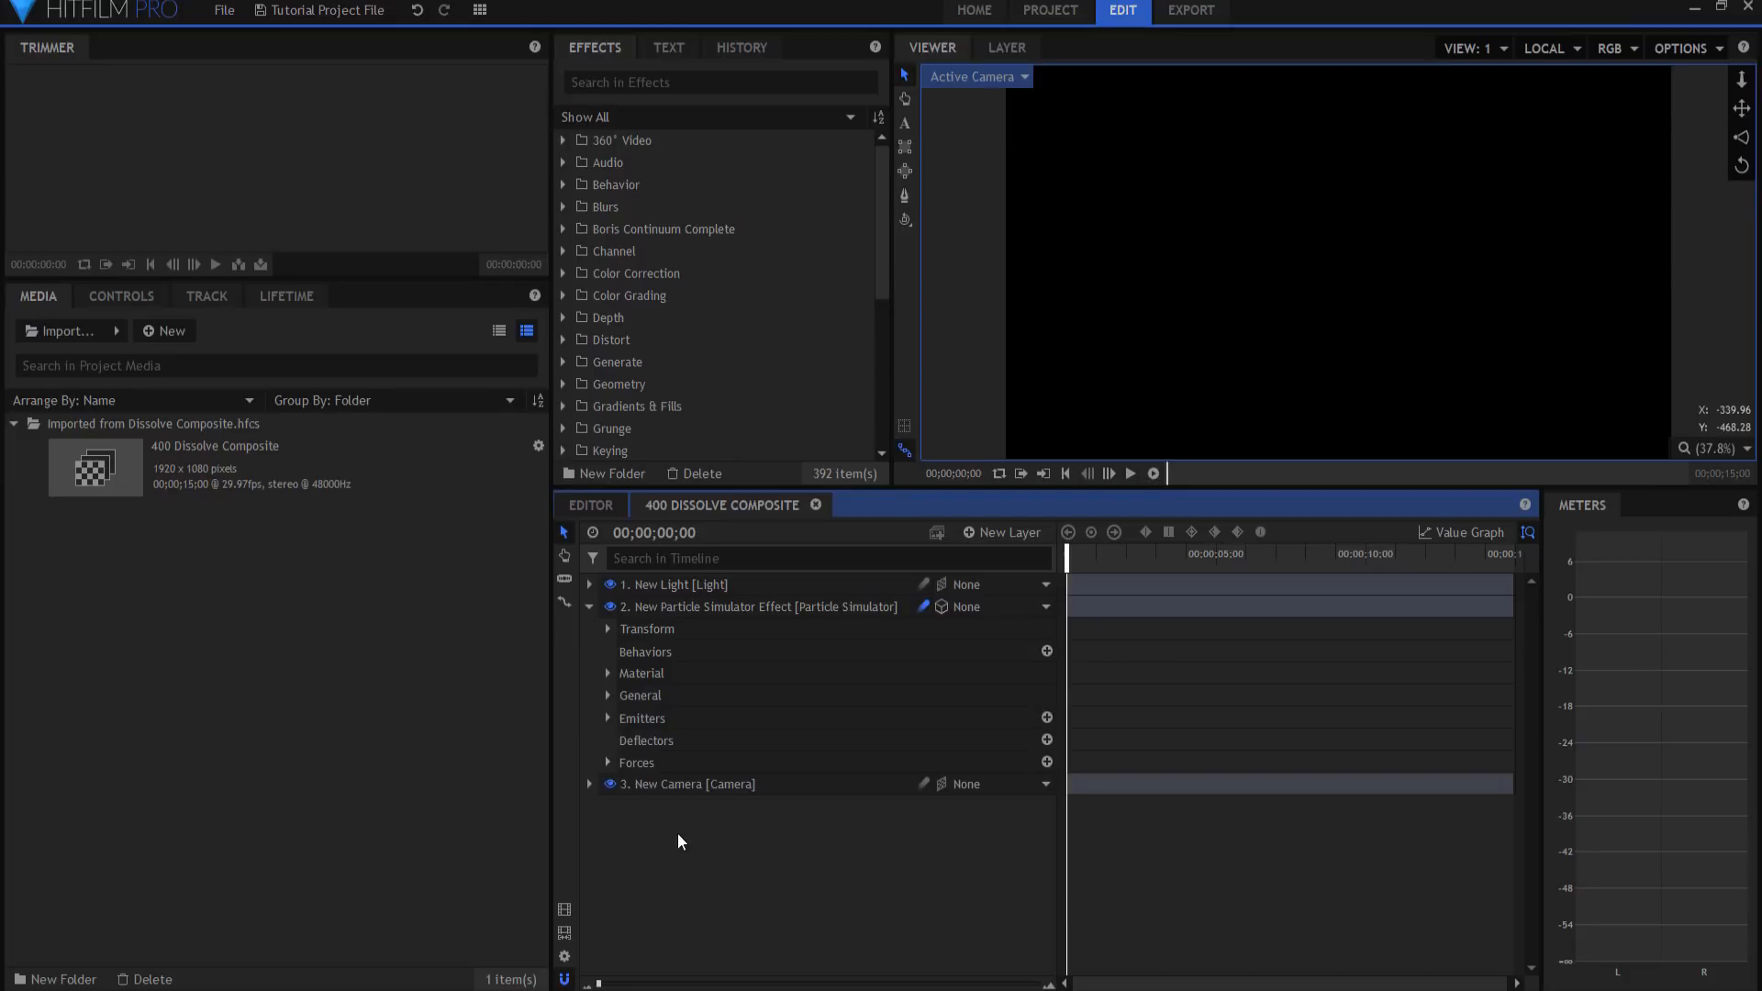
left_click(589, 607)
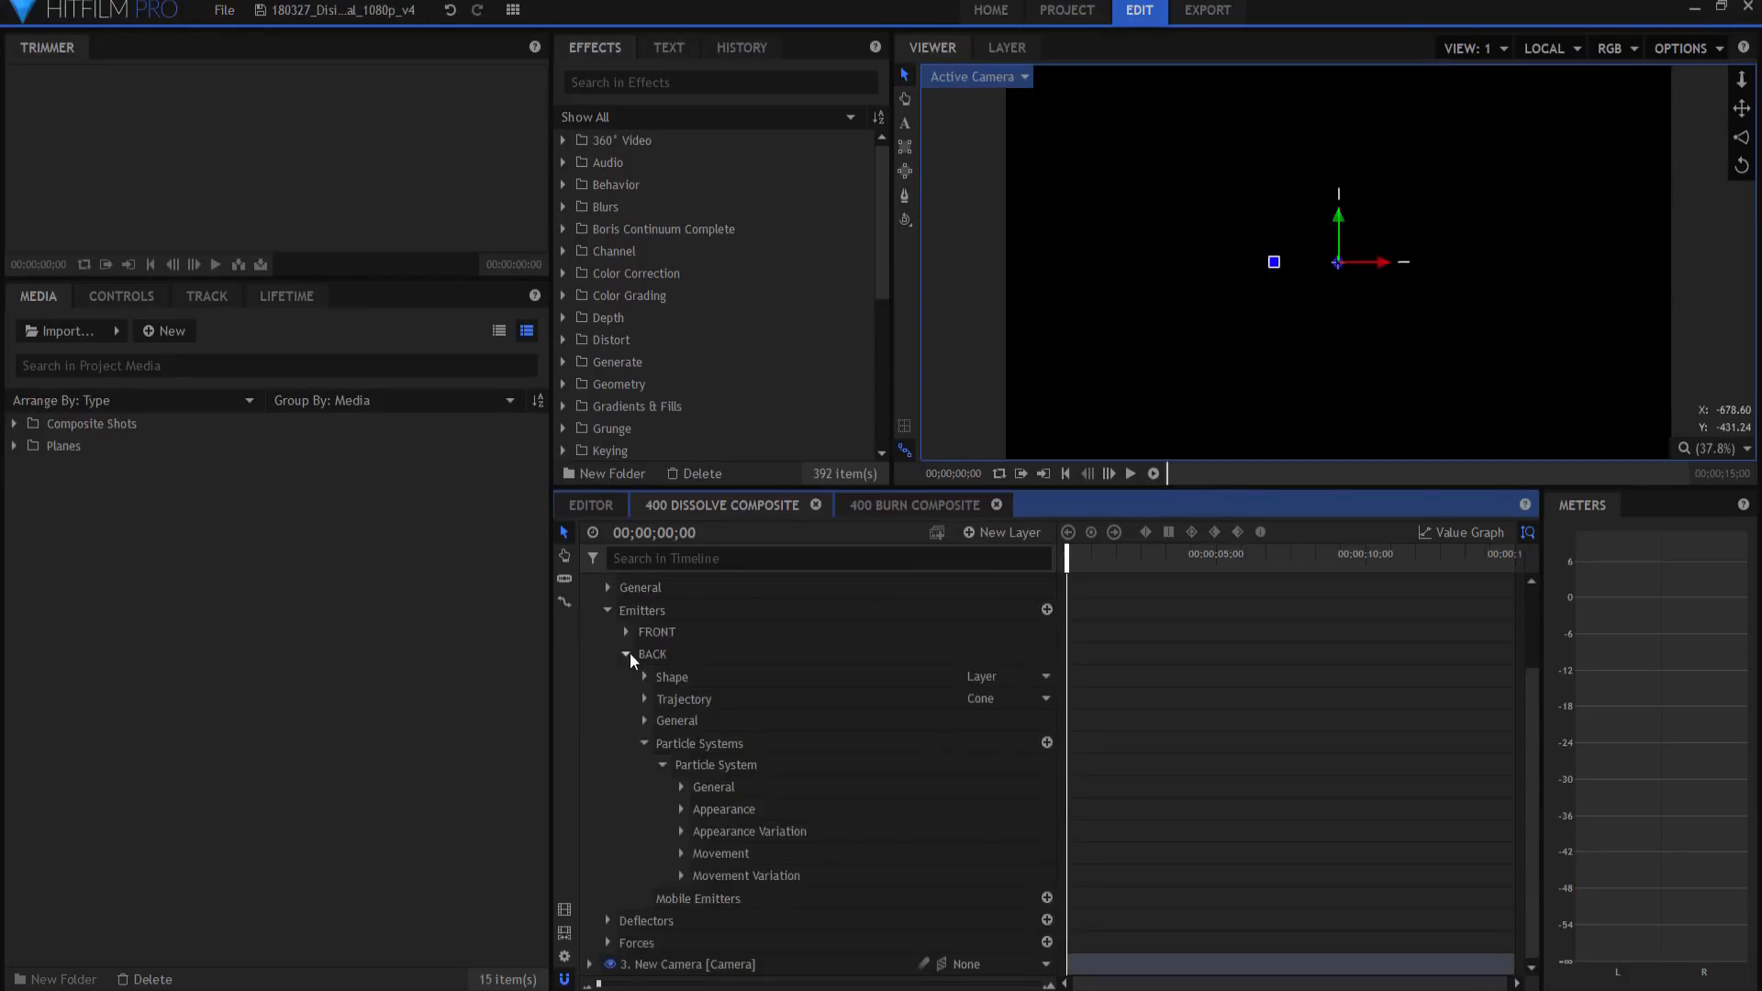
- Collapse the Particle Simulator layer, play back the particle simulation and return the playhead to the start
left_click(589, 610)
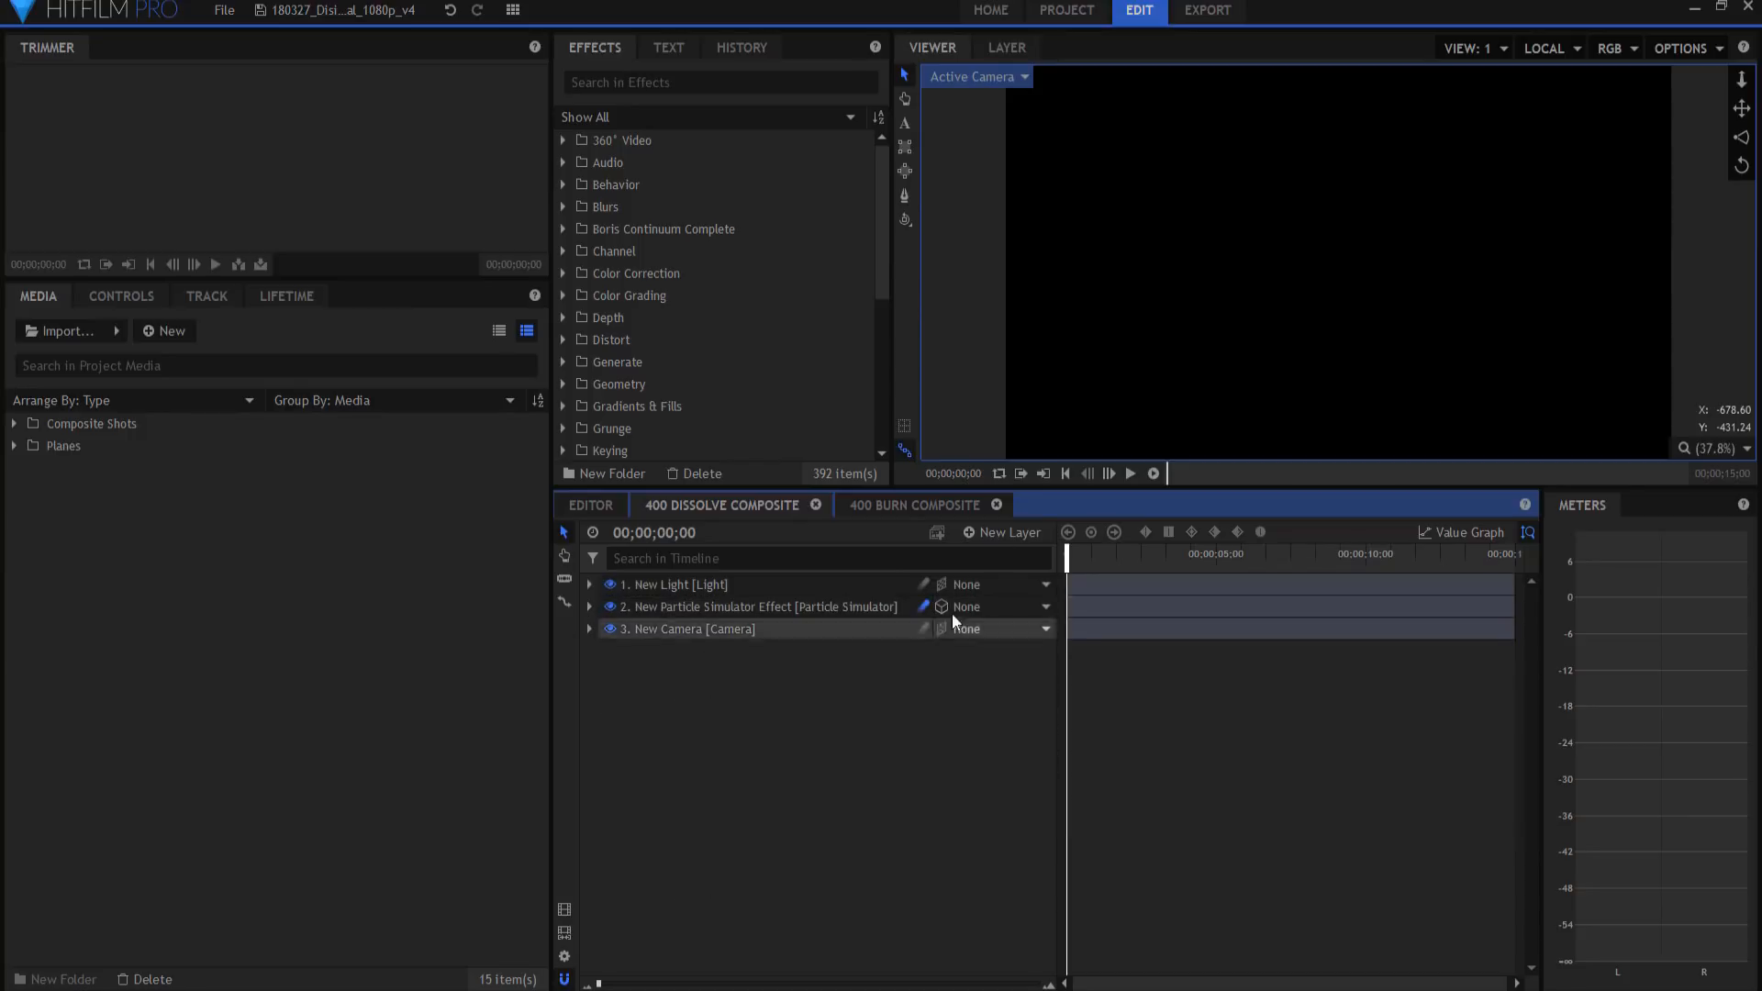
left_click(1131, 472)
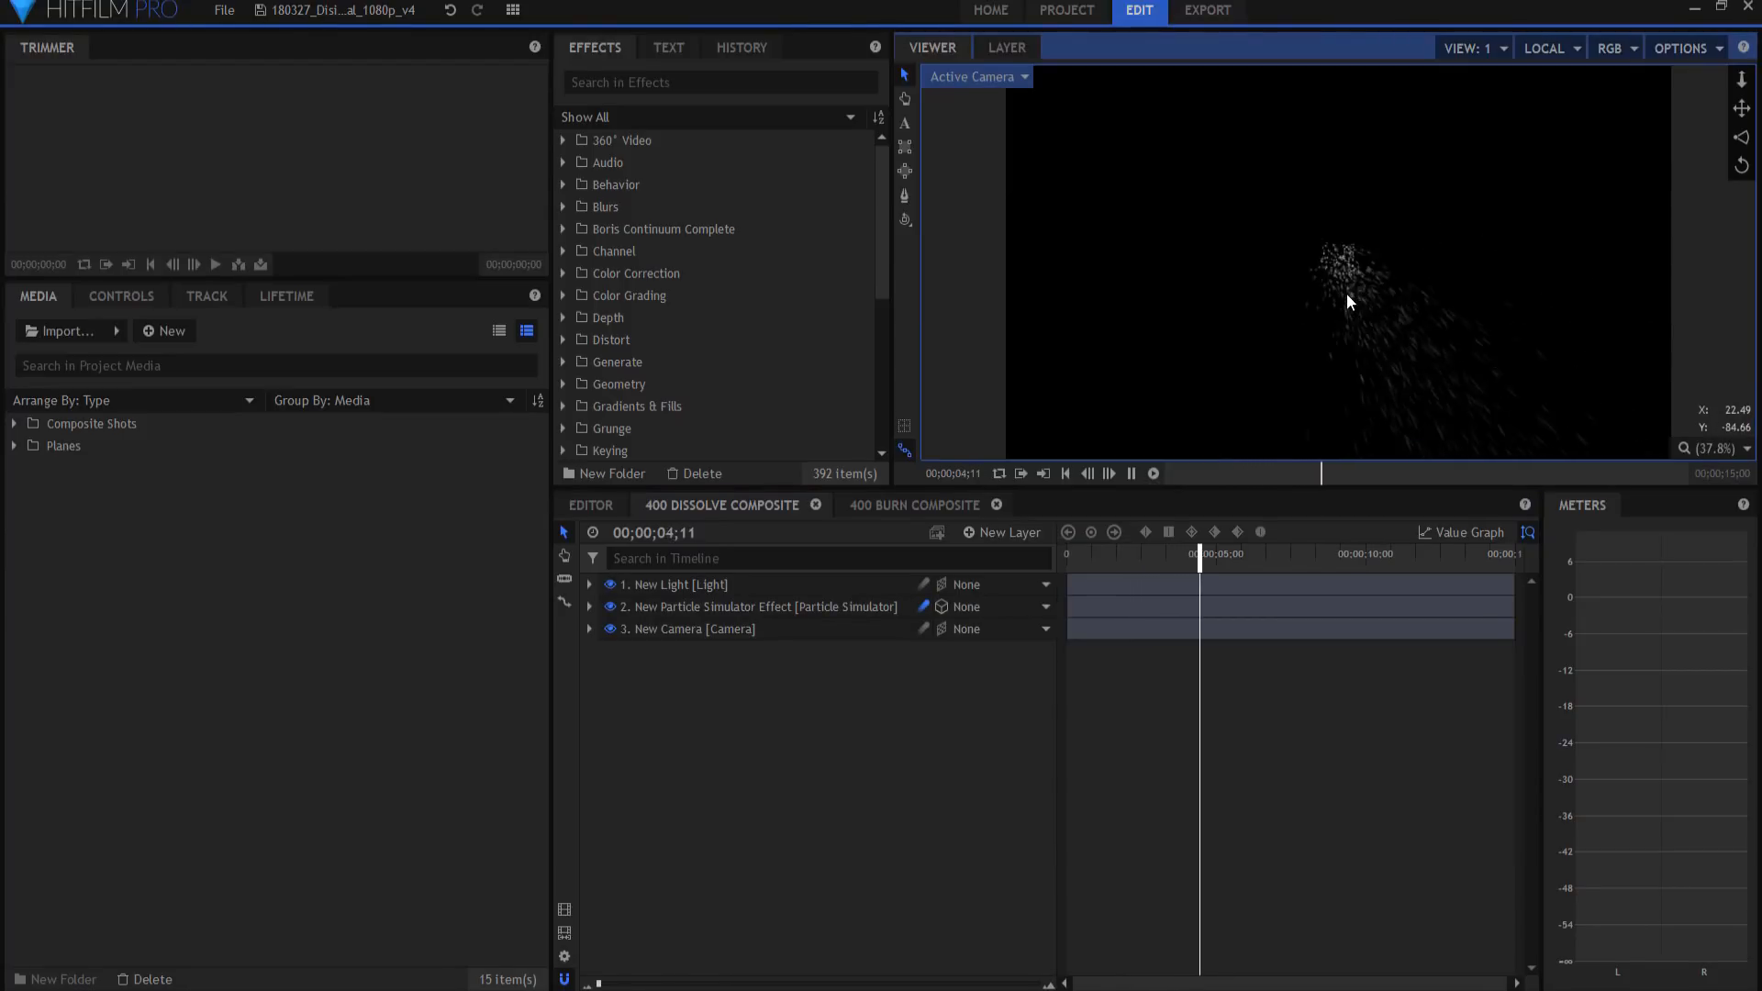
left_click(1067, 474)
left_click(824, 713)
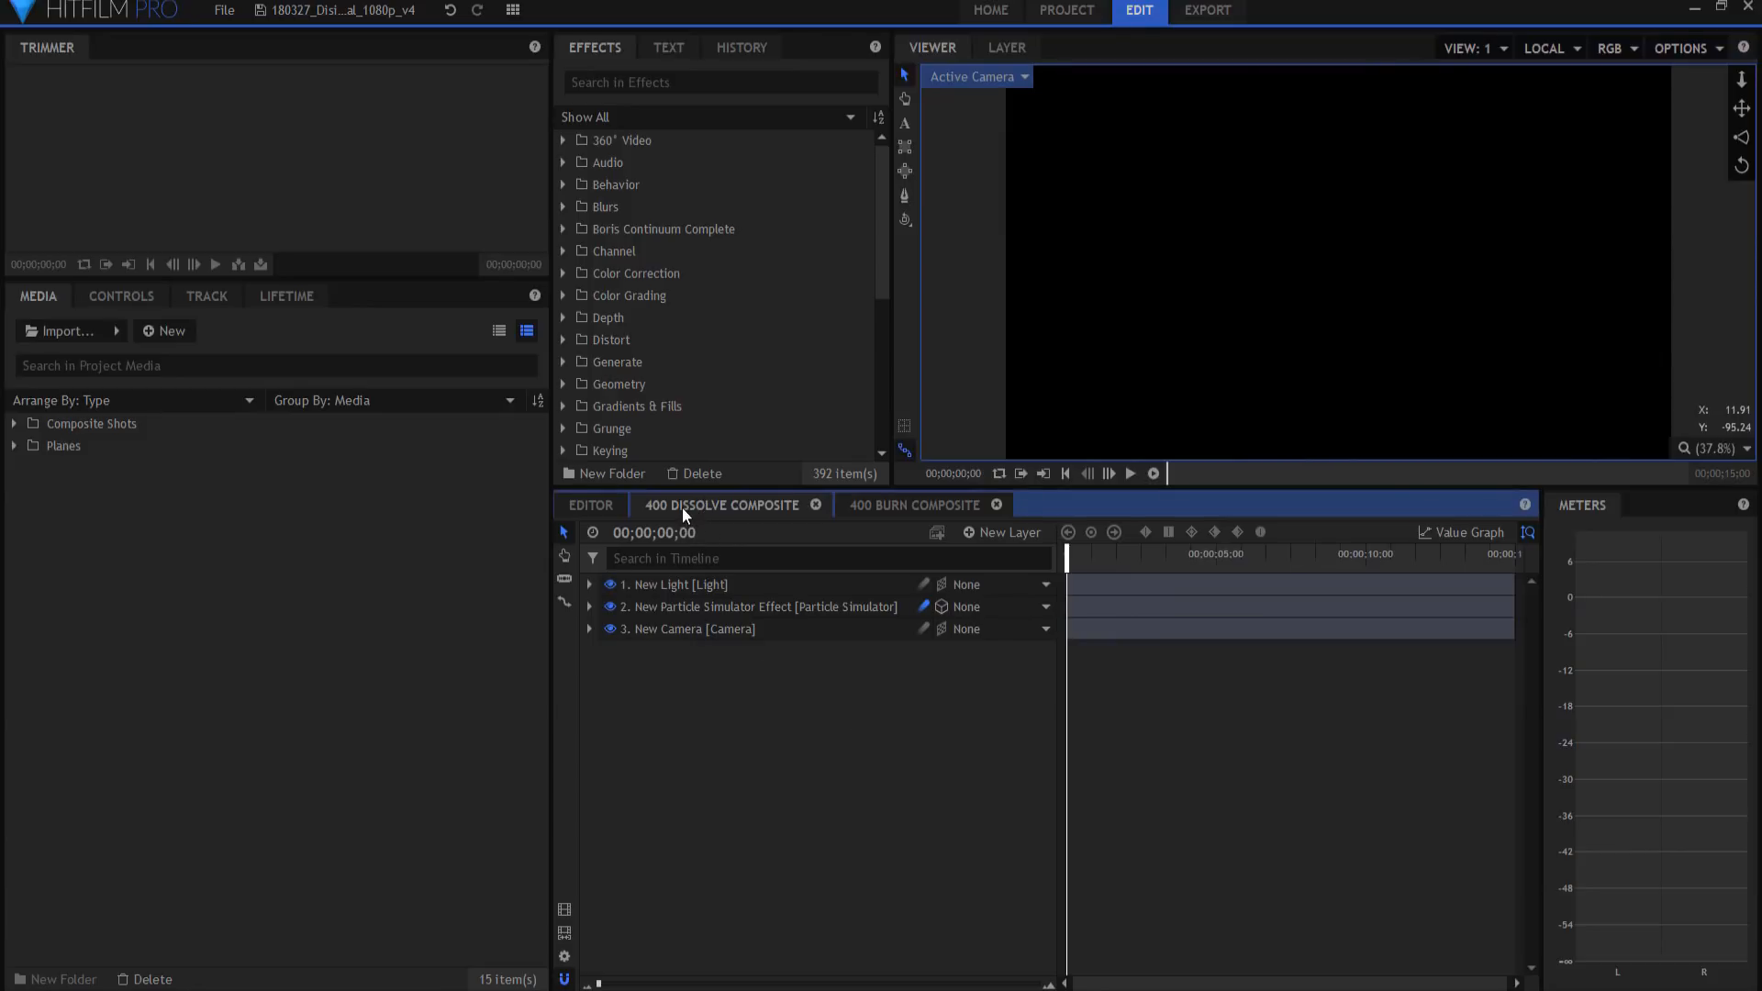
- Change the template of the 400 Dissolve Composite shot to 1080p Full HD @ 29.97 fps
left_click(14, 423)
scroll(245, 647, "down", 4)
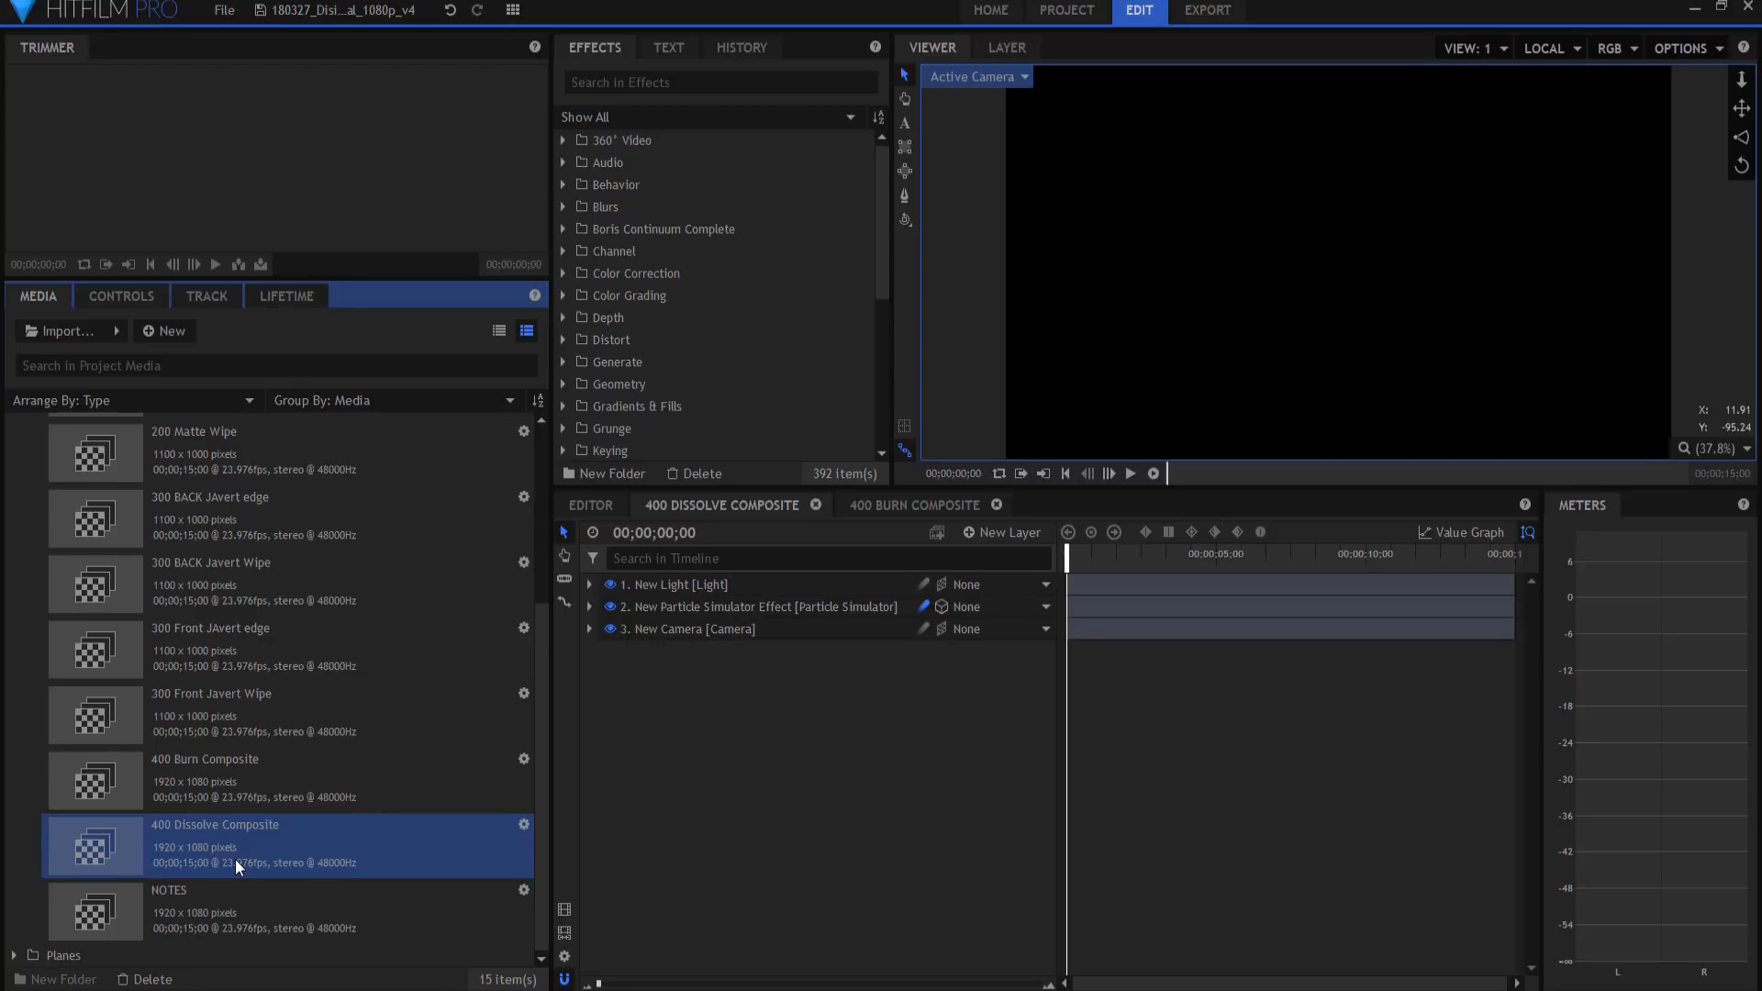
left_click(523, 824)
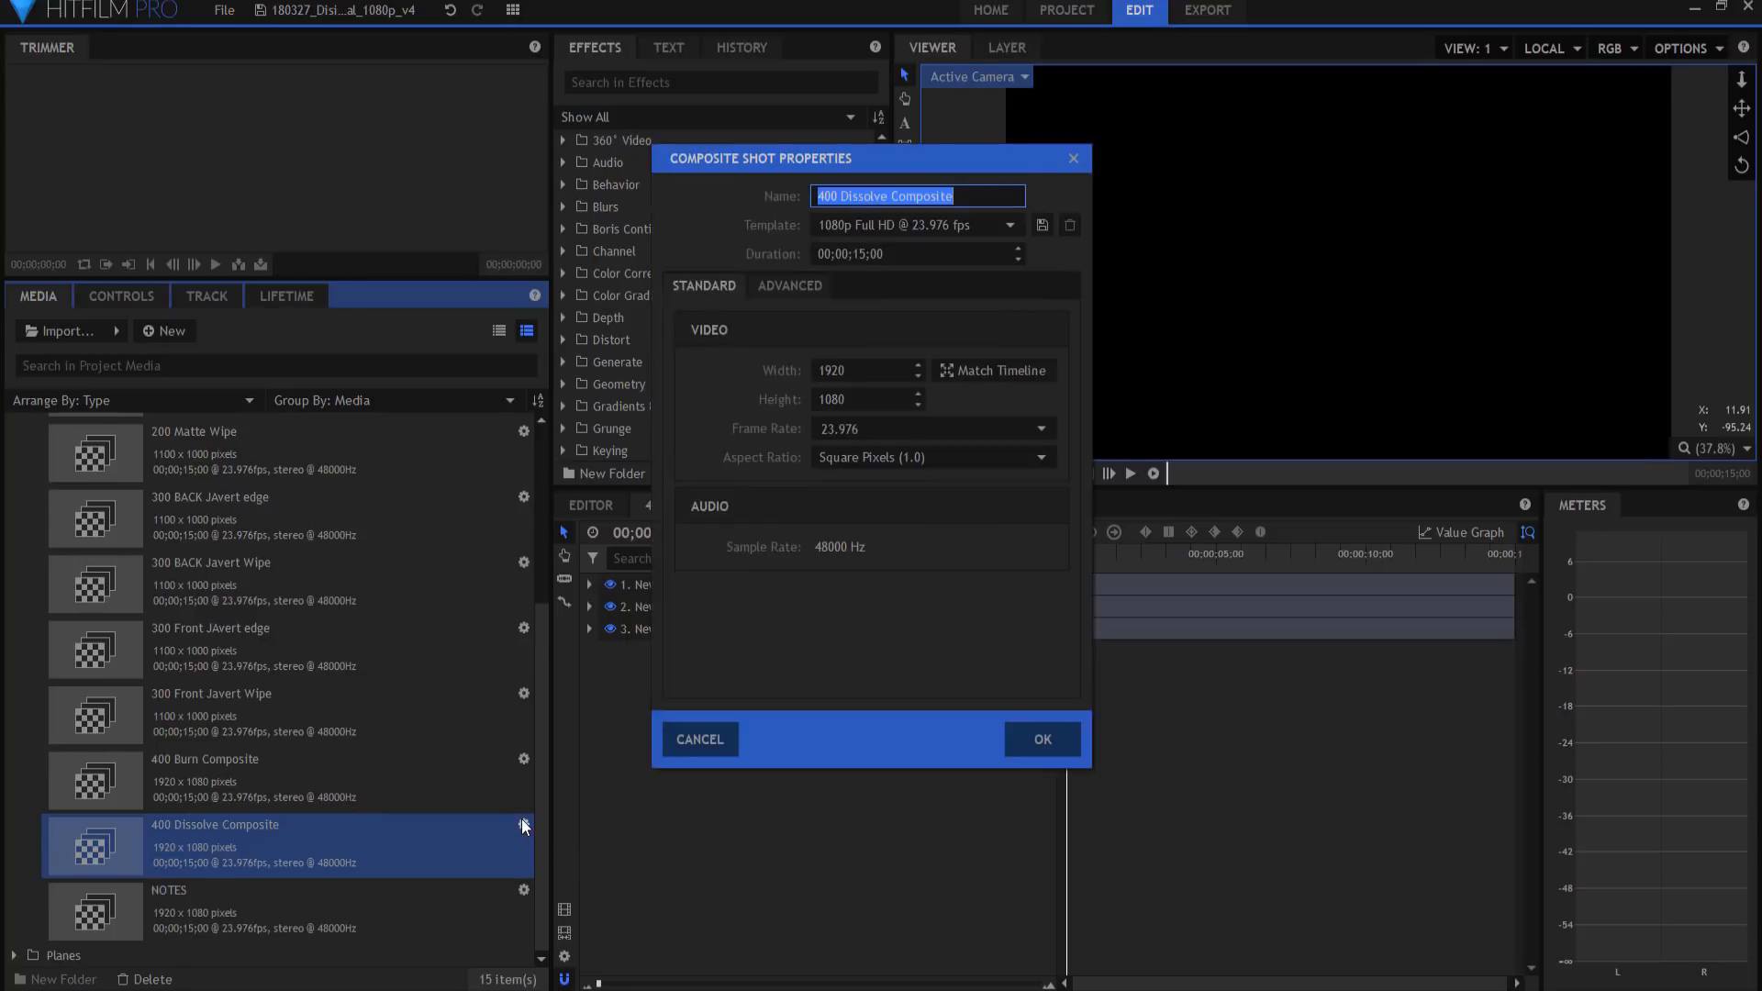
left_click(888, 224)
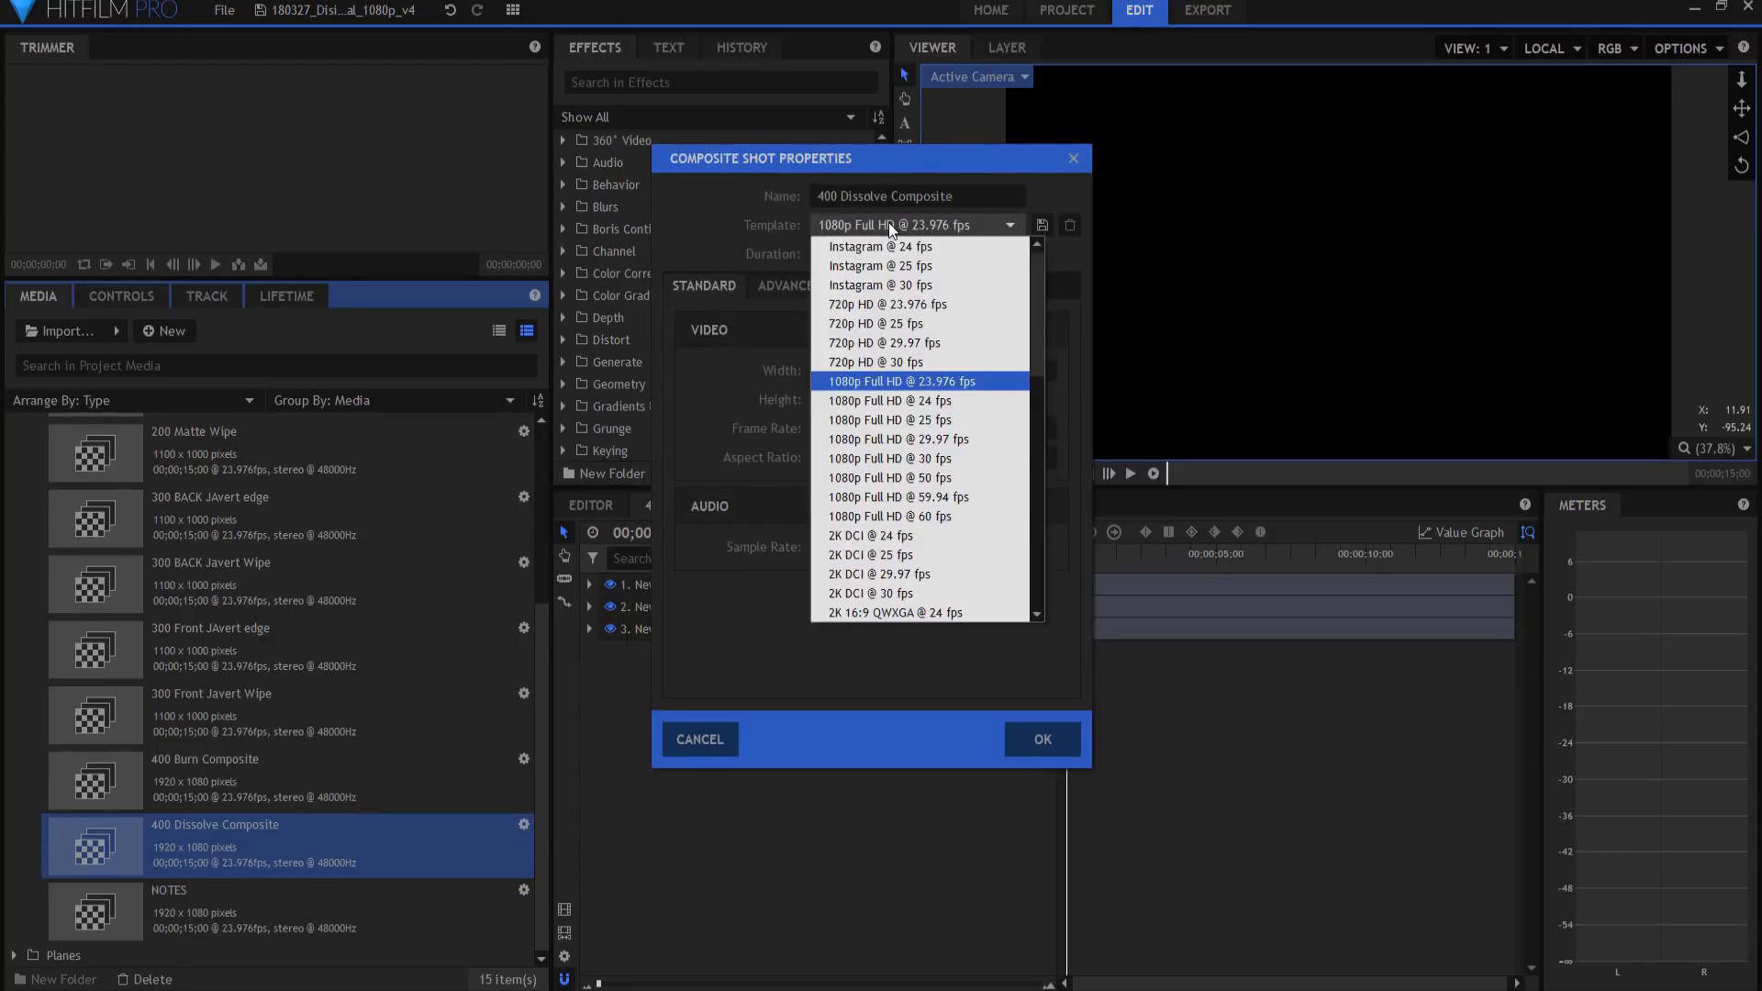
left_click(868, 435)
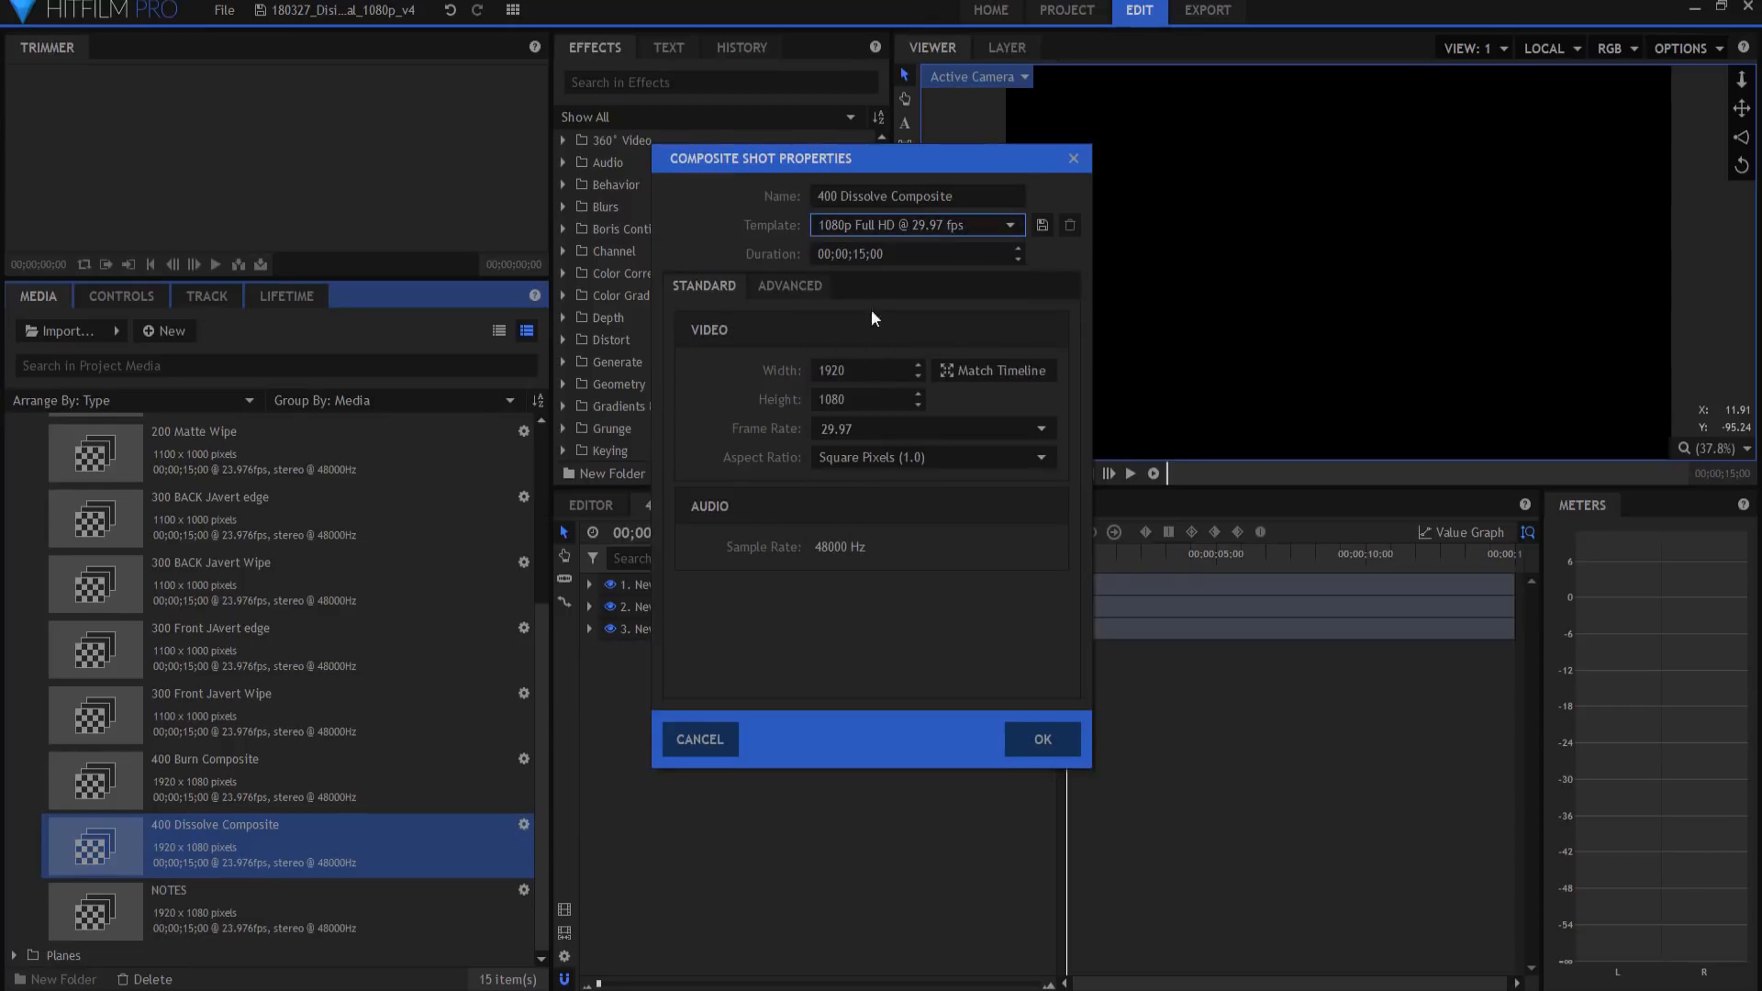
left_click(1037, 739)
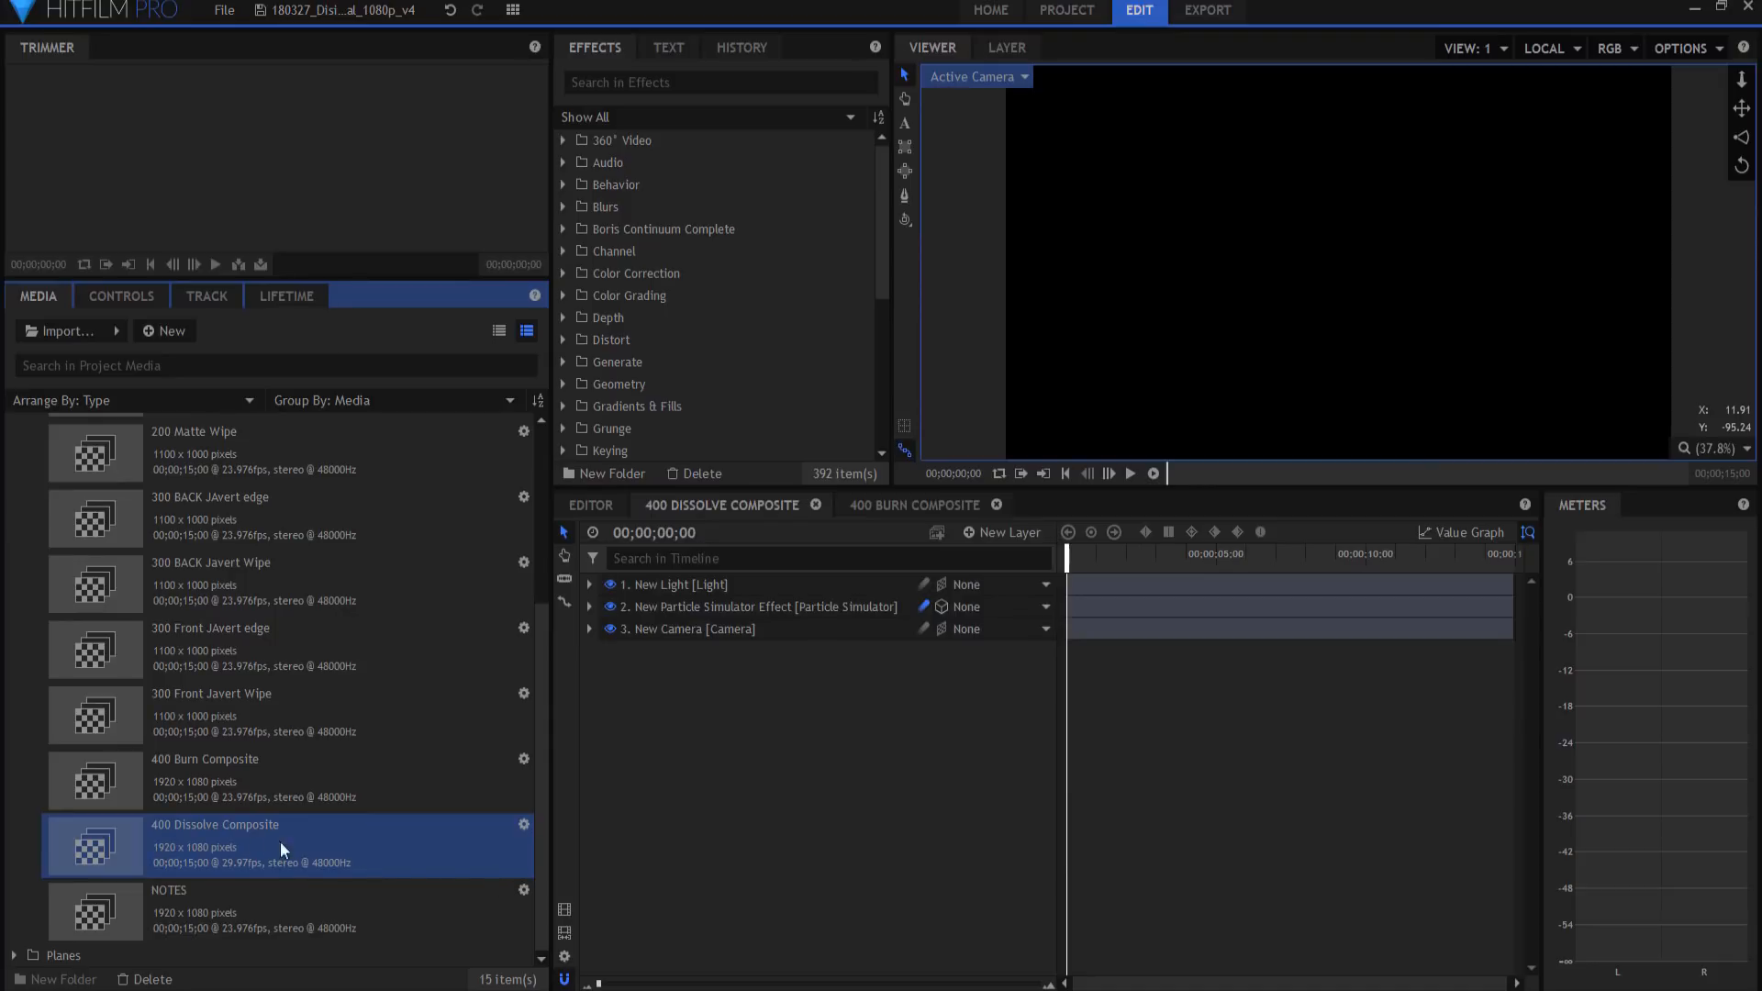
- Save the 400 Dissolve Composite shot to its own file named Dissolve Composite.hfcs
right_click(255, 848)
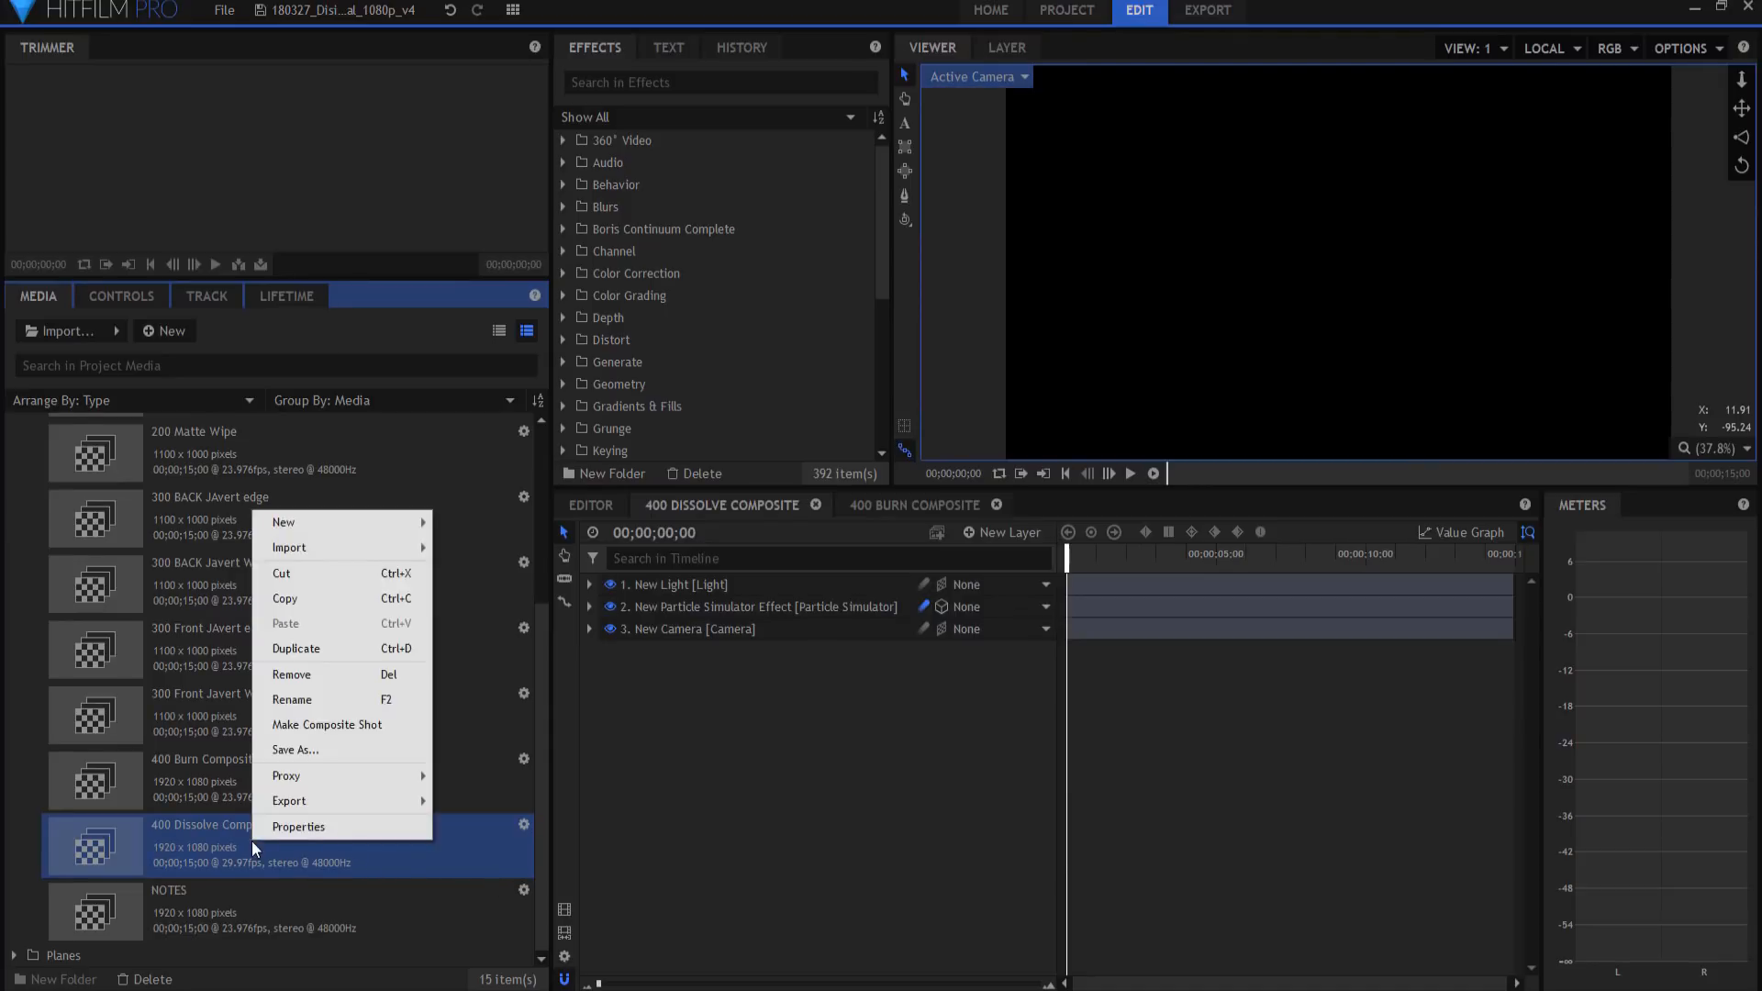
left_click(312, 747)
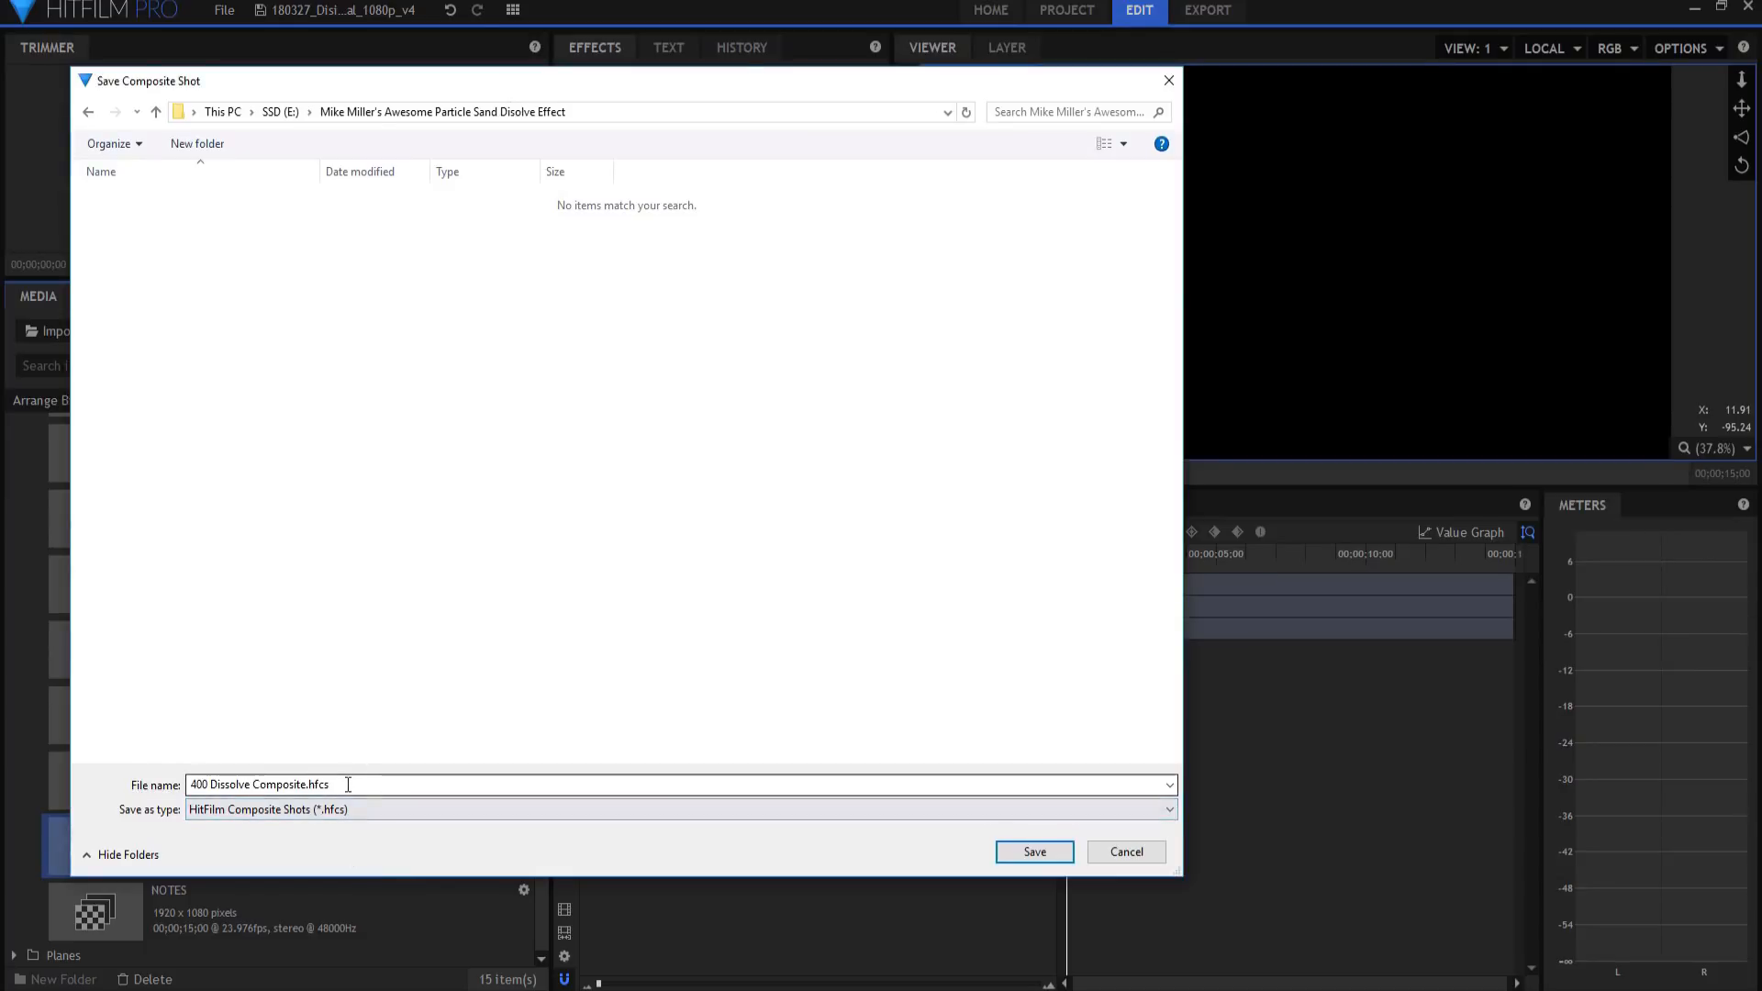
left_click(303, 782)
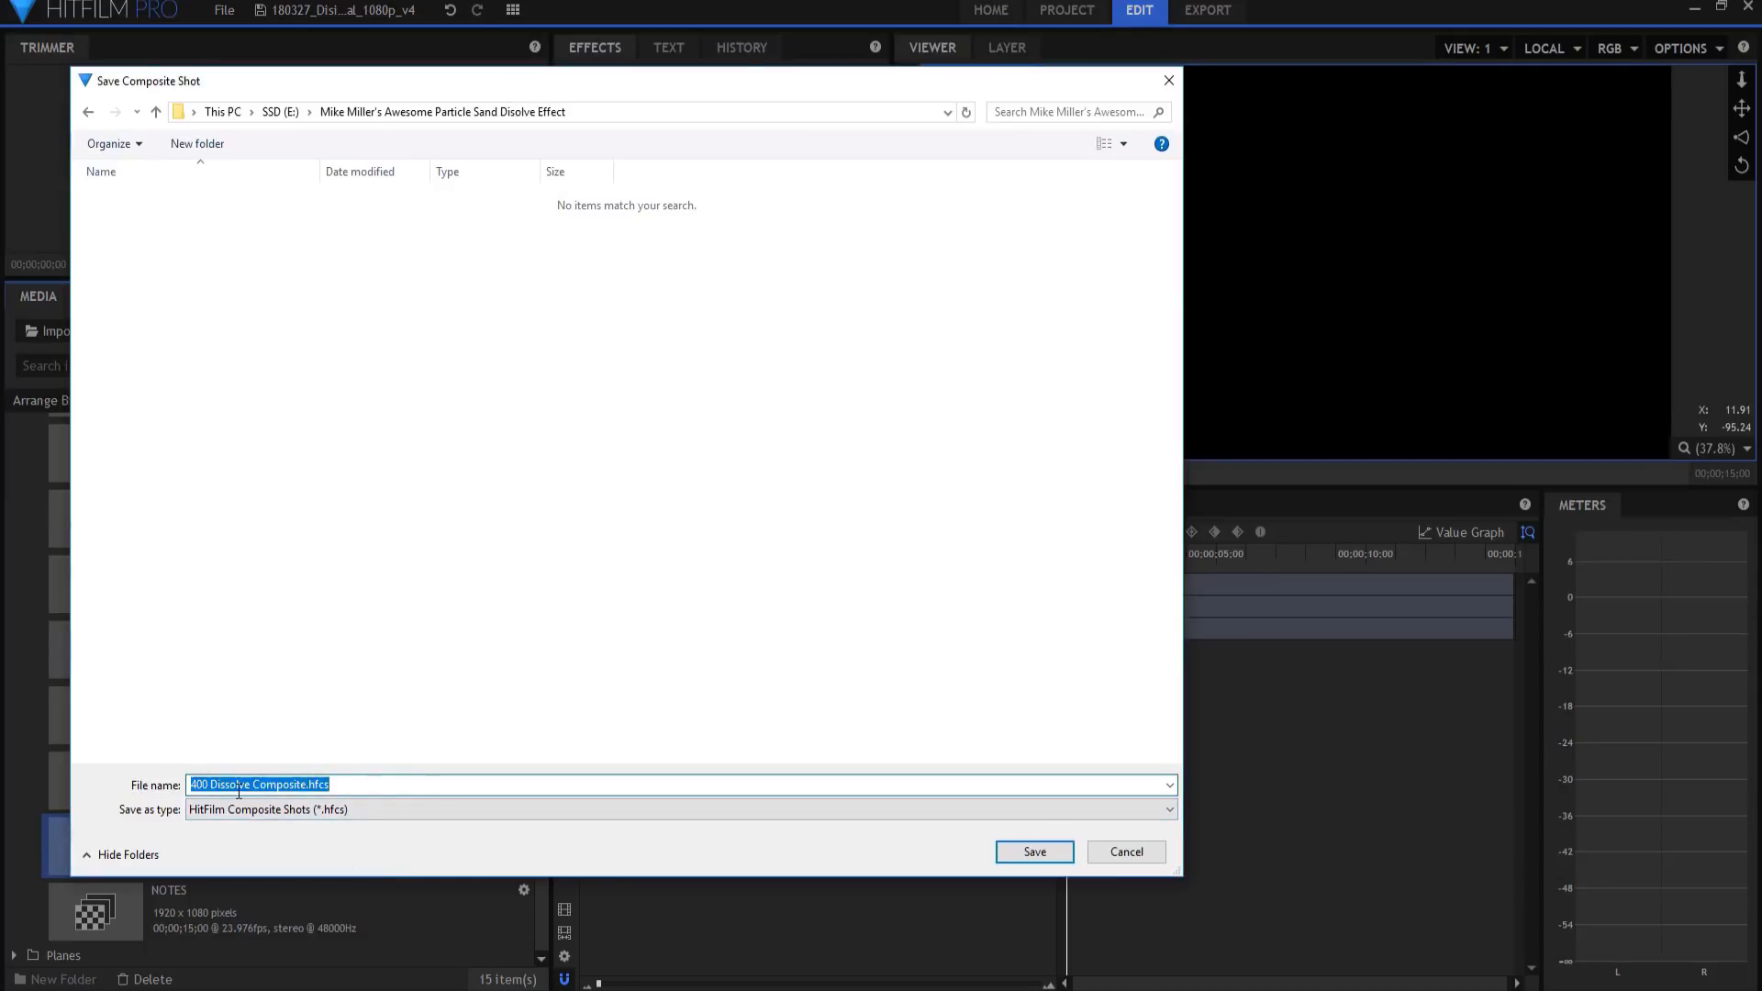
left_click(211, 783)
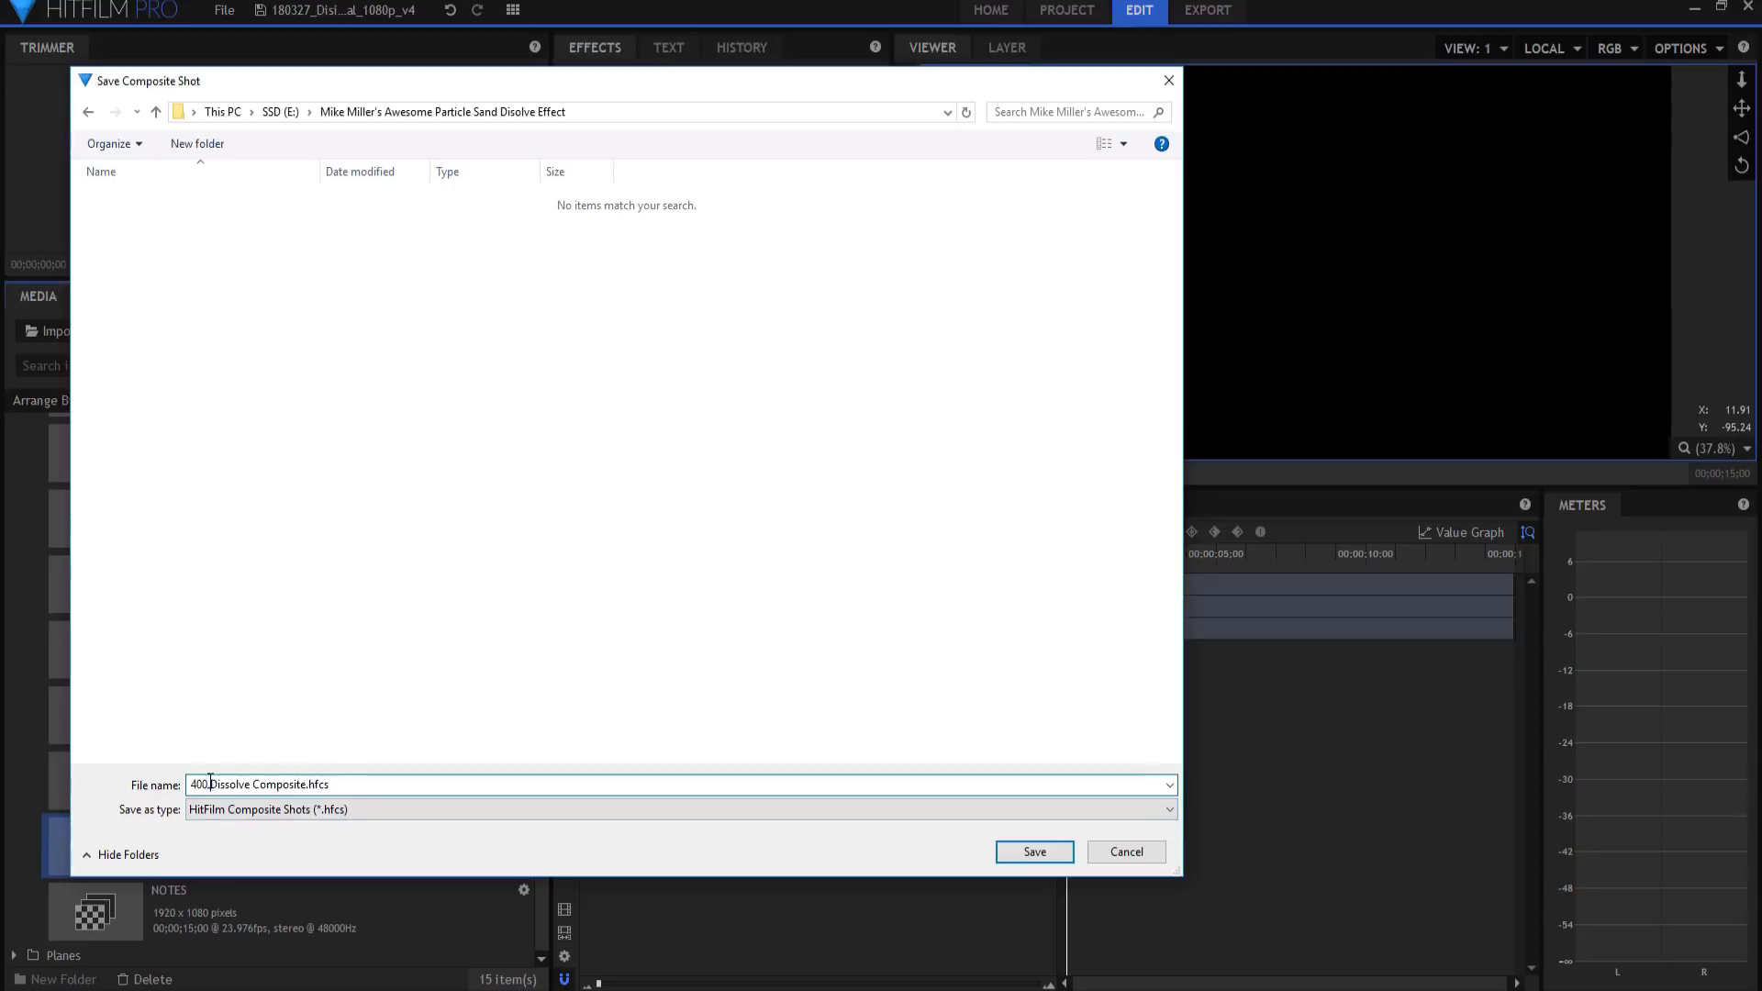
key("shift+Home")
key("BackSpace")
left_click(1030, 854)
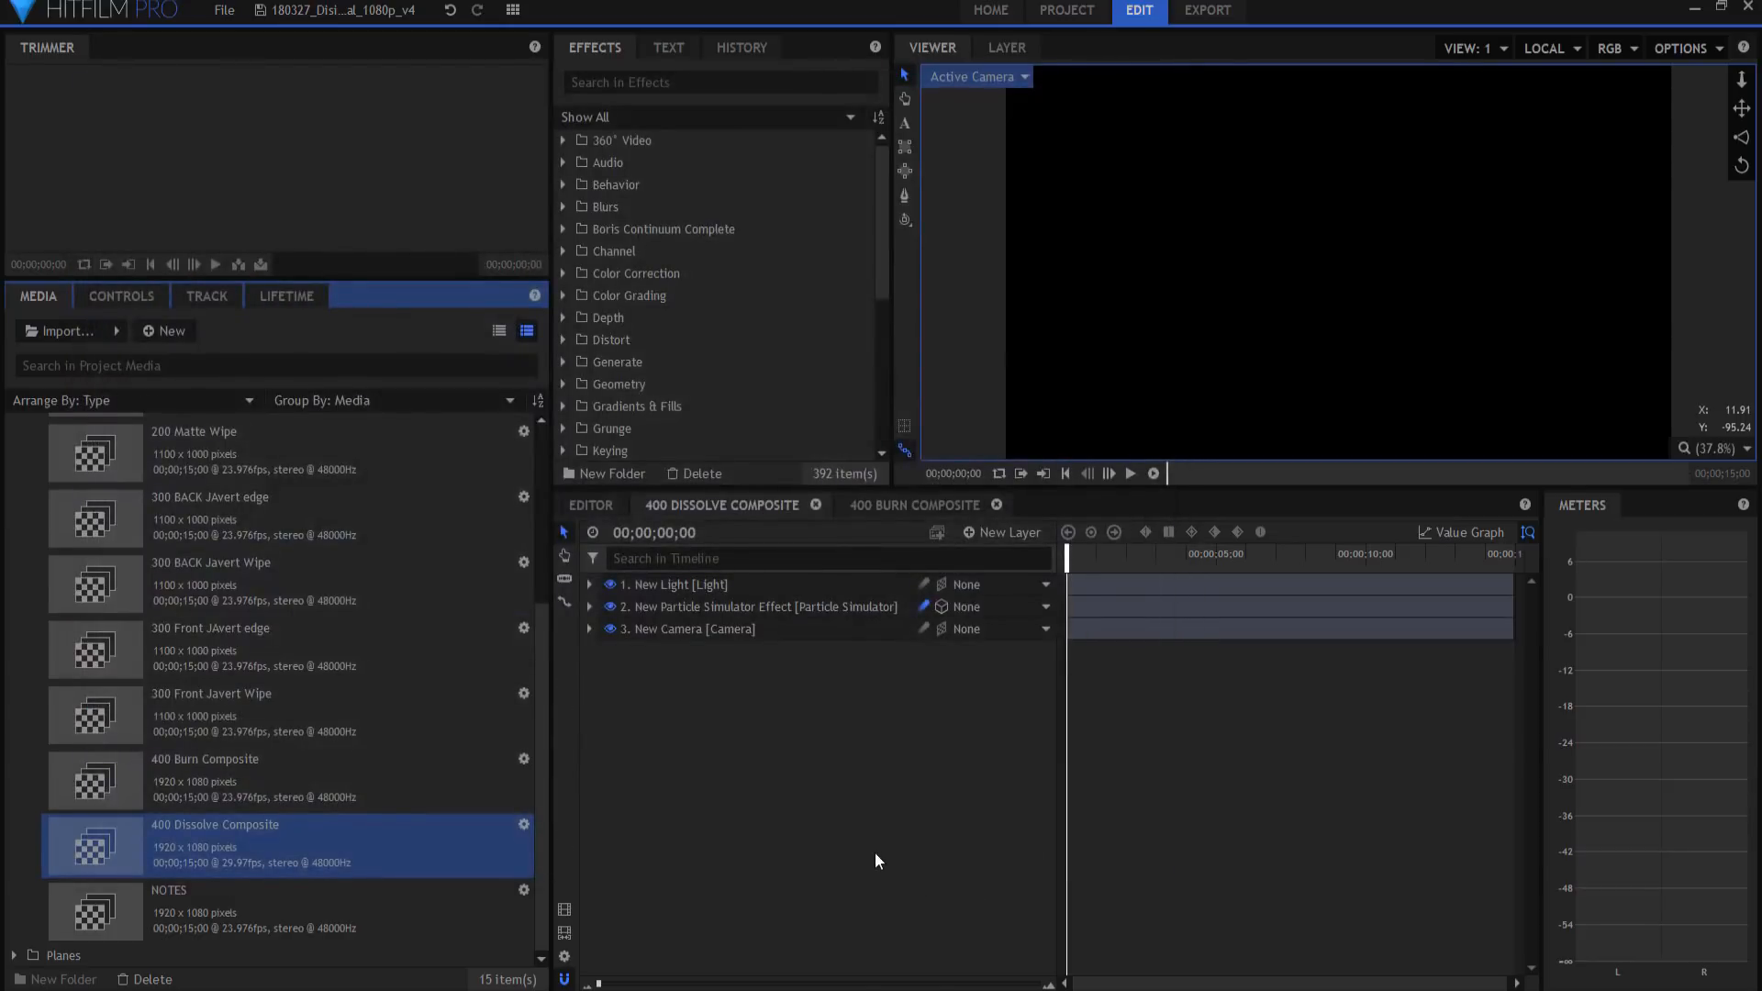
- Delete the Javert Master Point, the Javert edge and wipe composites, the white plane and the background from 400 Burn Composite
left_click(906, 505)
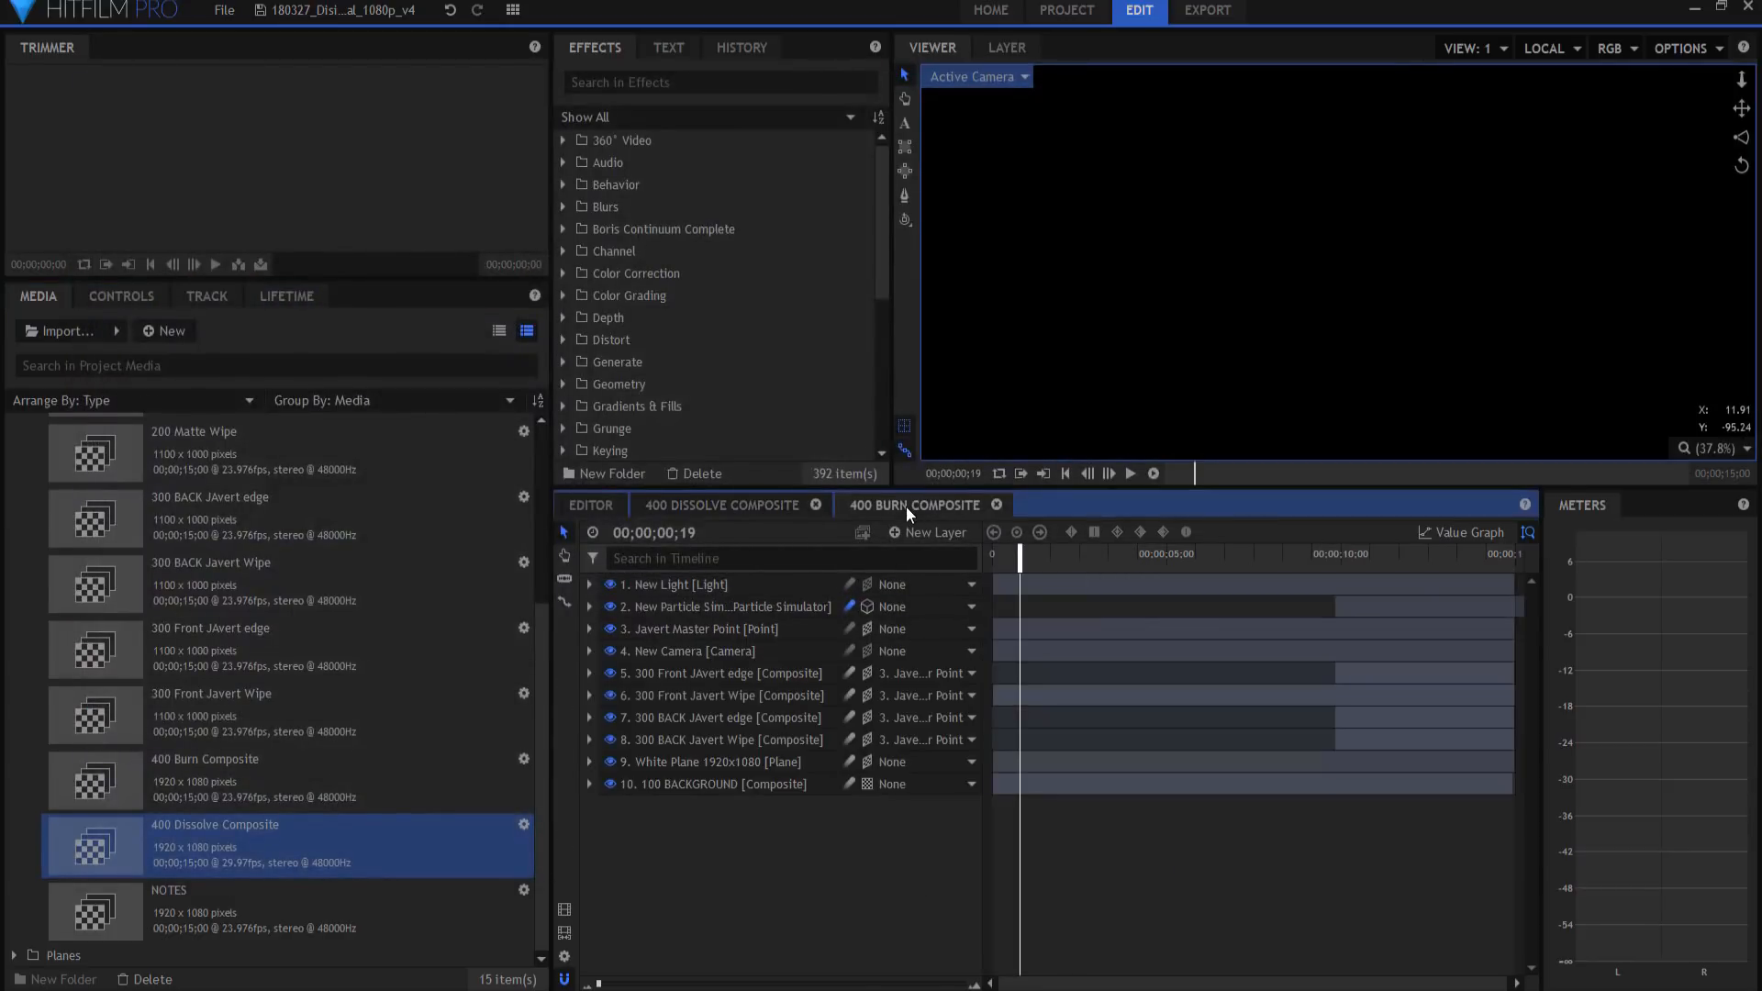
left_click(703, 628)
key("Delete")
left_click_drag(685, 817, 718, 647)
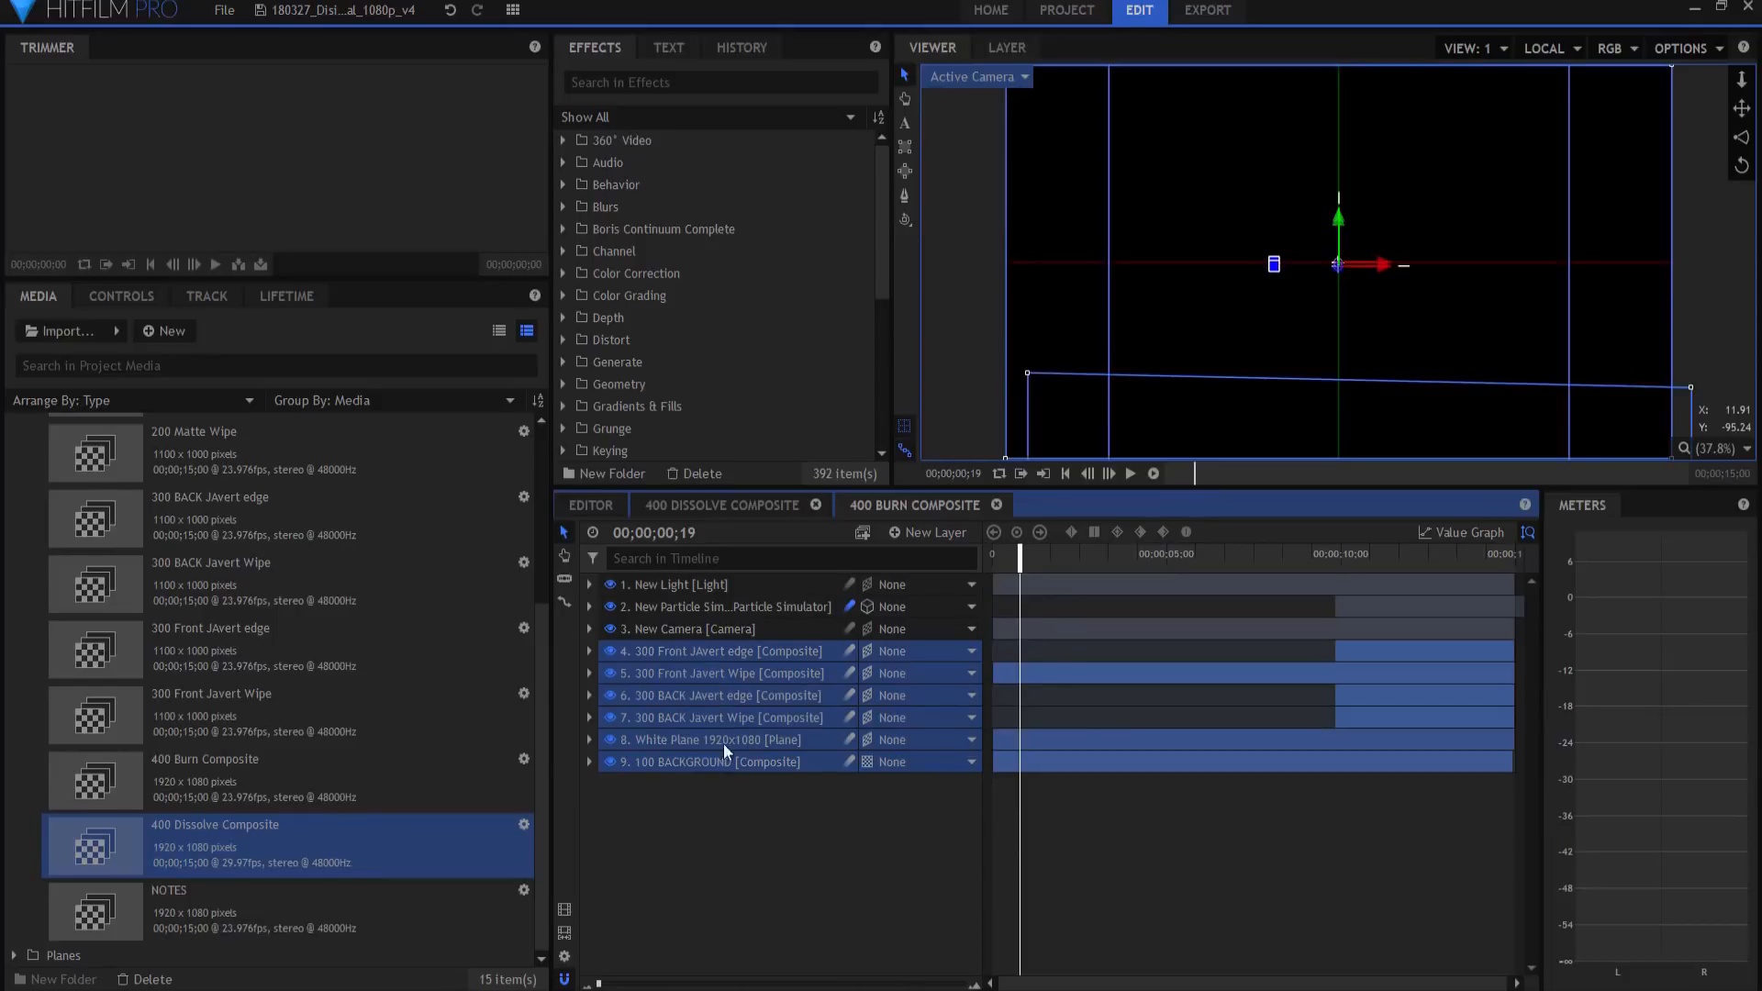
key("Delete")
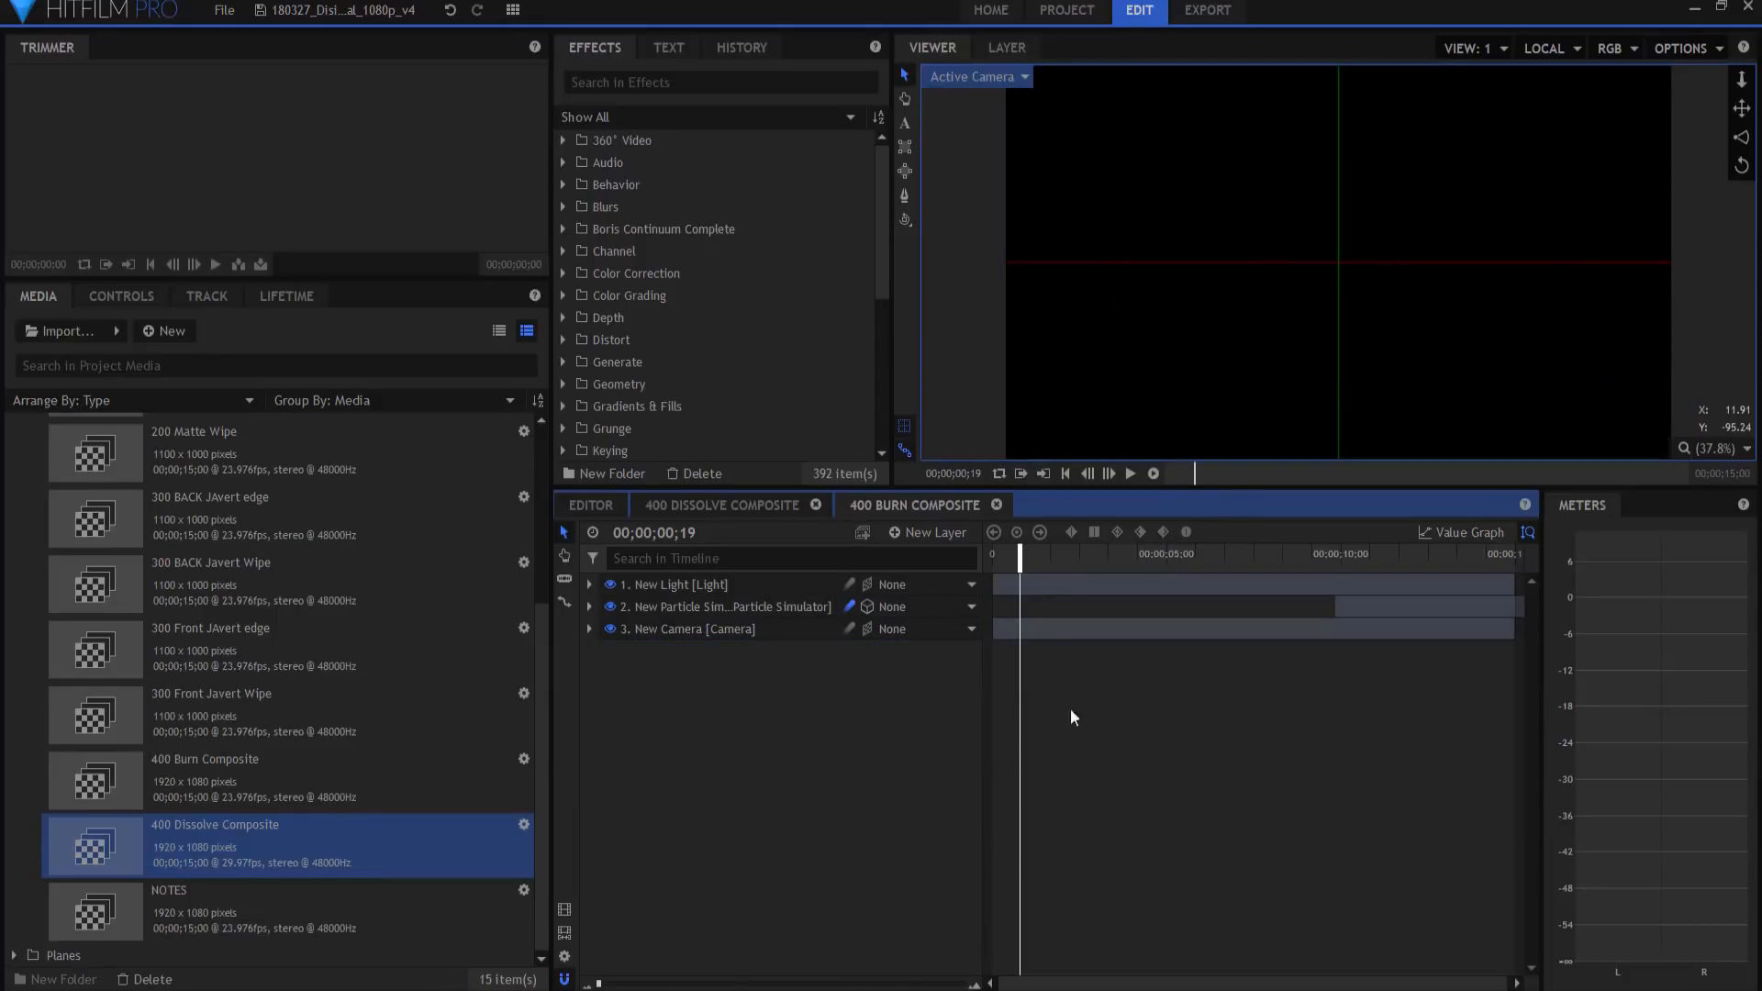
- Return the playhead to the start and shift the Particle Simulator layer earlier so it fills the 400 Burn Composite timeline
left_click(1067, 475)
left_click_drag(1413, 602, 1049, 620)
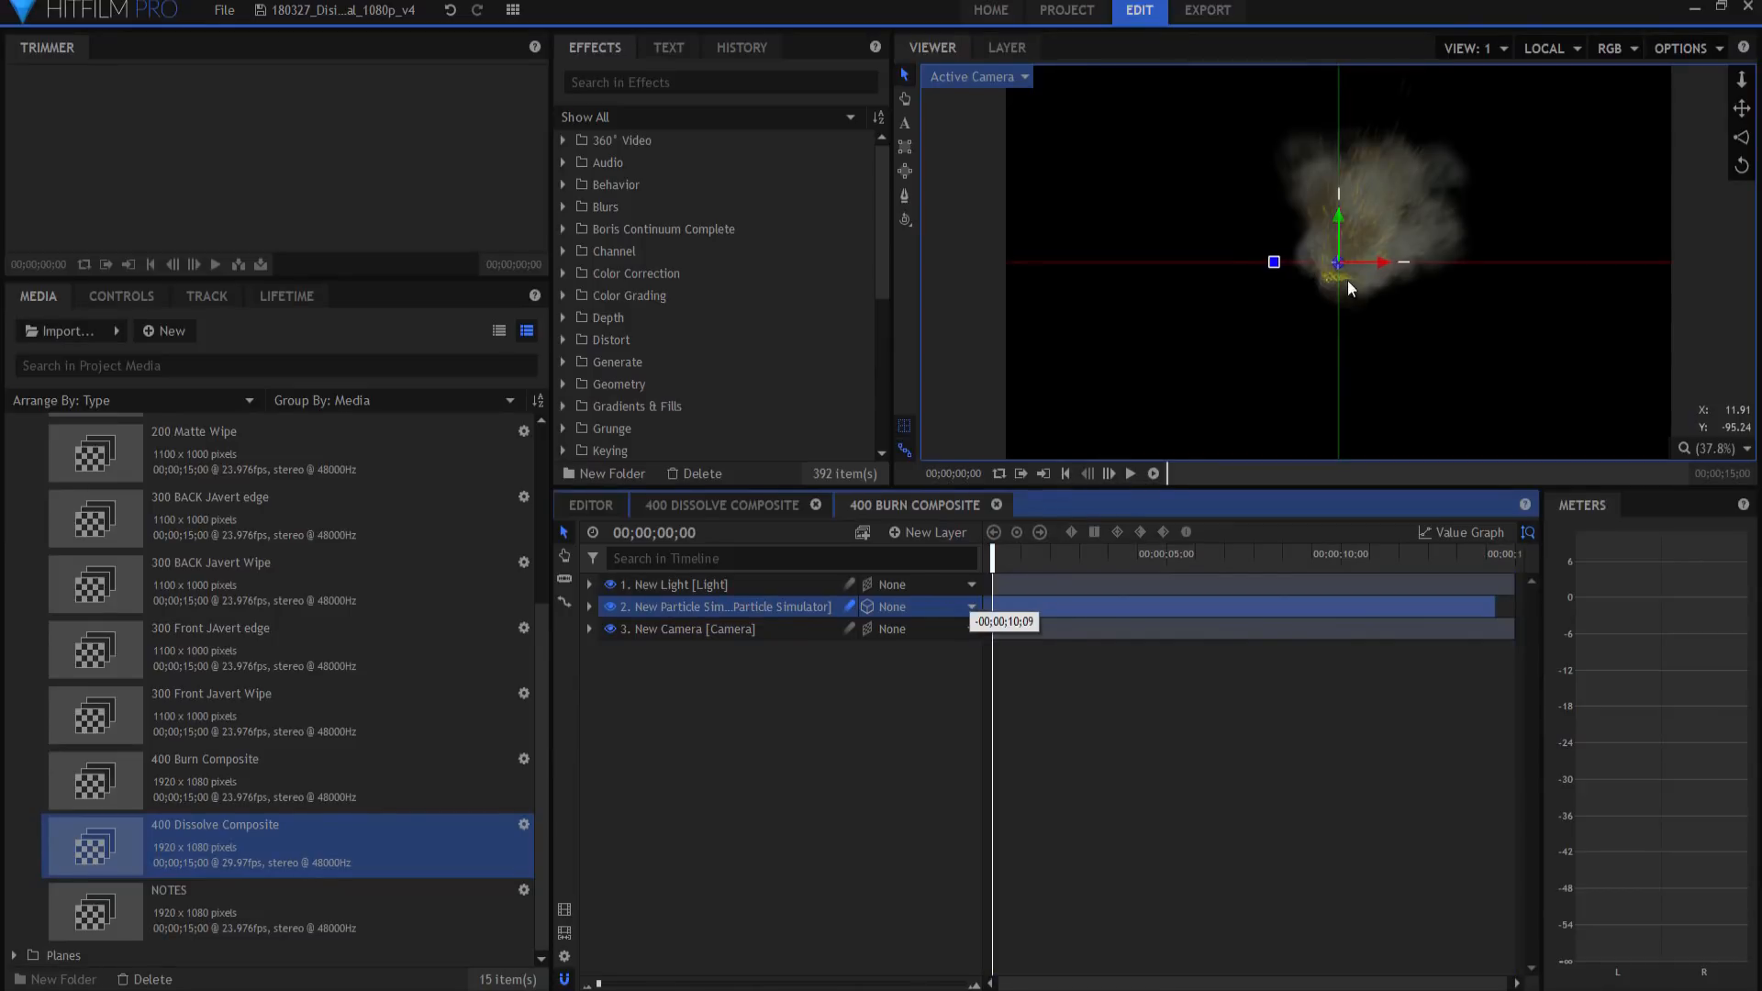
left_click_drag(1060, 606, 1085, 606)
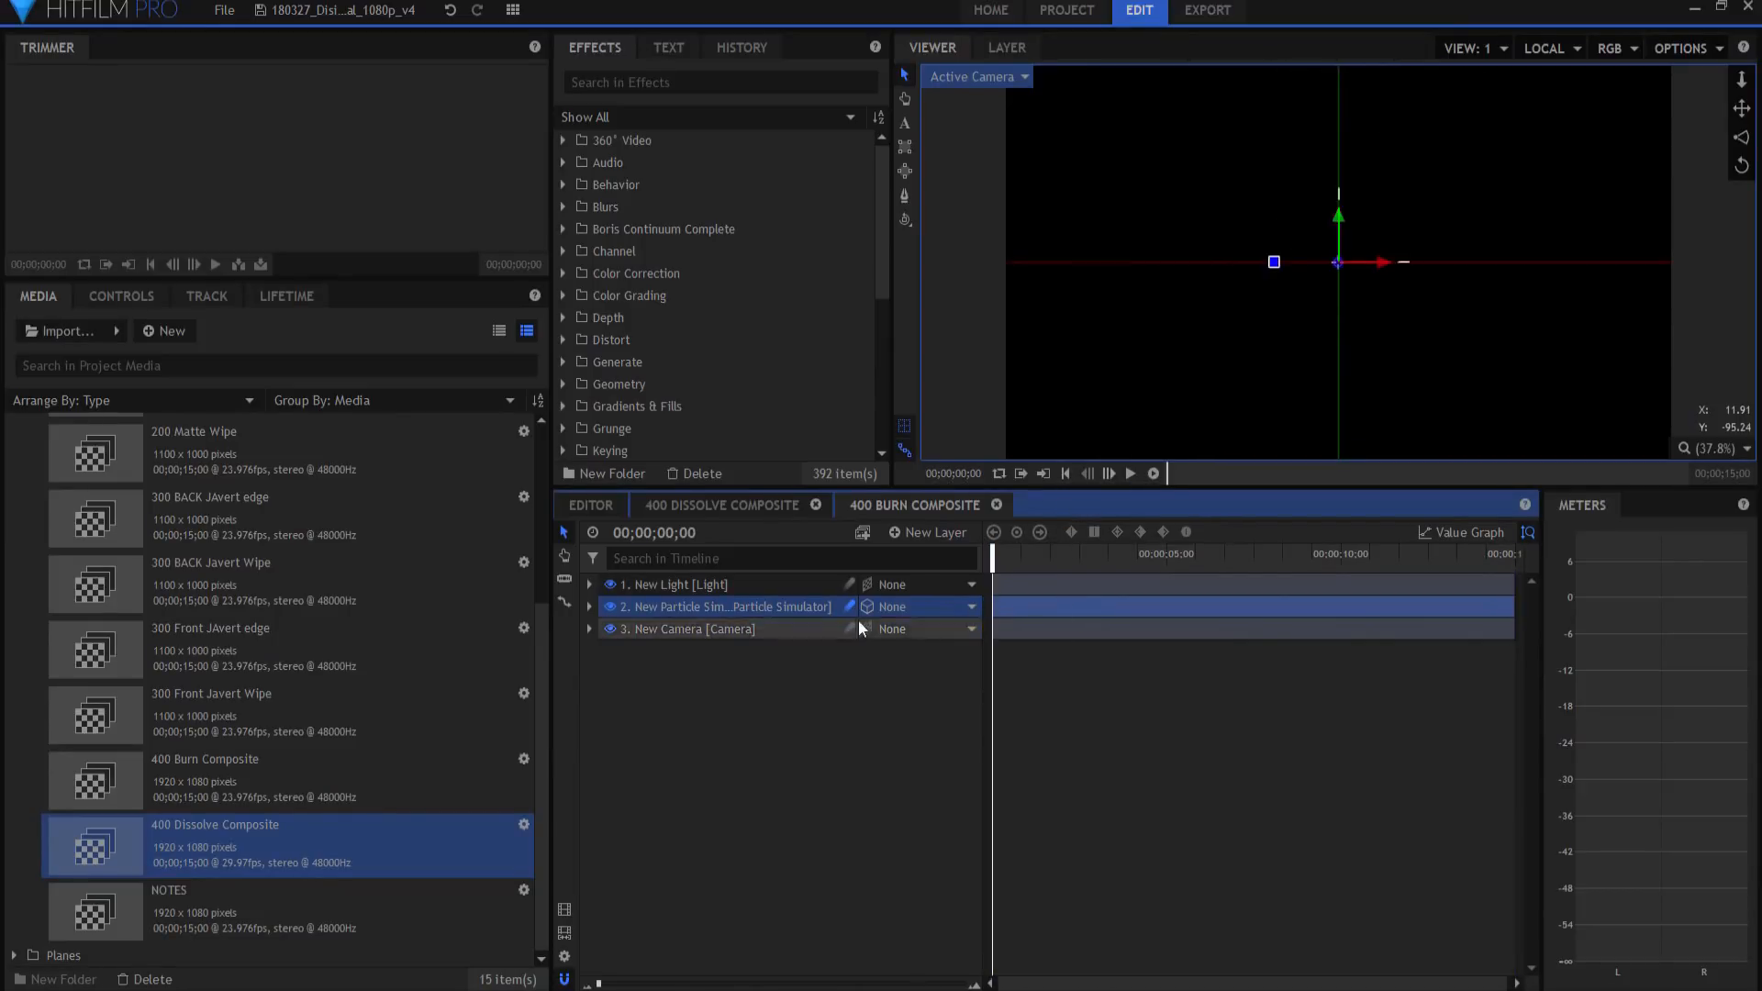
- Examine the emitters of the Particle Simulator in 400 Burn Composite and collapse the layer
left_click(590, 606)
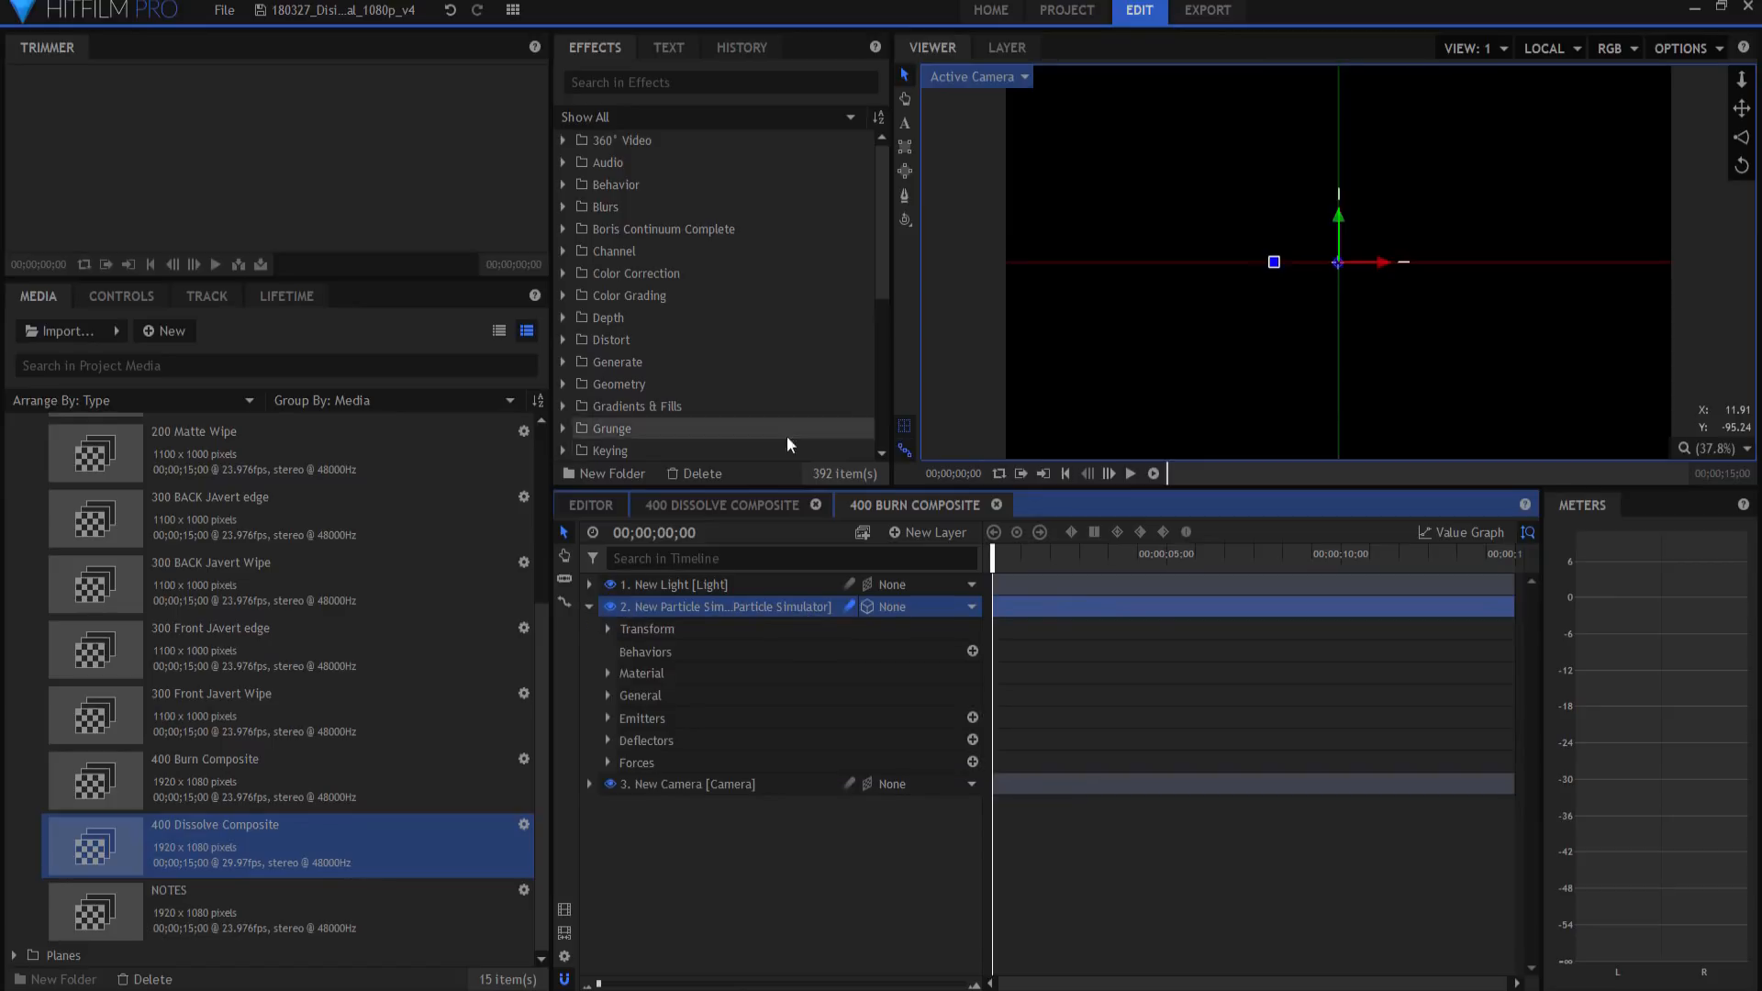
left_click(609, 718)
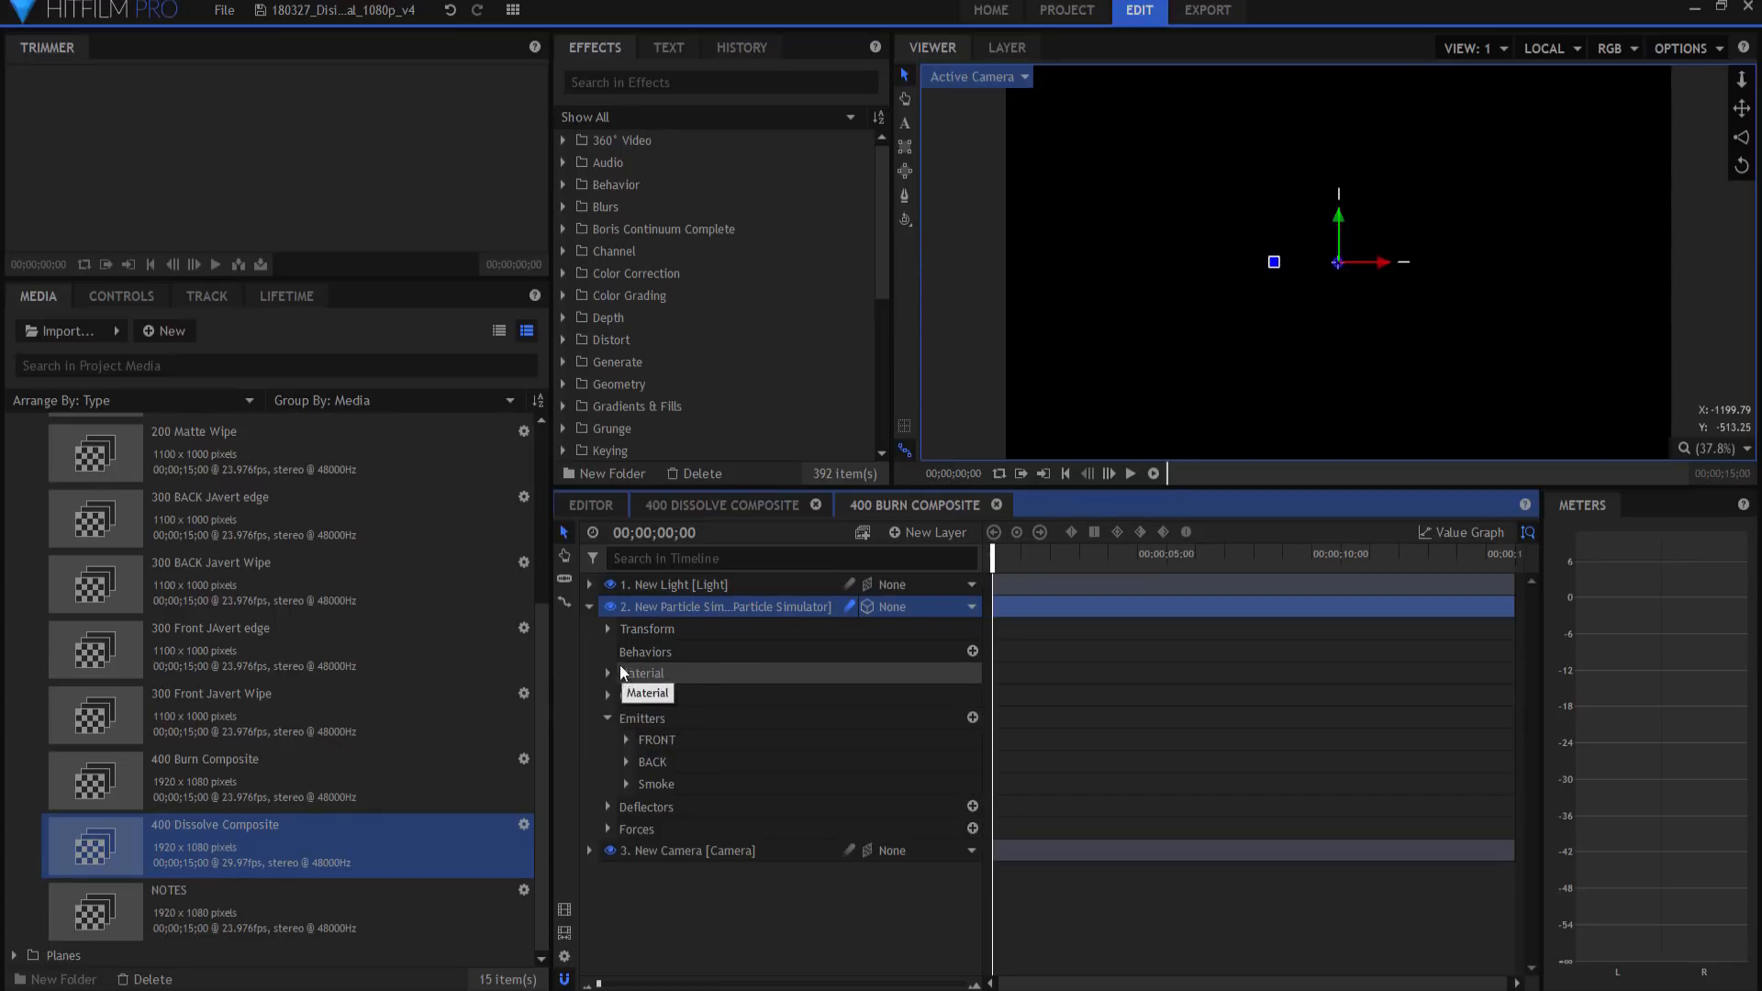
left_click(589, 607)
left_click(736, 841)
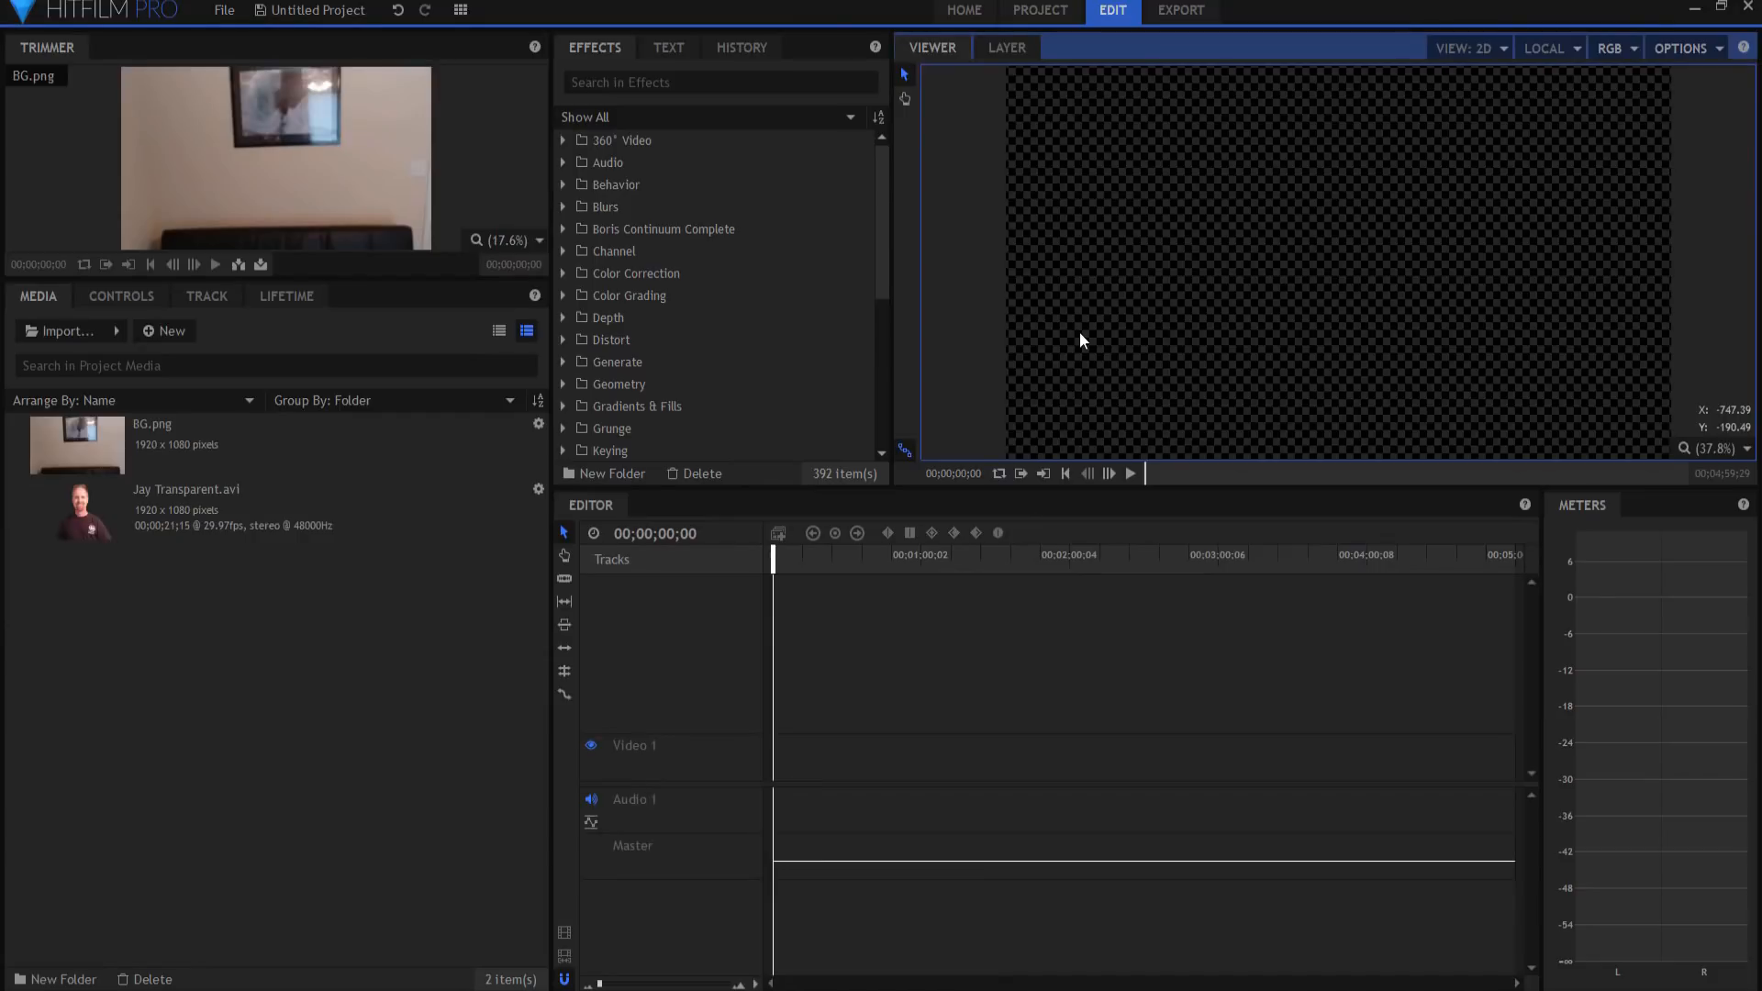
- Preview the transparent AVI clip and the BG.png background in the new project's Trimmer
left_click(269, 511)
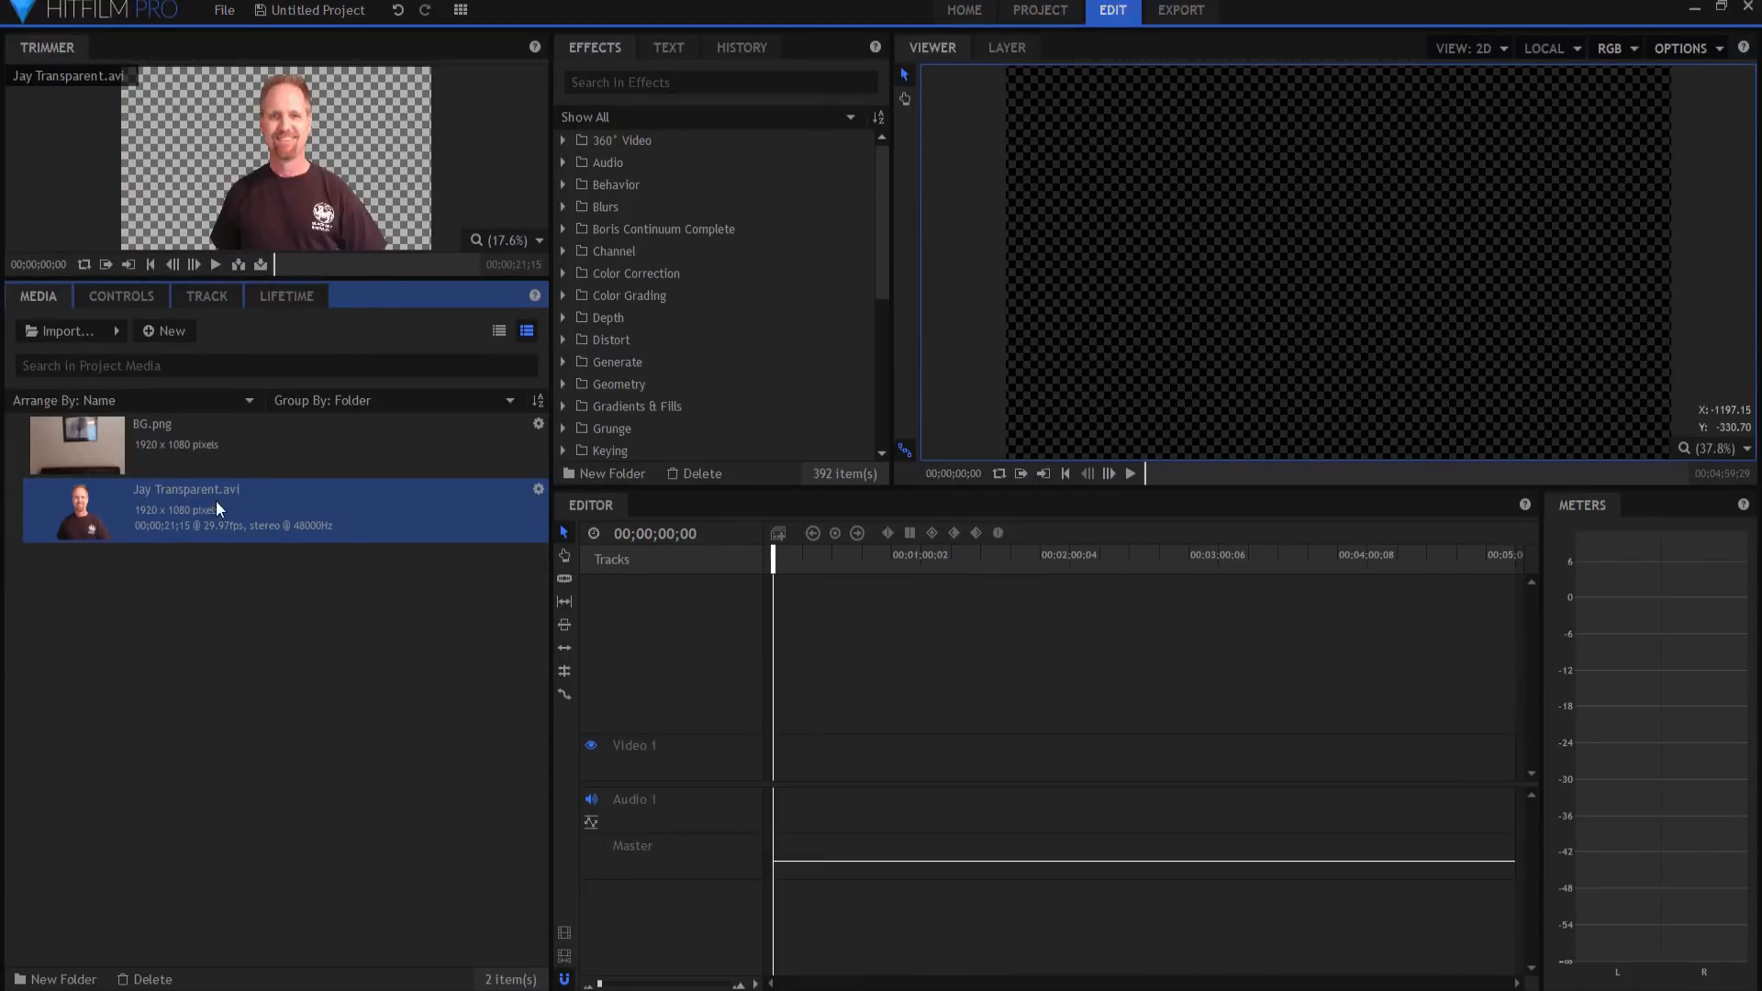
left_click(214, 264)
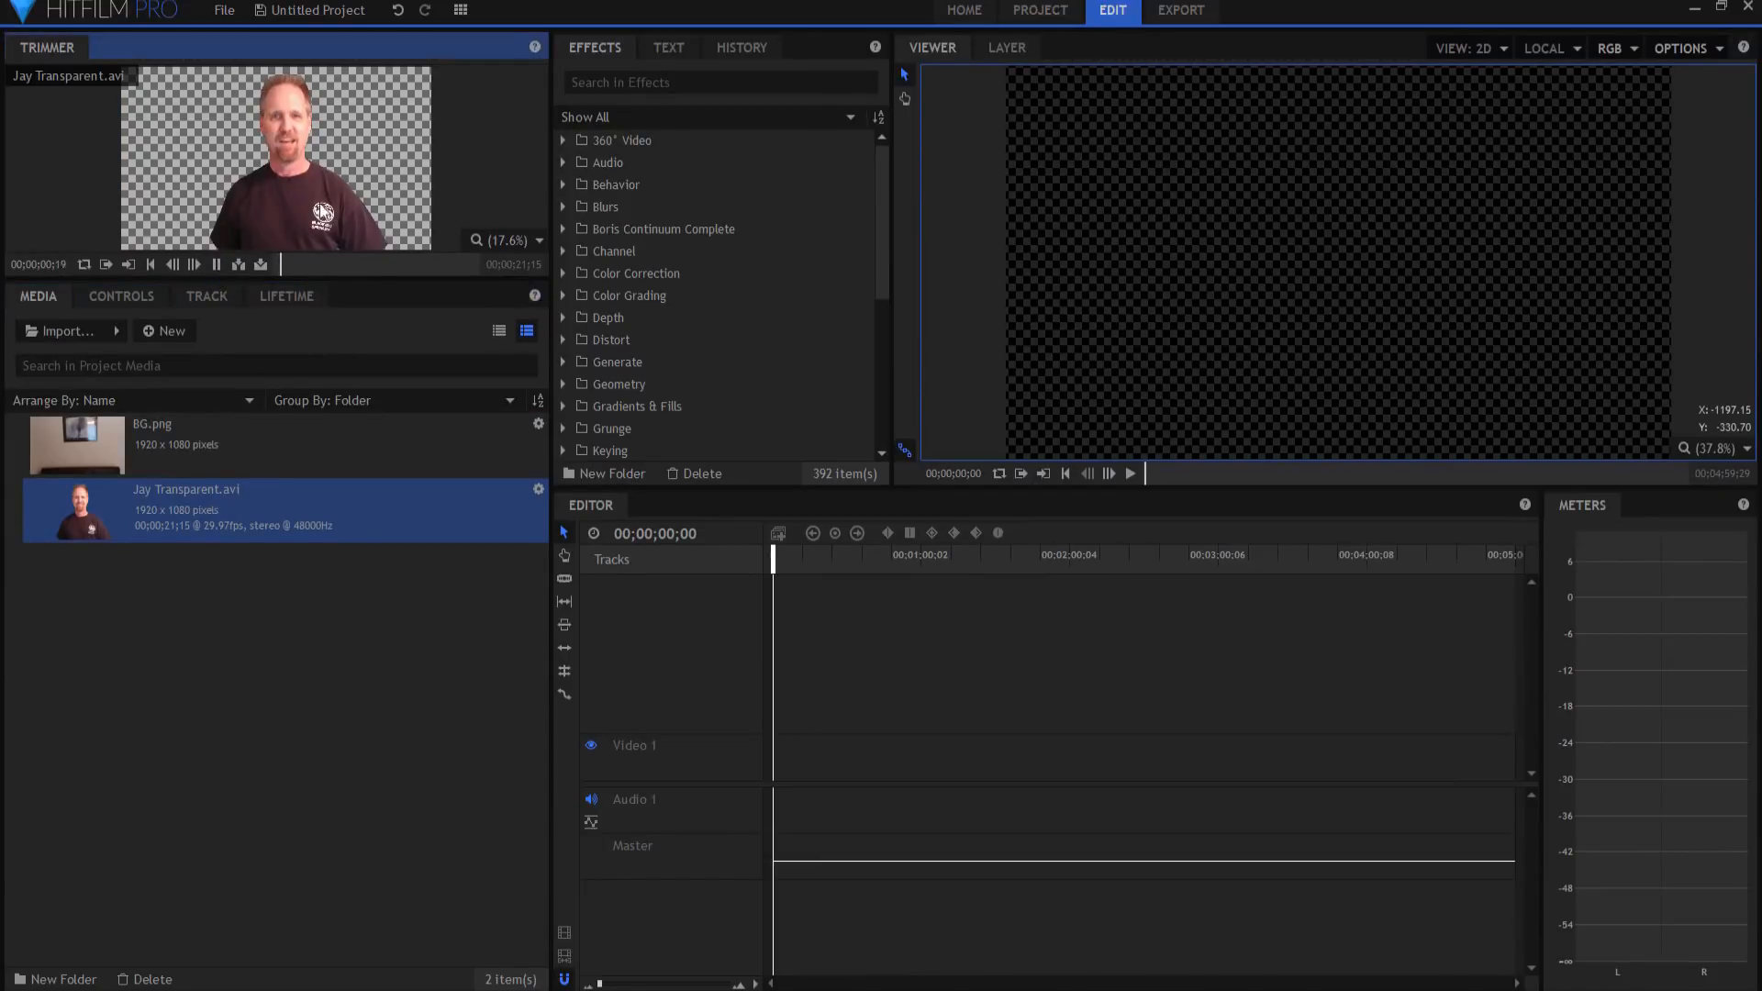
left_click(216, 265)
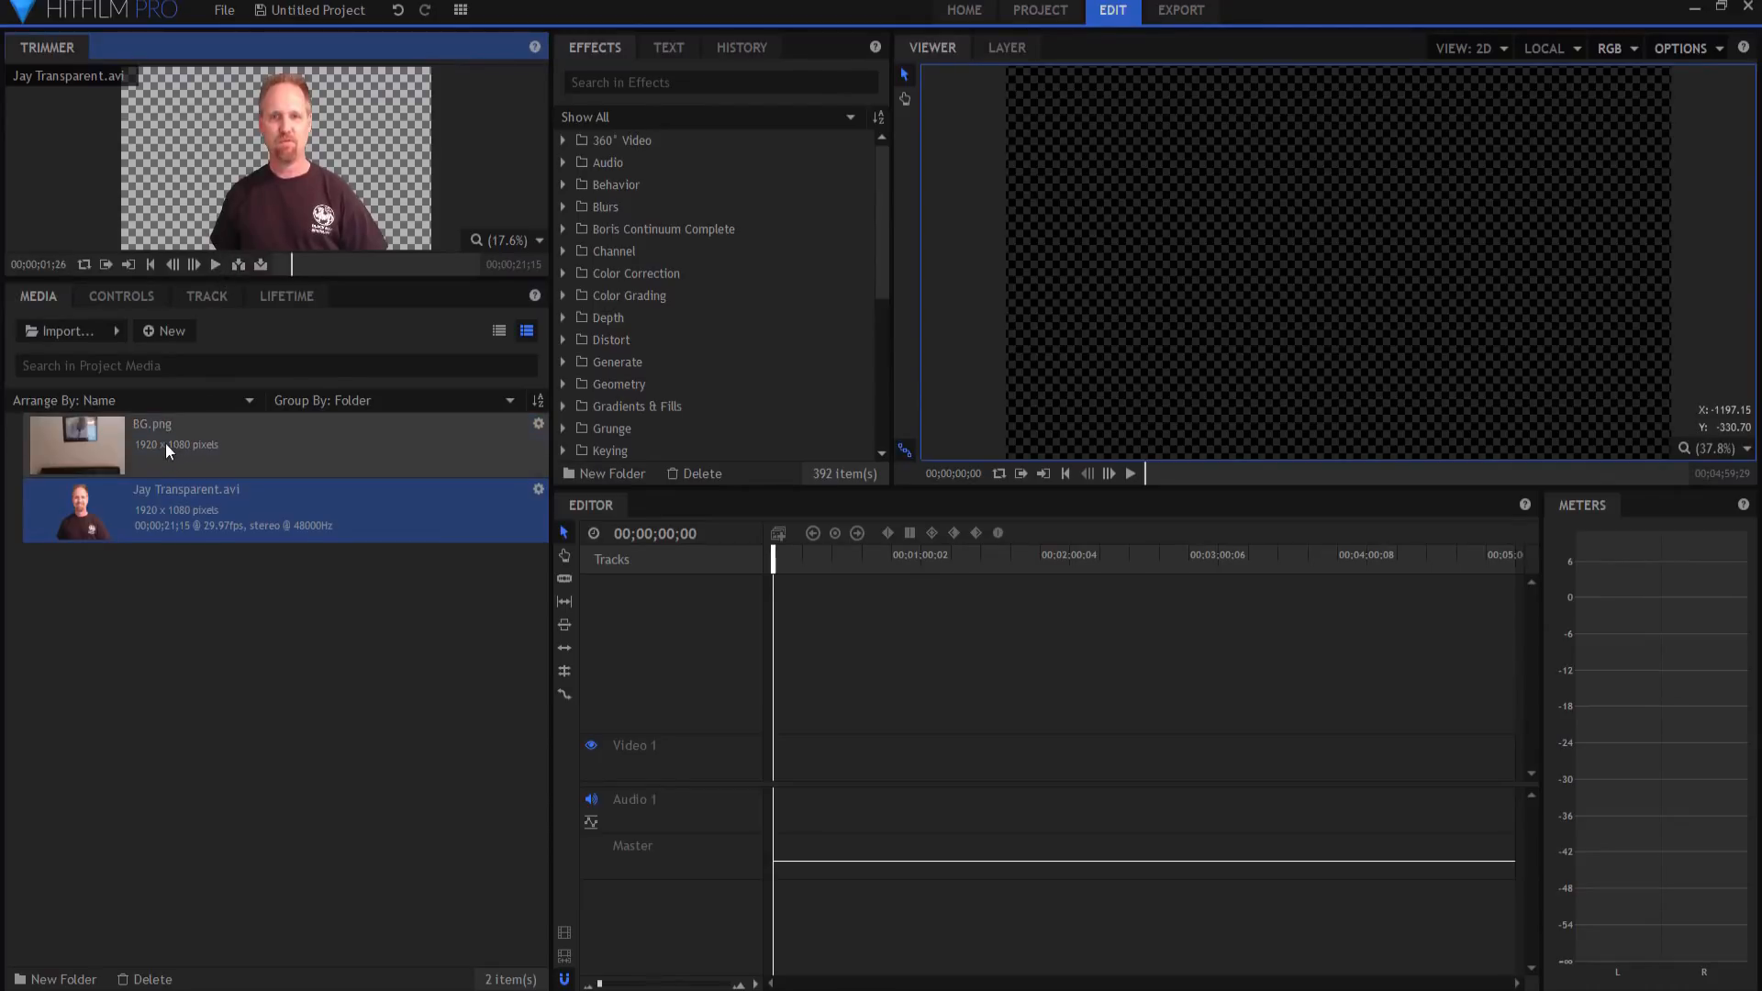
left_click(165, 442)
left_click(263, 743)
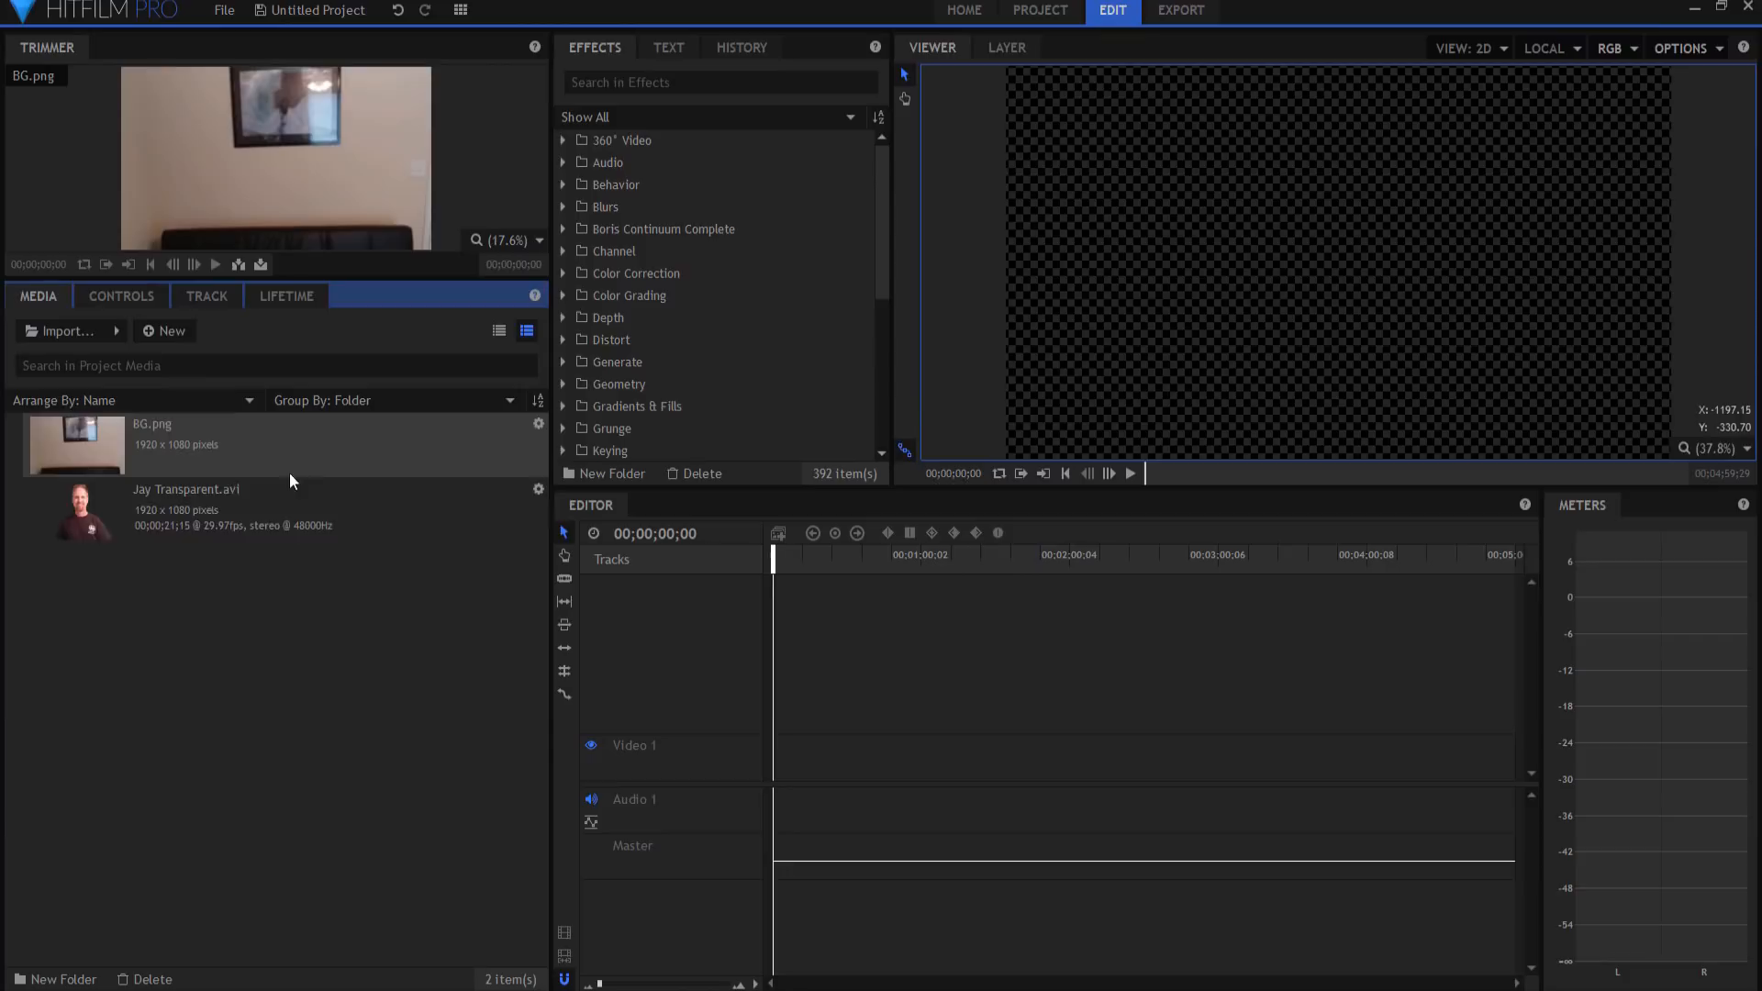
- Import the composite shot from Dissolve Composite.hfcs and check its layers
left_click(118, 332)
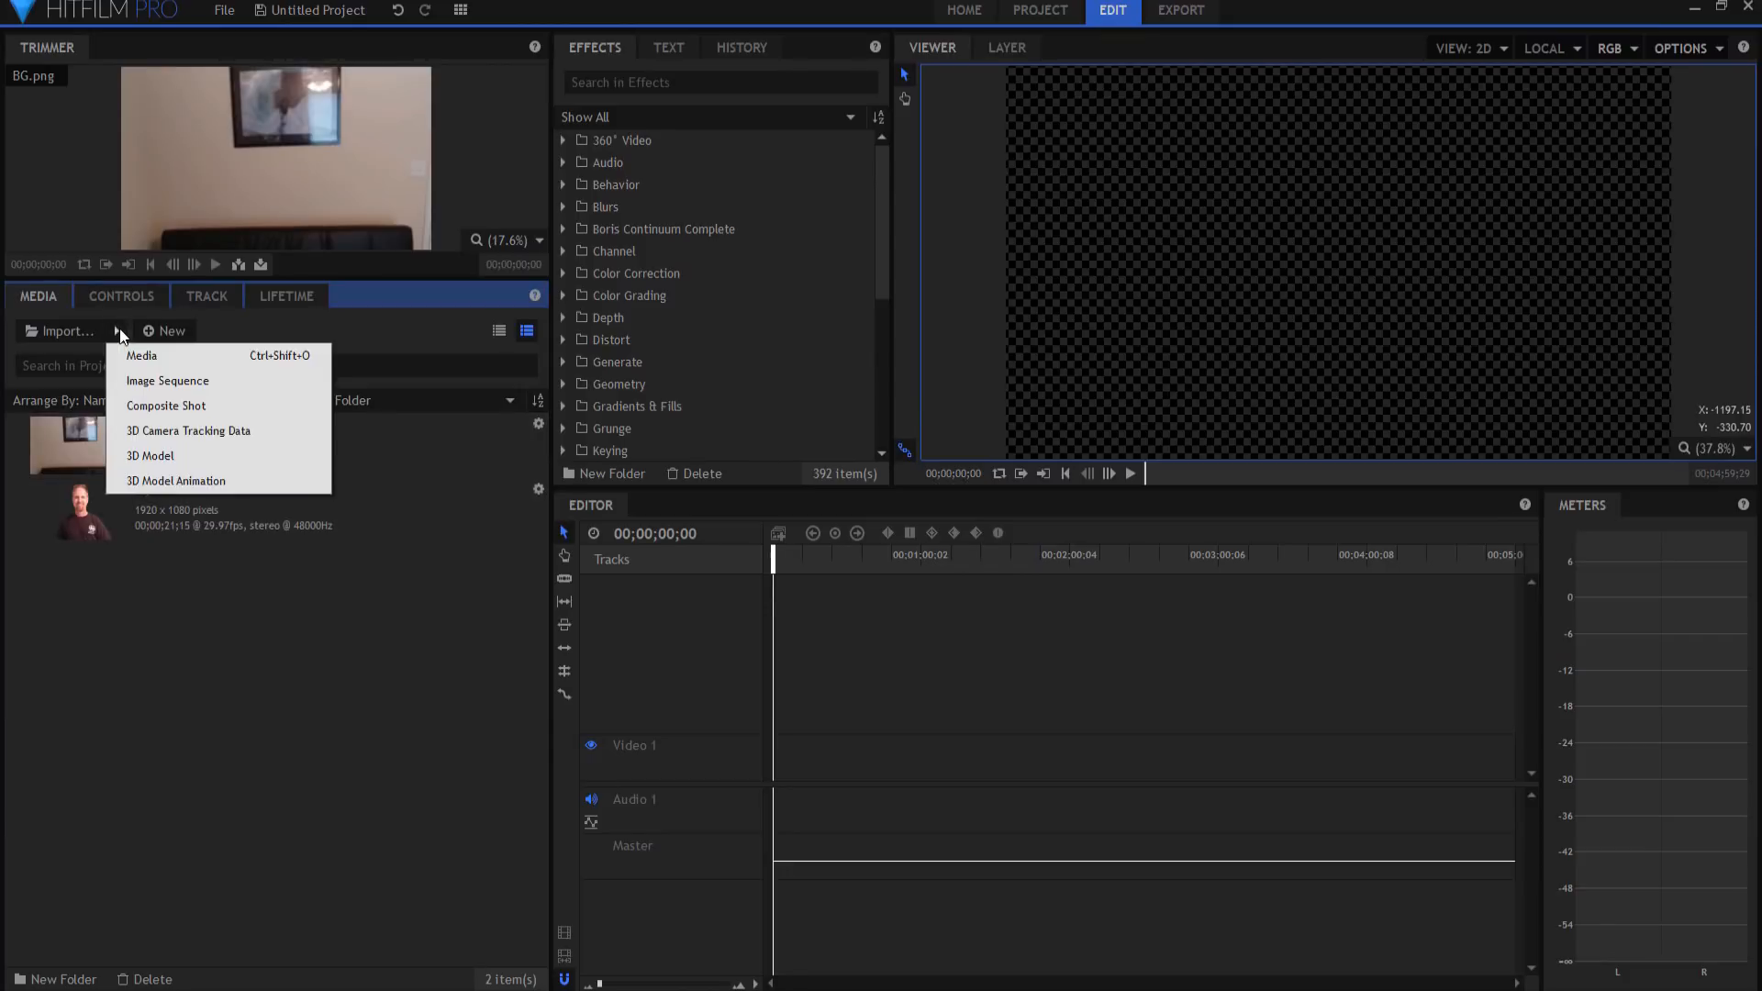
left_click(162, 409)
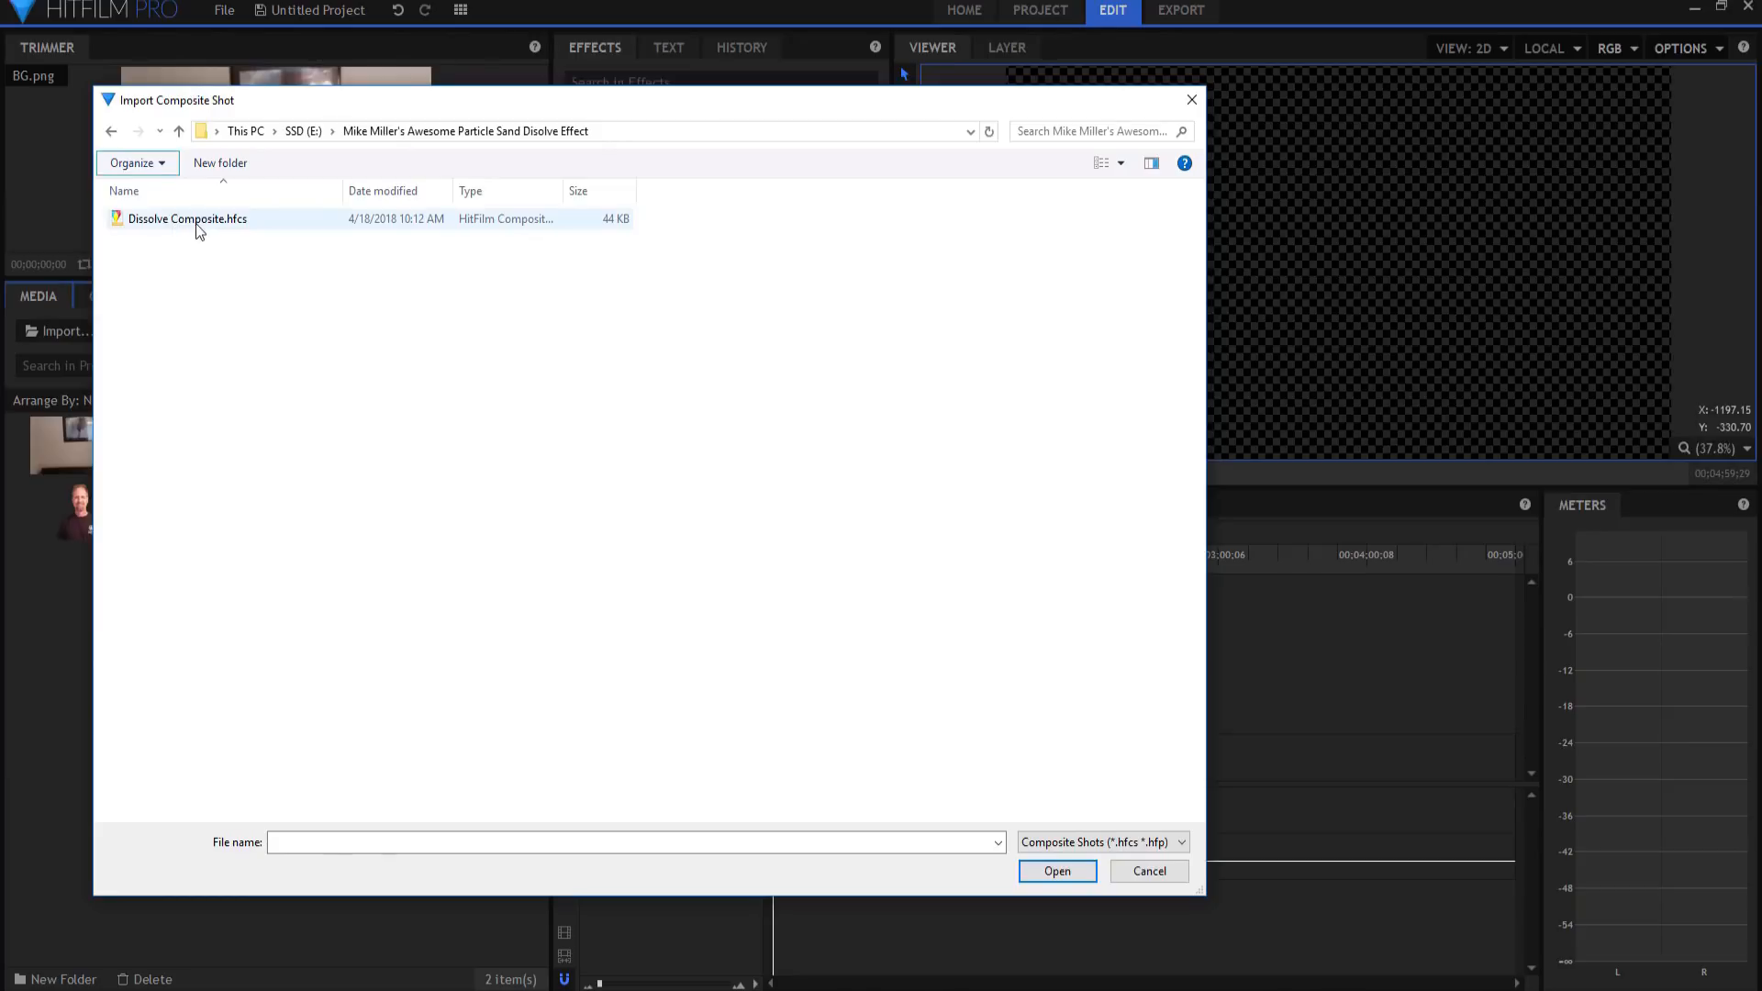
double_click(198, 226)
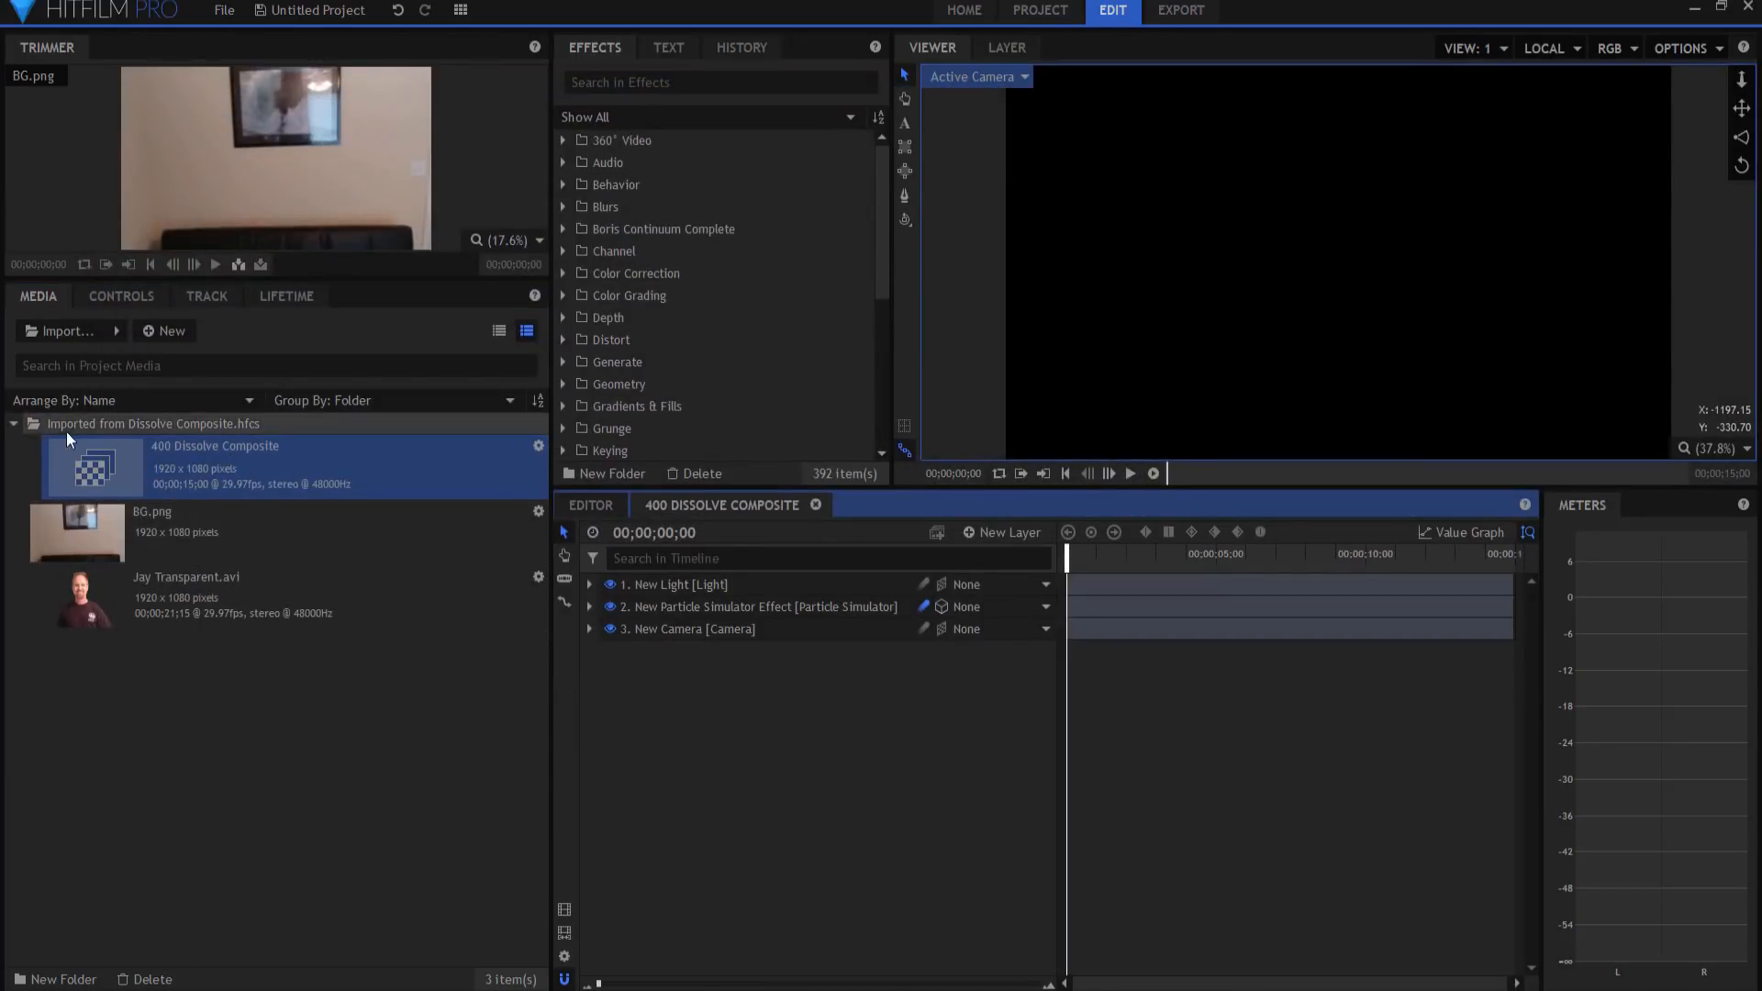
left_click(184, 470)
left_click_drag(690, 679, 719, 570)
left_click(777, 686)
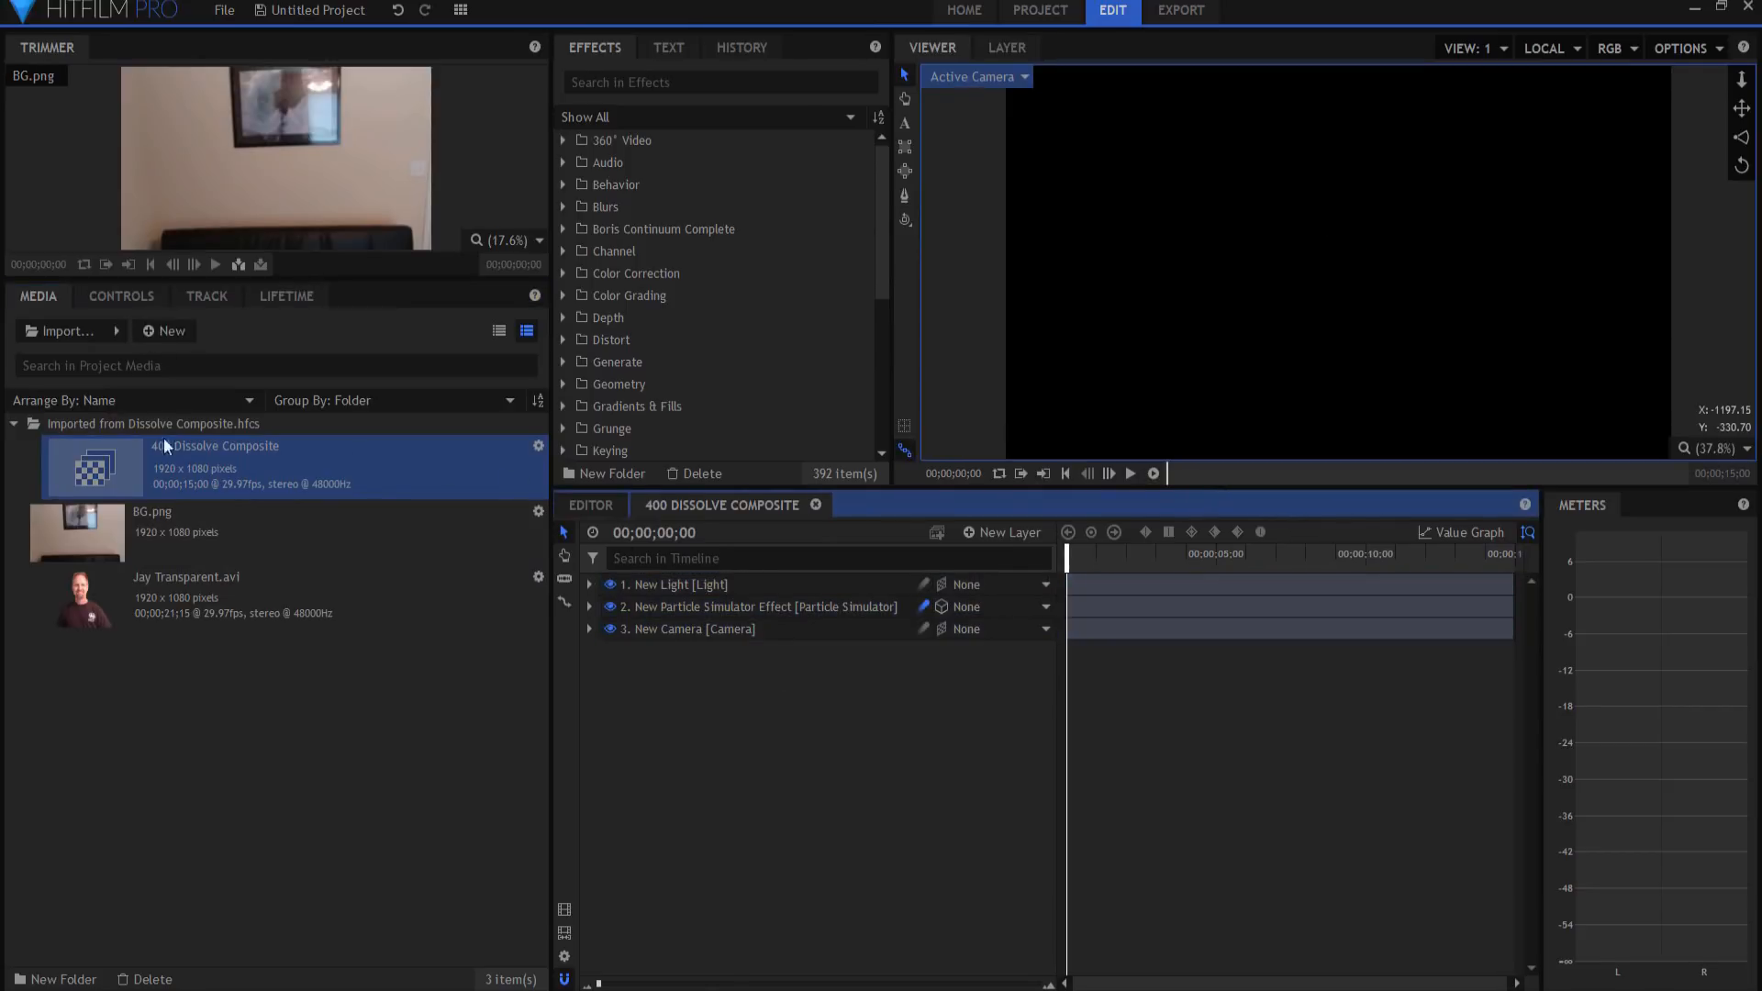
- Make a composite shot from the transparent AVI clip using the 1080p Full HD @ 29.97 fps template
left_click(183, 604)
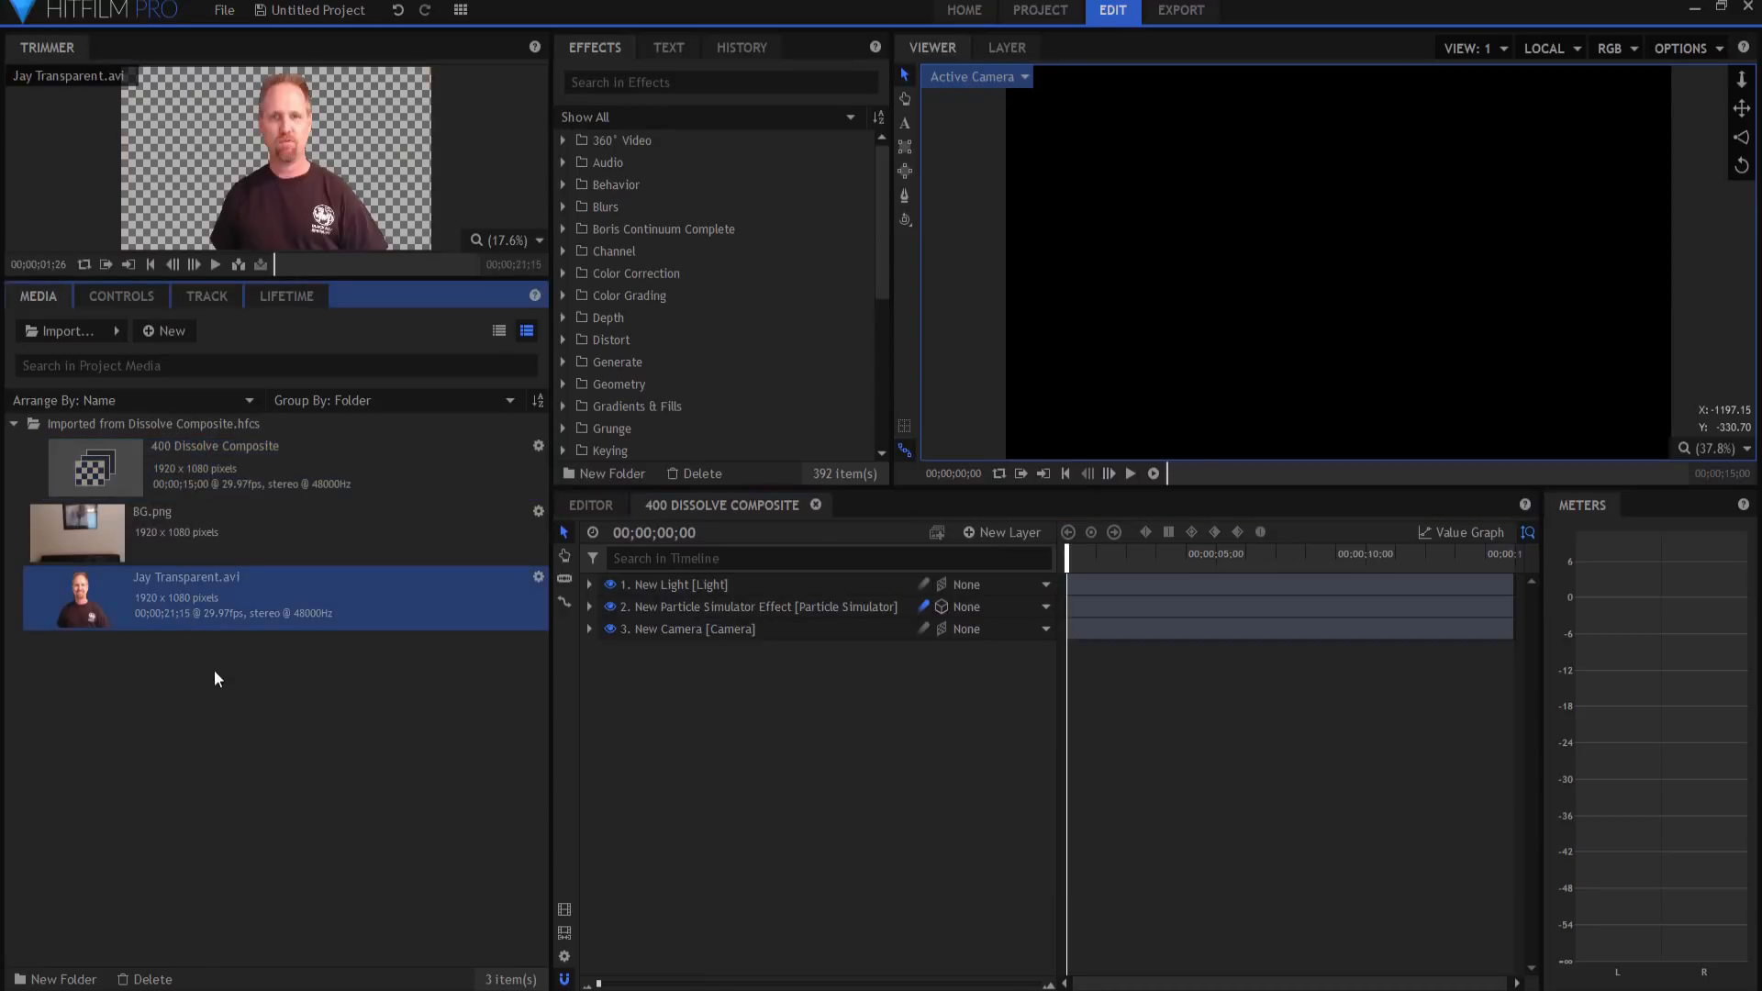
right_click(198, 601)
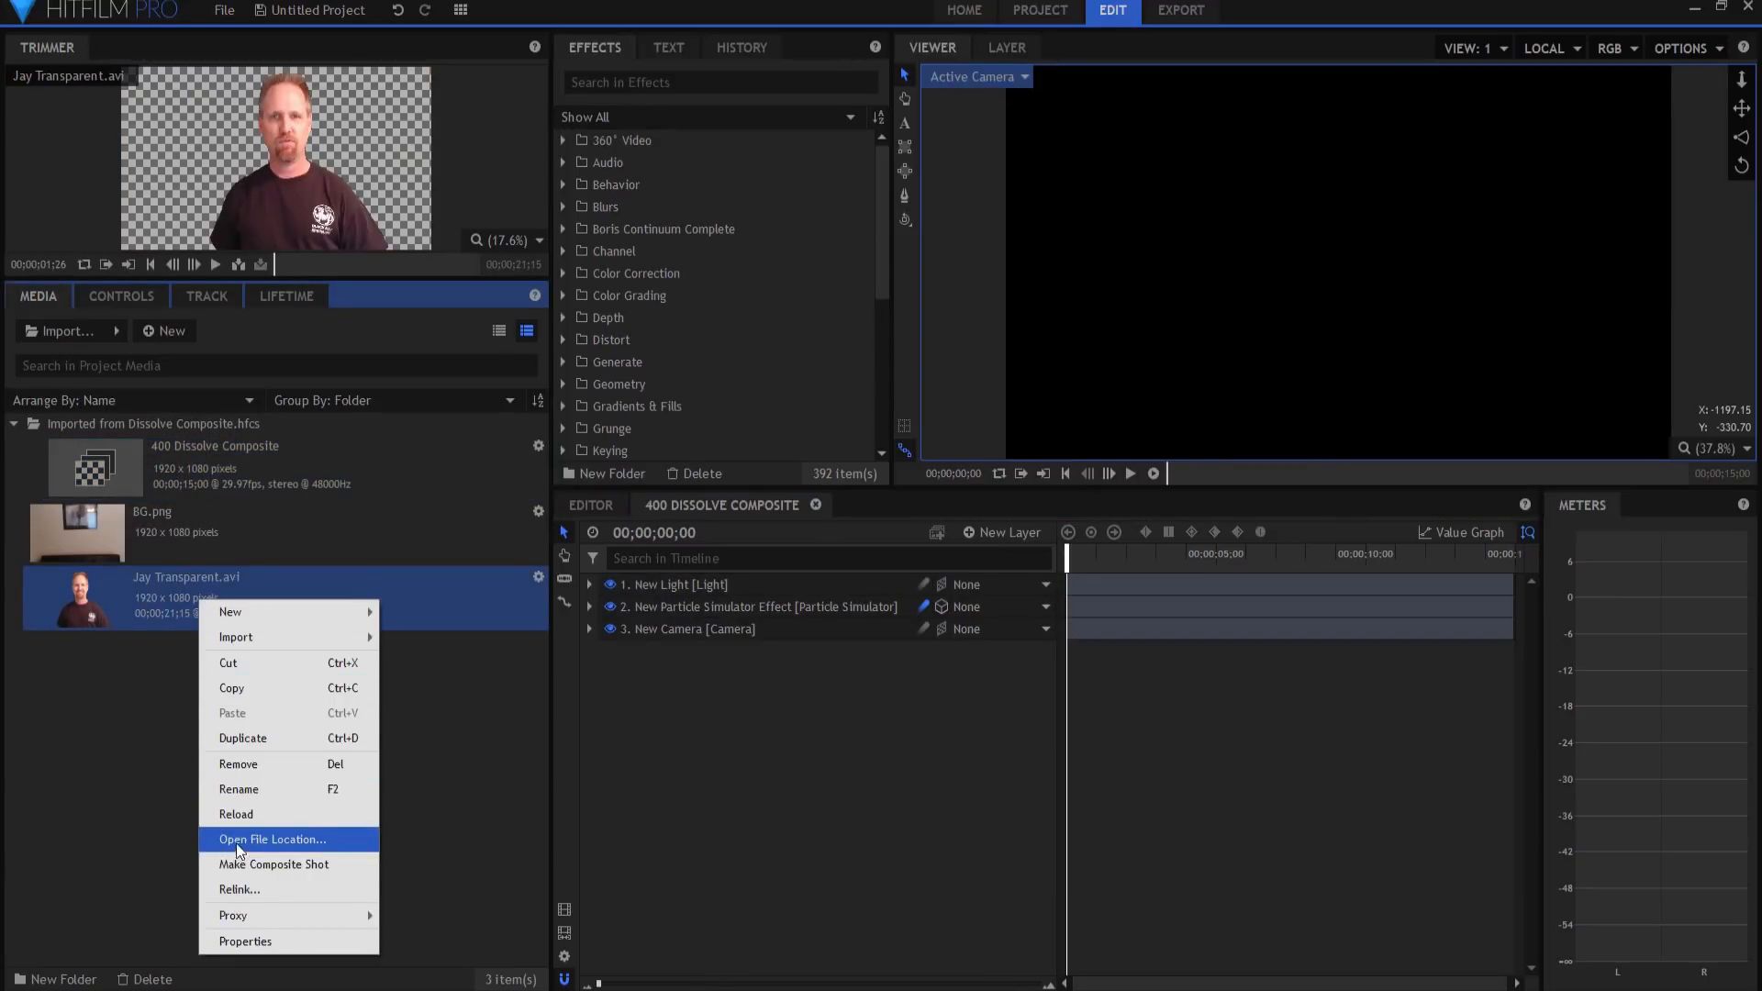
left_click(262, 864)
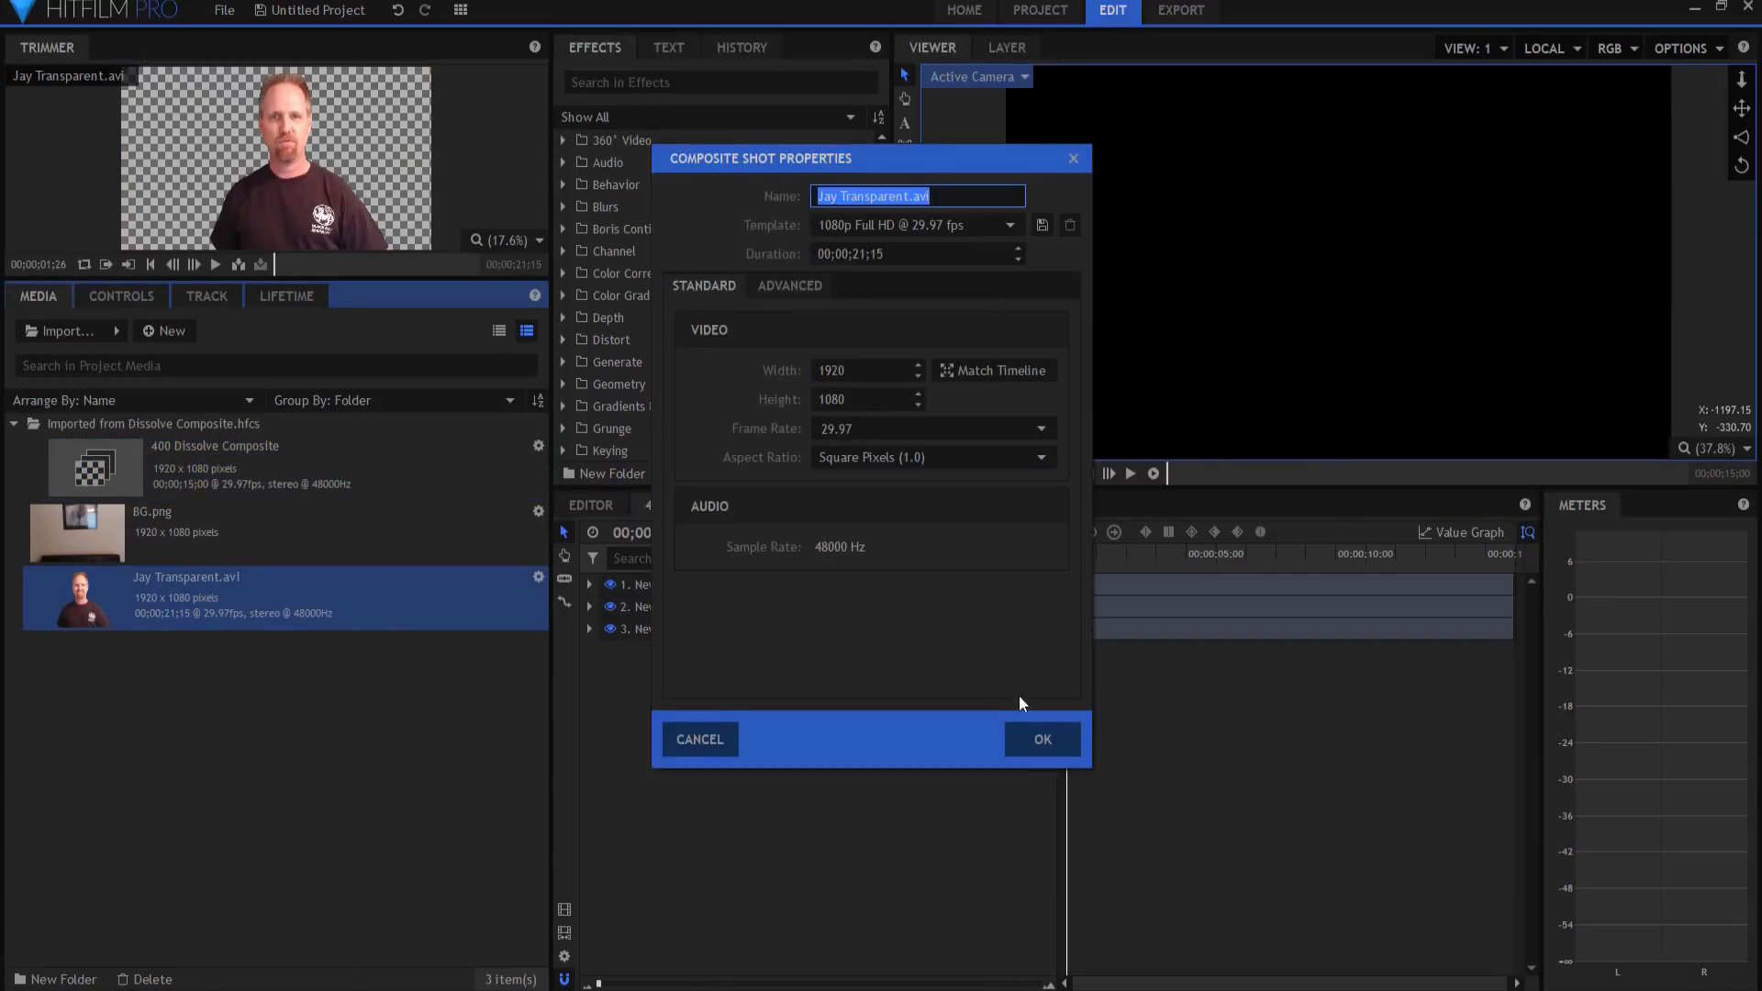
left_click(1048, 742)
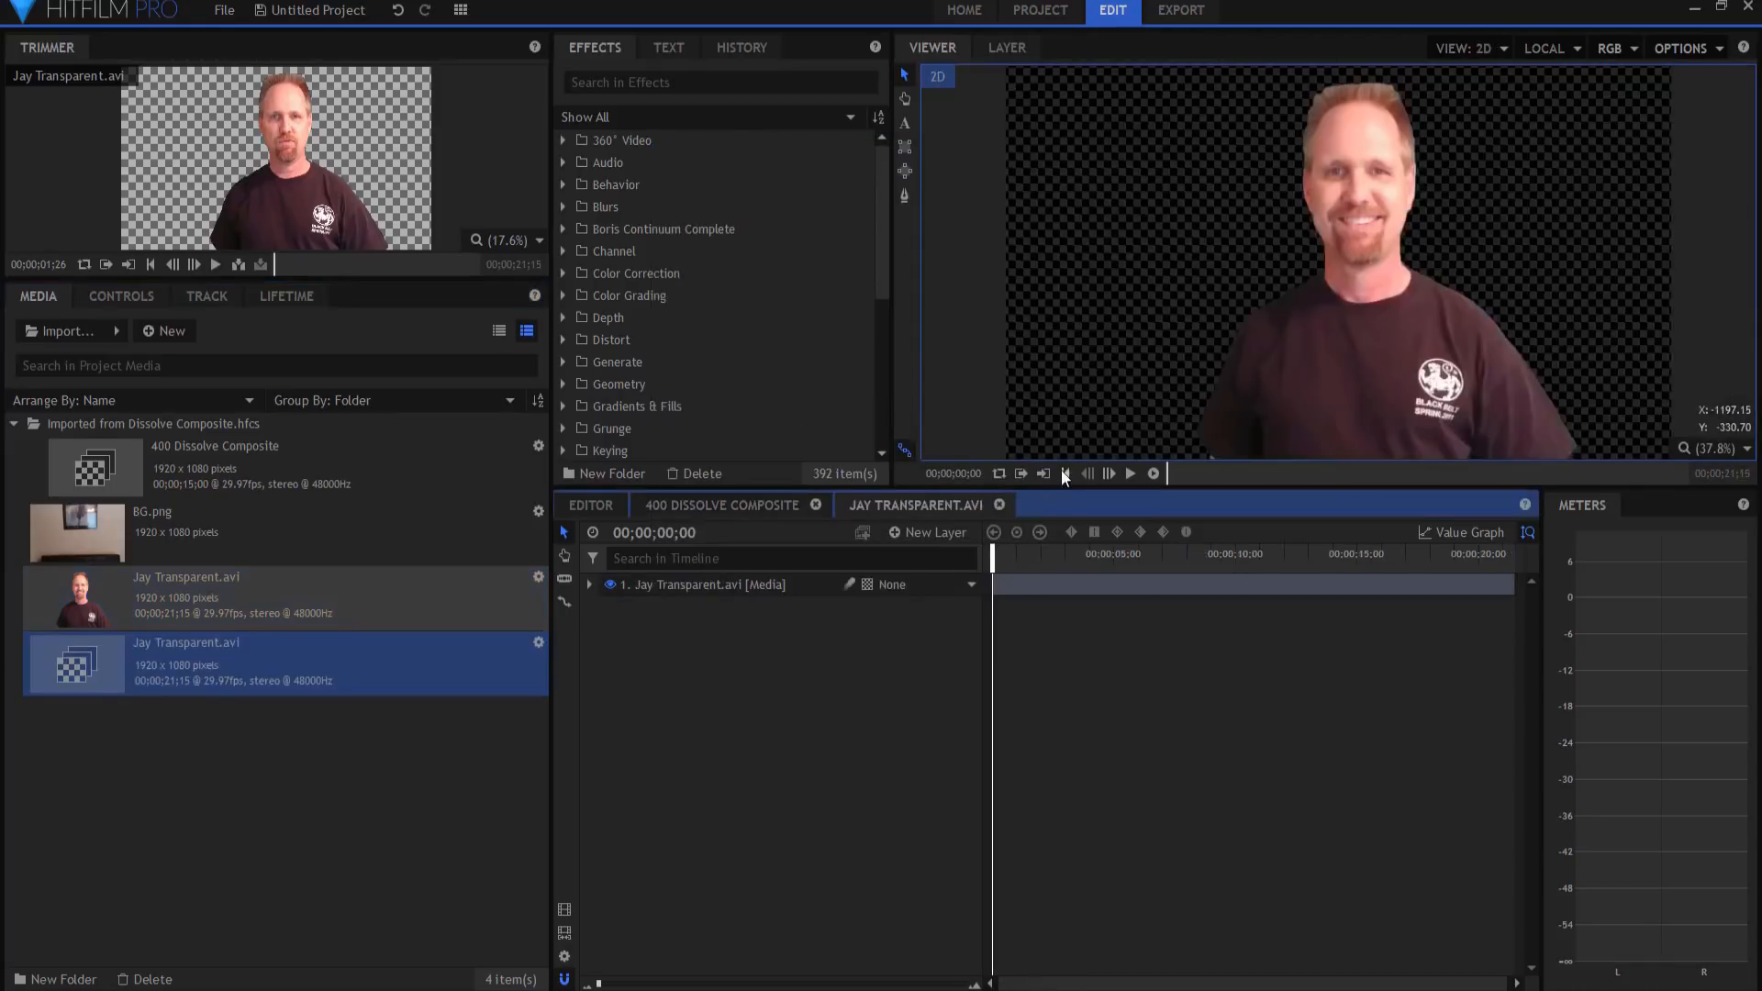
- Copy the light, Particle Simulator and camera layers from 400 Dissolve Composite into the clip's shot at 00;00;14;15 and preview the particles
left_click_drag(997, 554, 1342, 553)
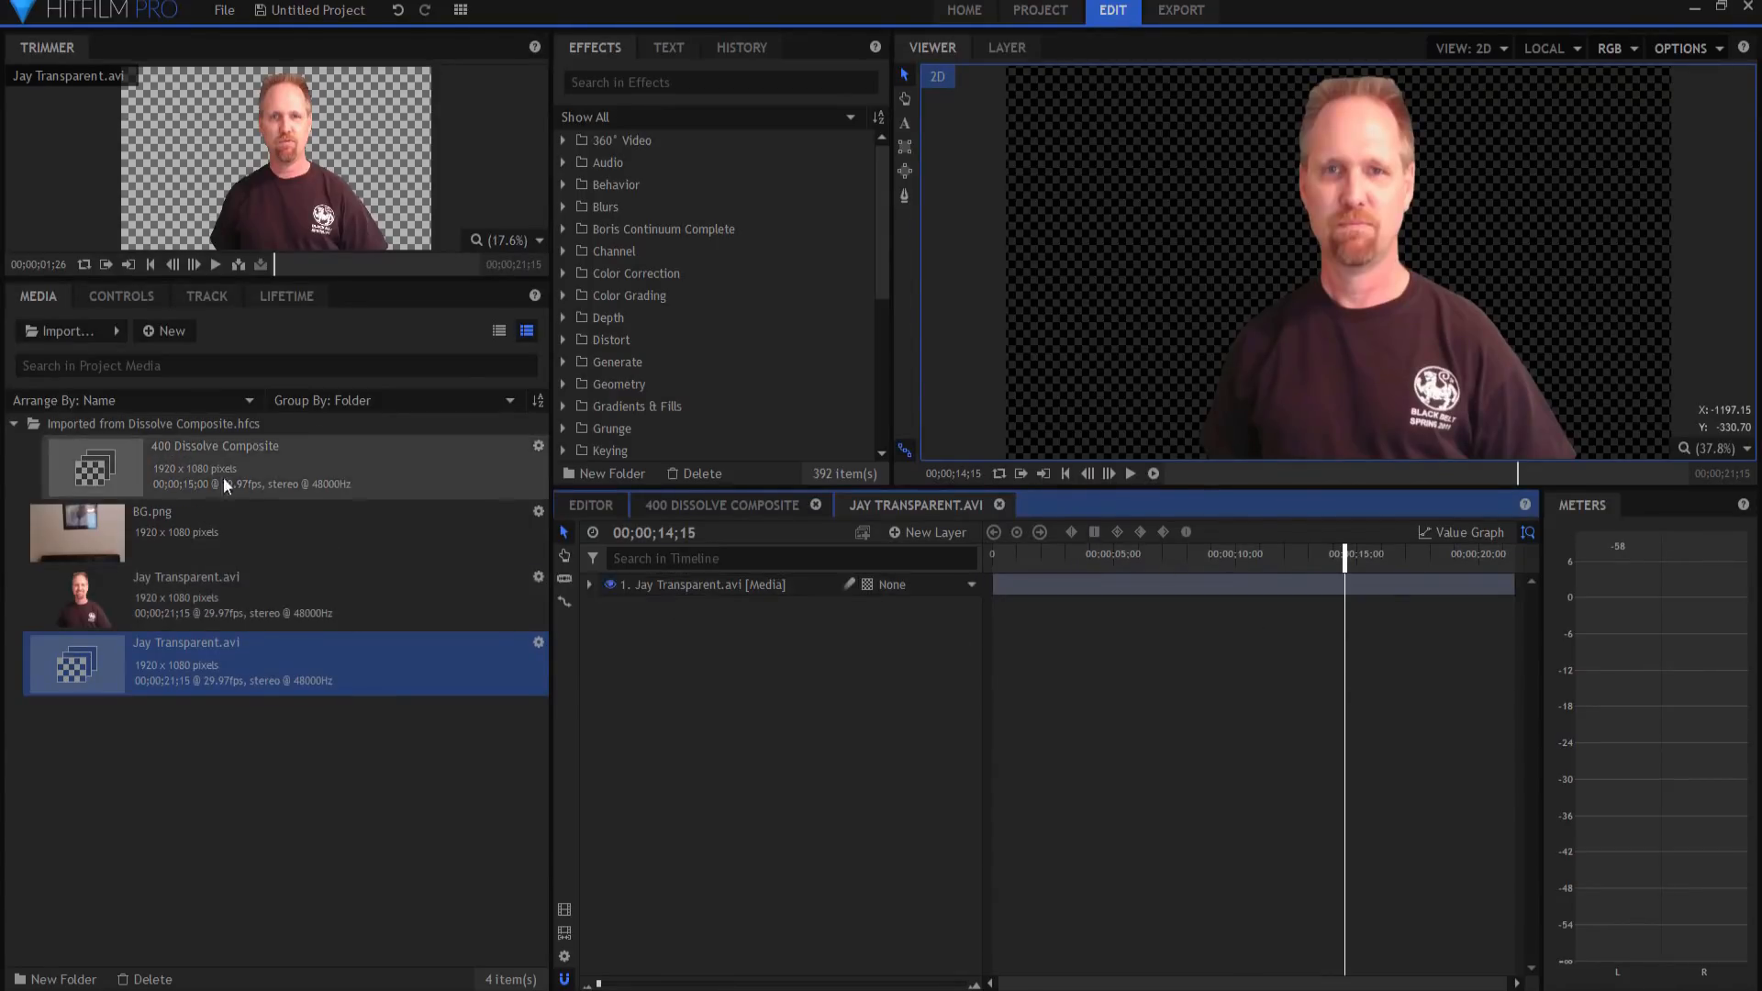
left_click(702, 504)
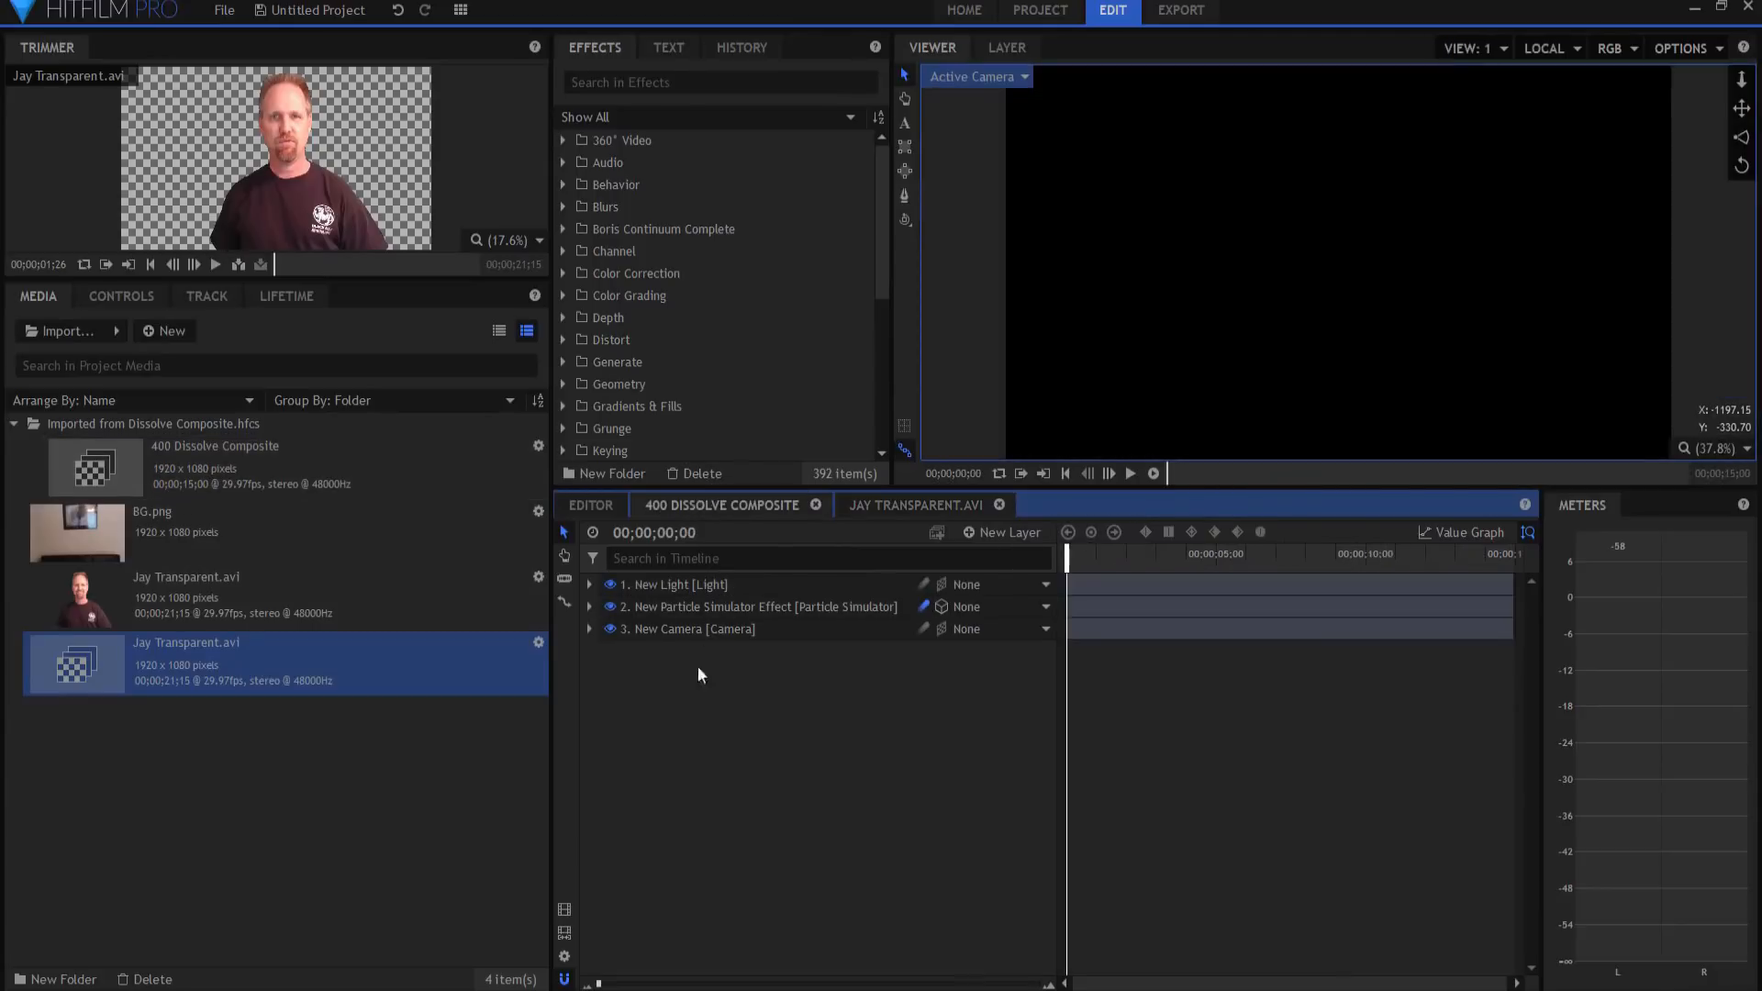
left_click(703, 630)
left_click_drag(702, 598, 705, 588)
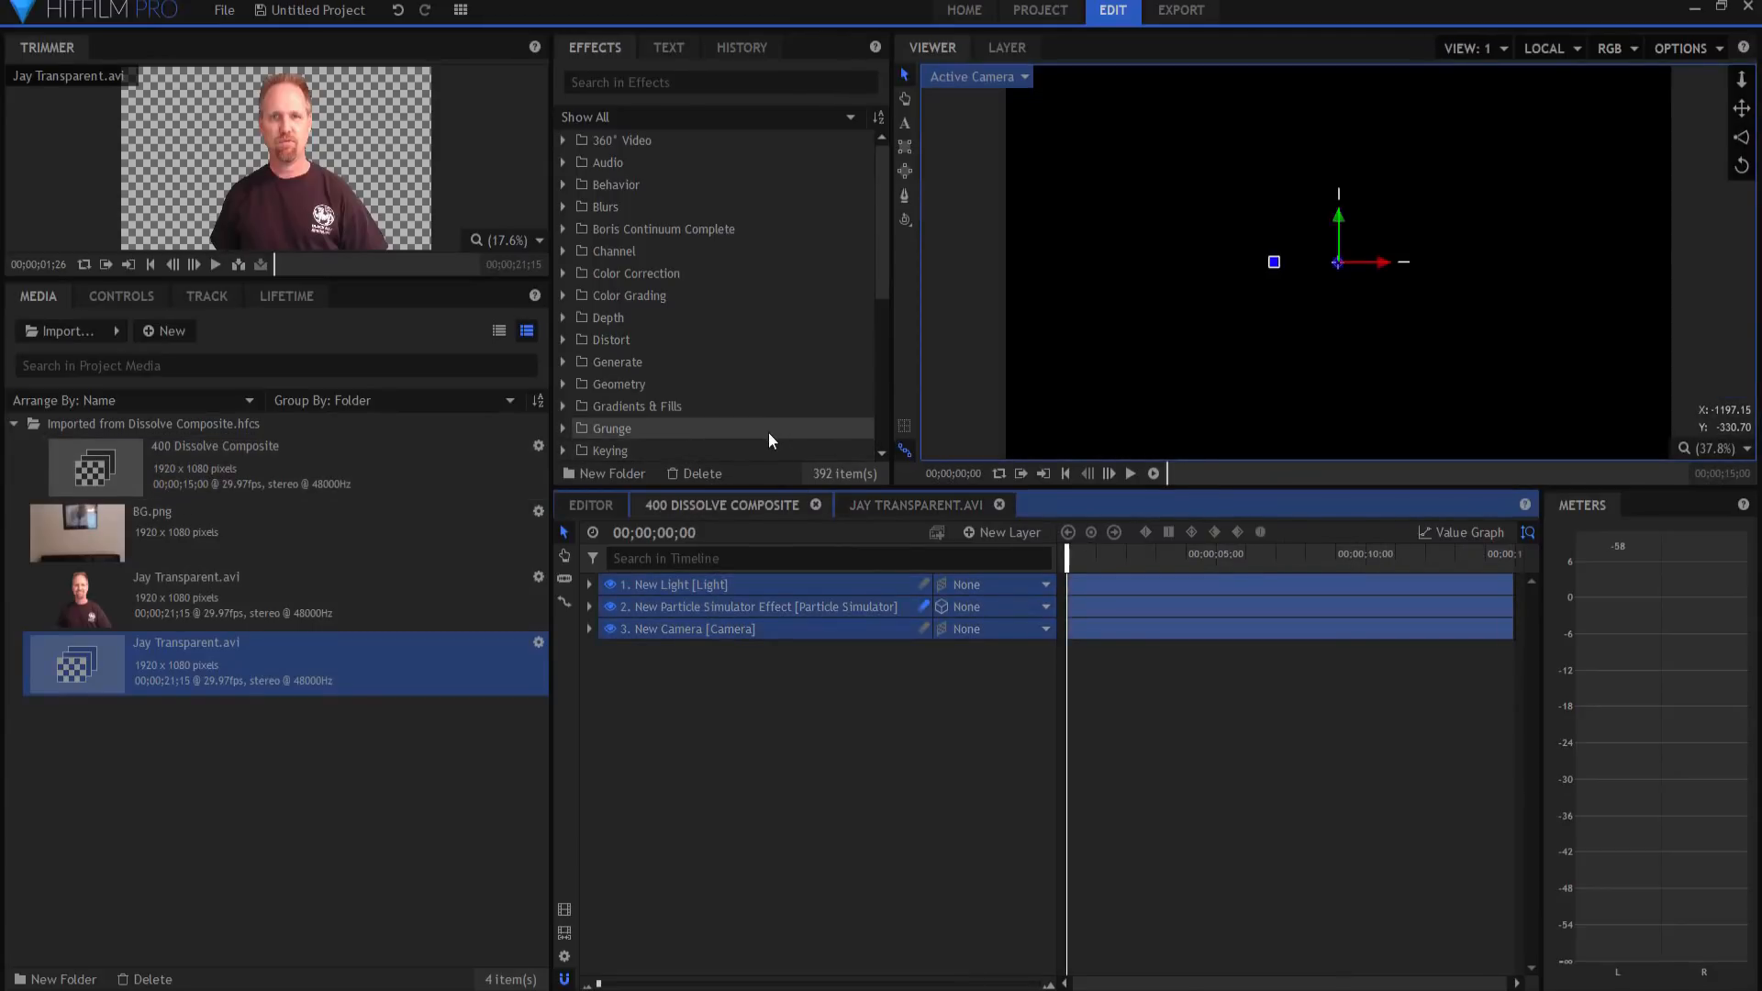
left_click(891, 505)
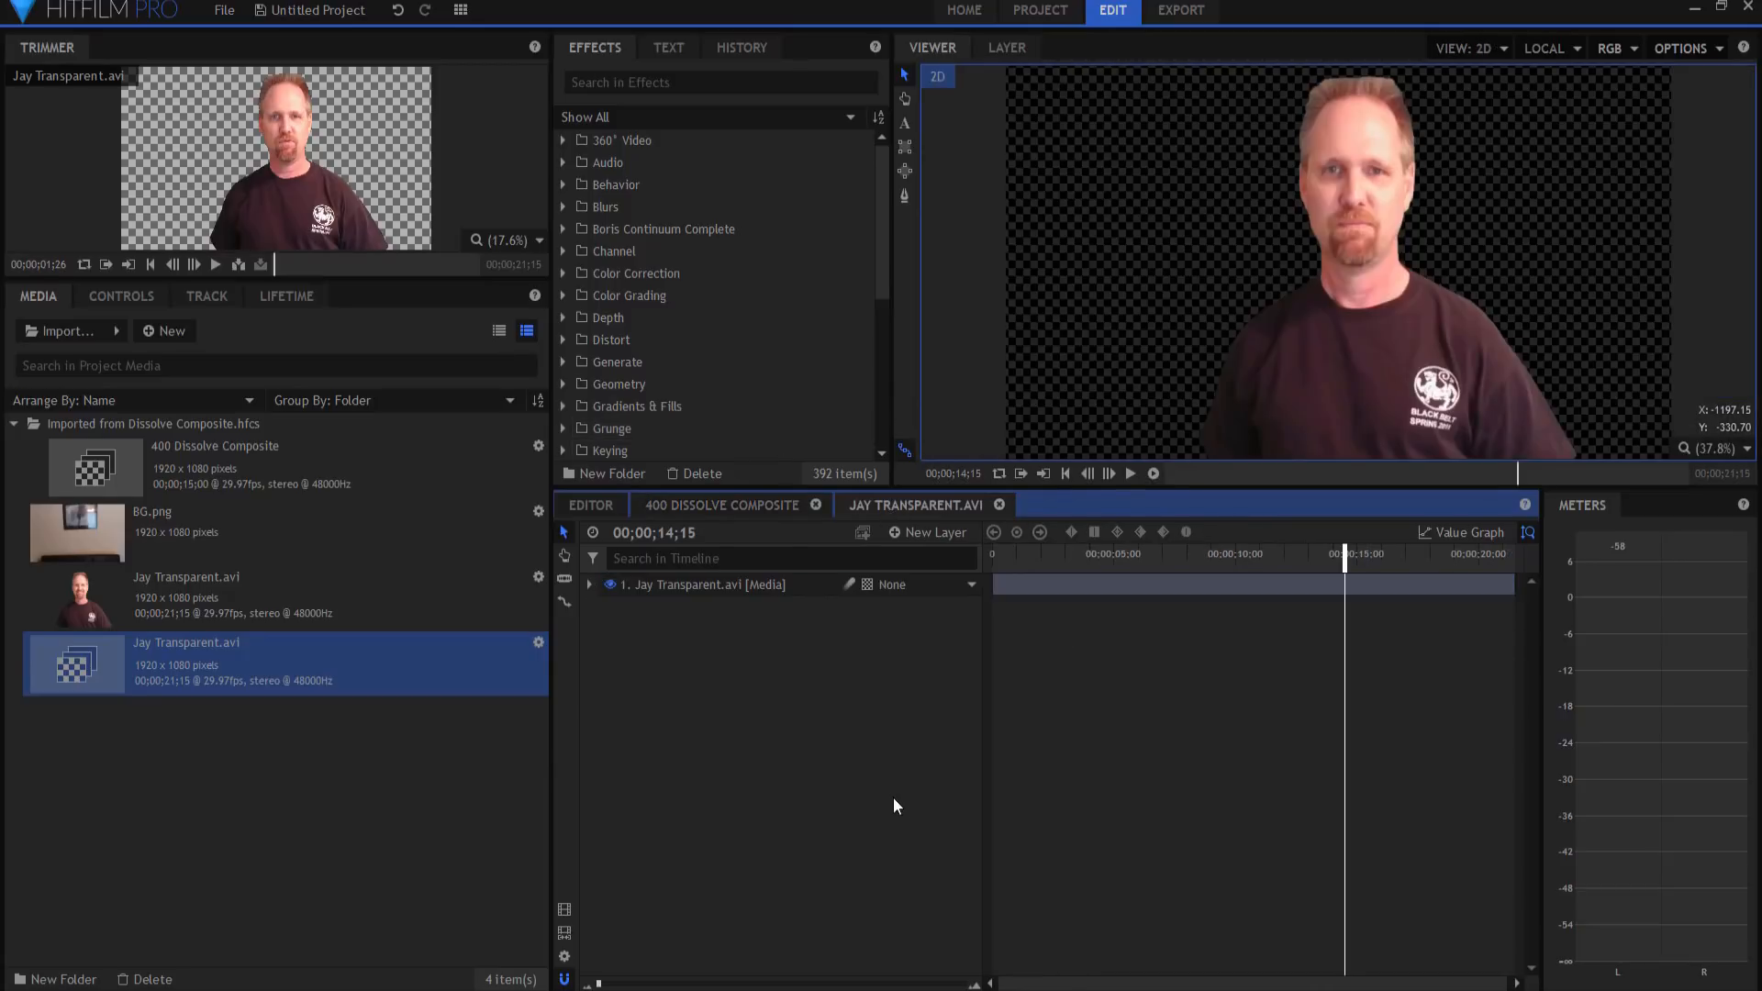
key("ctrl+v")
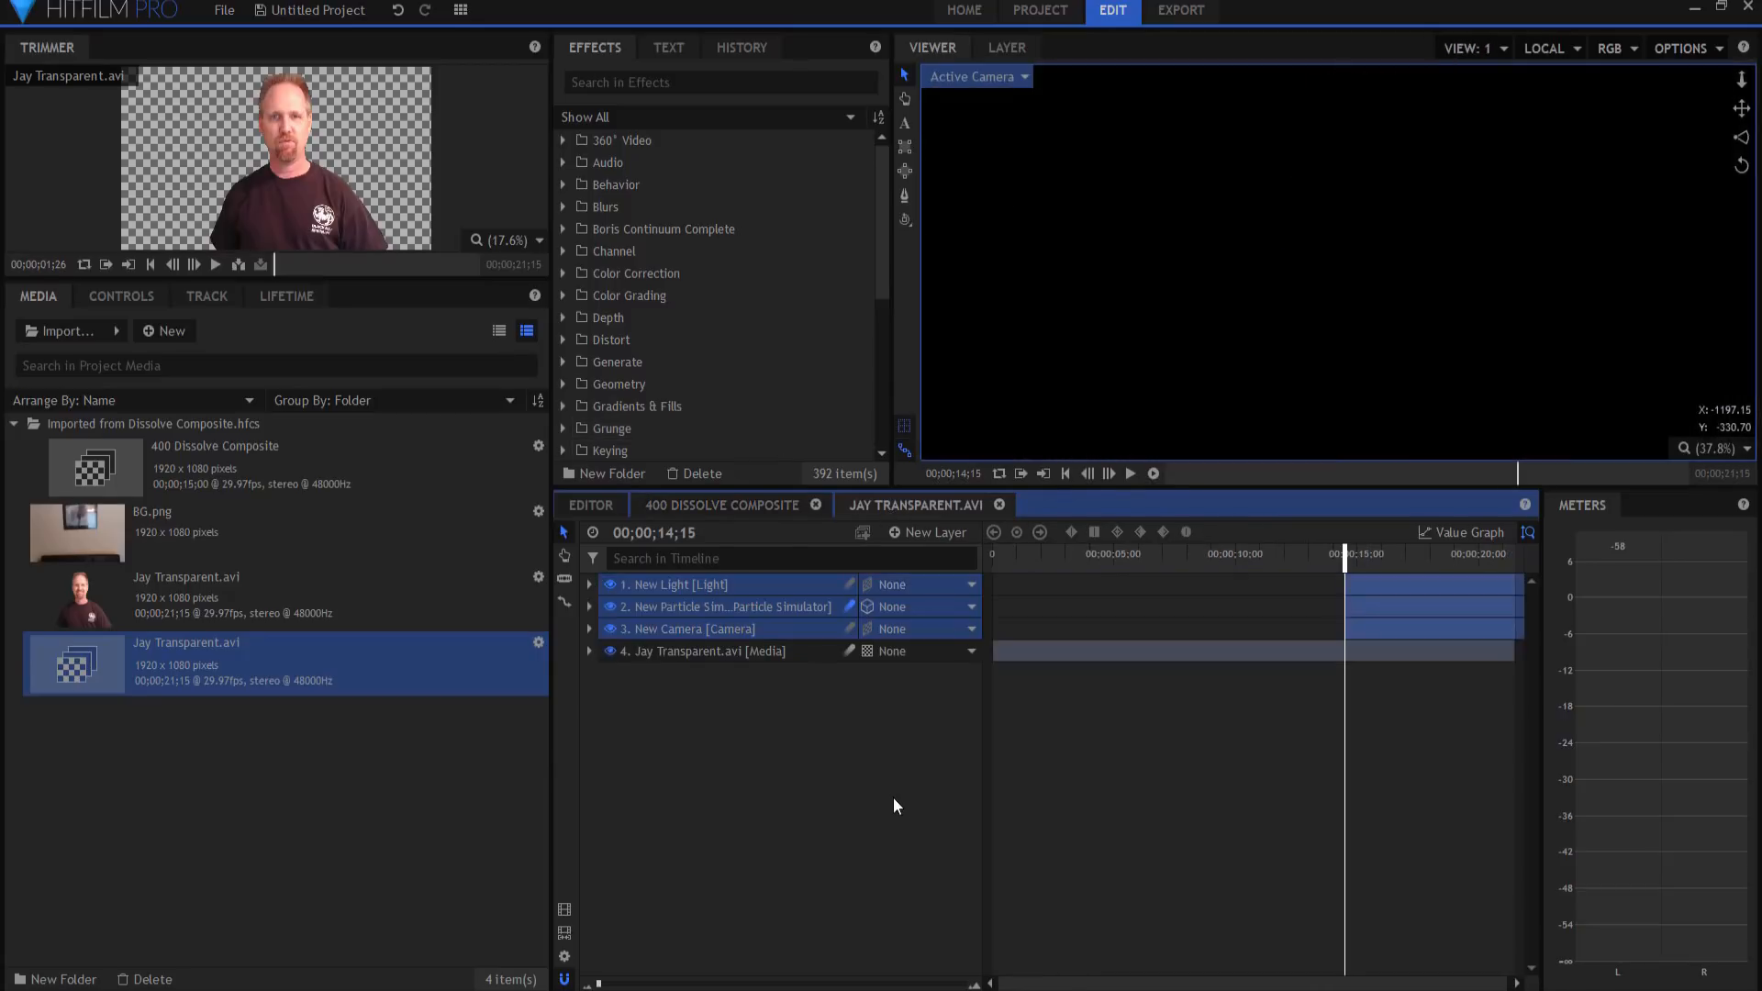
left_click(1133, 471)
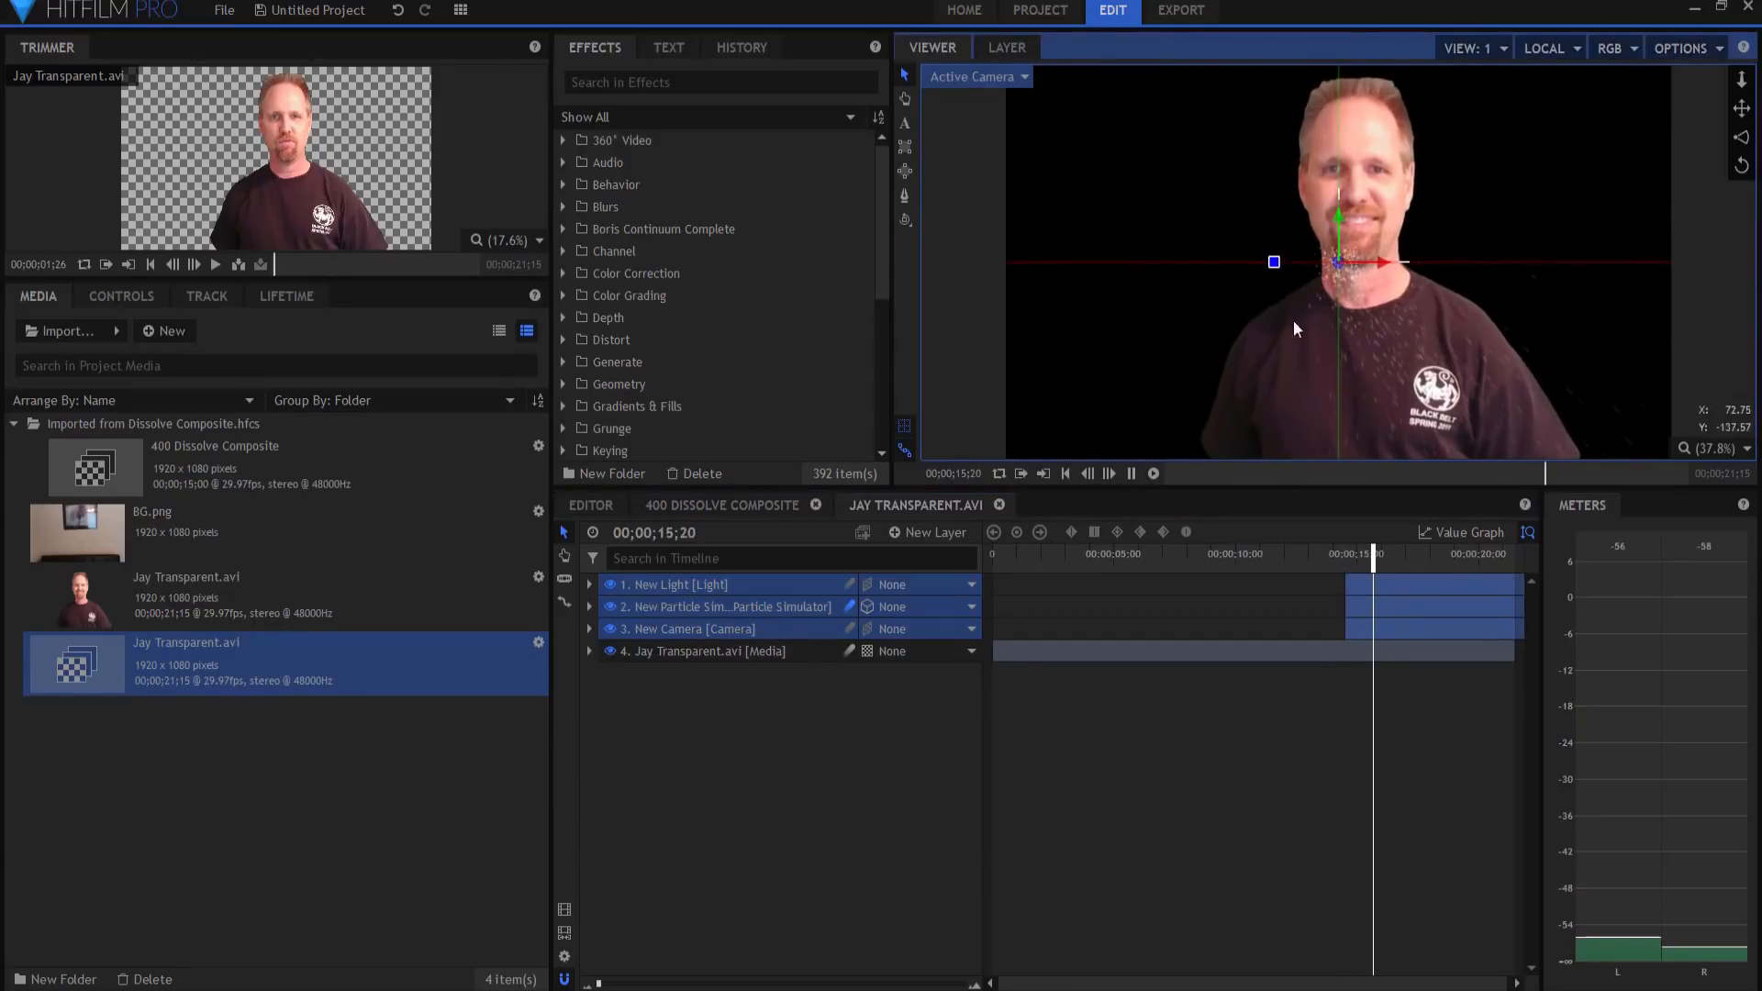
left_click(1133, 471)
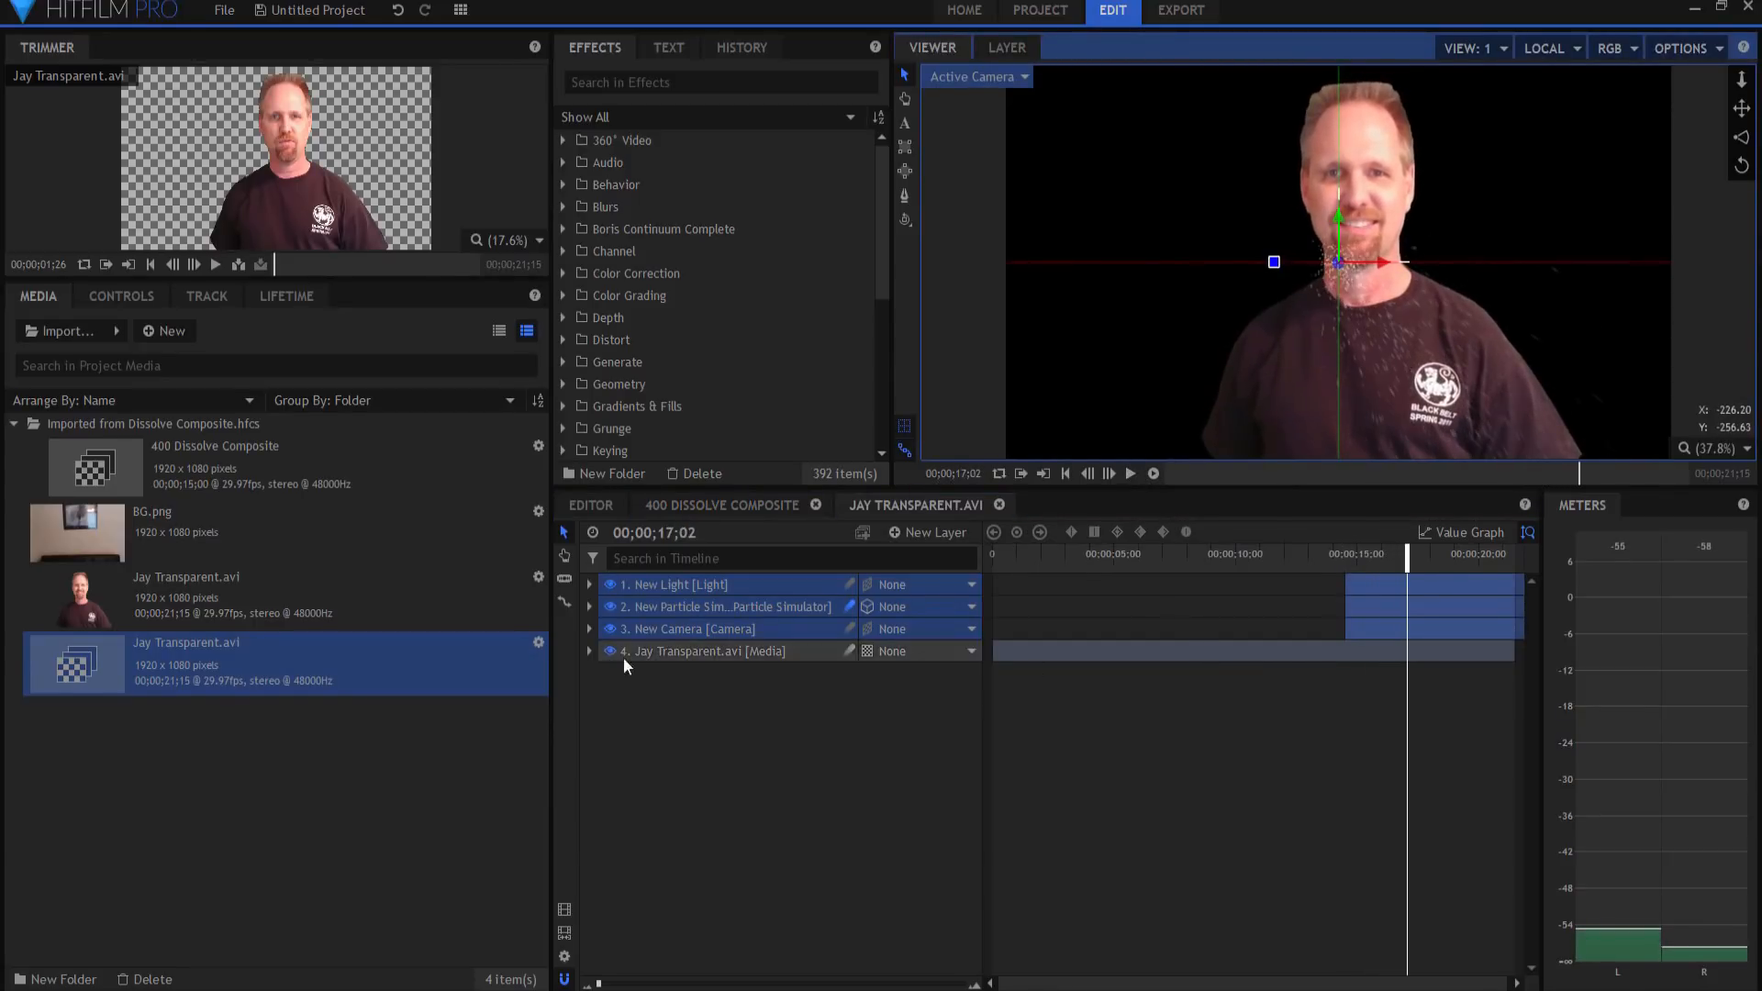
- Convert the transparent AVI layer into its own composite shot, named with the subject's first name followed by "Wipe"
left_click(694, 650)
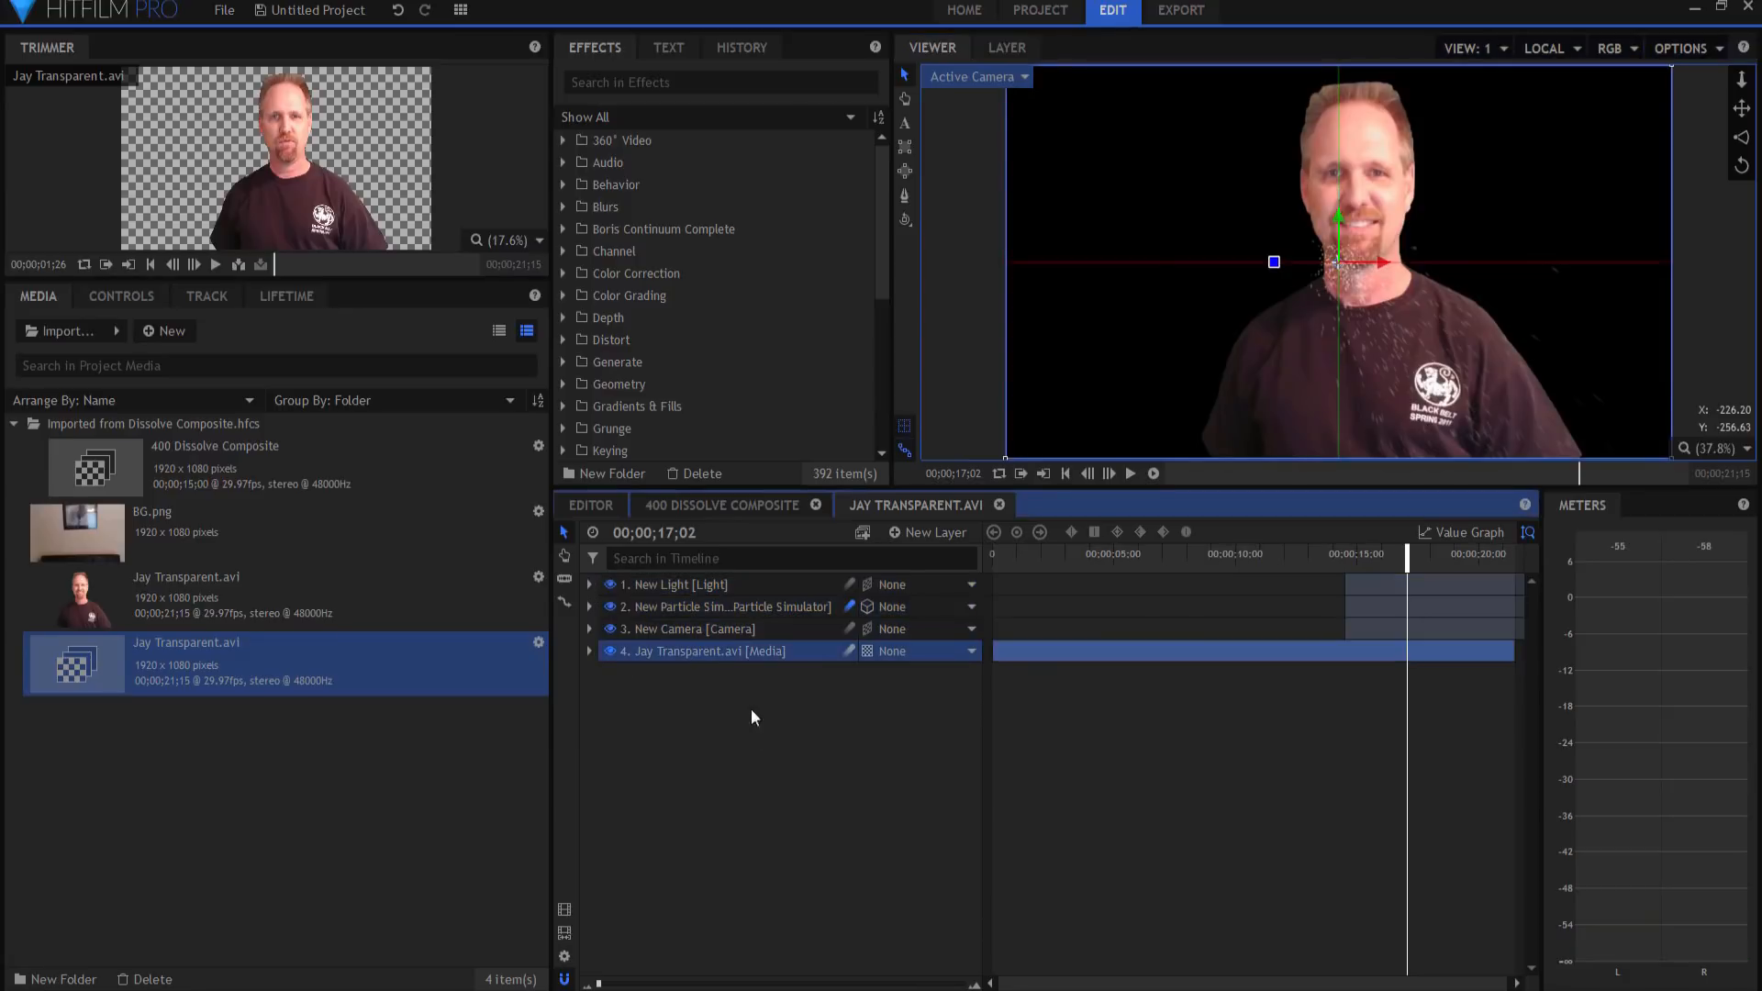
right_click(707, 653)
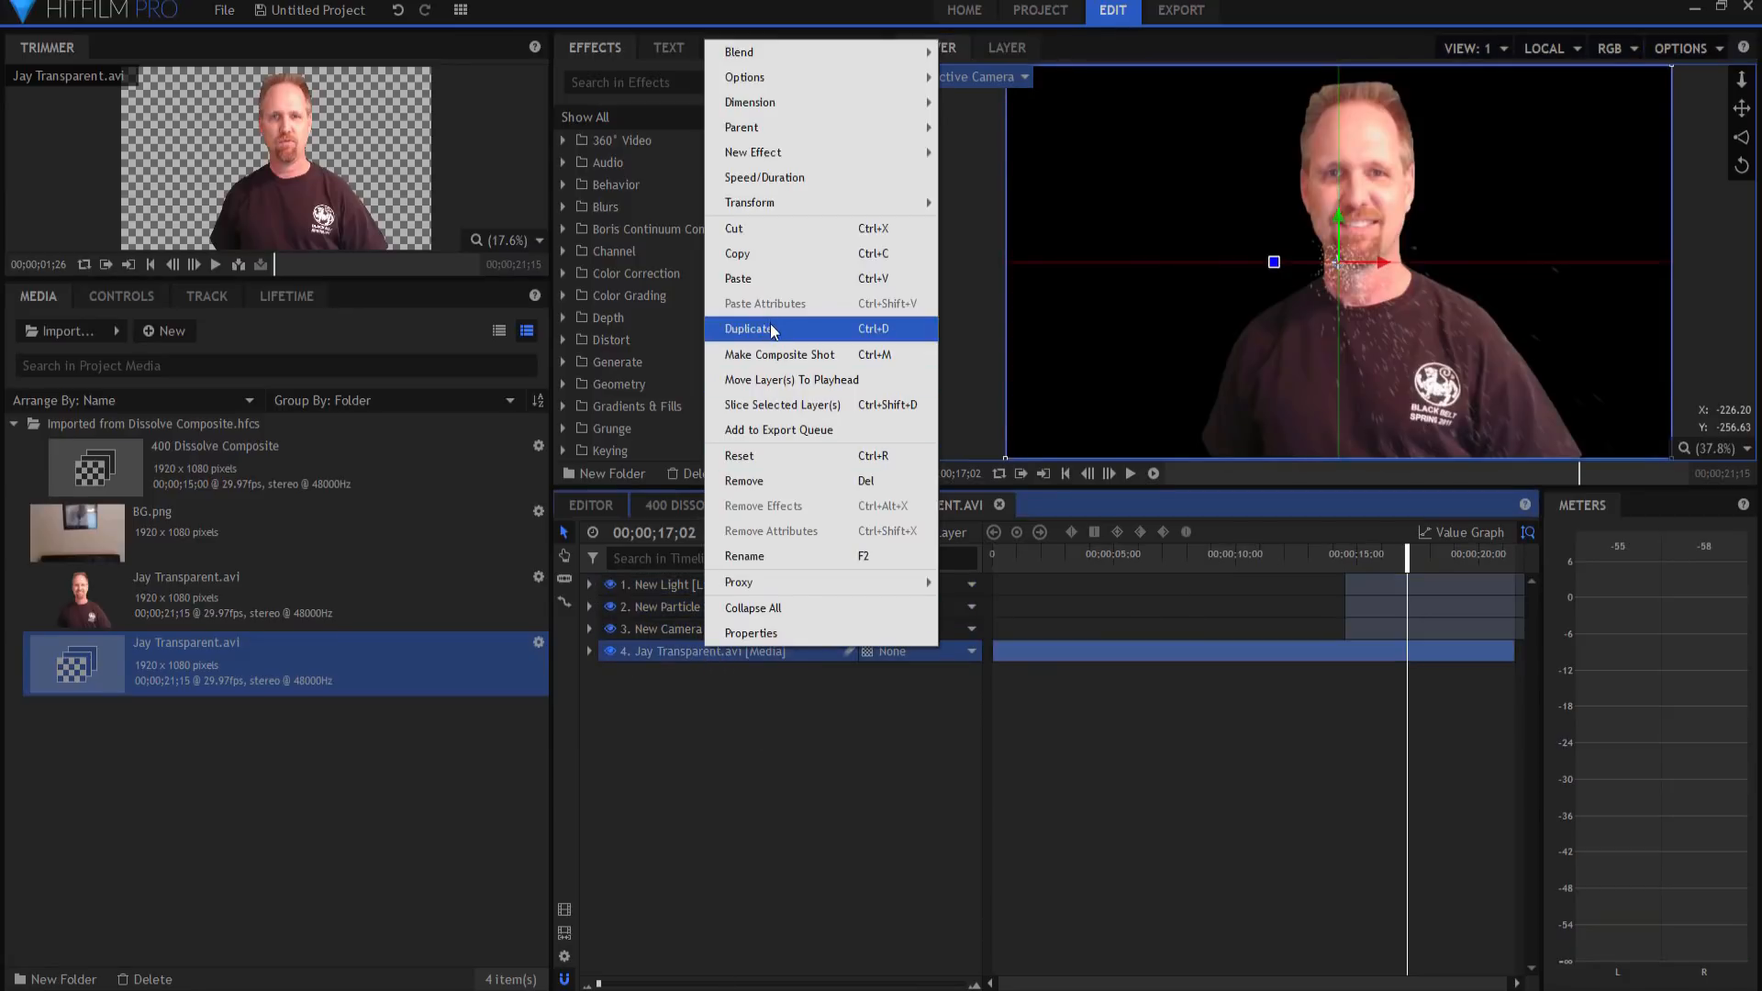
left_click(771, 356)
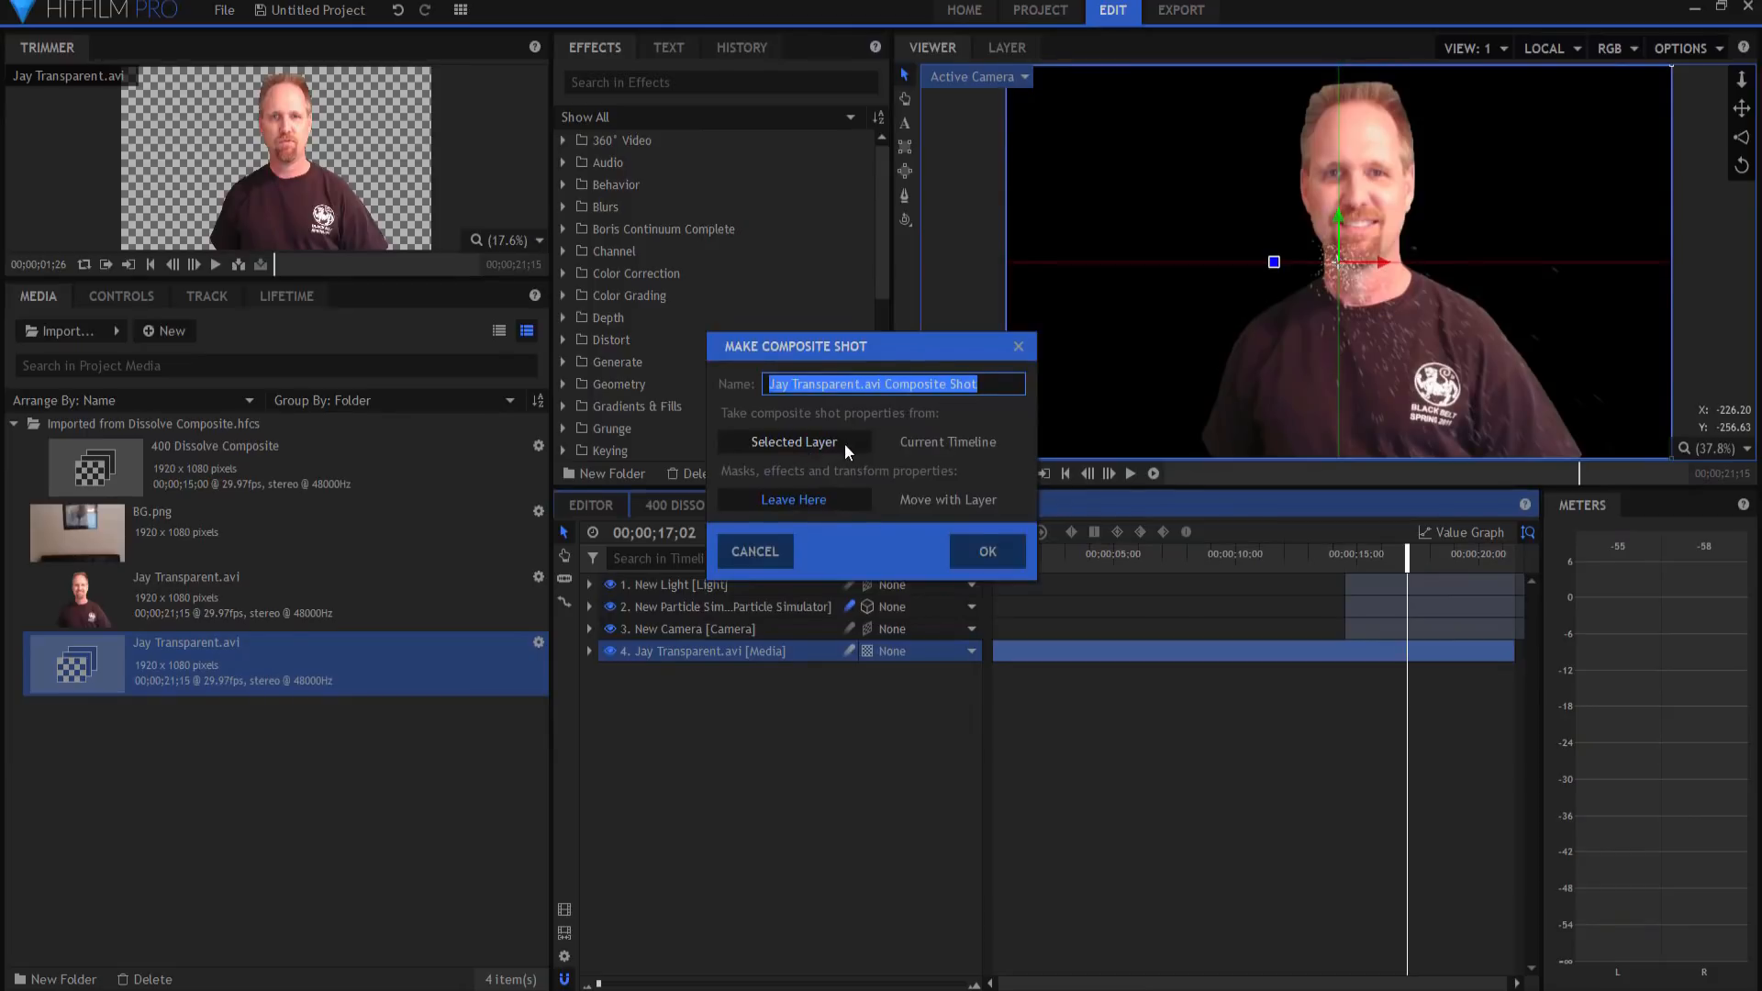
type("Jay Wipe")
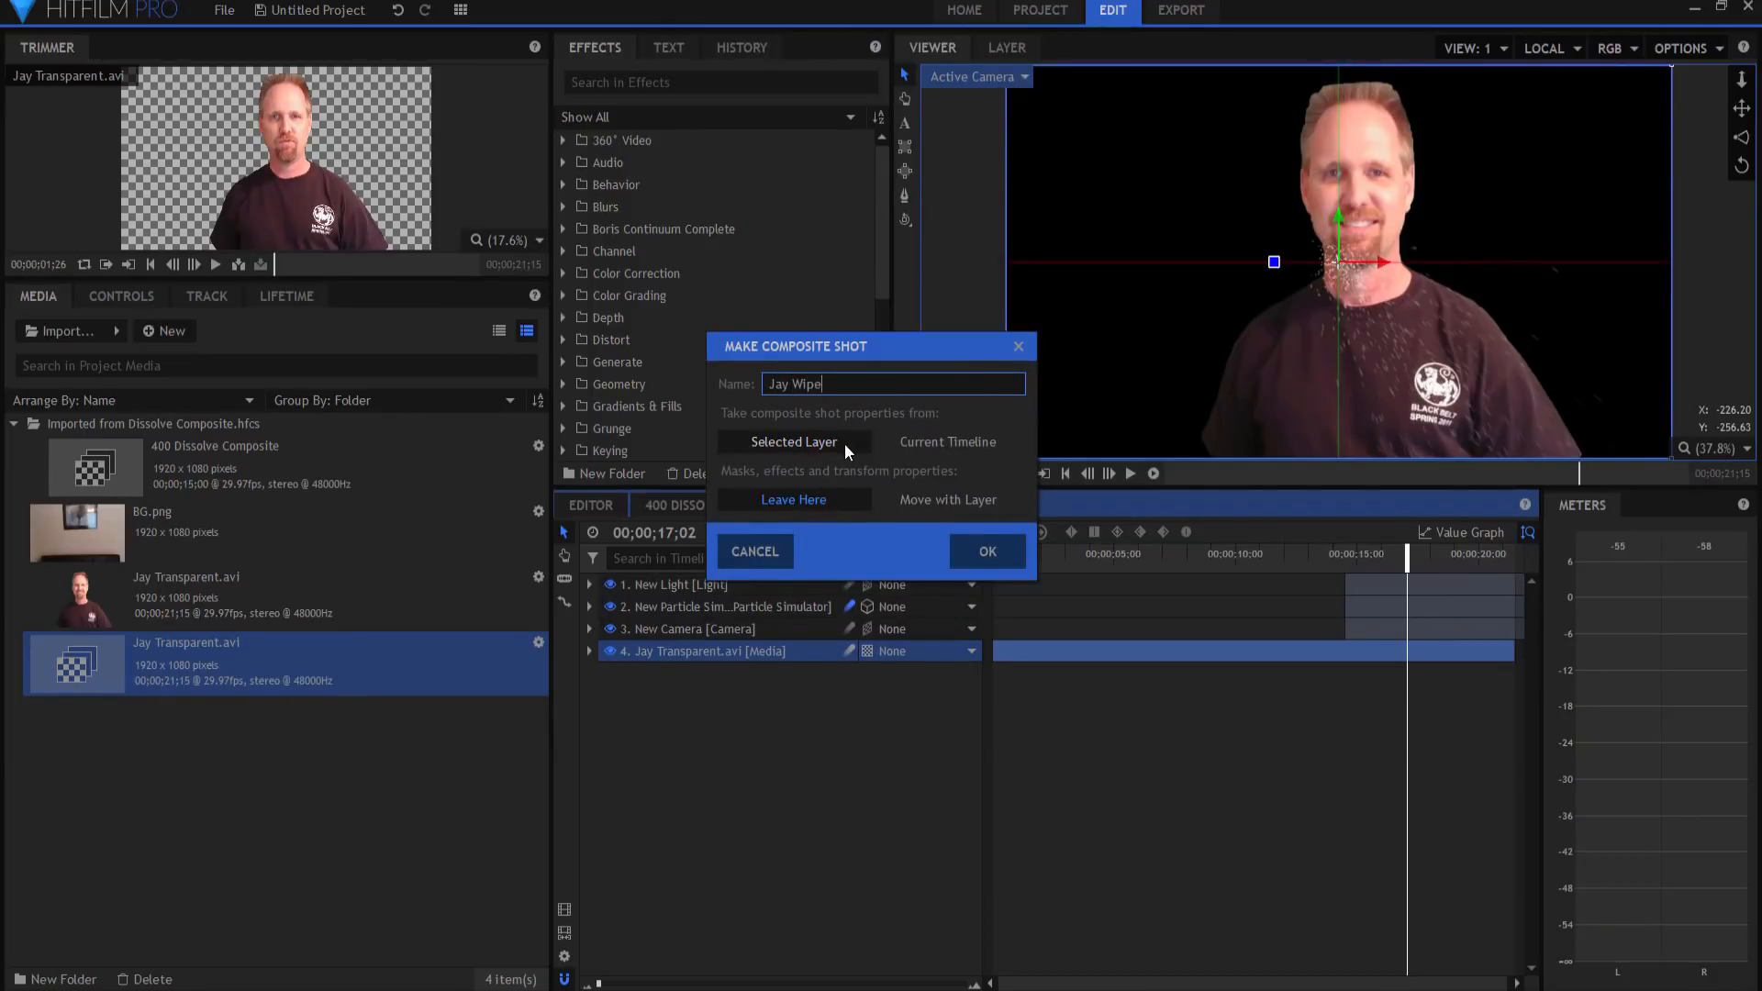
key("Return")
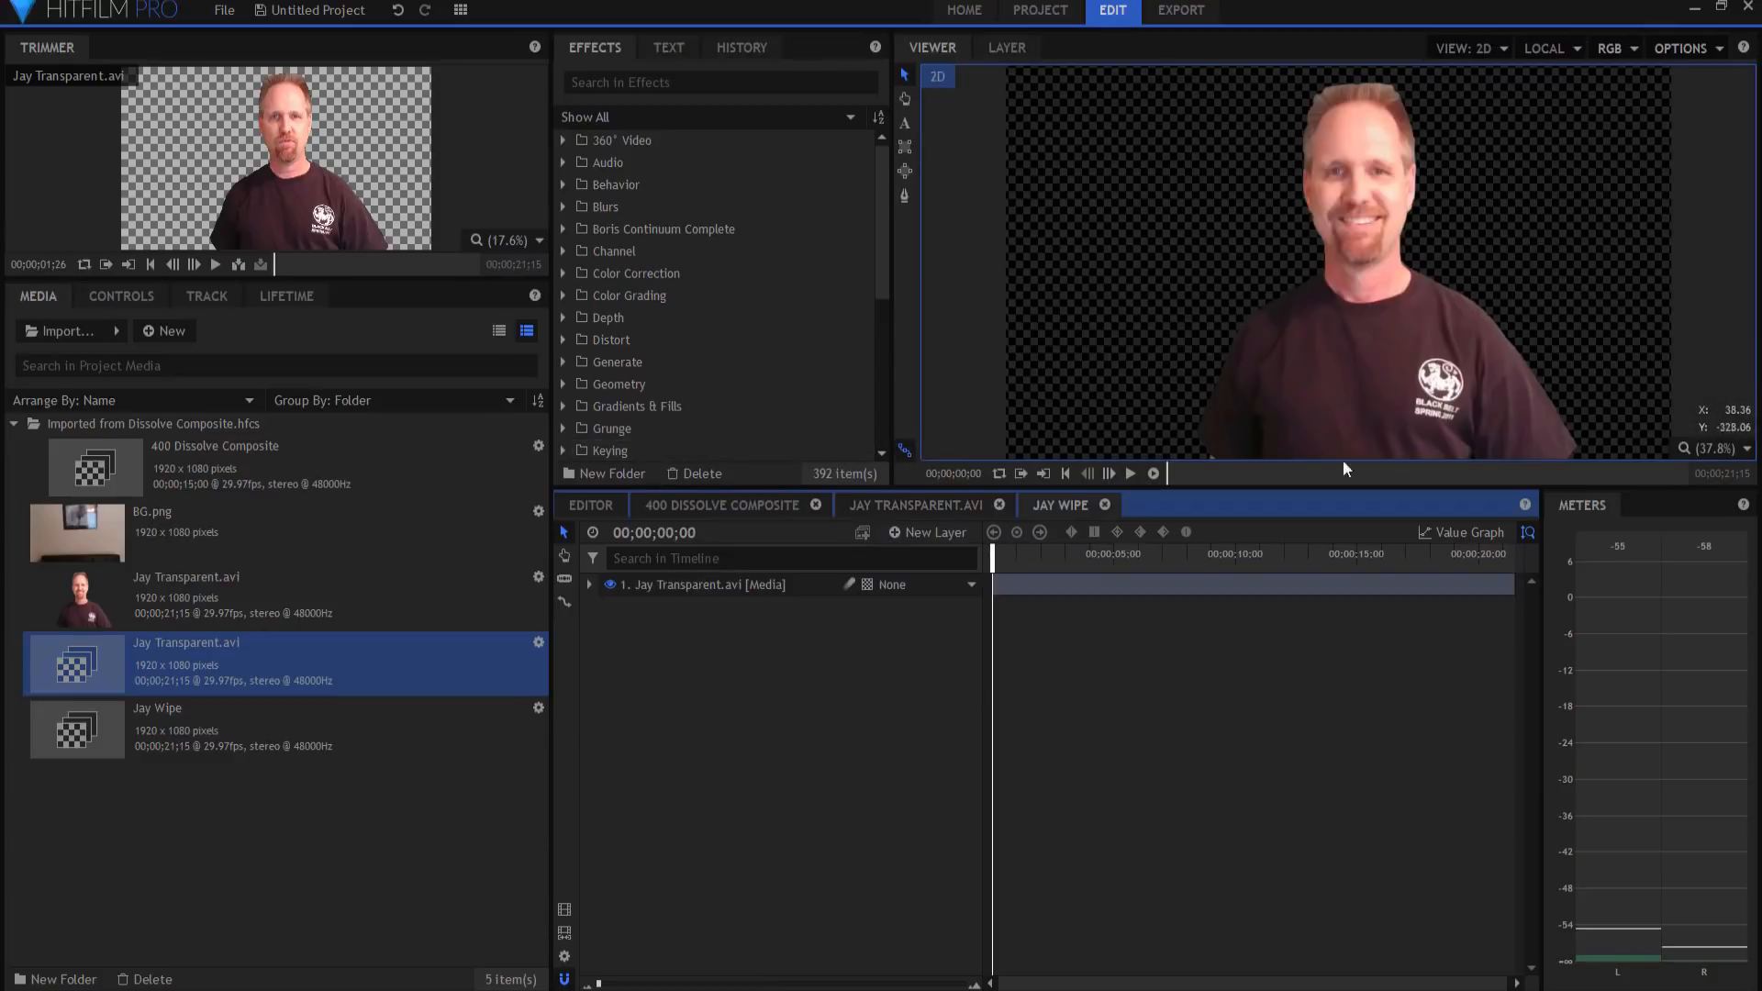
- At 00;00;14;15 in the wipe shot, draw a closed freehand mask loosely around the man on the AVI layer
left_click(1347, 560)
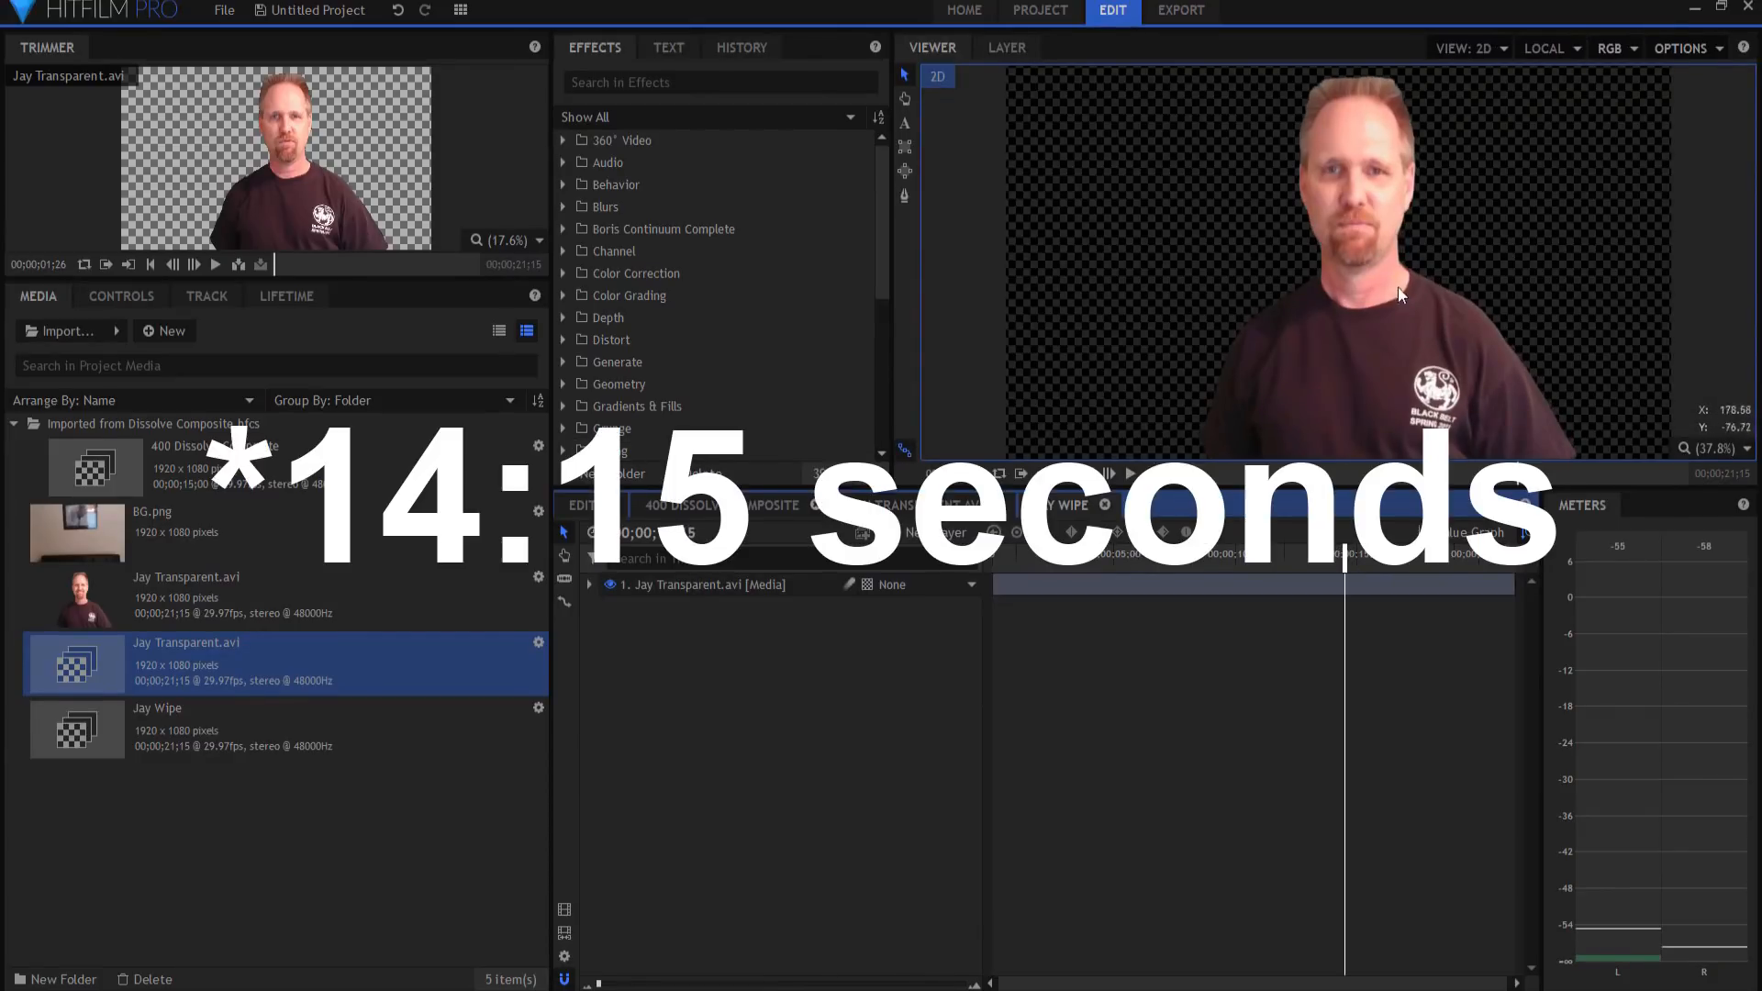
scroll(1396, 292, "down", 3)
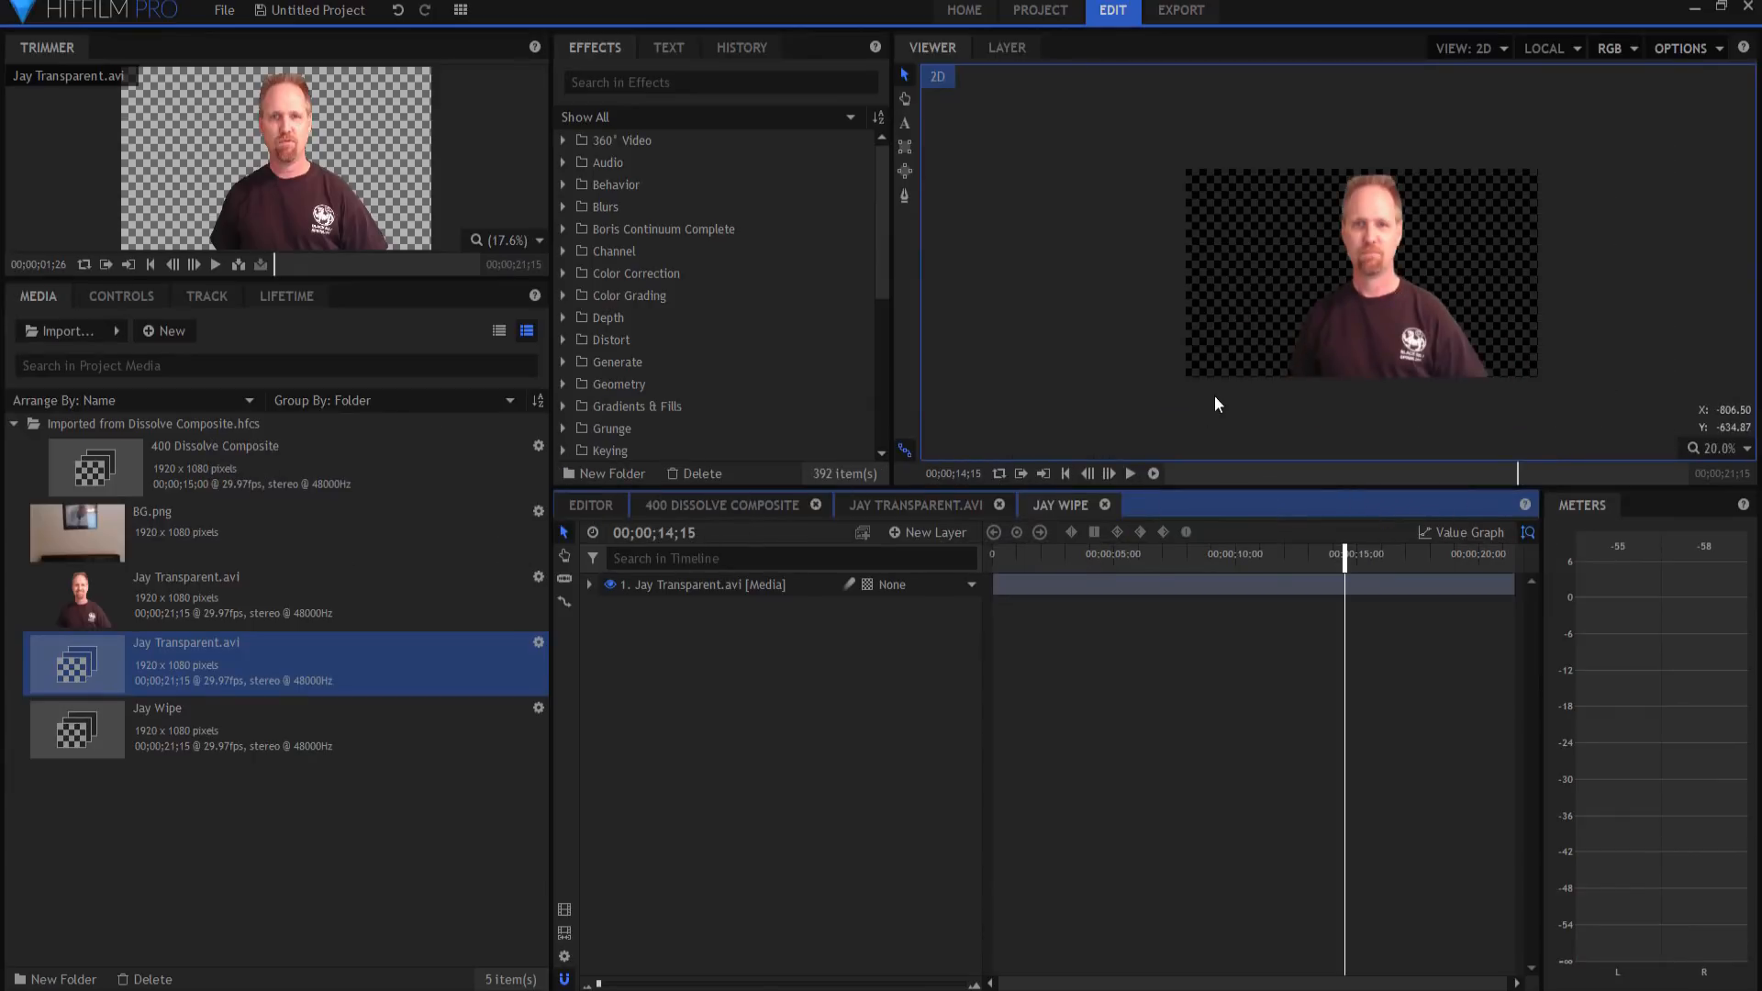
left_click(735, 585)
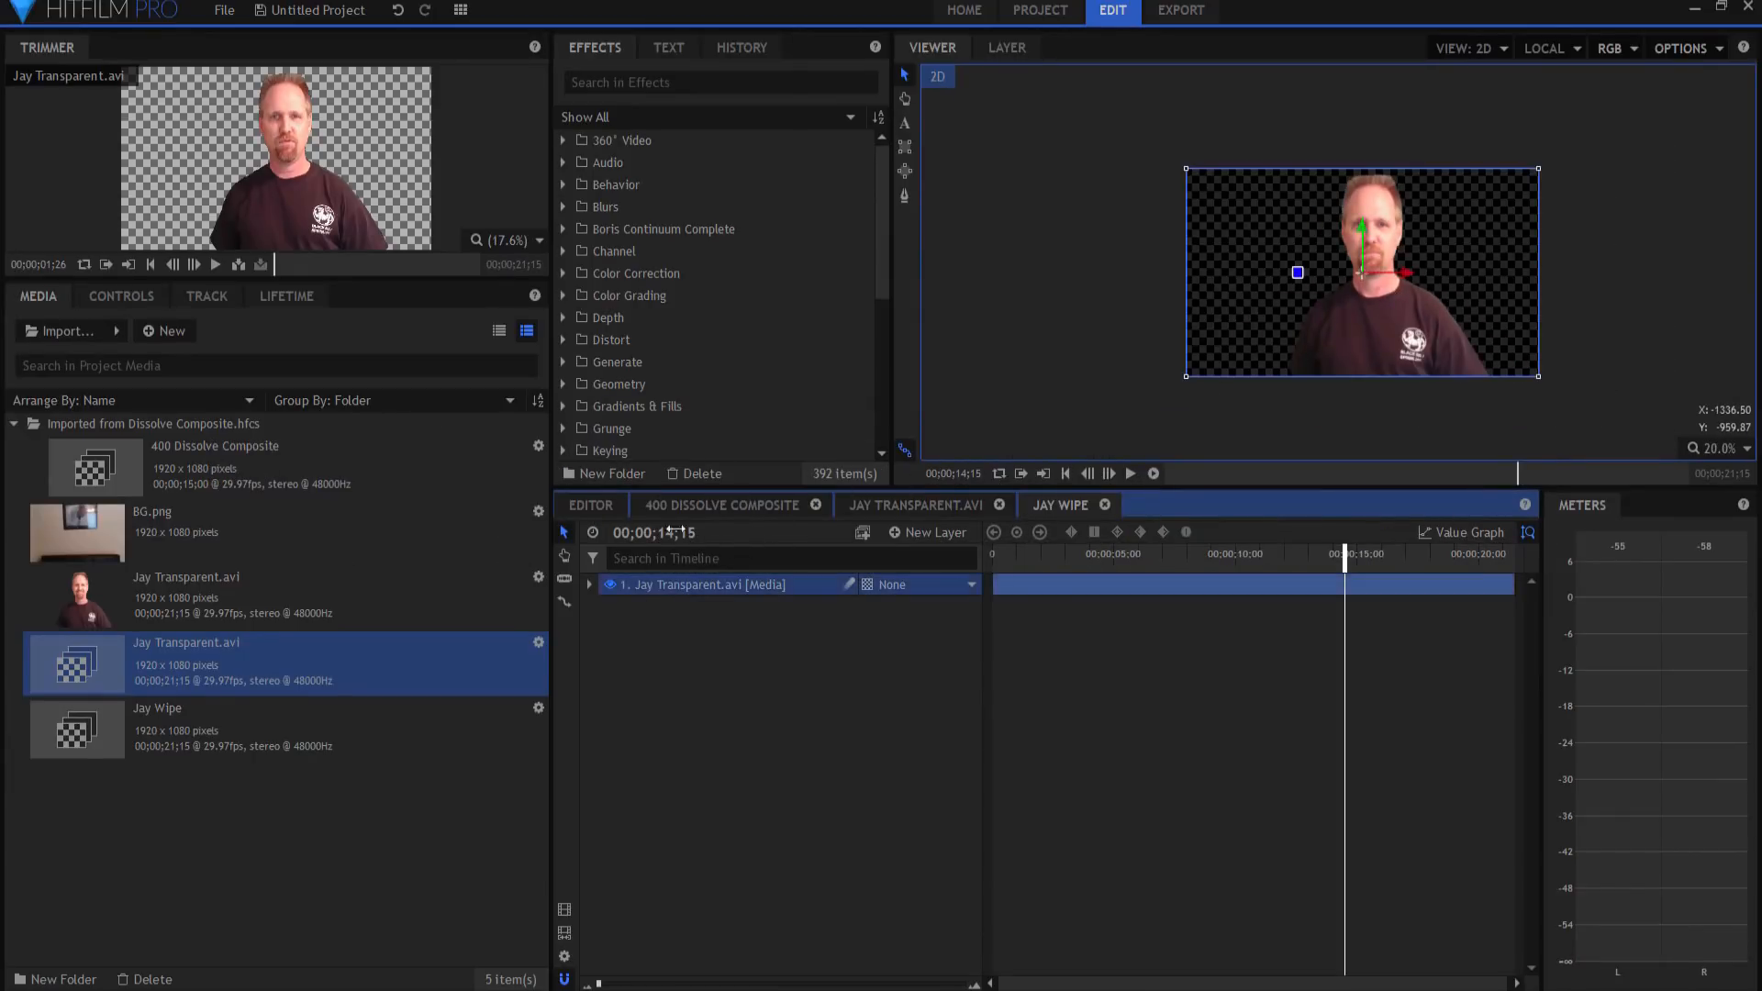
left_click(905, 195)
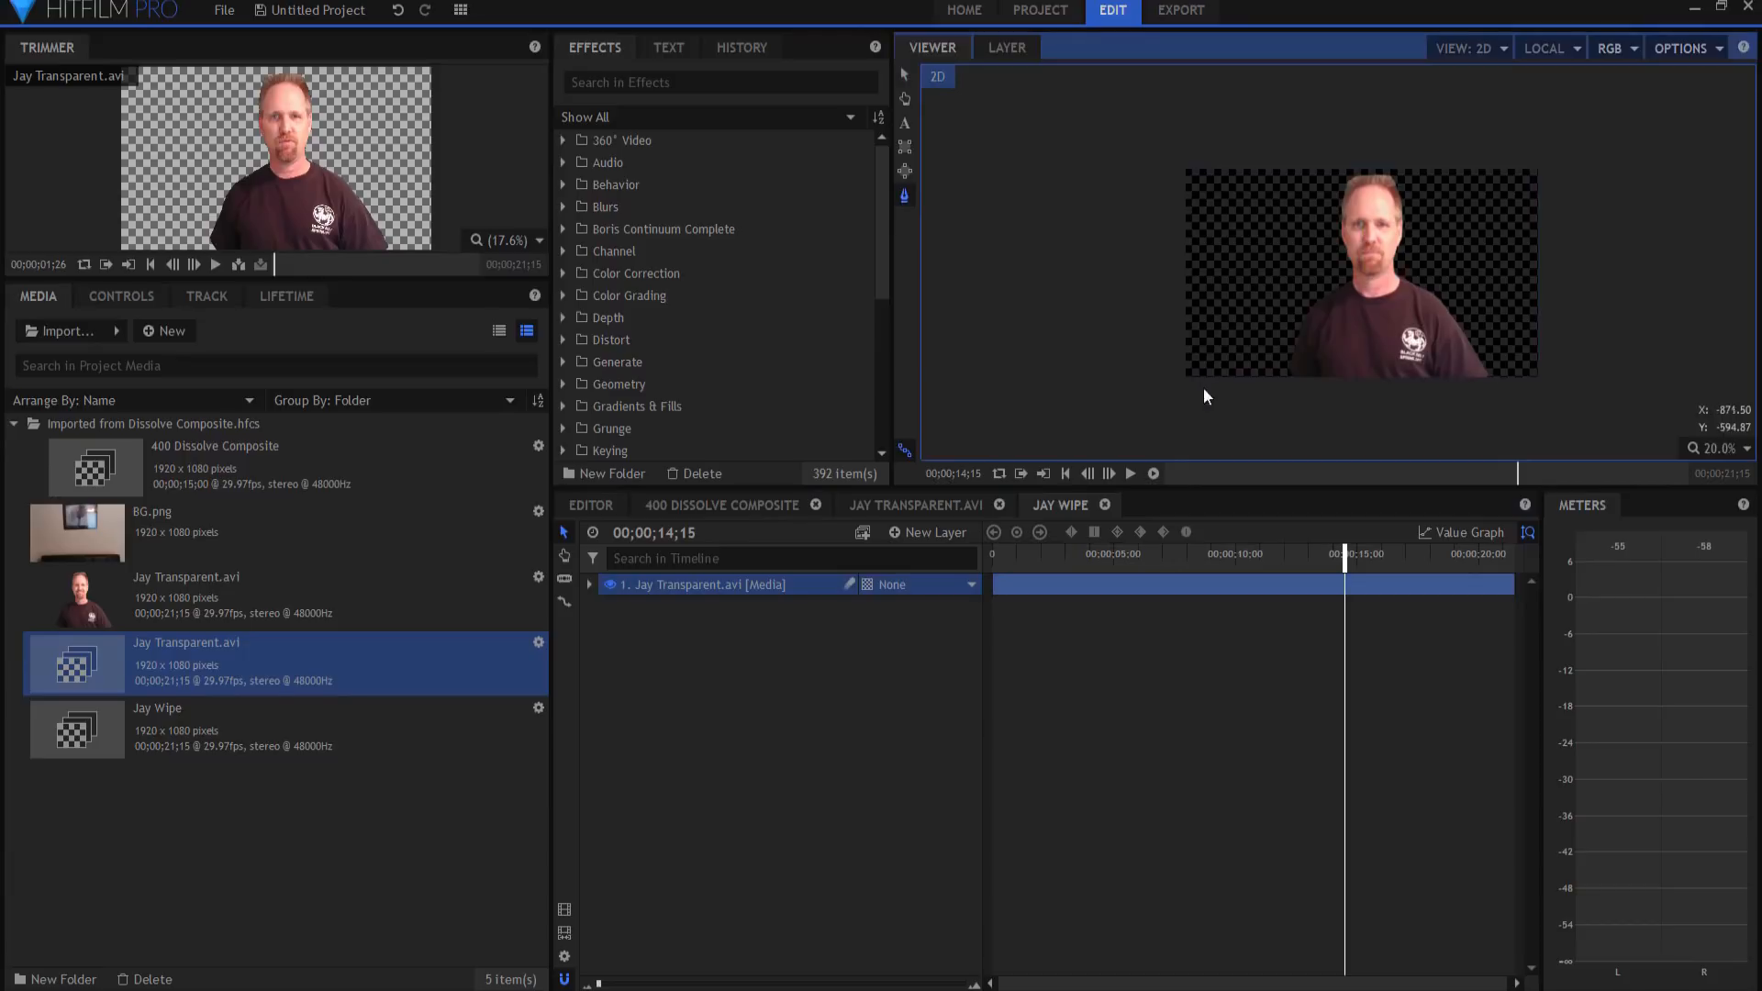
left_click(1266, 393)
left_click(1278, 311)
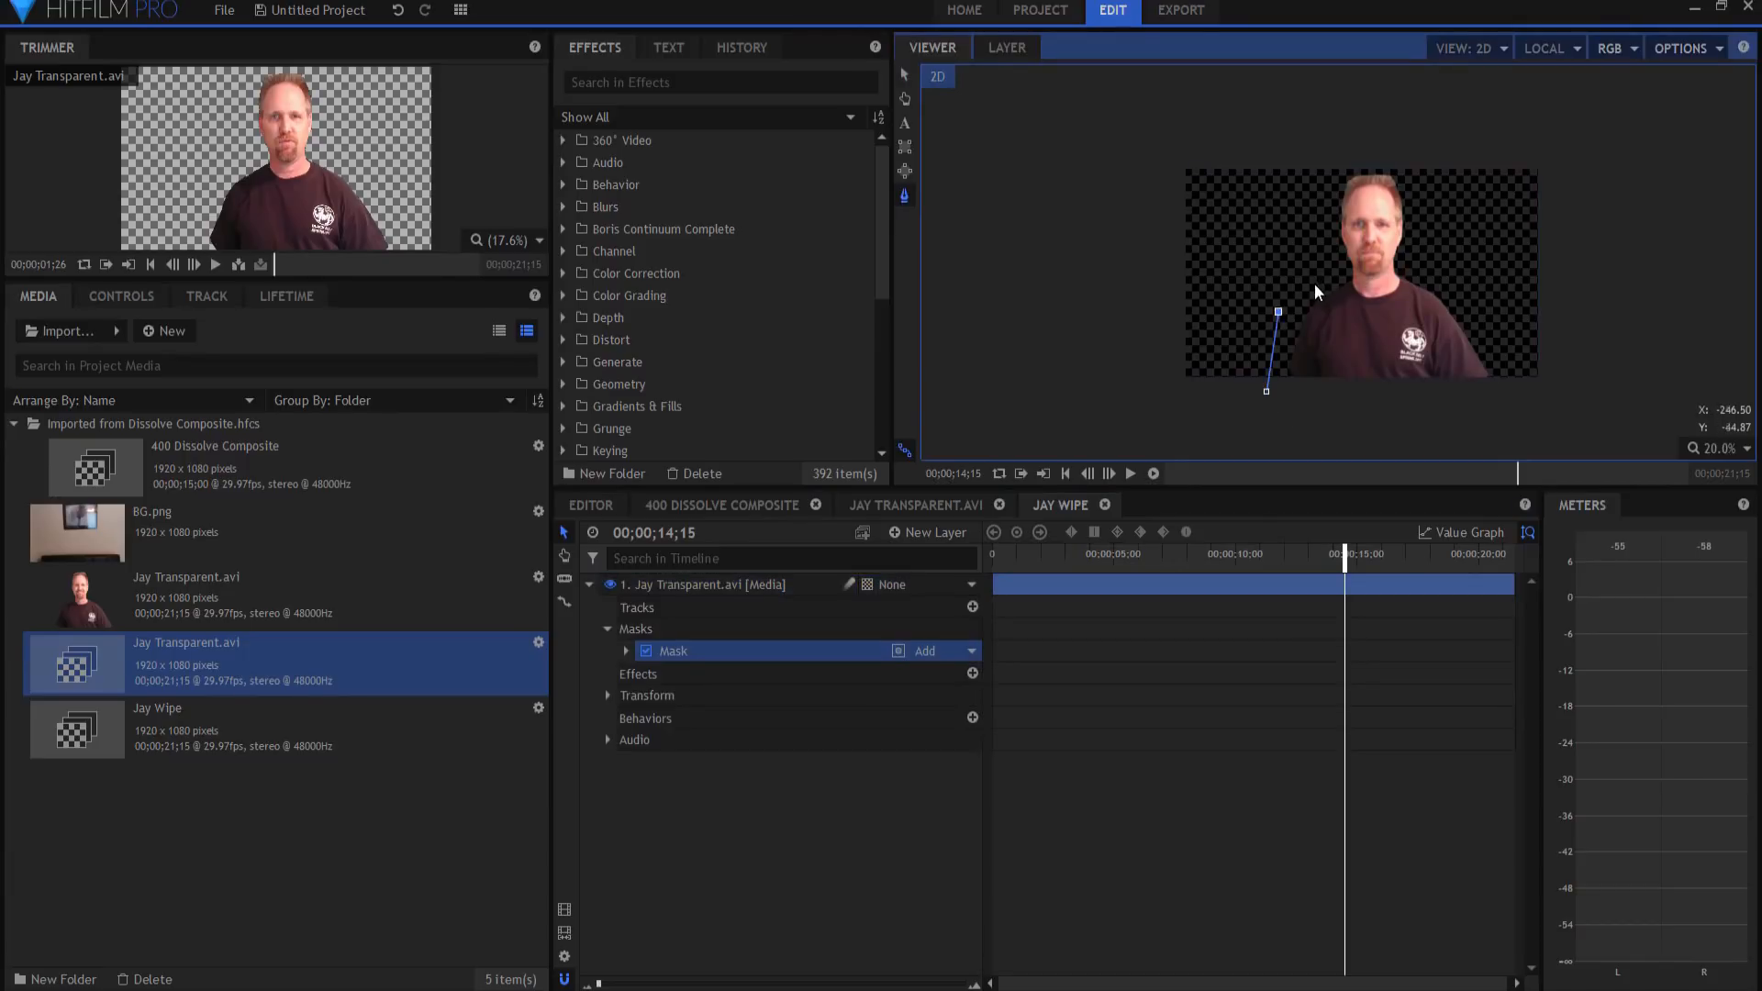
left_click(1319, 279)
left_click(1329, 158)
left_click(1424, 154)
left_click(1431, 266)
left_click(1522, 396)
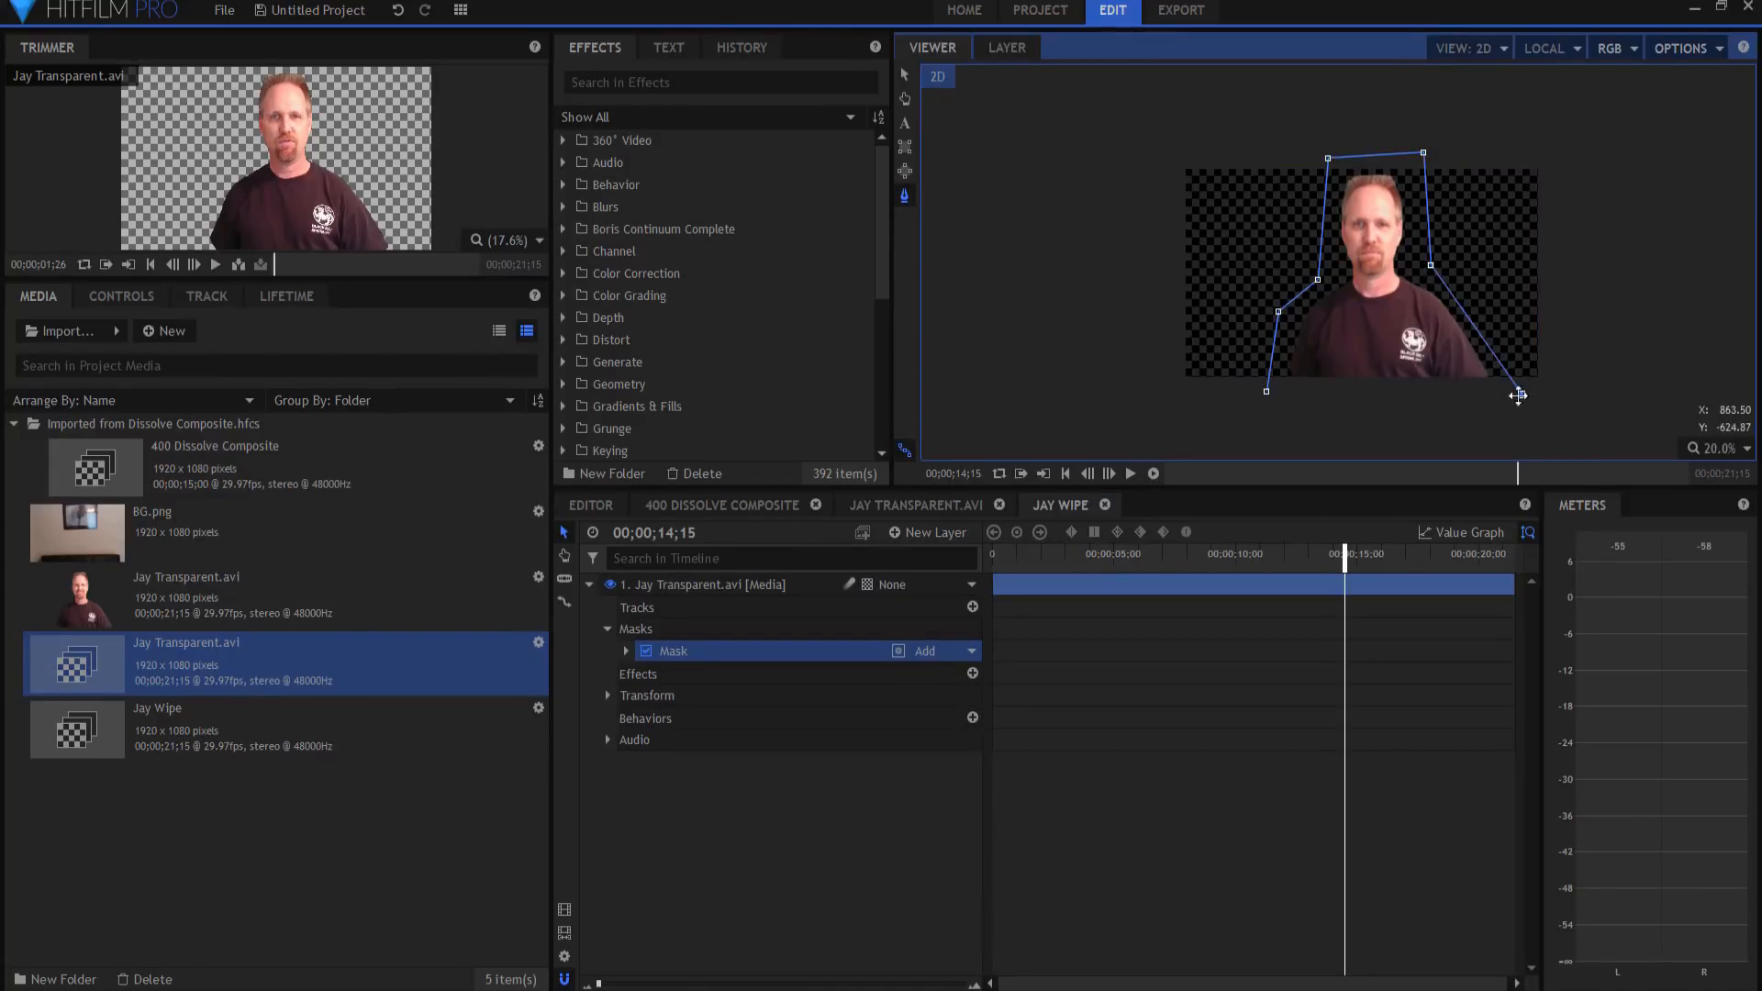
left_click(1268, 392)
- Refine the mask outline by lowering its bottom corners and widening it around the shoulder on the image's right side with an extra point
left_click_drag(1264, 393, 1263, 403)
left_click_drag(1449, 268, 1451, 273)
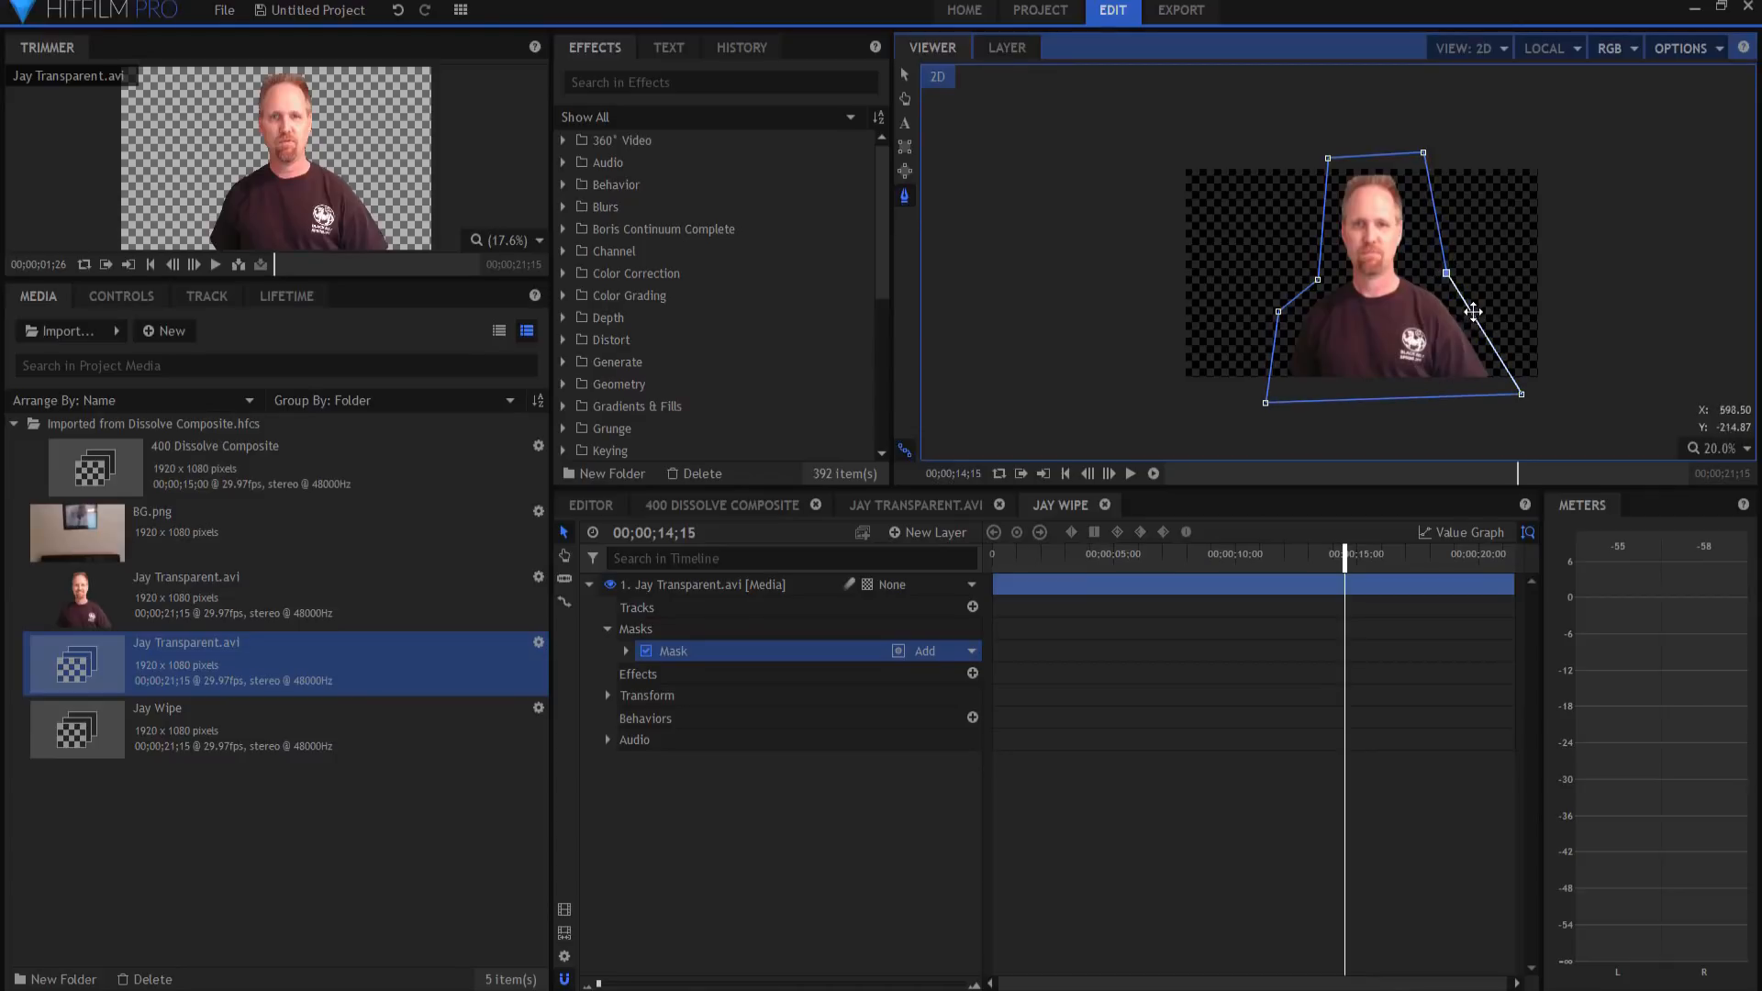
left_click_drag(1470, 314, 1488, 295)
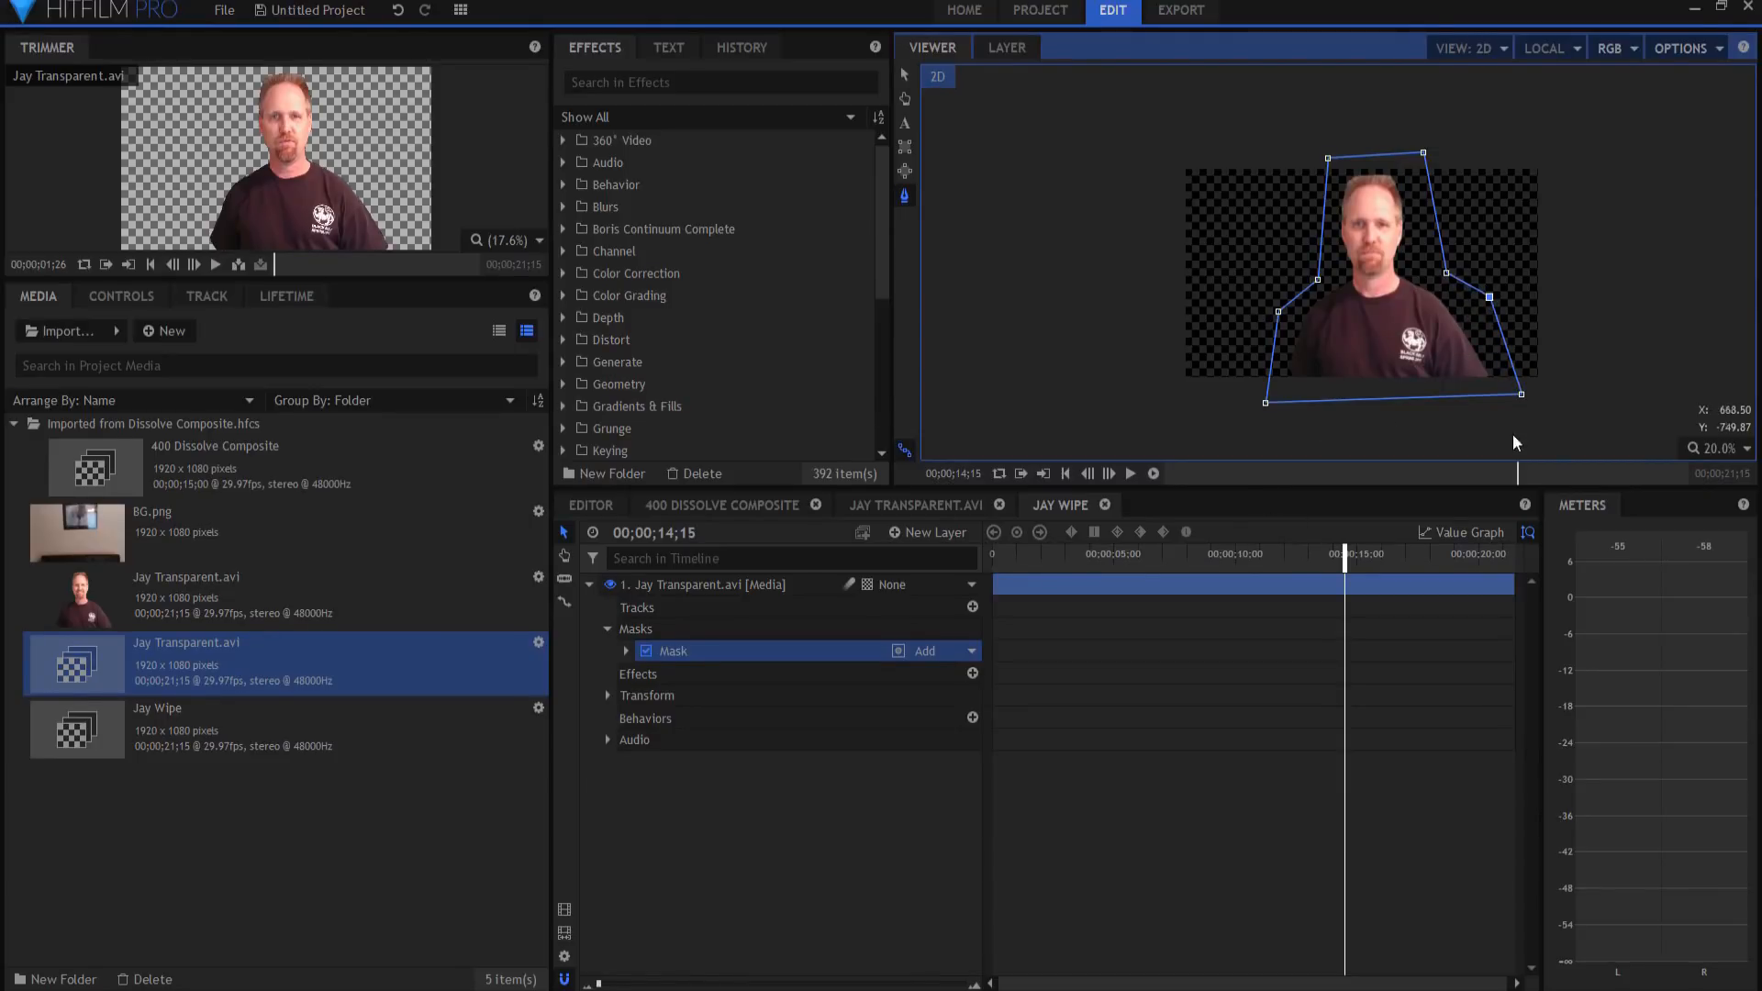
left_click_drag(1521, 397, 1517, 402)
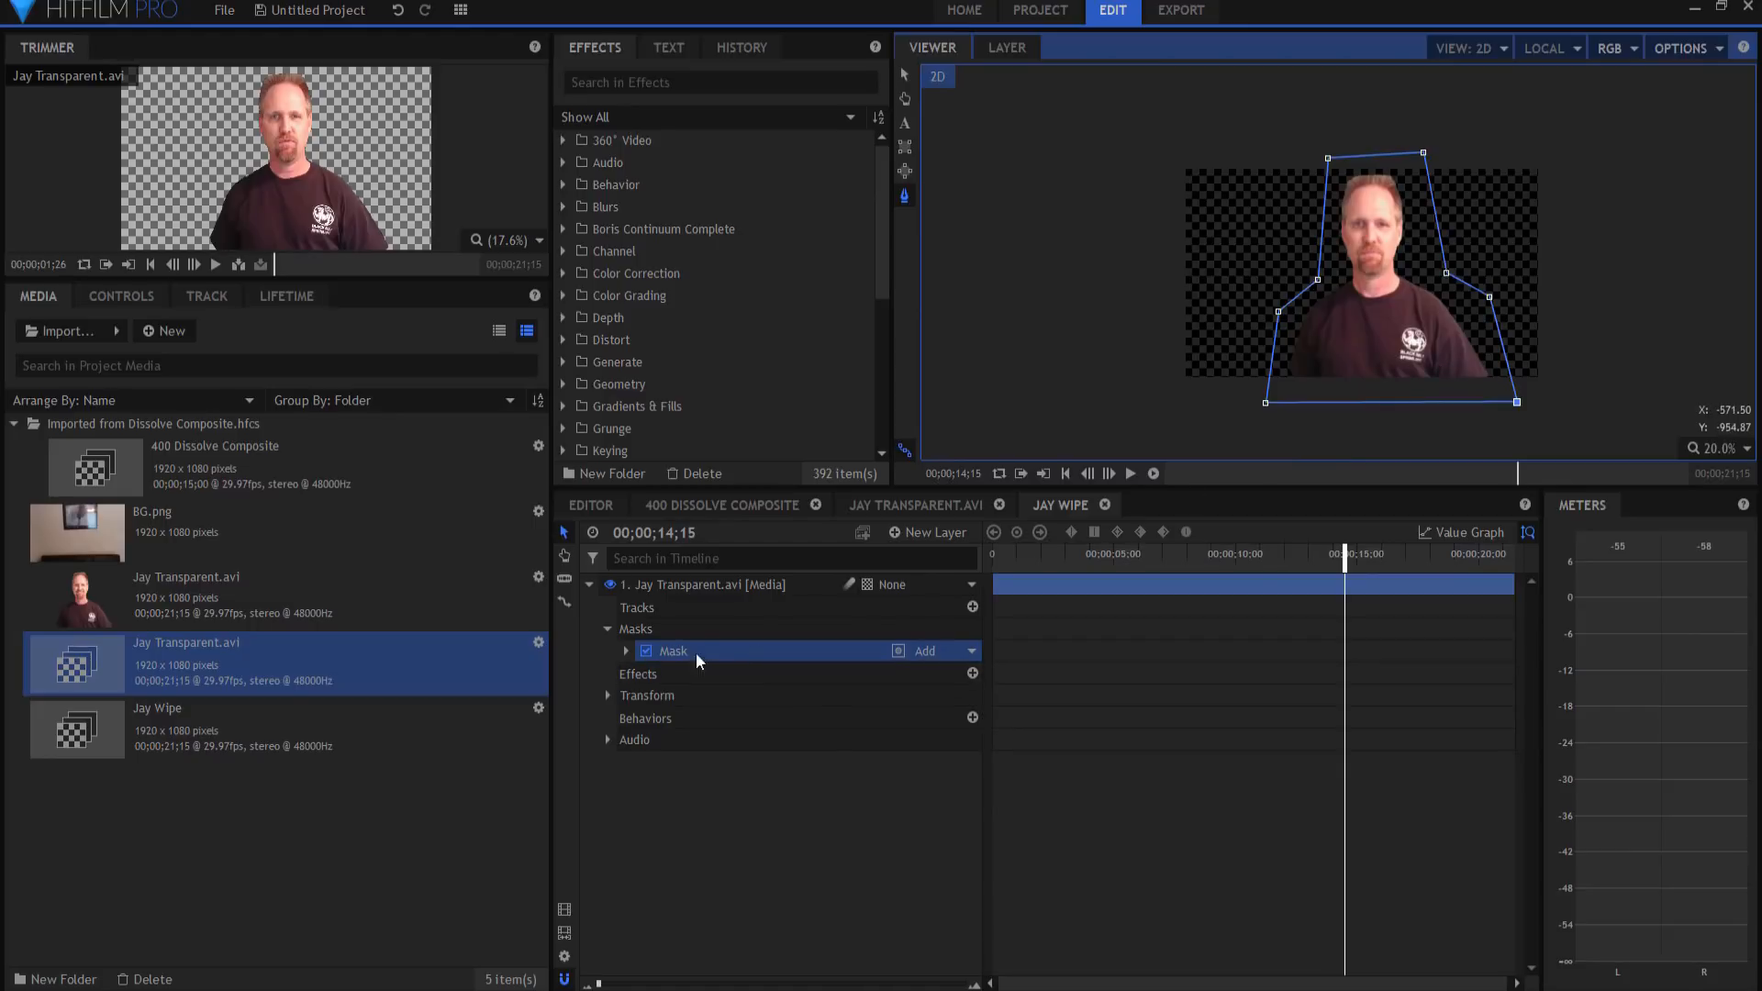
- Enable keyframing for the mask's Path at 00;00;14;15
left_click(627, 653)
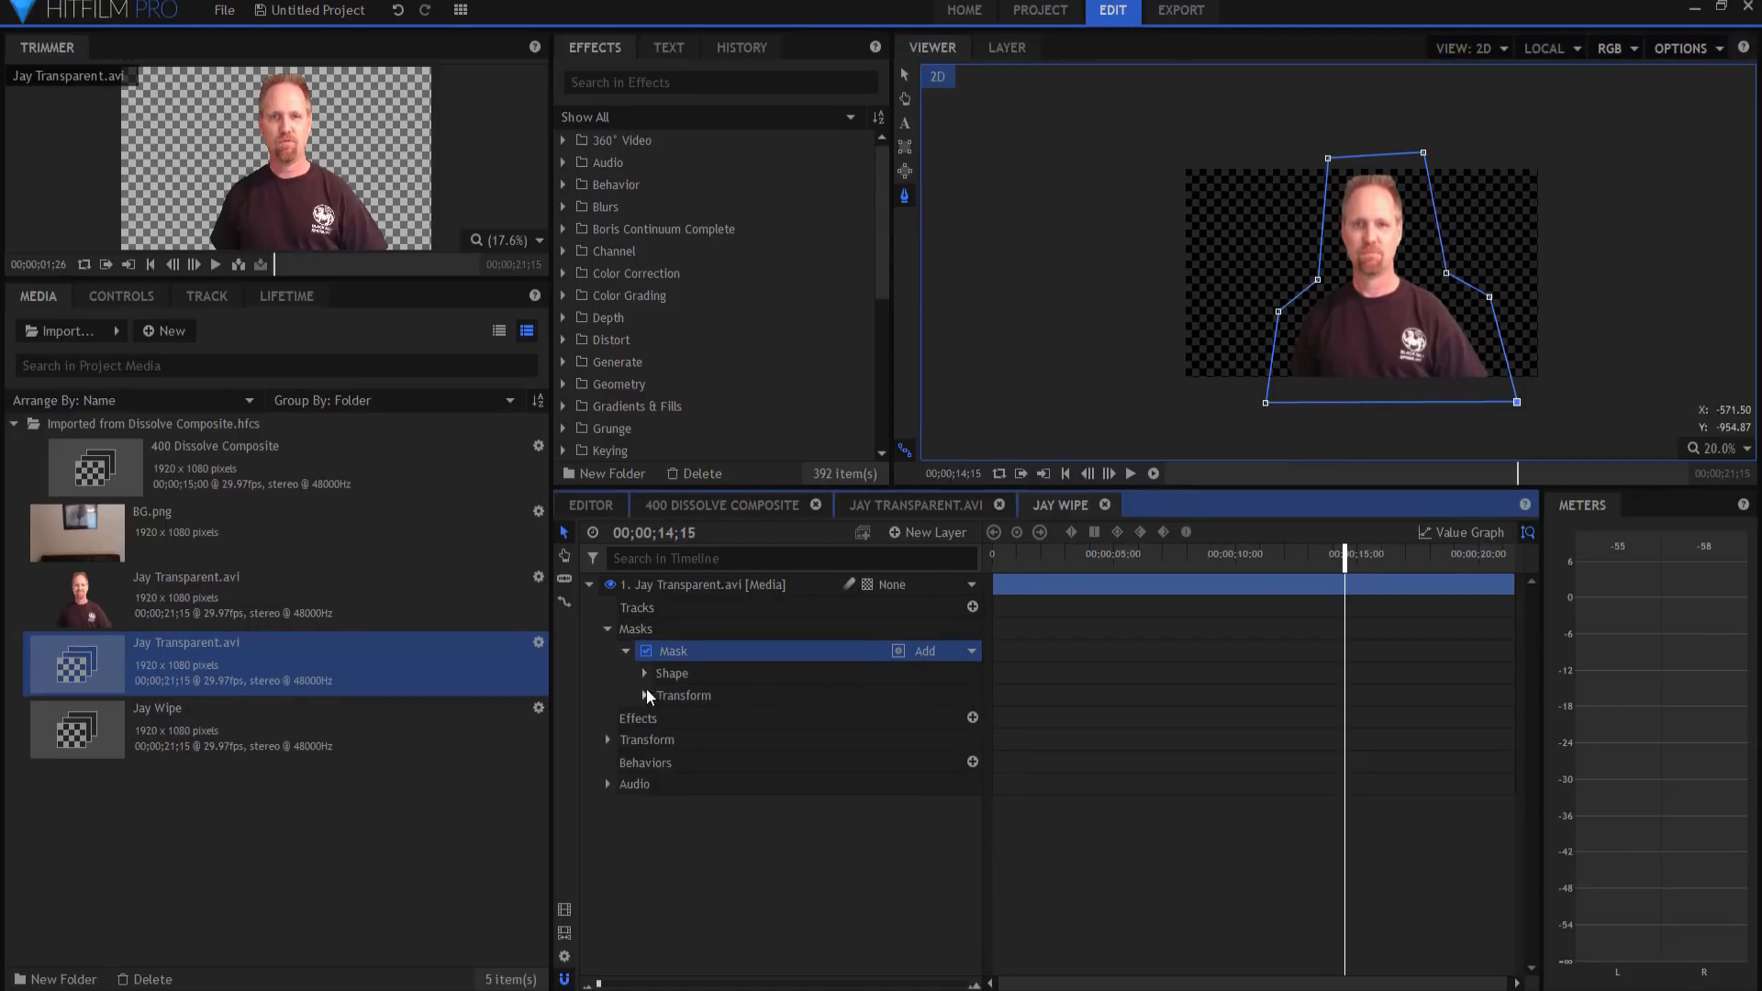
left_click(645, 673)
left_click(643, 675)
left_click(646, 696)
left_click(680, 719)
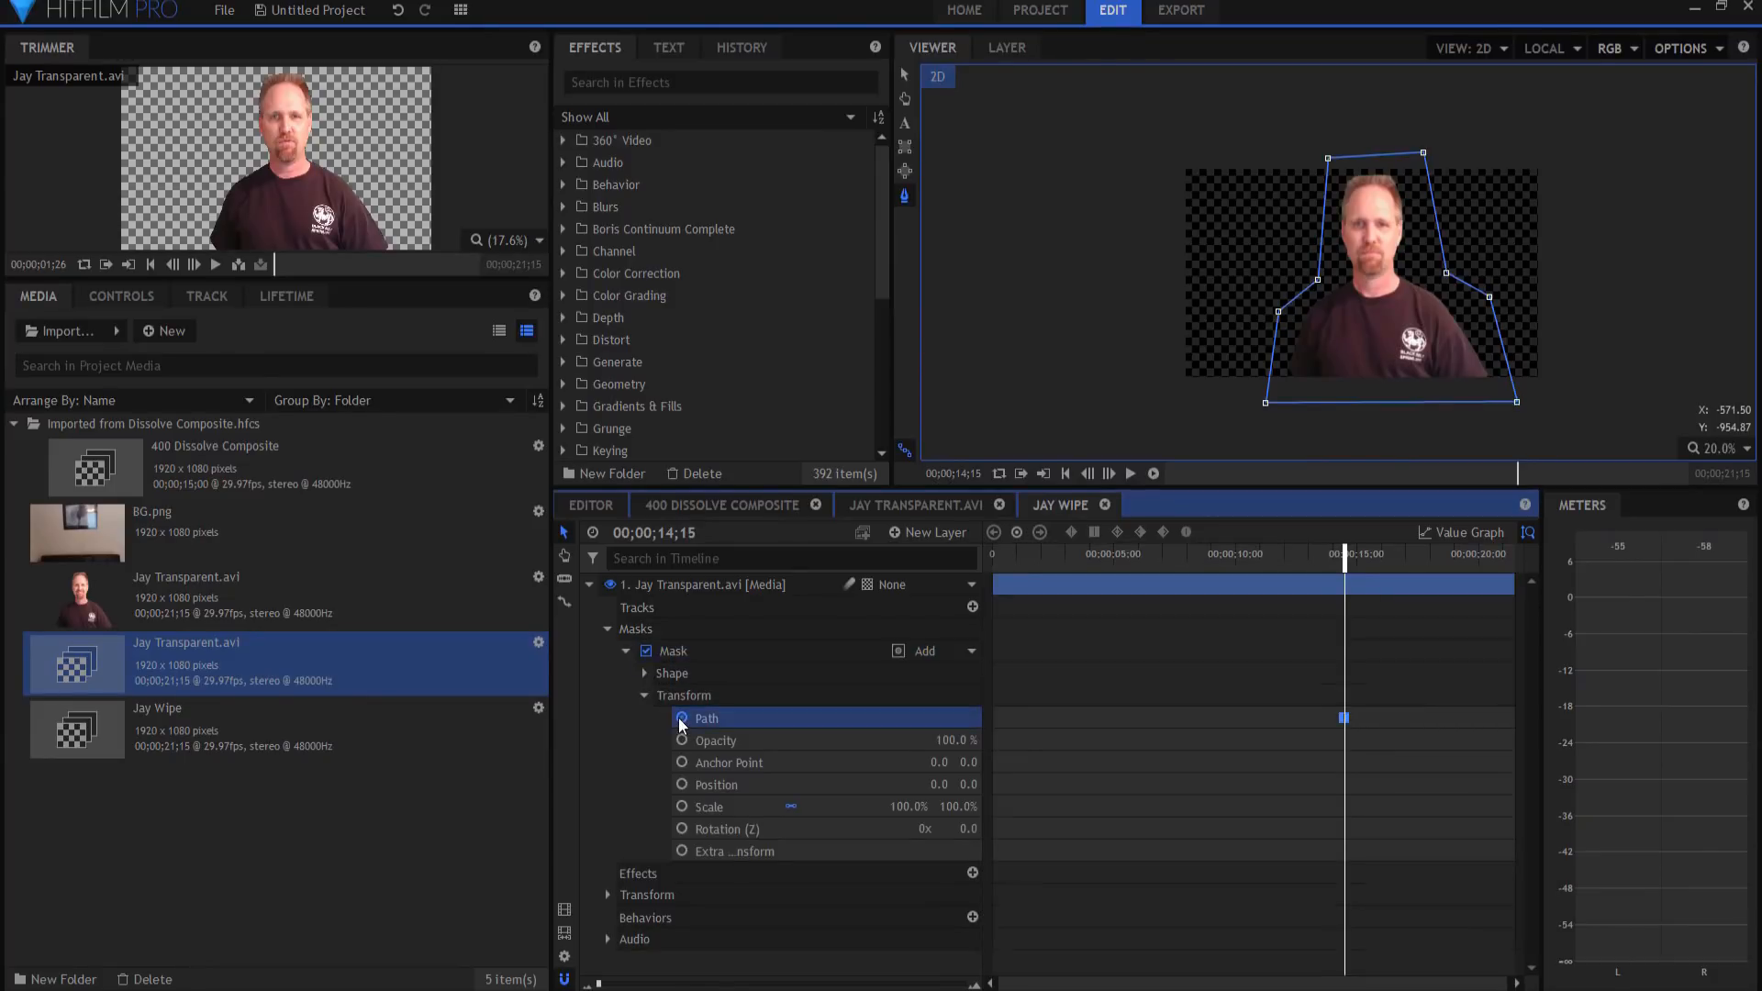
- At 00;00;18;15, move the mask's upper and side points below the frame to collapse it into a flat line
left_click(668, 533)
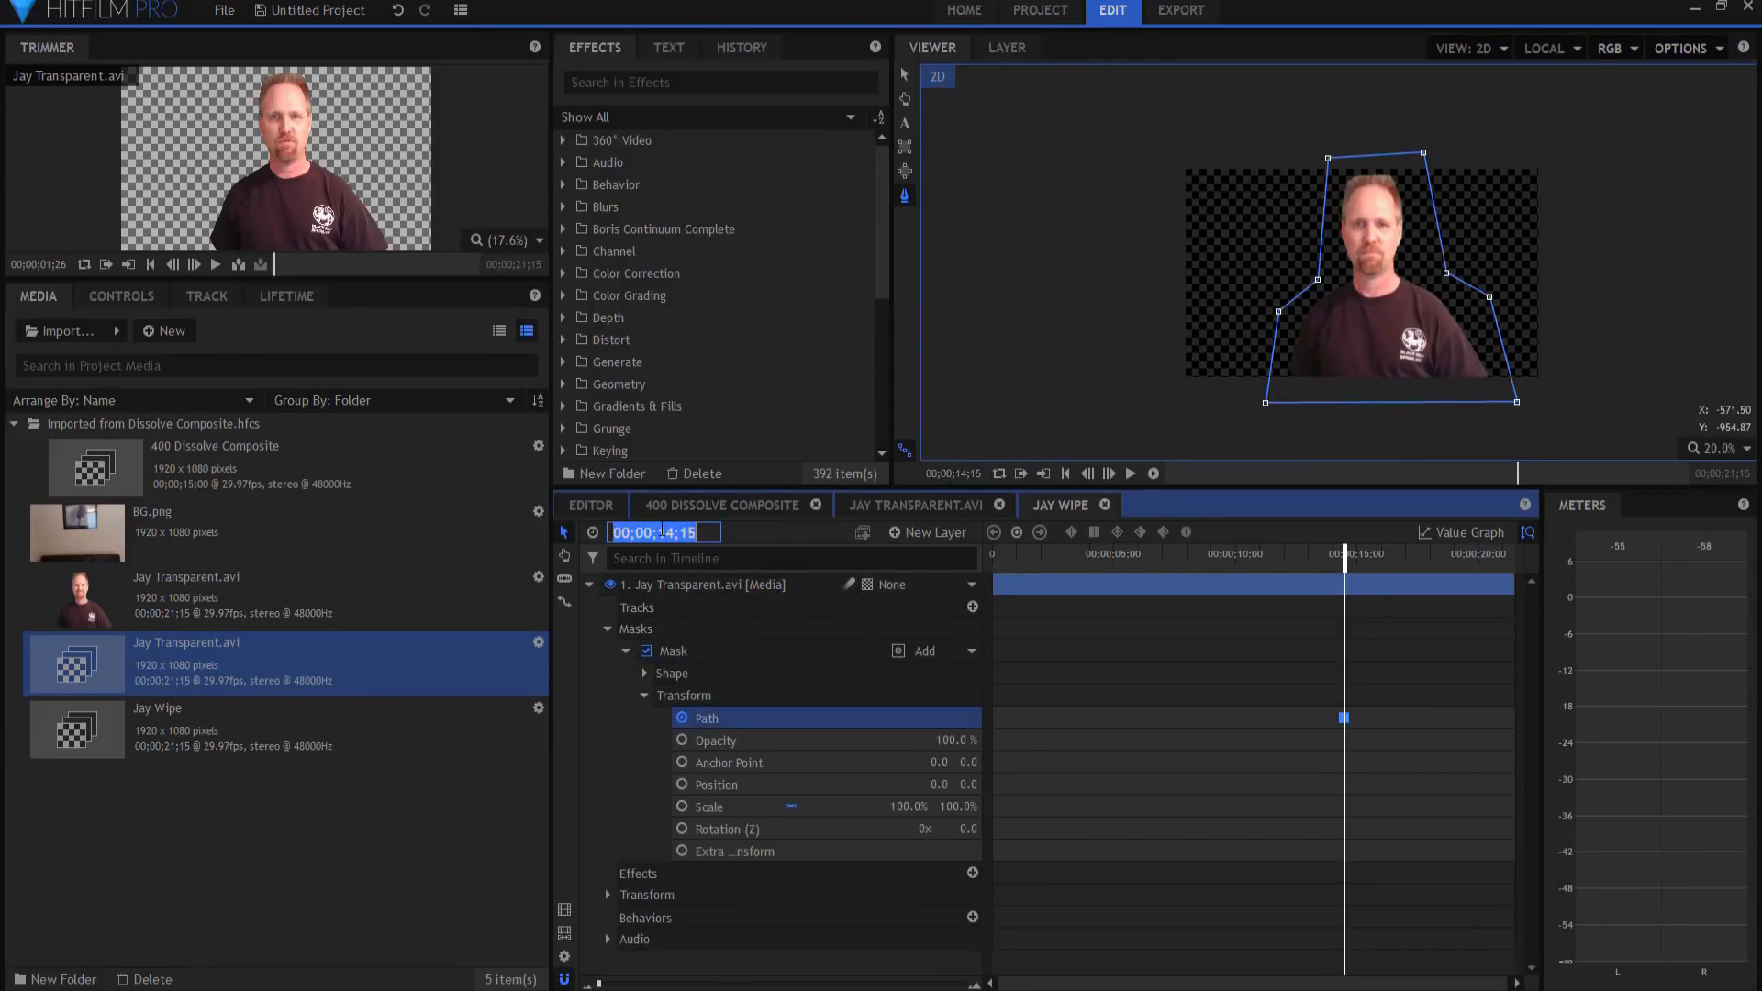
left_click(664, 533)
type("8")
key("Return")
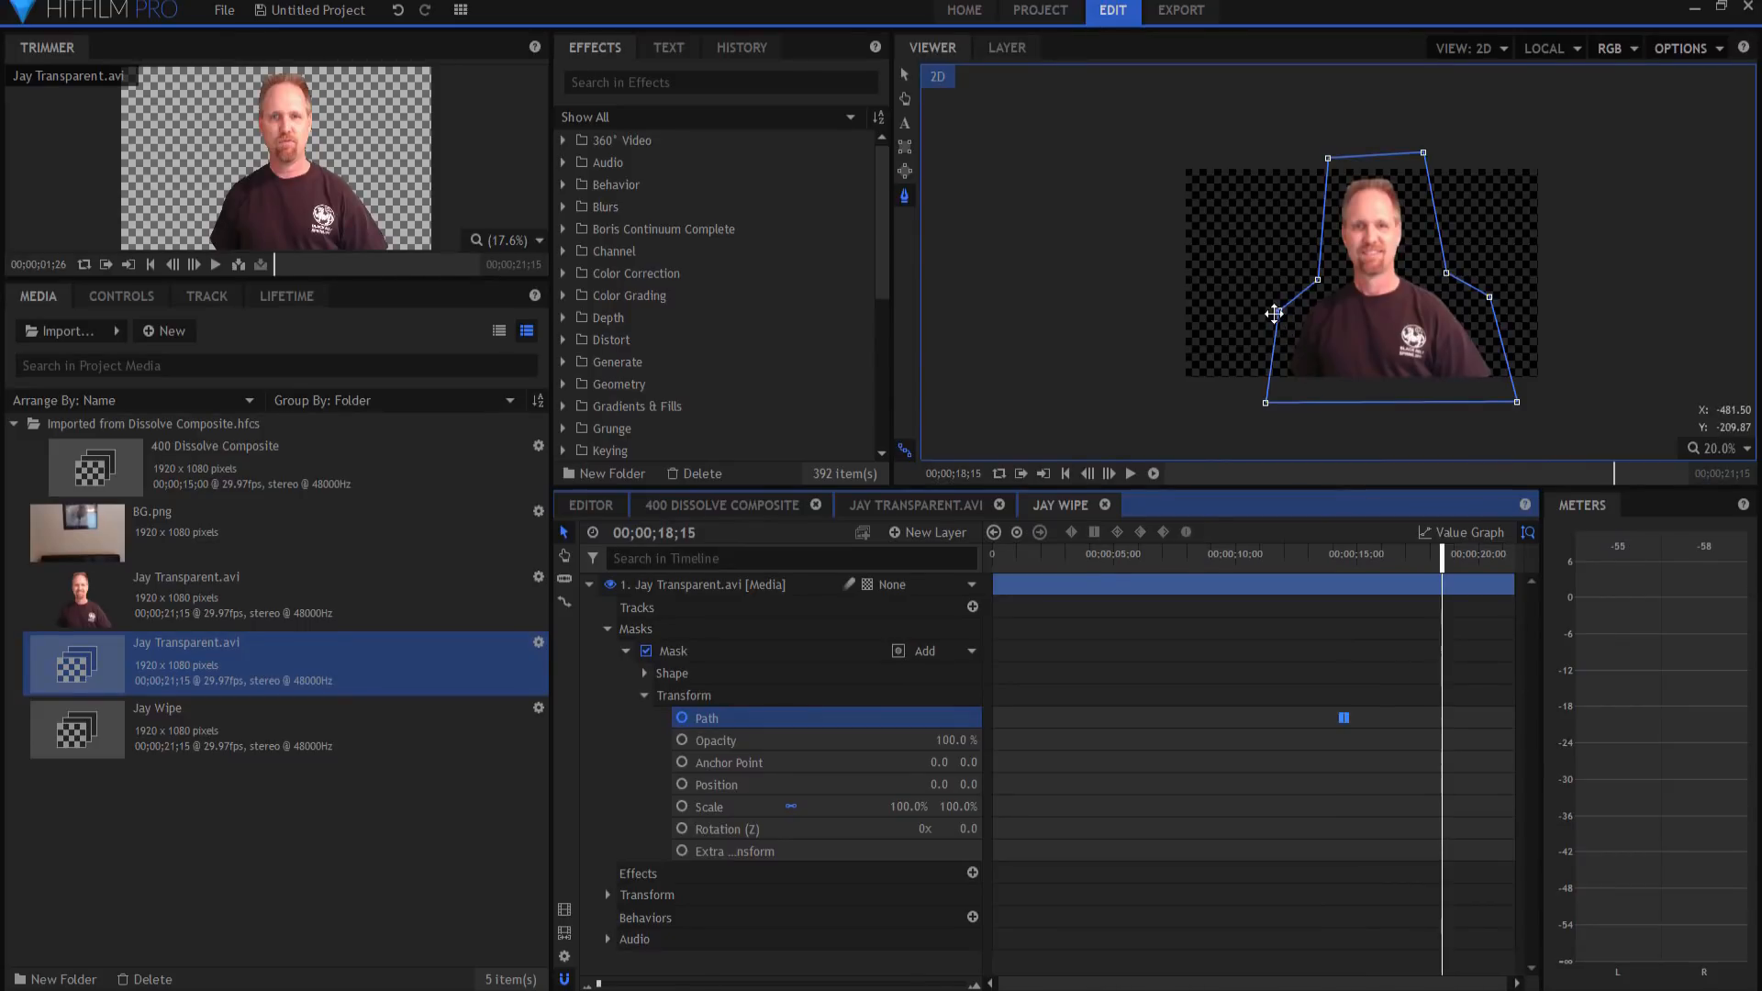
left_click_drag(1280, 312, 1291, 402)
left_click_drag(1317, 280, 1320, 401)
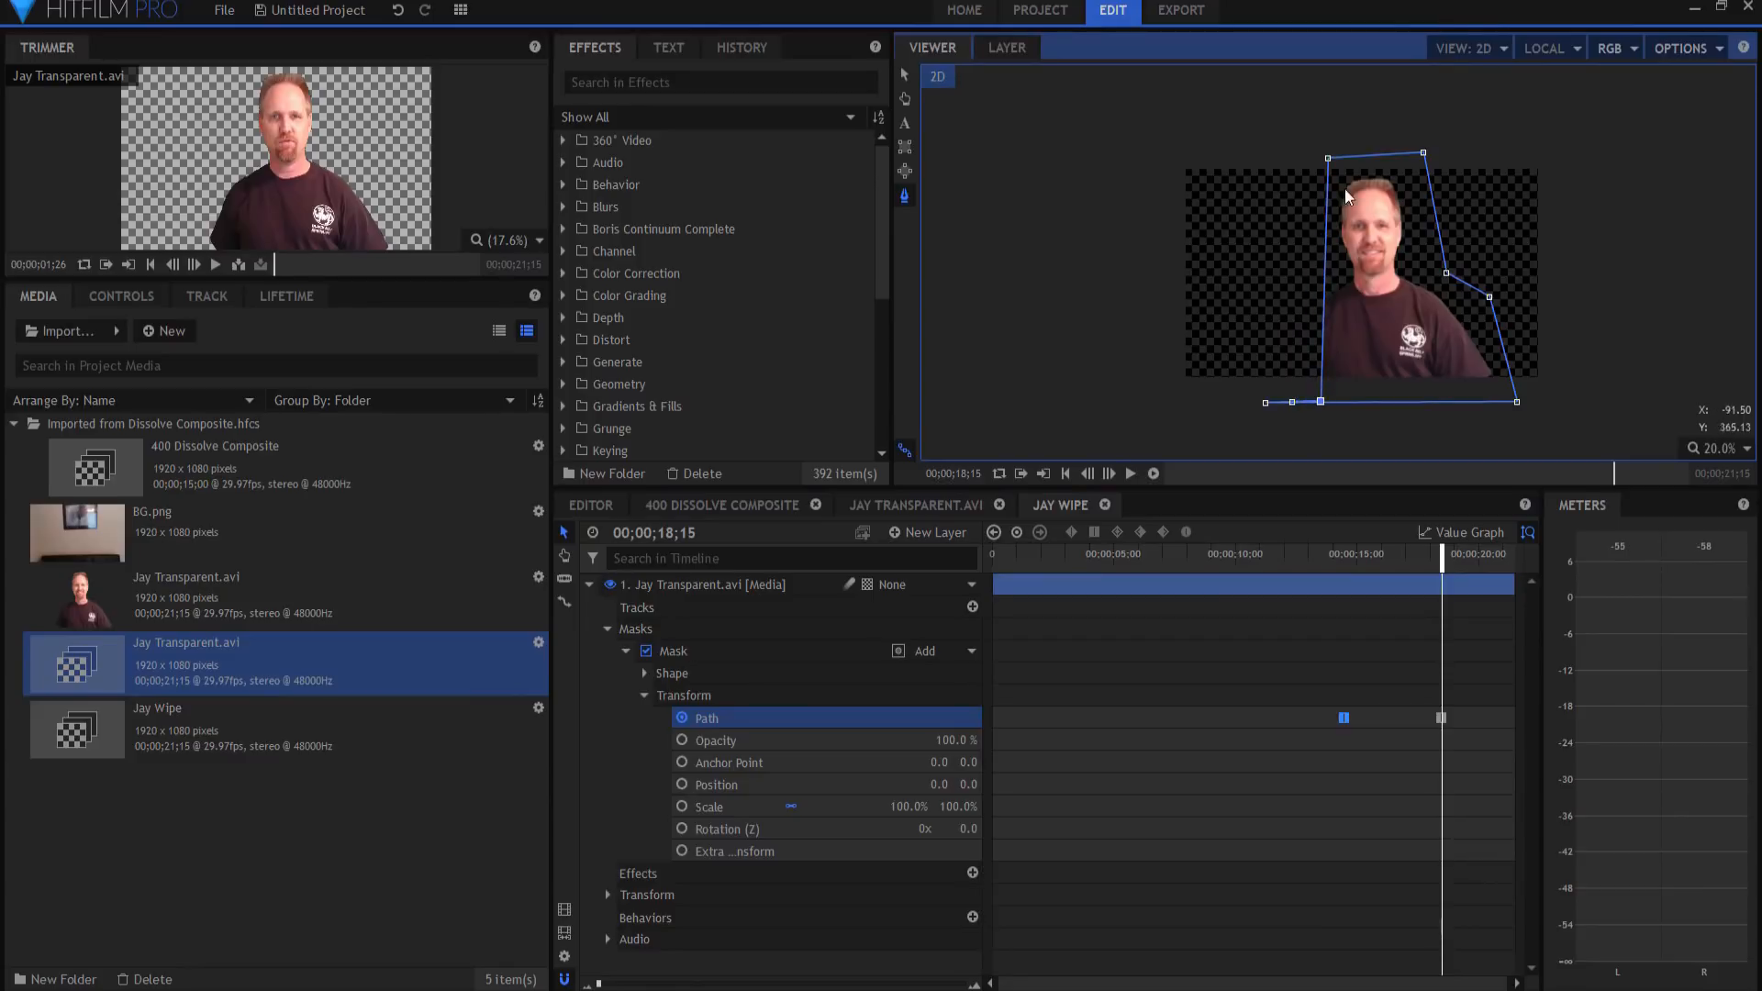
left_click_drag(1328, 160, 1346, 400)
left_click_drag(1423, 152, 1392, 397)
left_click_drag(1447, 273, 1434, 395)
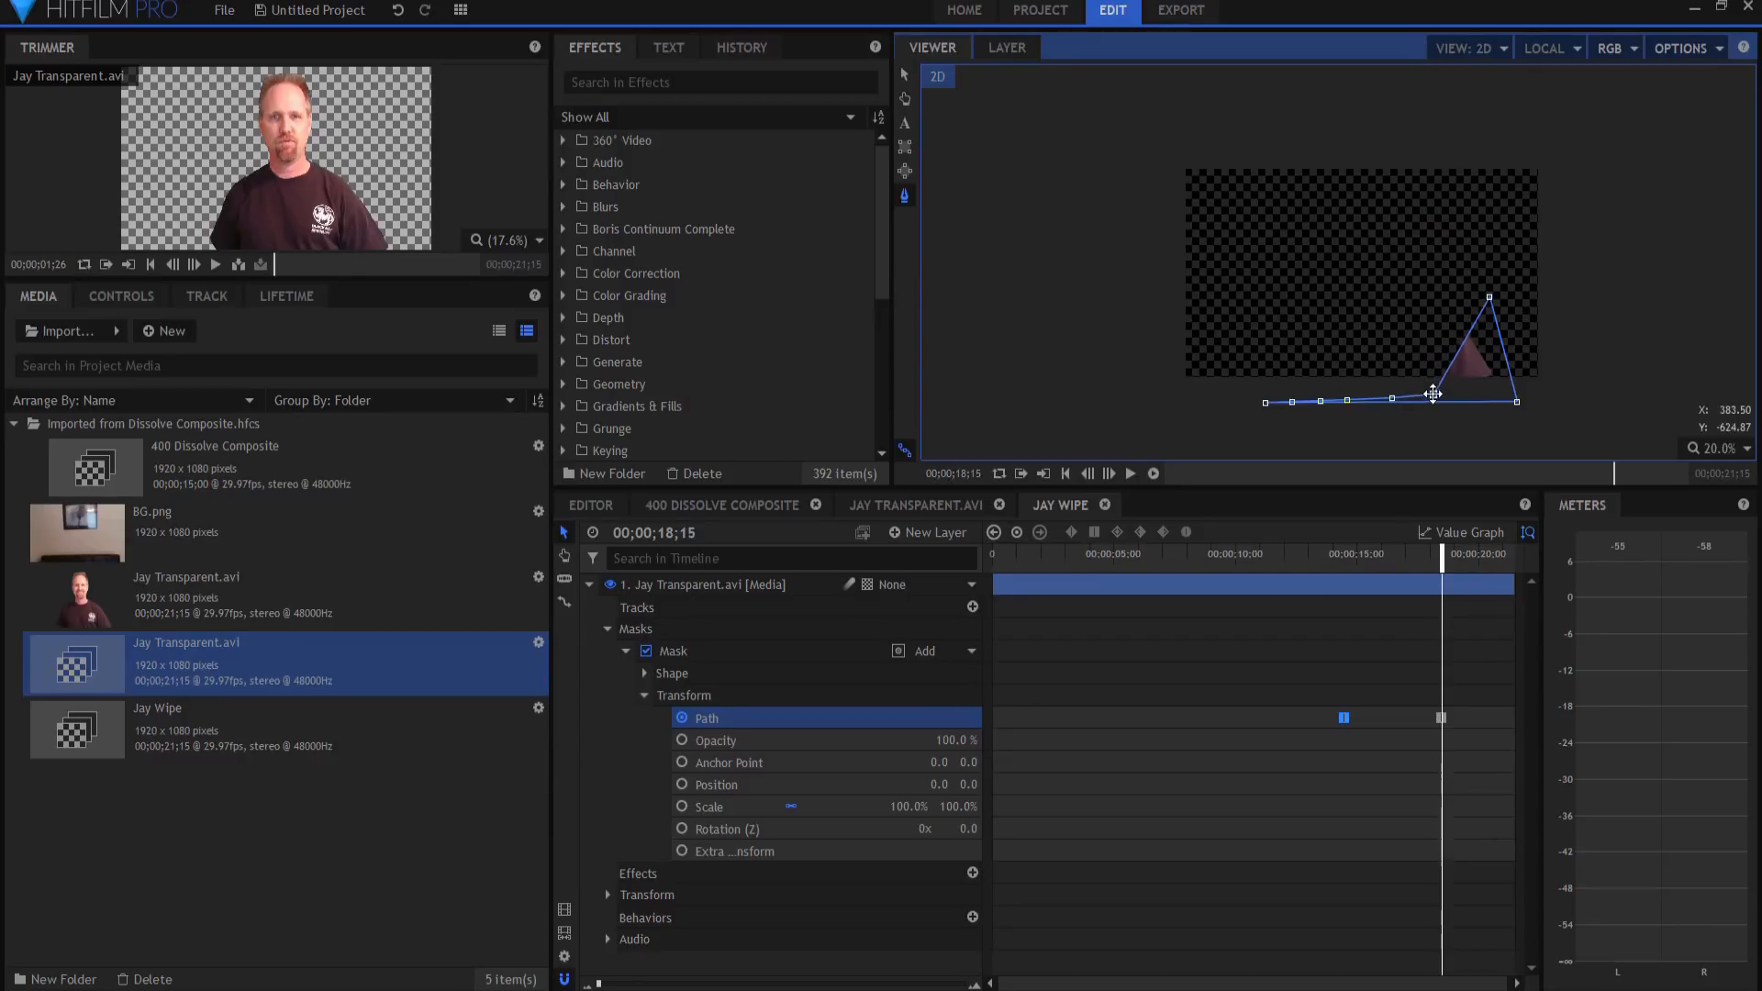
left_click_drag(1493, 296, 1477, 401)
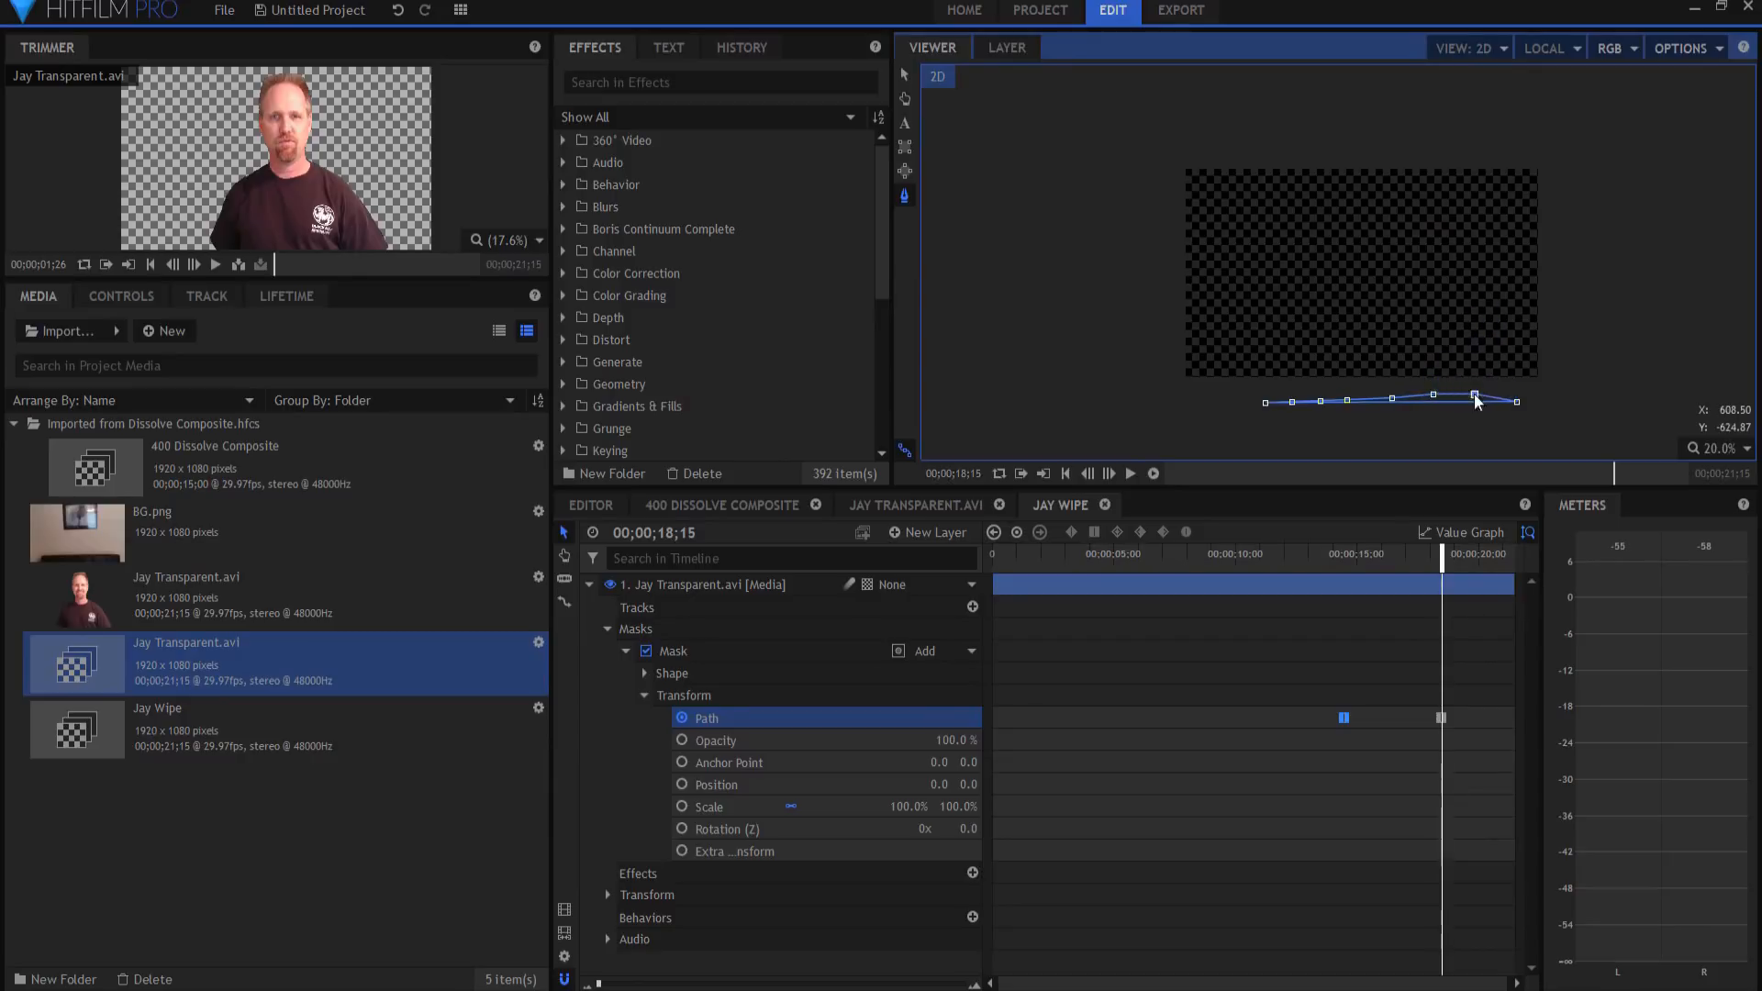
- Check the wipe at 00;00;16;15 and set the mask's Roundness to 81 px
left_click_drag(1443, 563, 1395, 569)
left_click(645, 673)
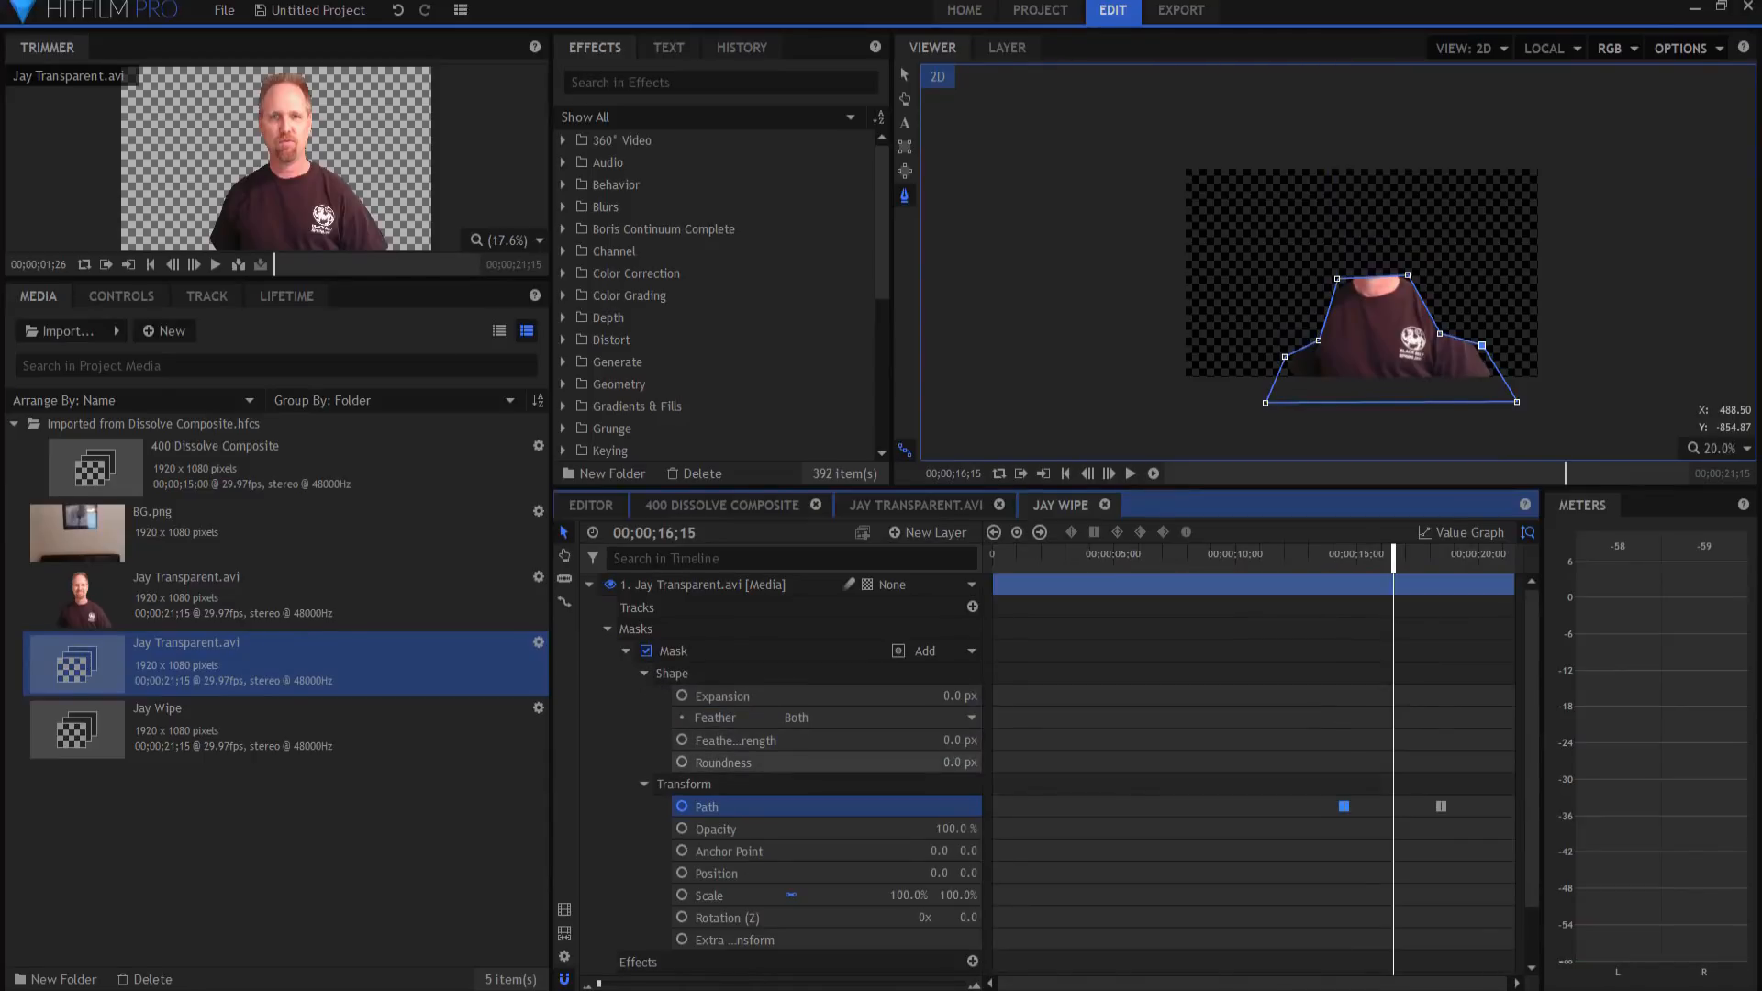
left_click_drag(955, 763, 973, 763)
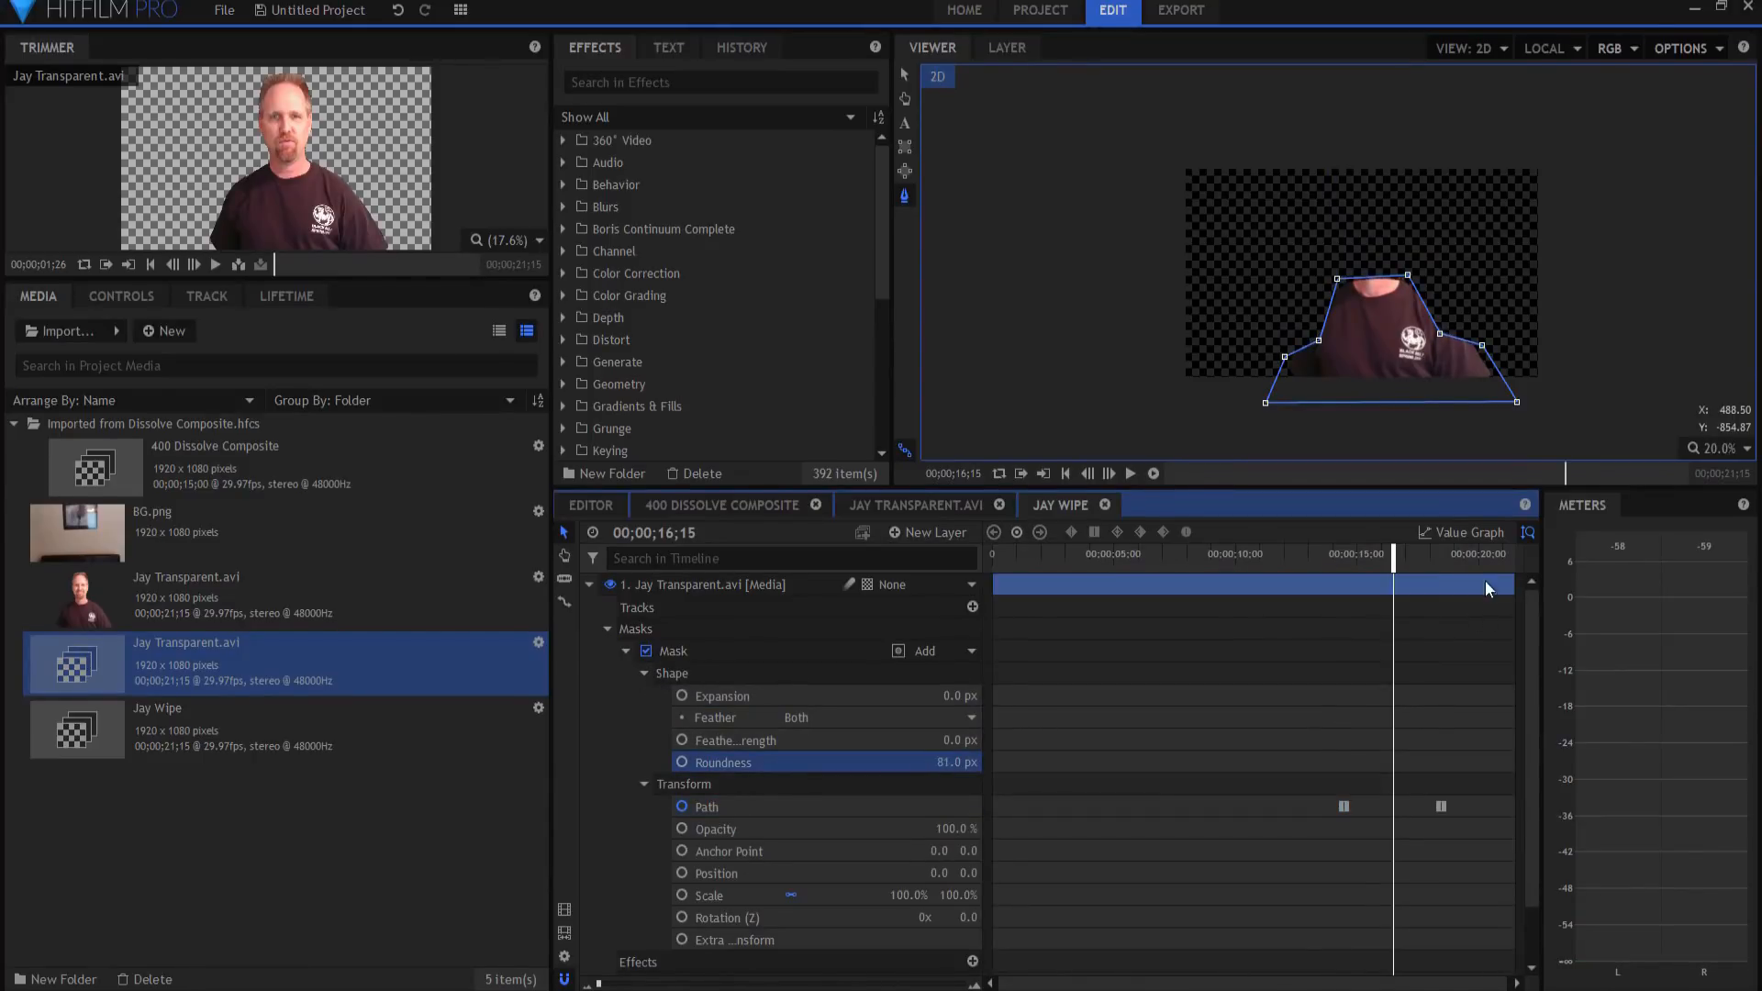
- Preview the mask animation in the wipe shot and together with the particles in the main clip shot
left_click_drag(1392, 560, 1281, 566)
left_click(887, 503)
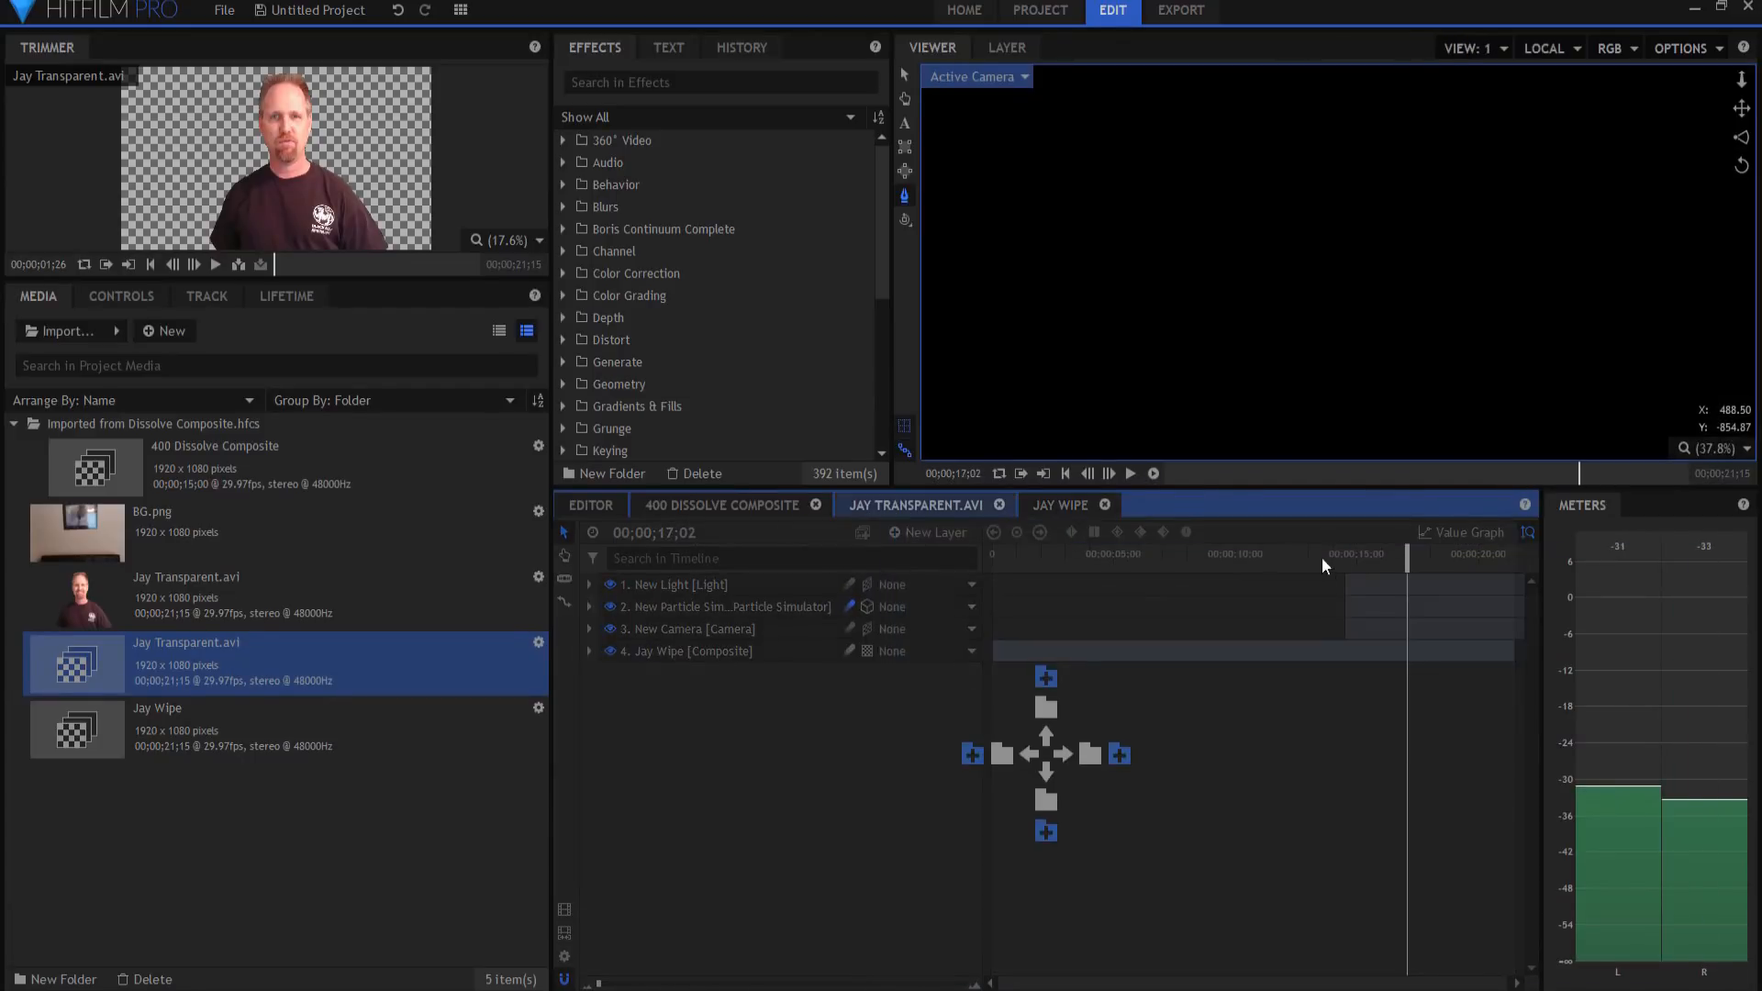
left_click_drag(1314, 556, 1229, 493)
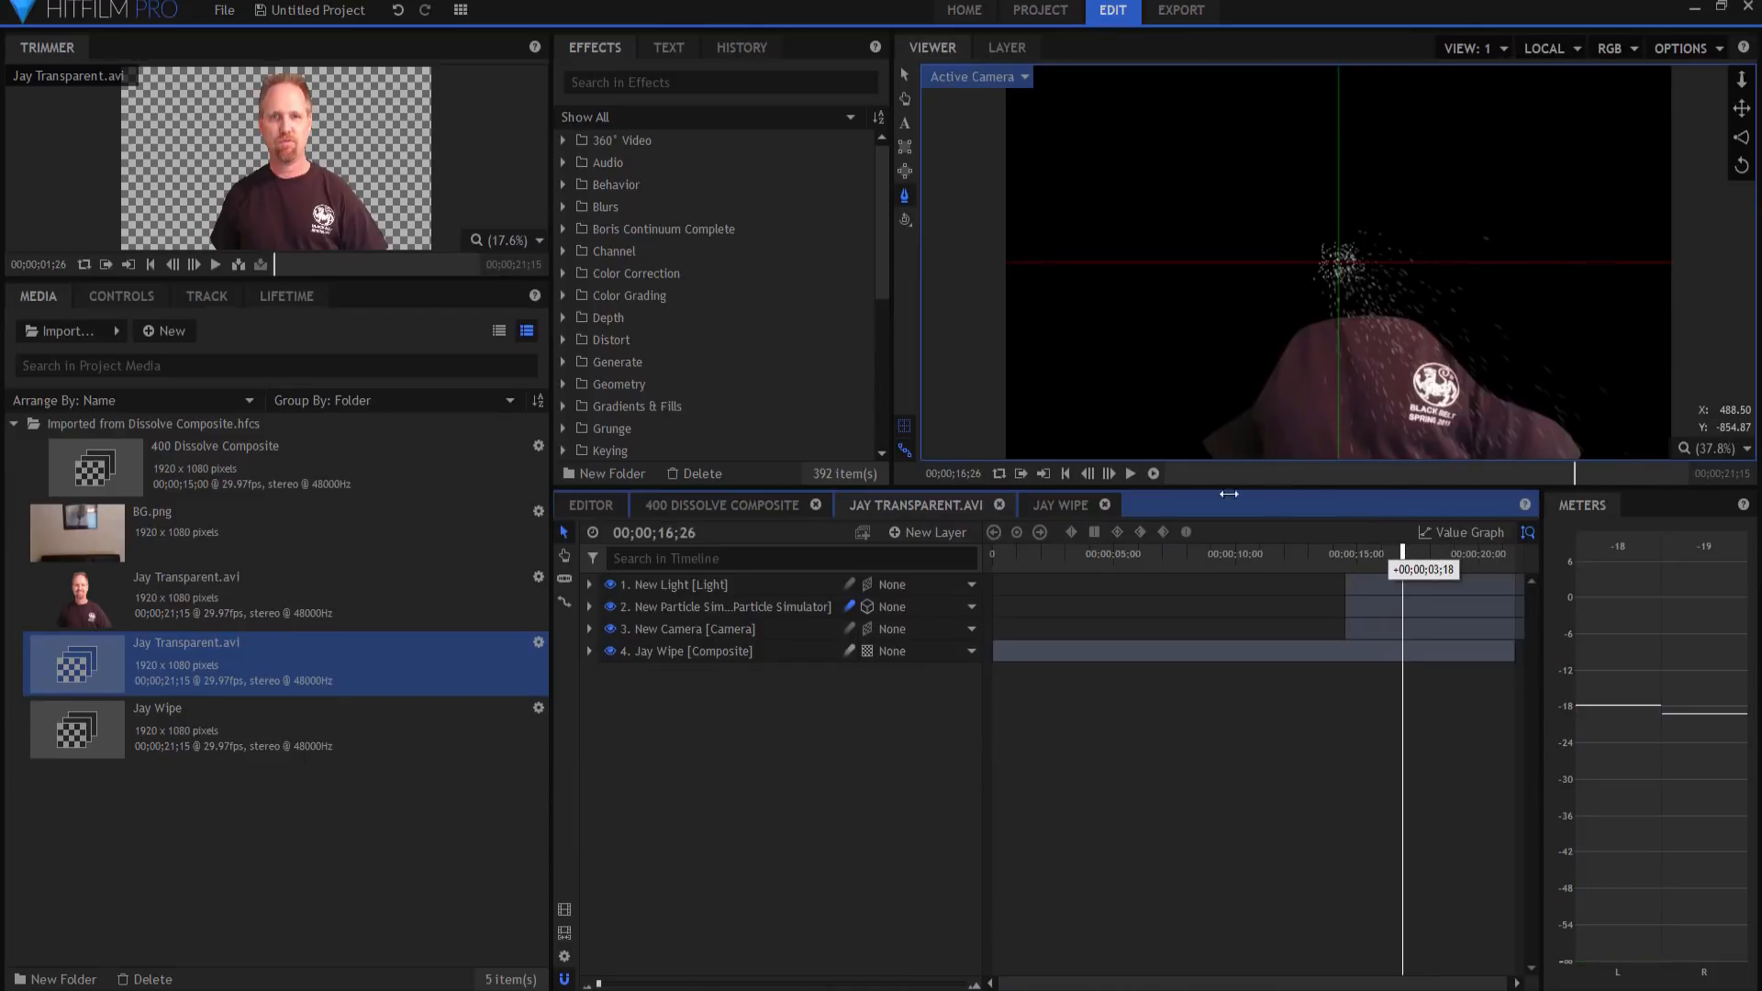
- Duplicate the wipe composite shot in the project media and rename the copy Matte Edge
left_click(1060, 503)
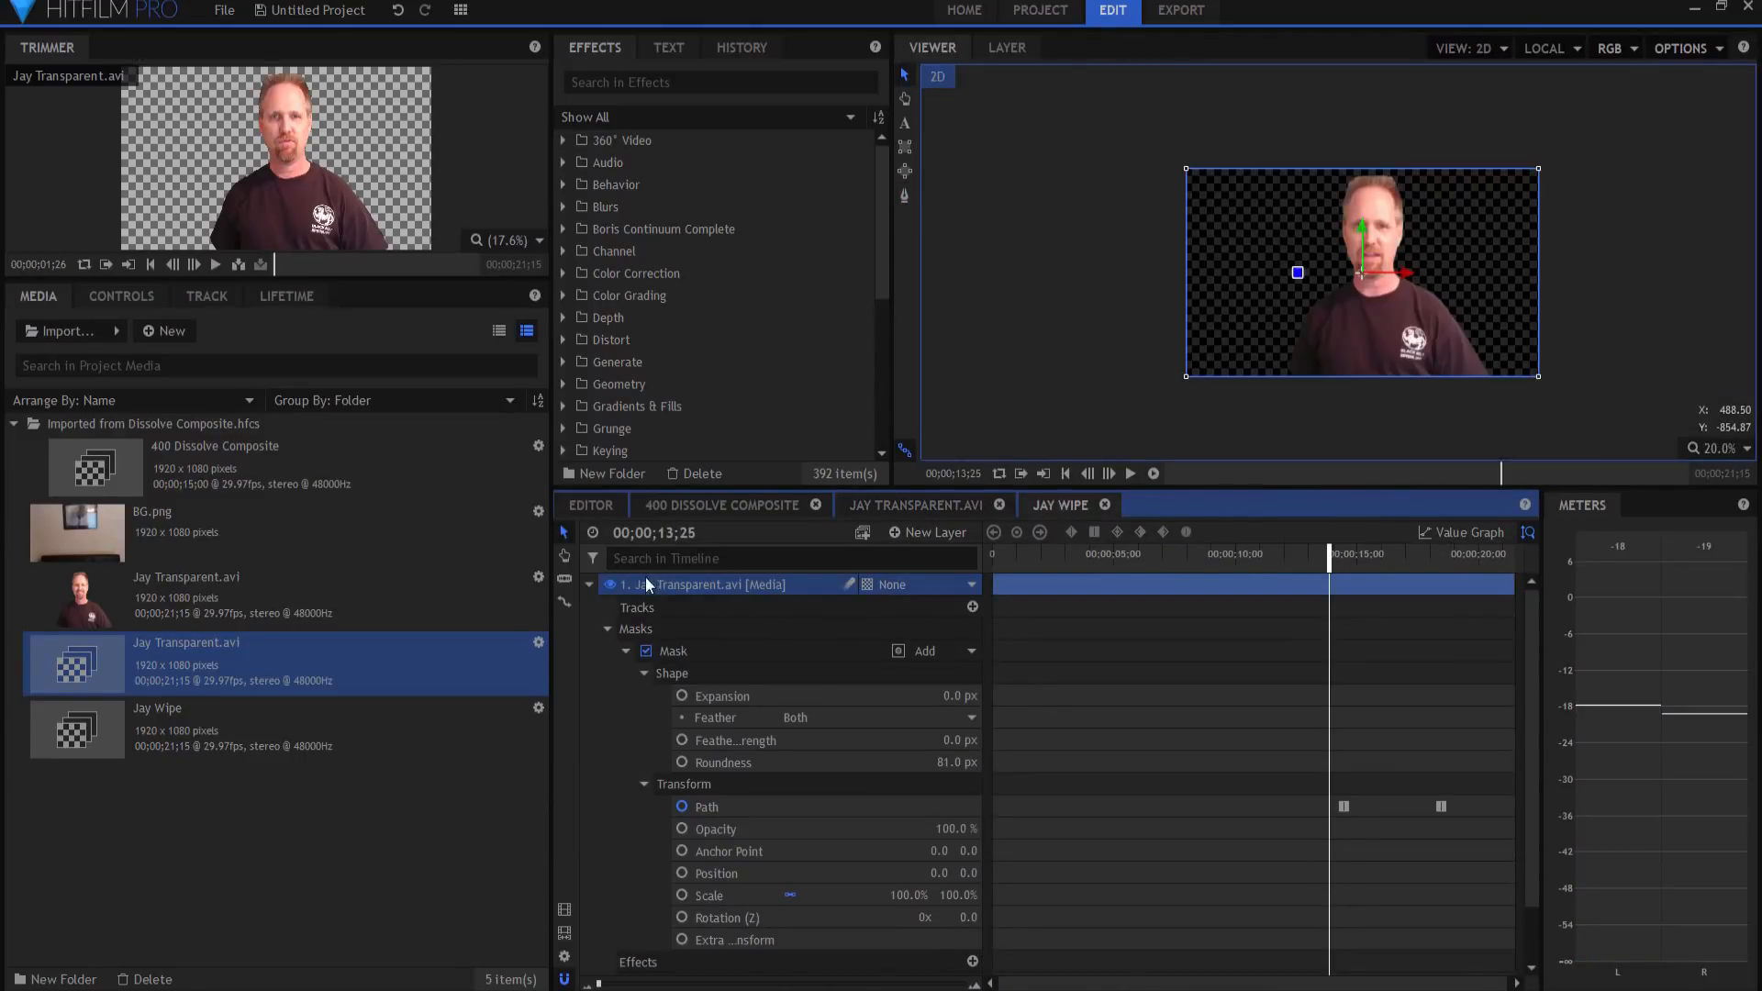
left_click(590, 585)
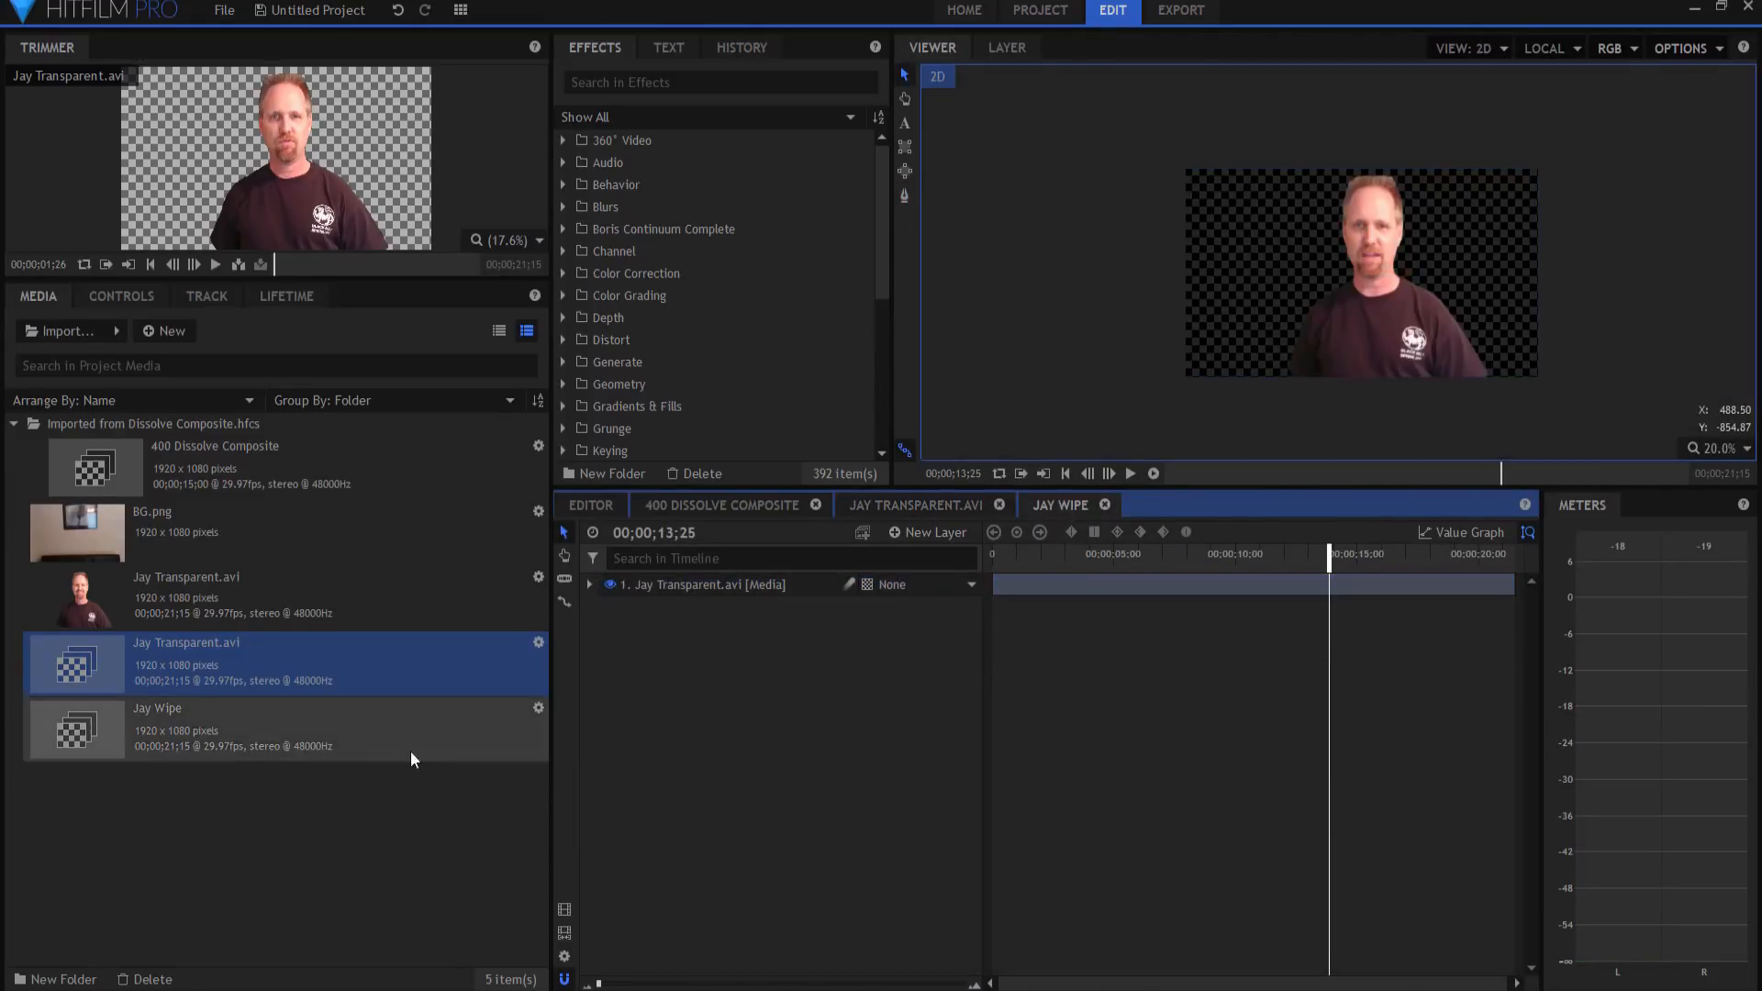
right_click(201, 725)
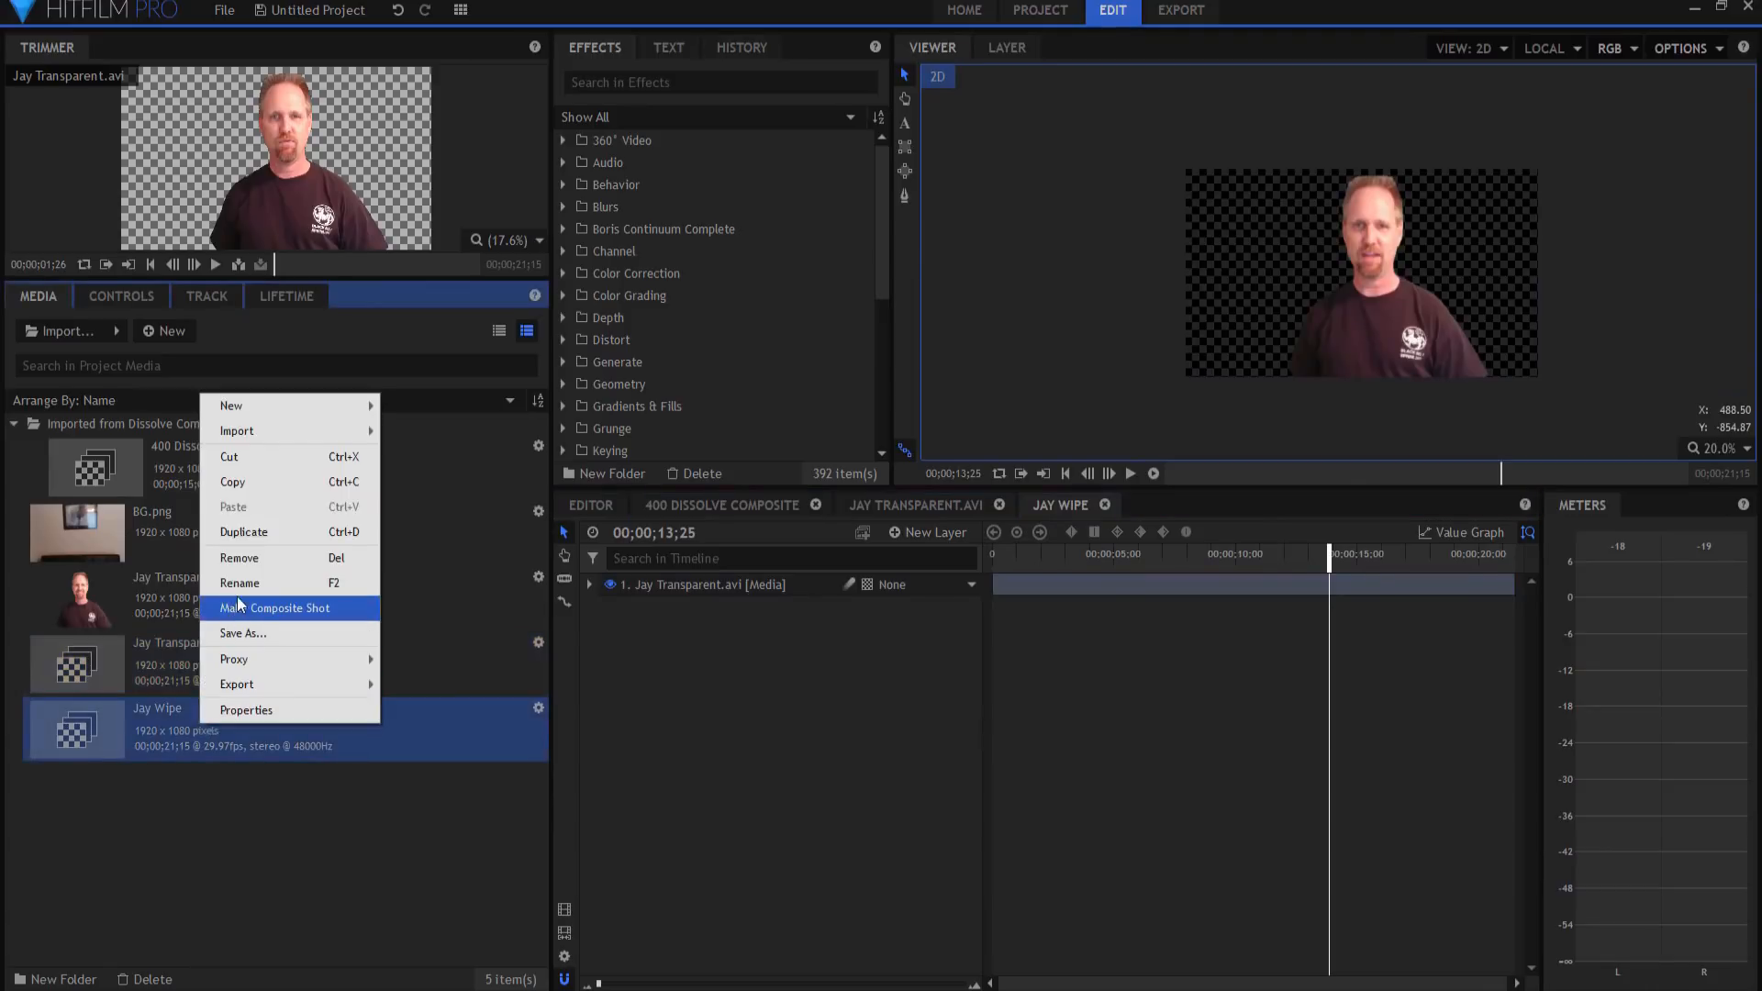
left_click(244, 532)
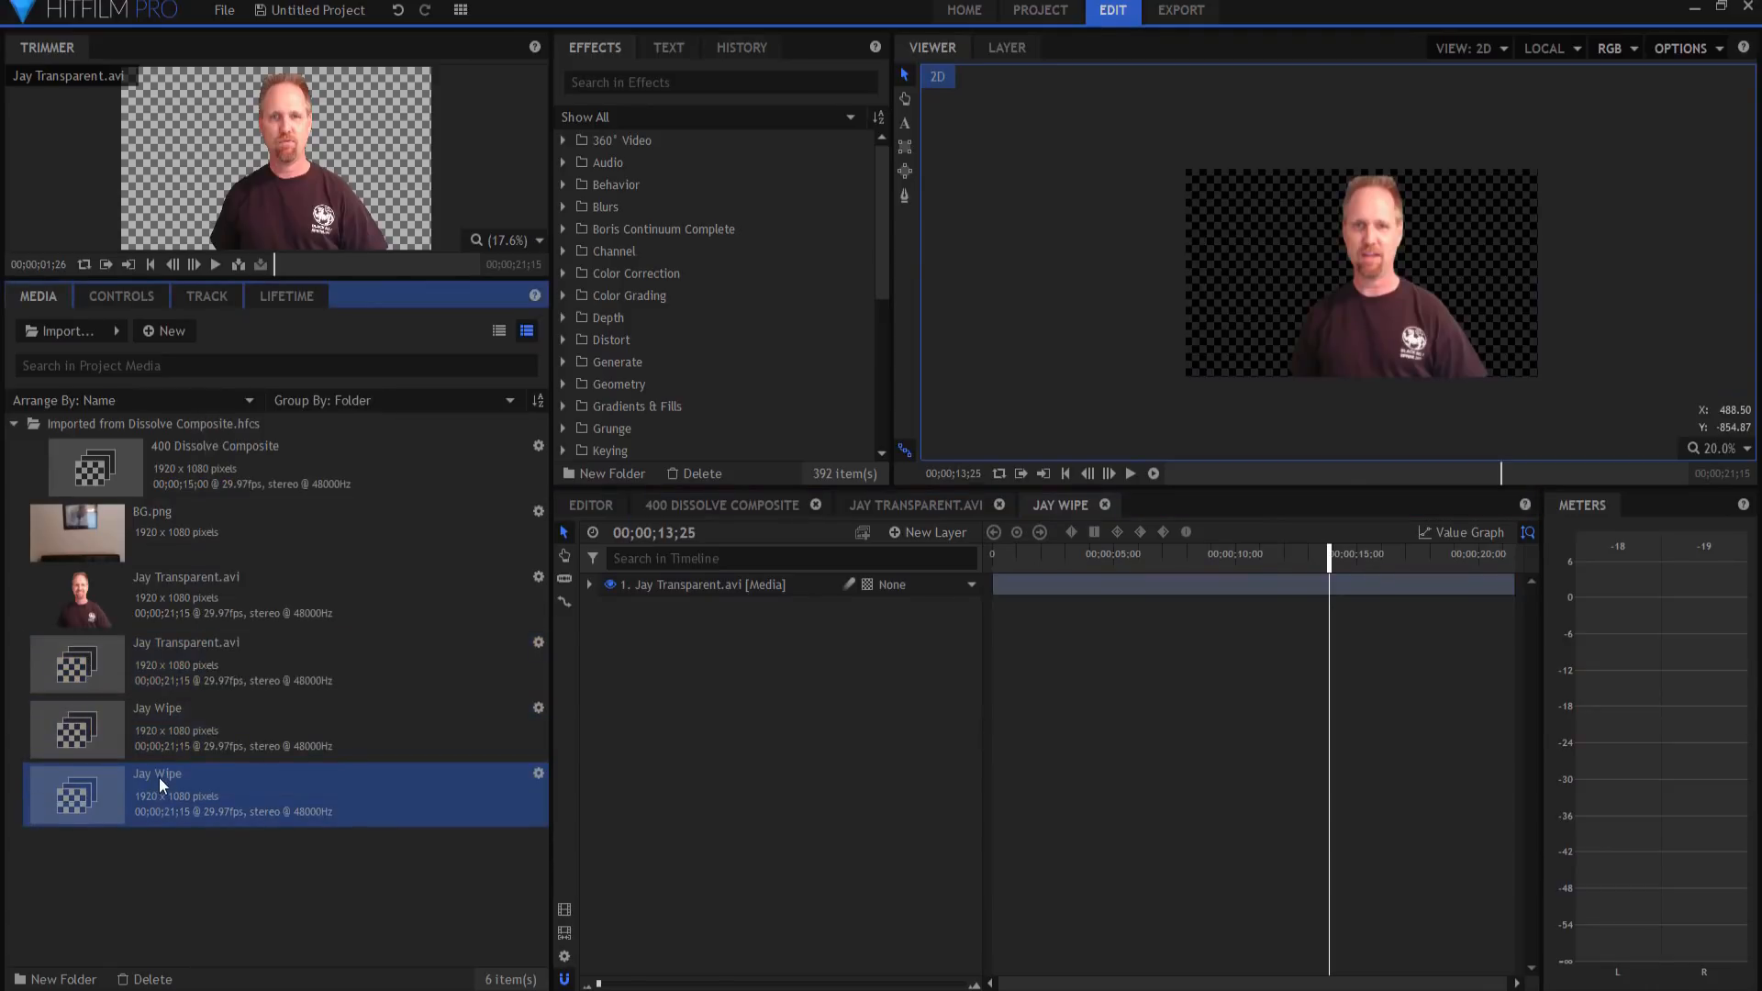
left_click(157, 779)
type("Matte Edge")
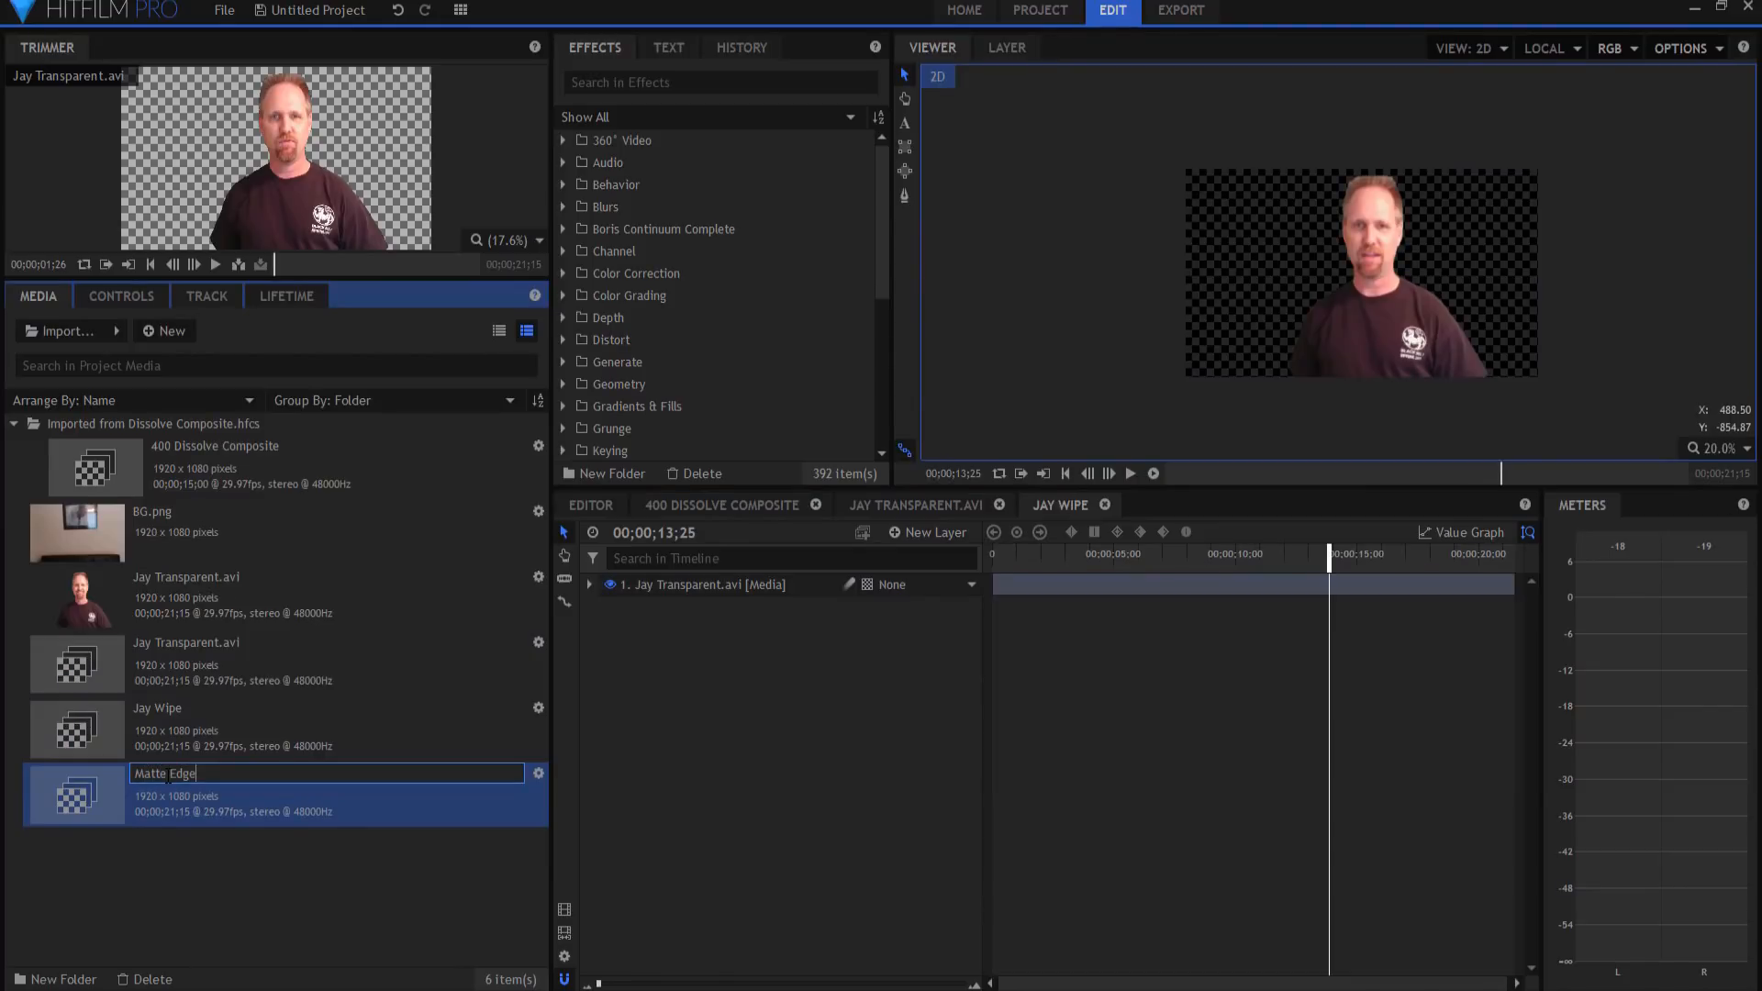
key("Return")
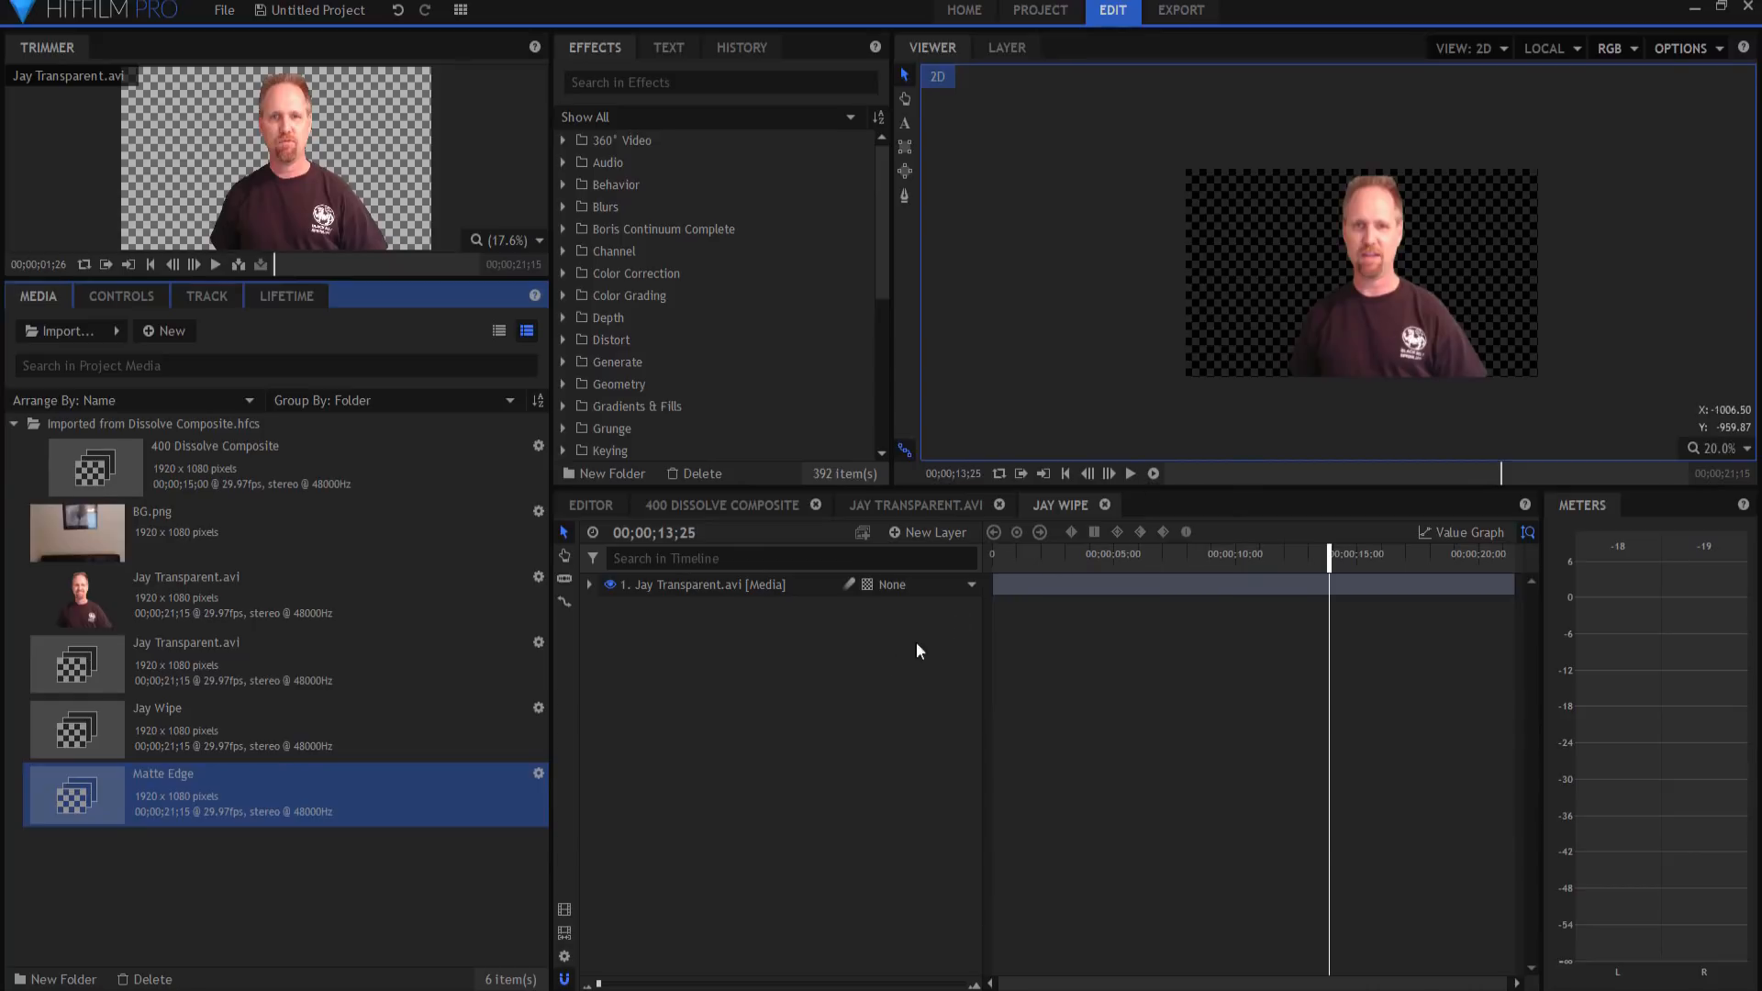
- Open the Matte Edge composite shot and scale its view to fit
double_click(195, 798)
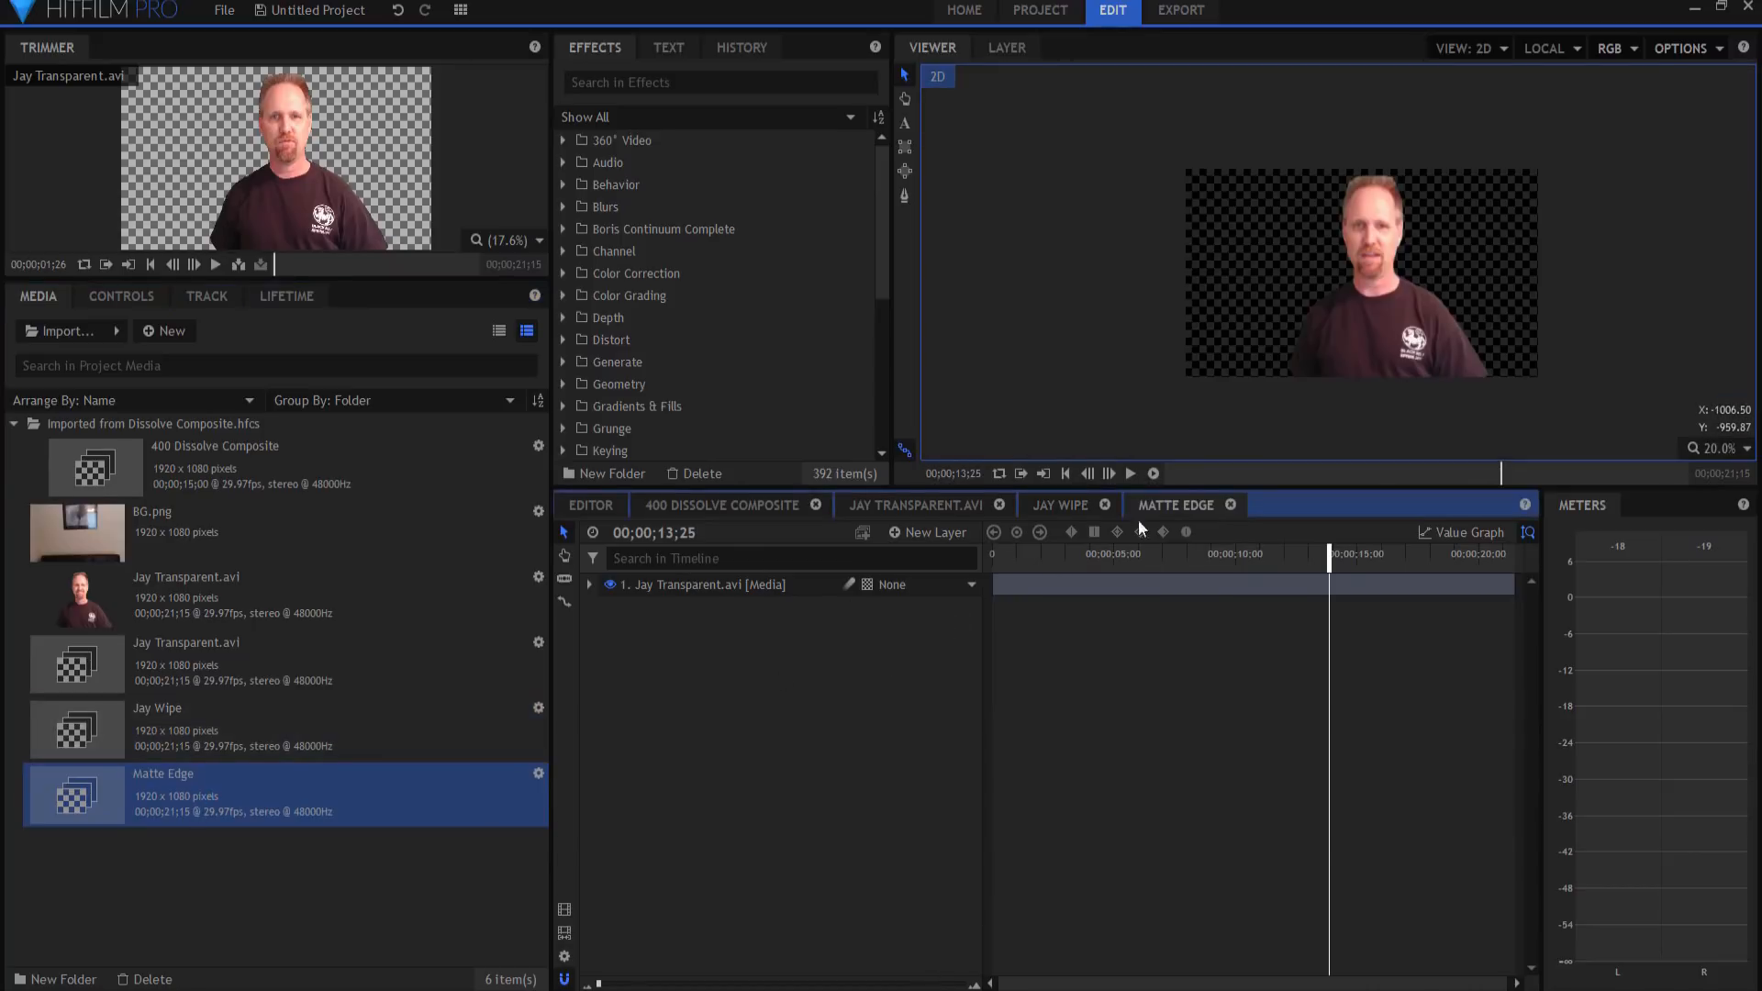
scroll(1375, 298, "up", 2)
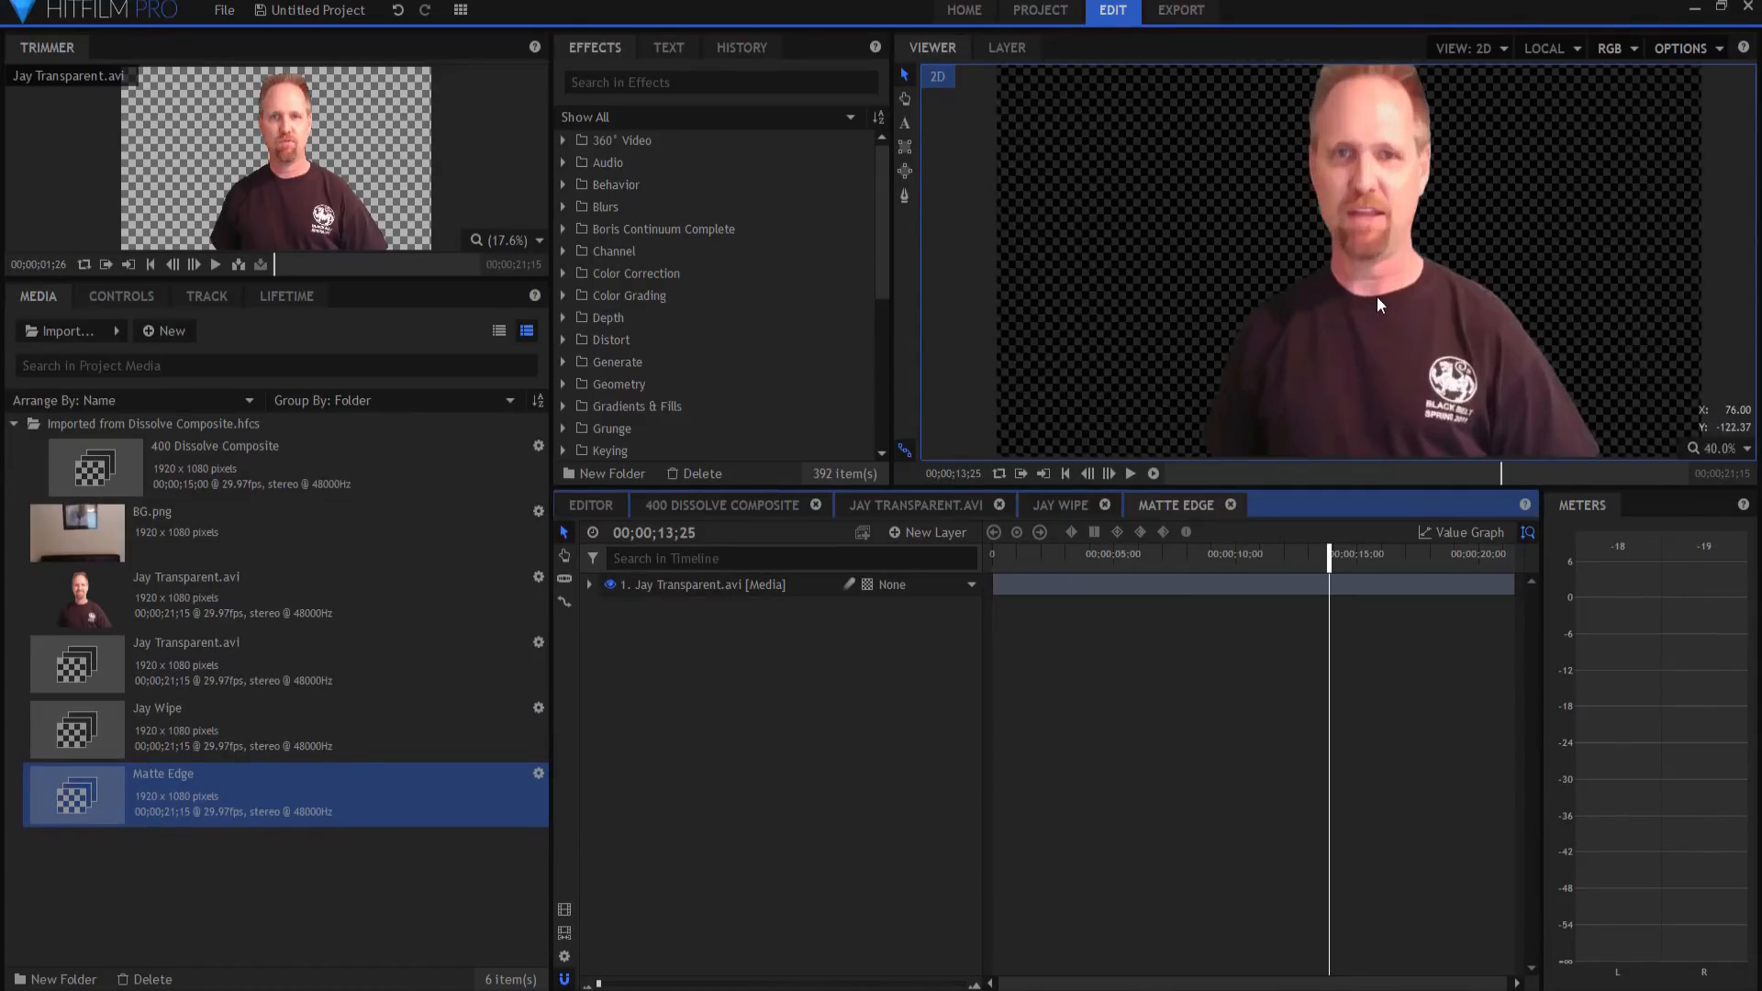
scroll(1377, 298, "up", 1)
left_click(1722, 445)
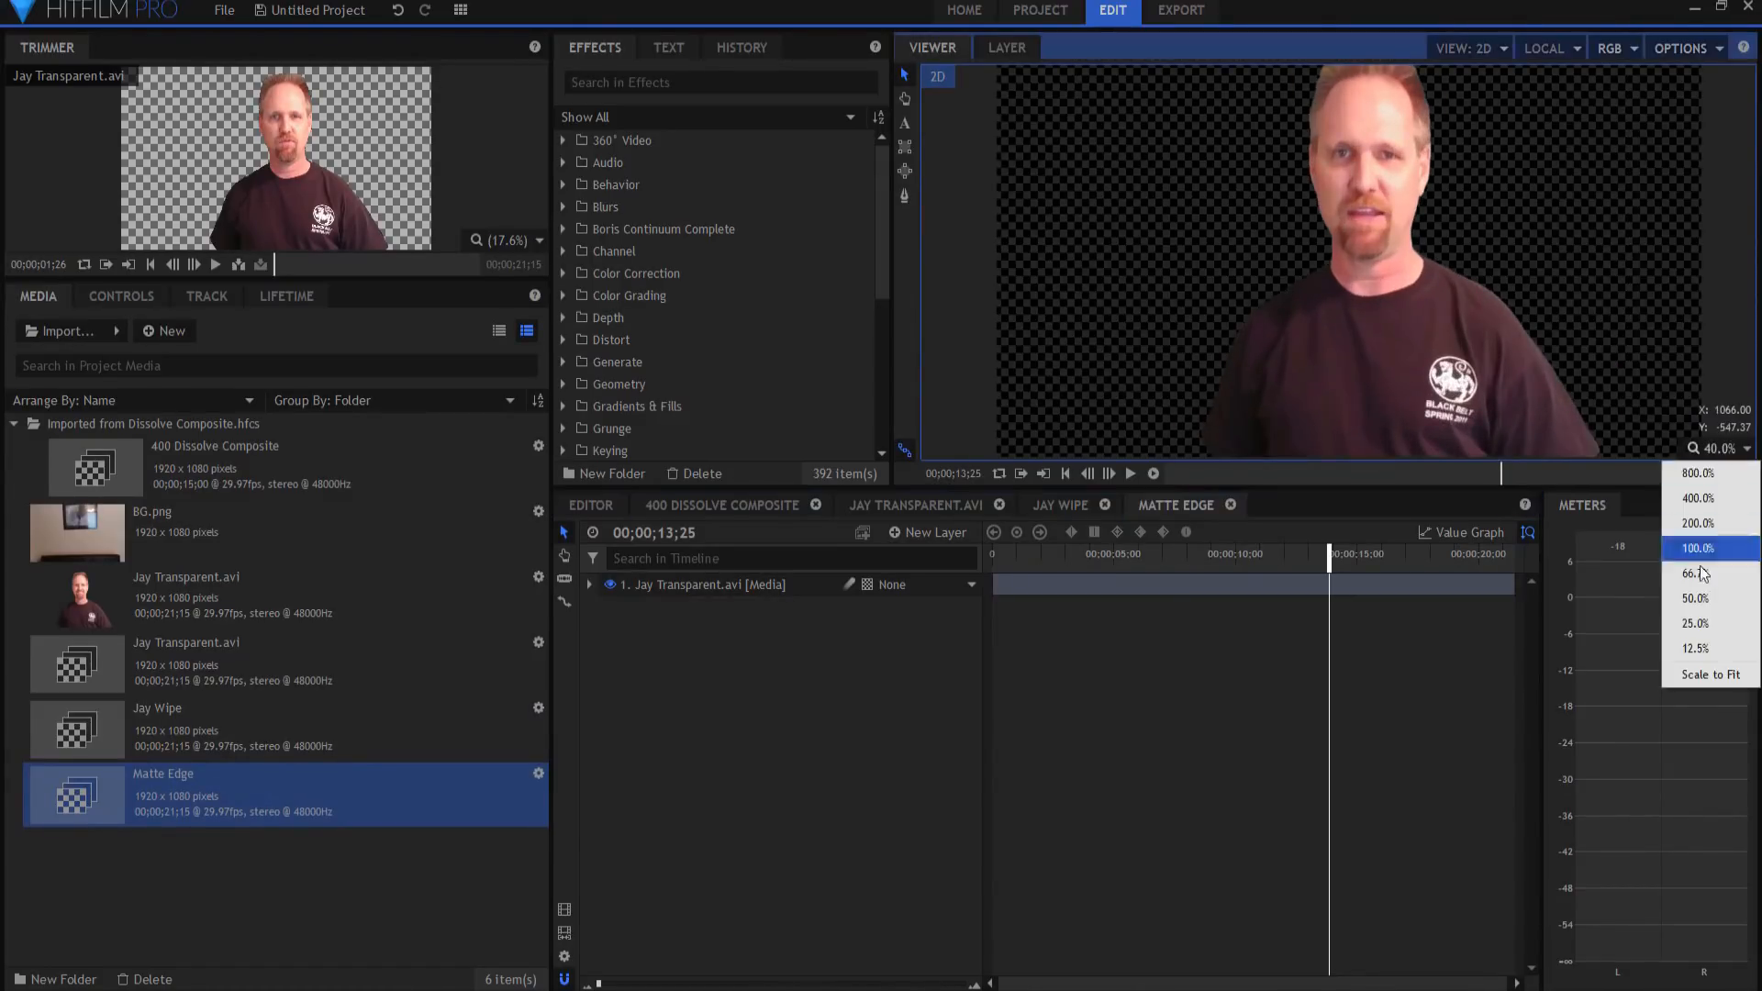
left_click(1704, 668)
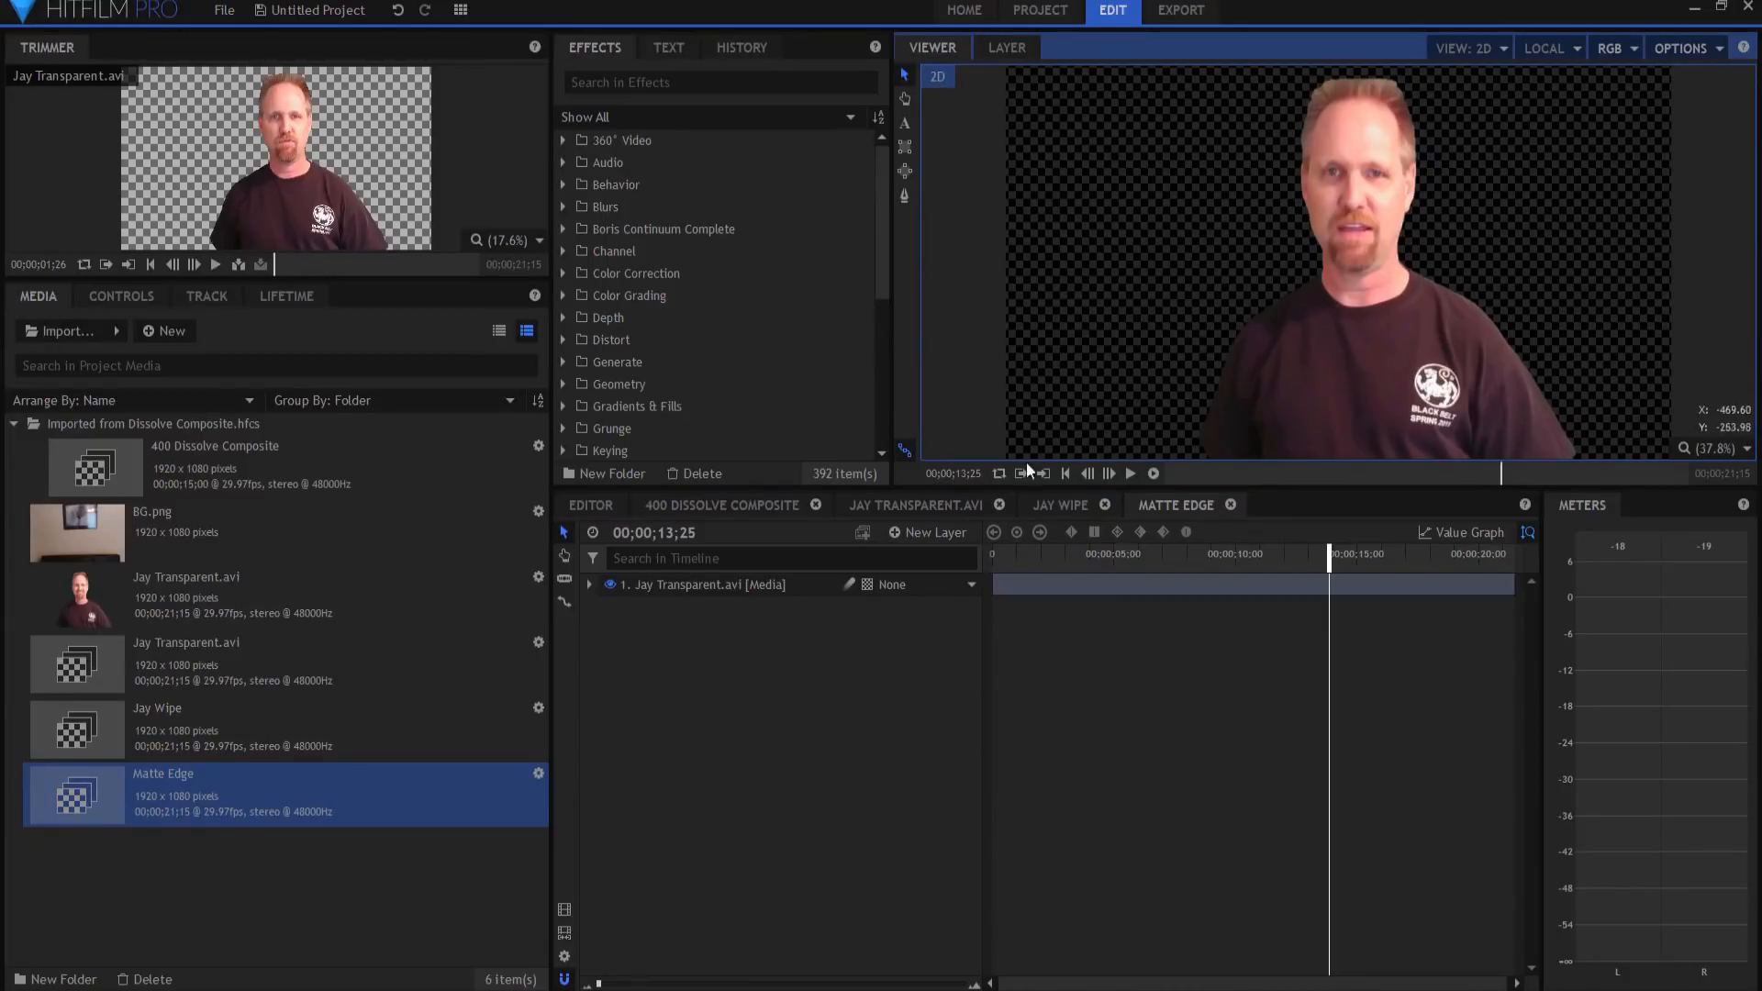
- Duplicate the mask on the Jay Transparent.avi layer in Matte Edge and set the duplicate's blend mode to Subtract
left_click(661, 591)
left_click(590, 585)
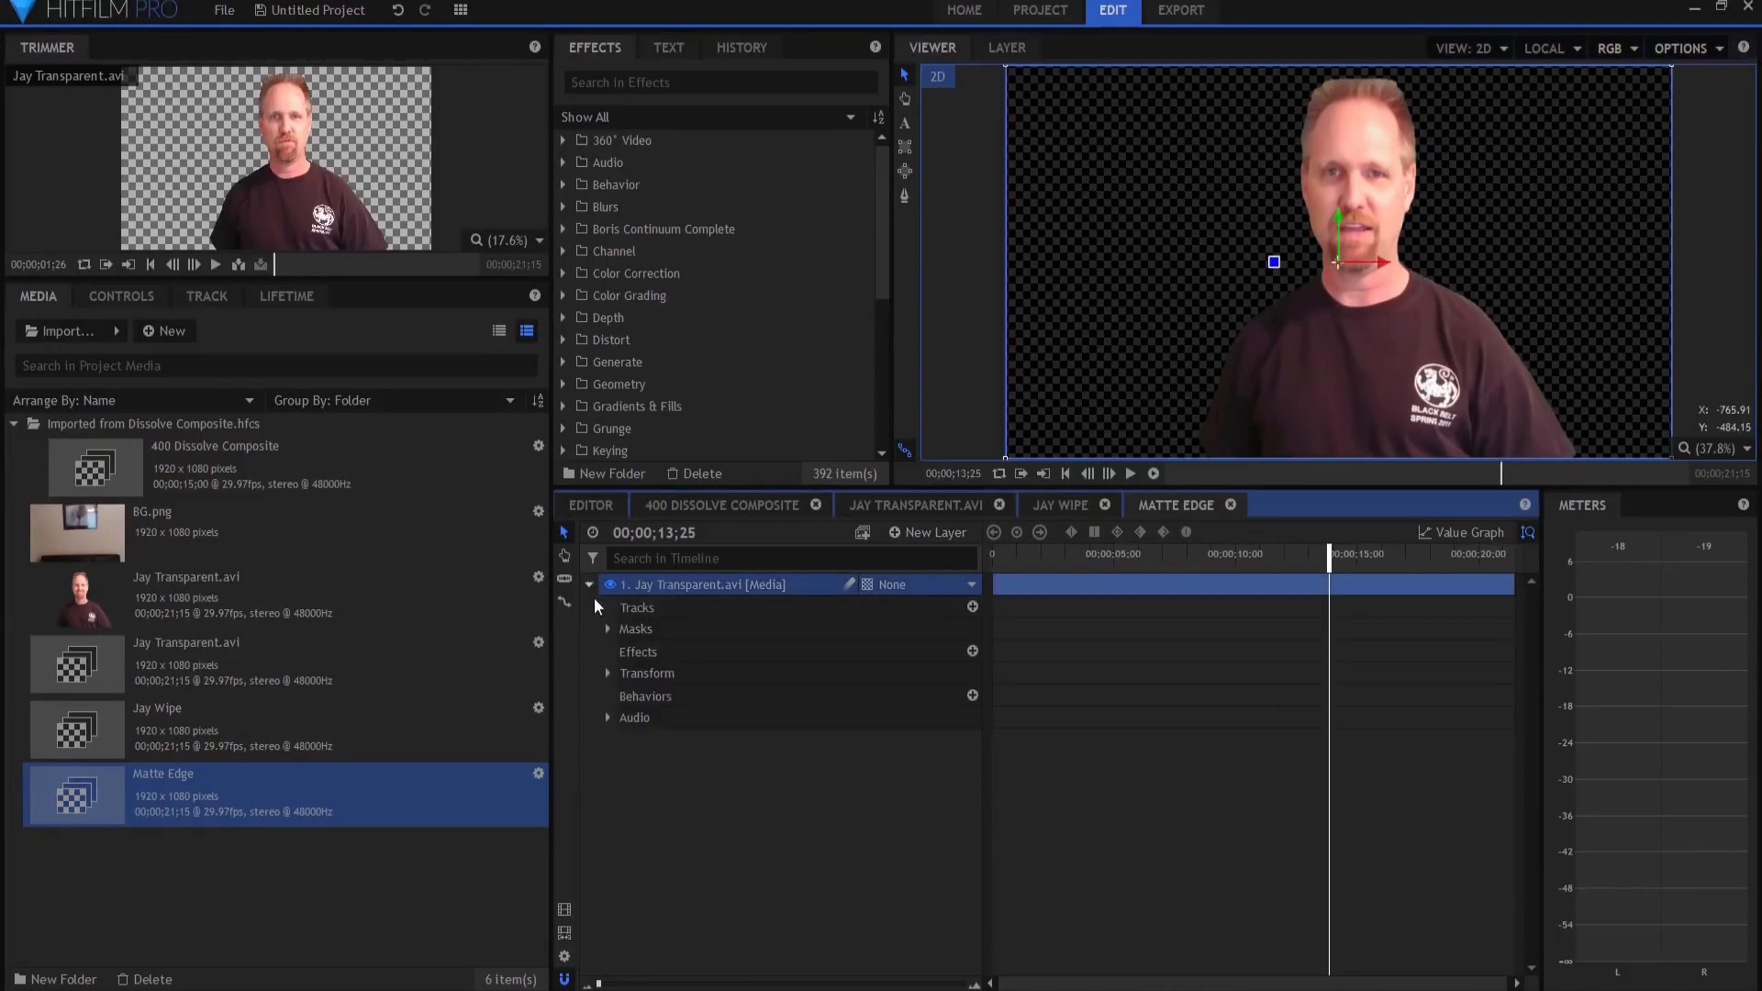
left_click(607, 629)
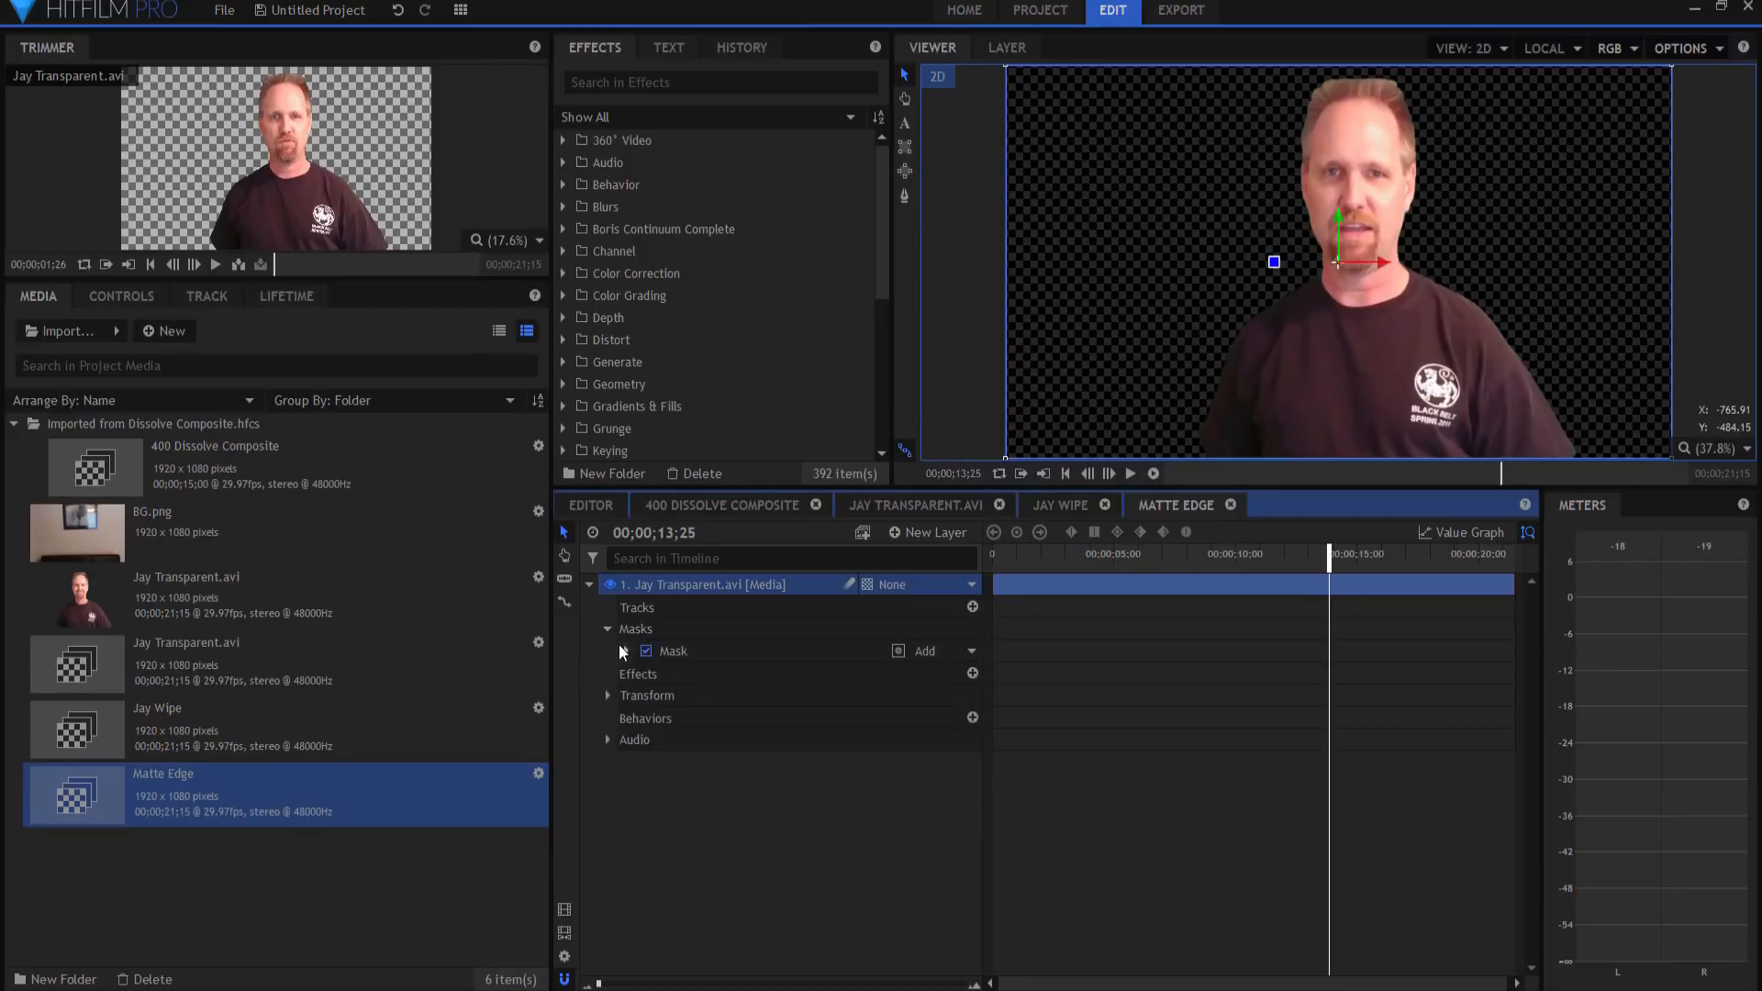
right_click(687, 657)
left_click(725, 749)
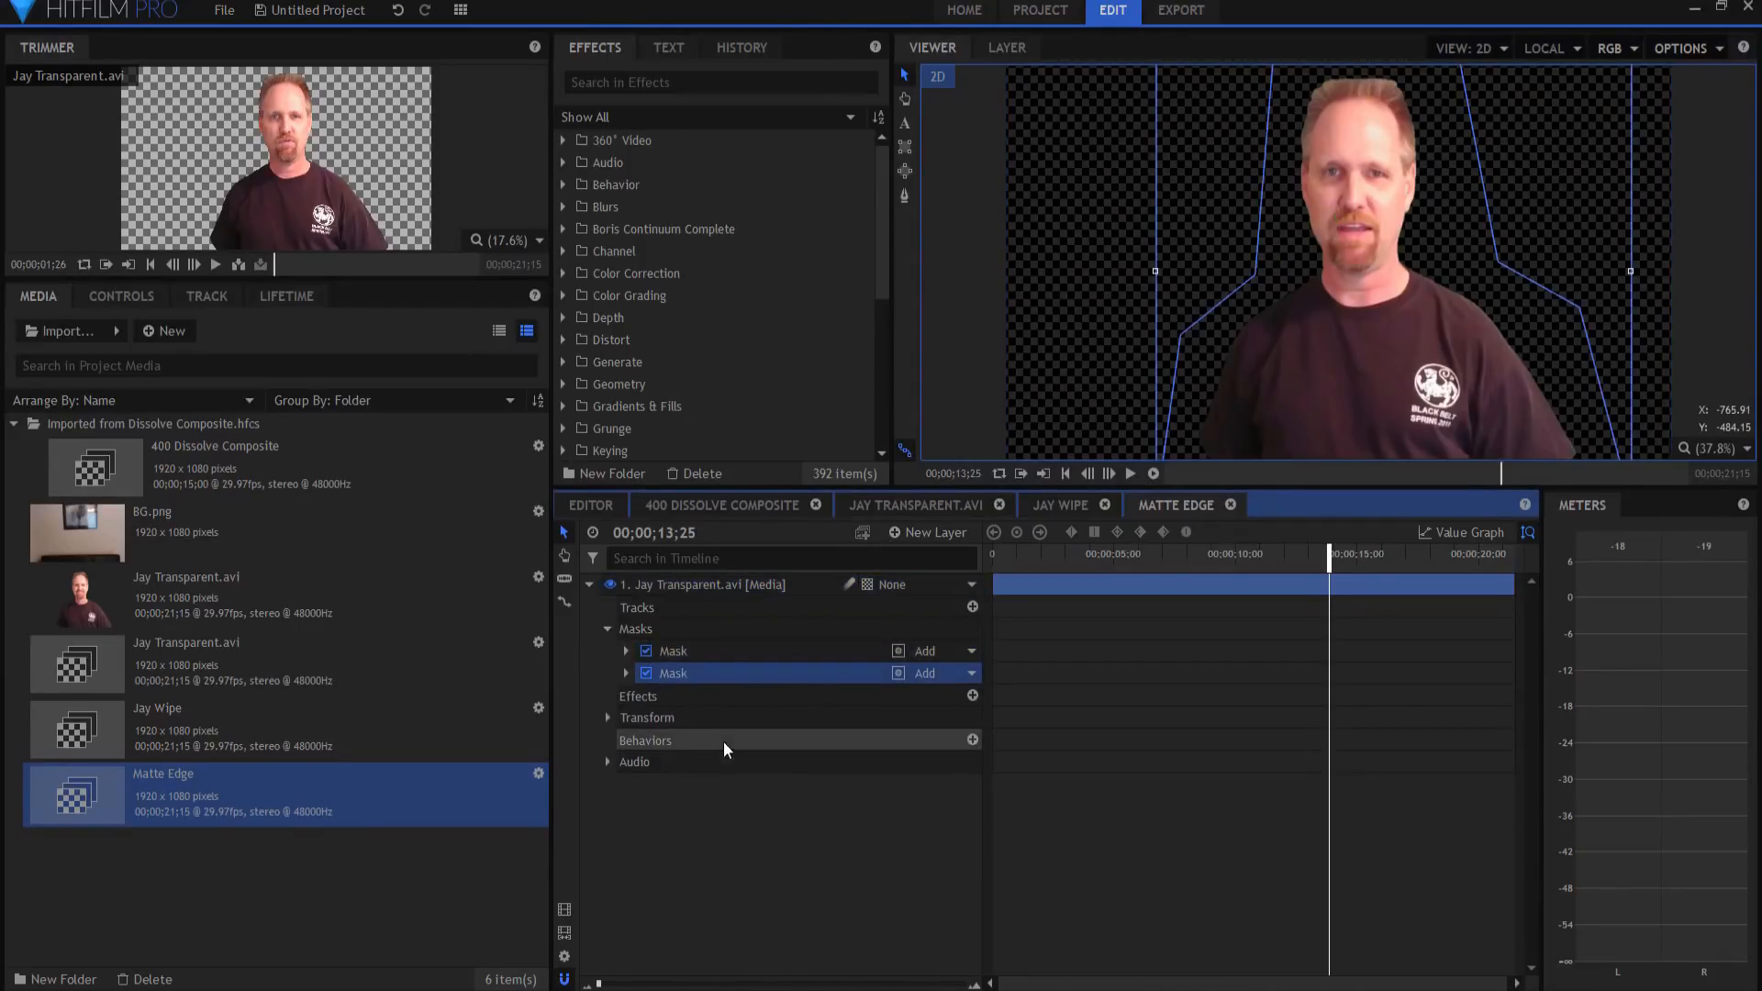
left_click(950, 674)
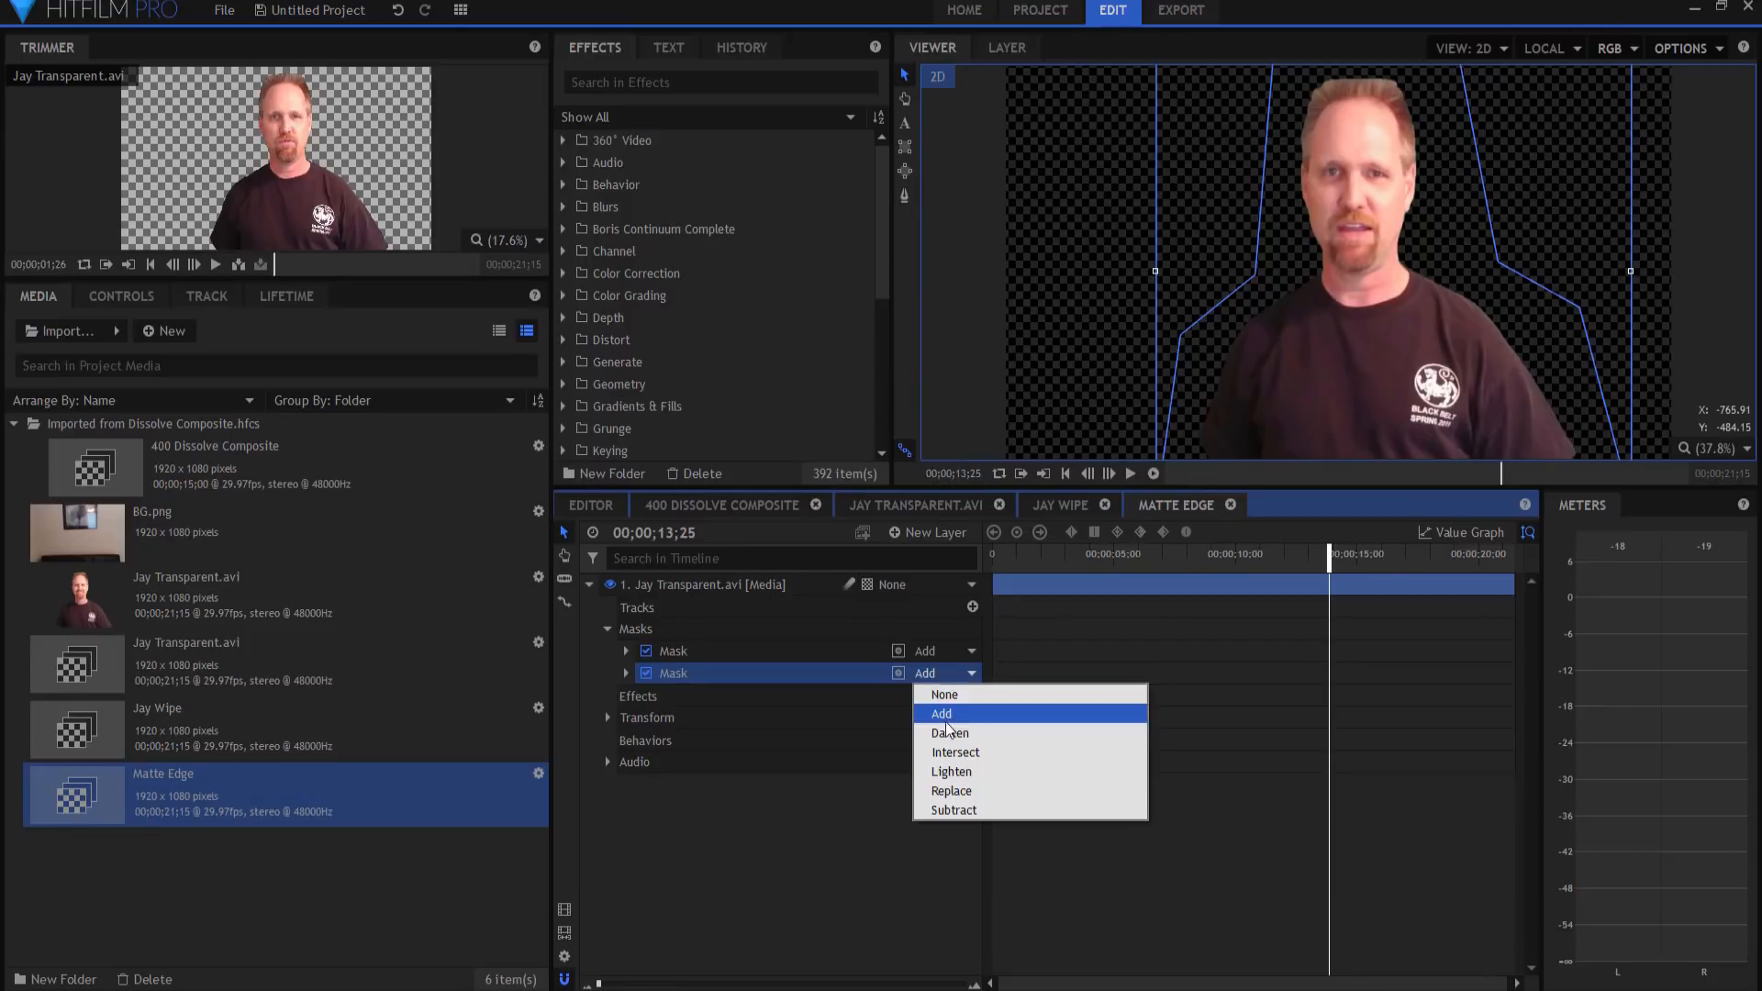
left_click(956, 811)
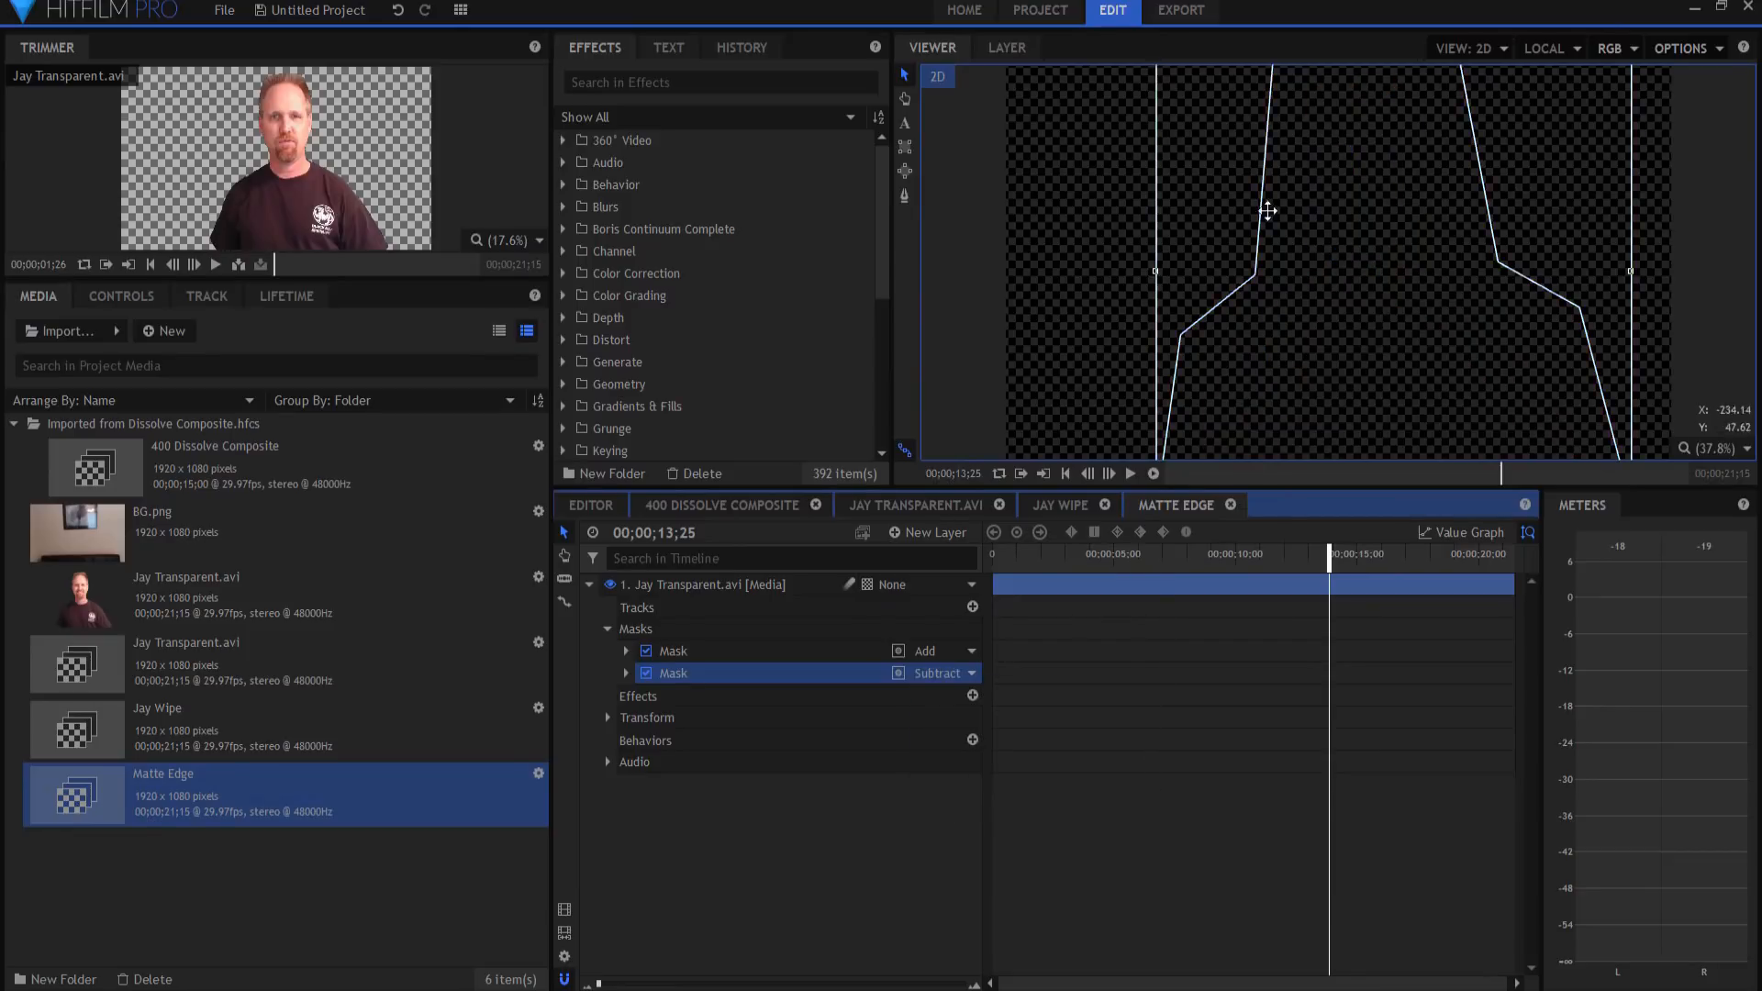
- Go to 00;00;16;11 and set the subtracting mask's Expansion to -38 px
left_click(1391, 555)
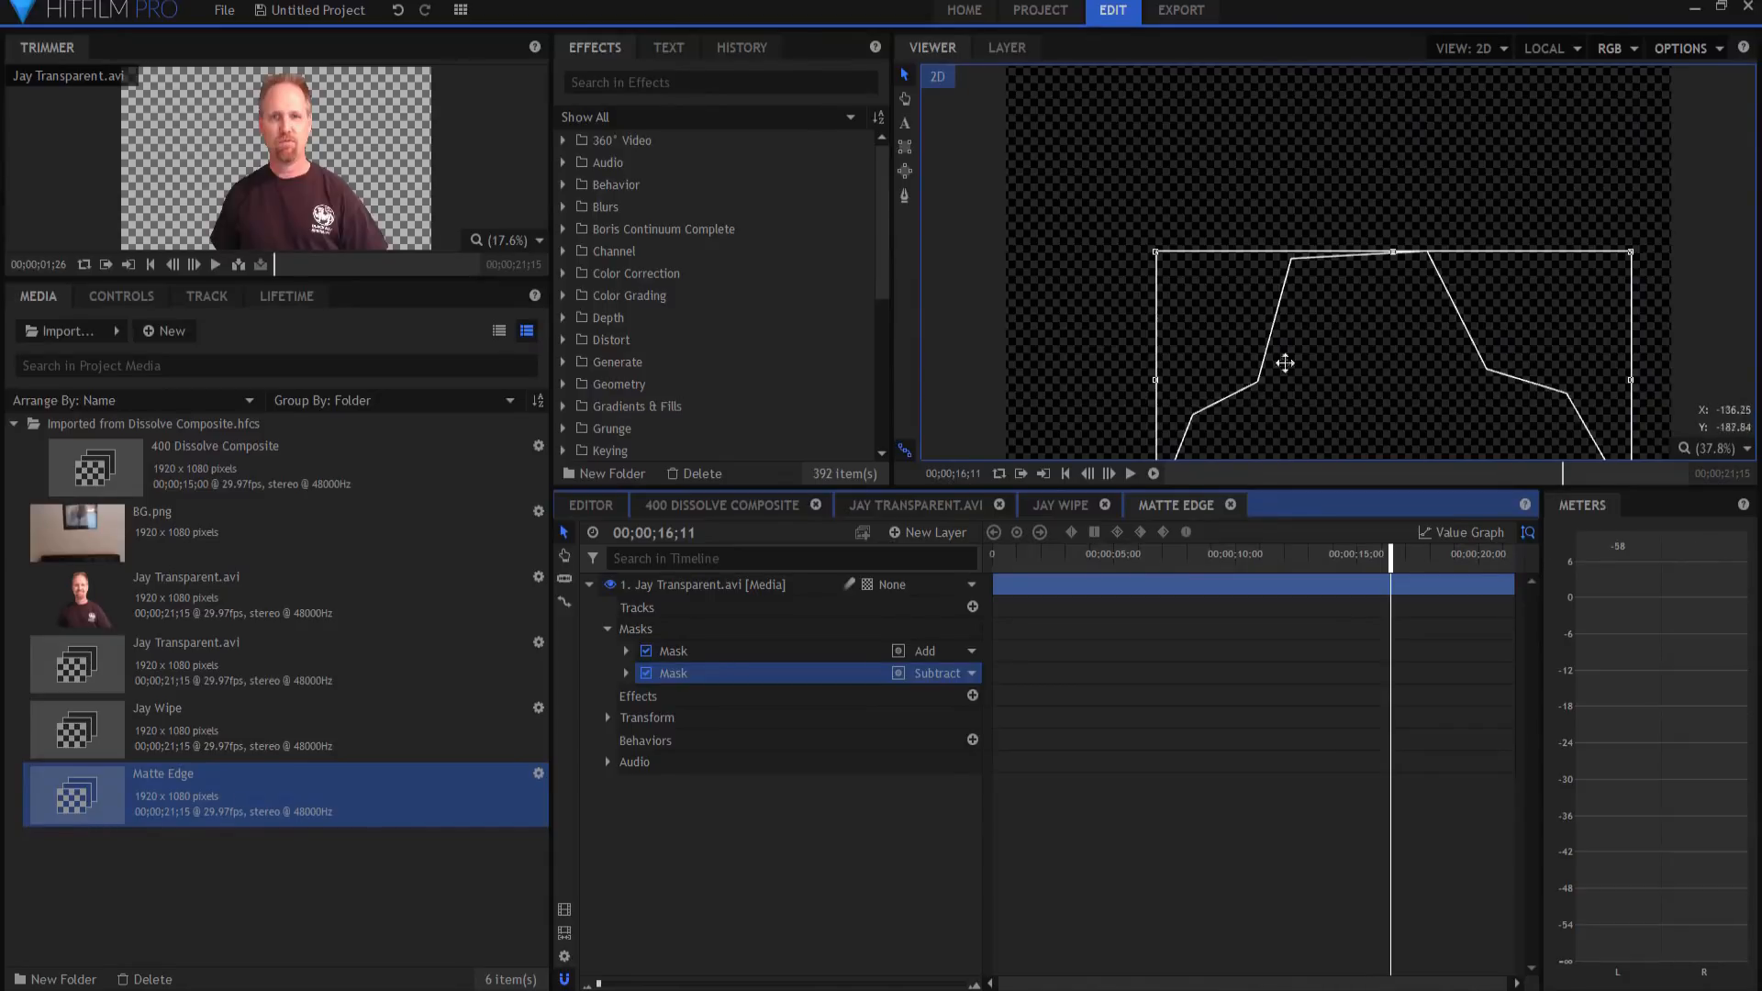
left_click(628, 674)
left_click(643, 696)
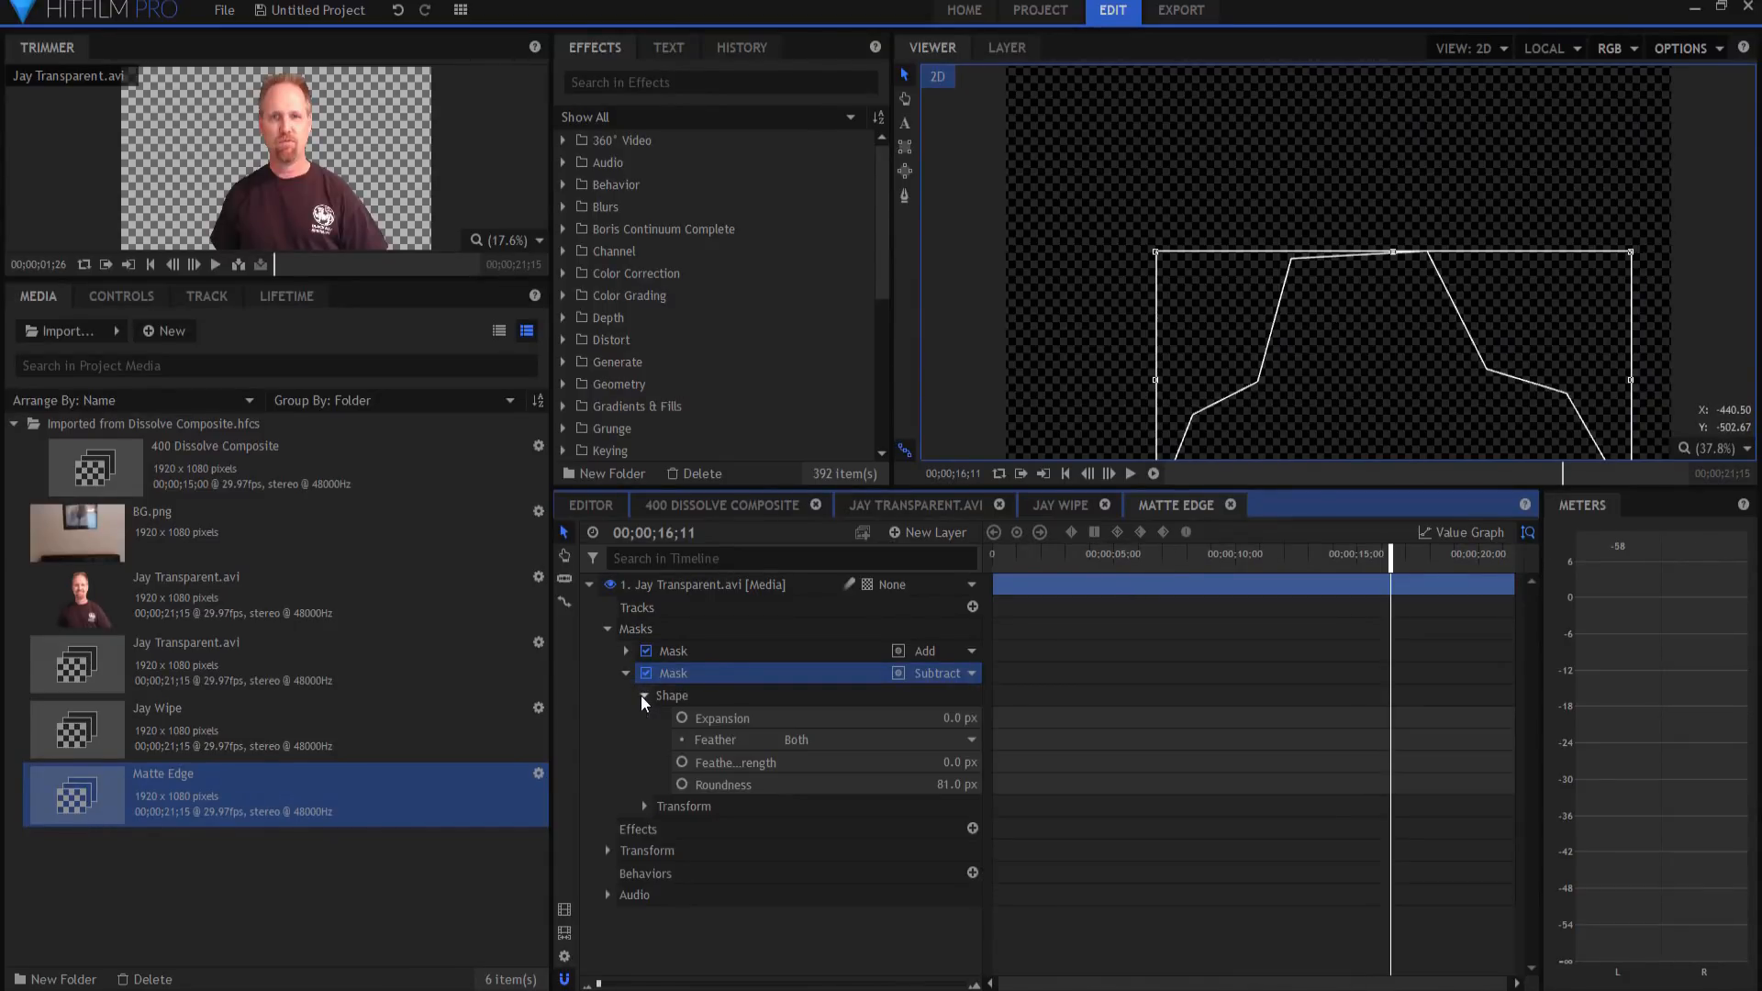
left_click_drag(960, 719, 924, 719)
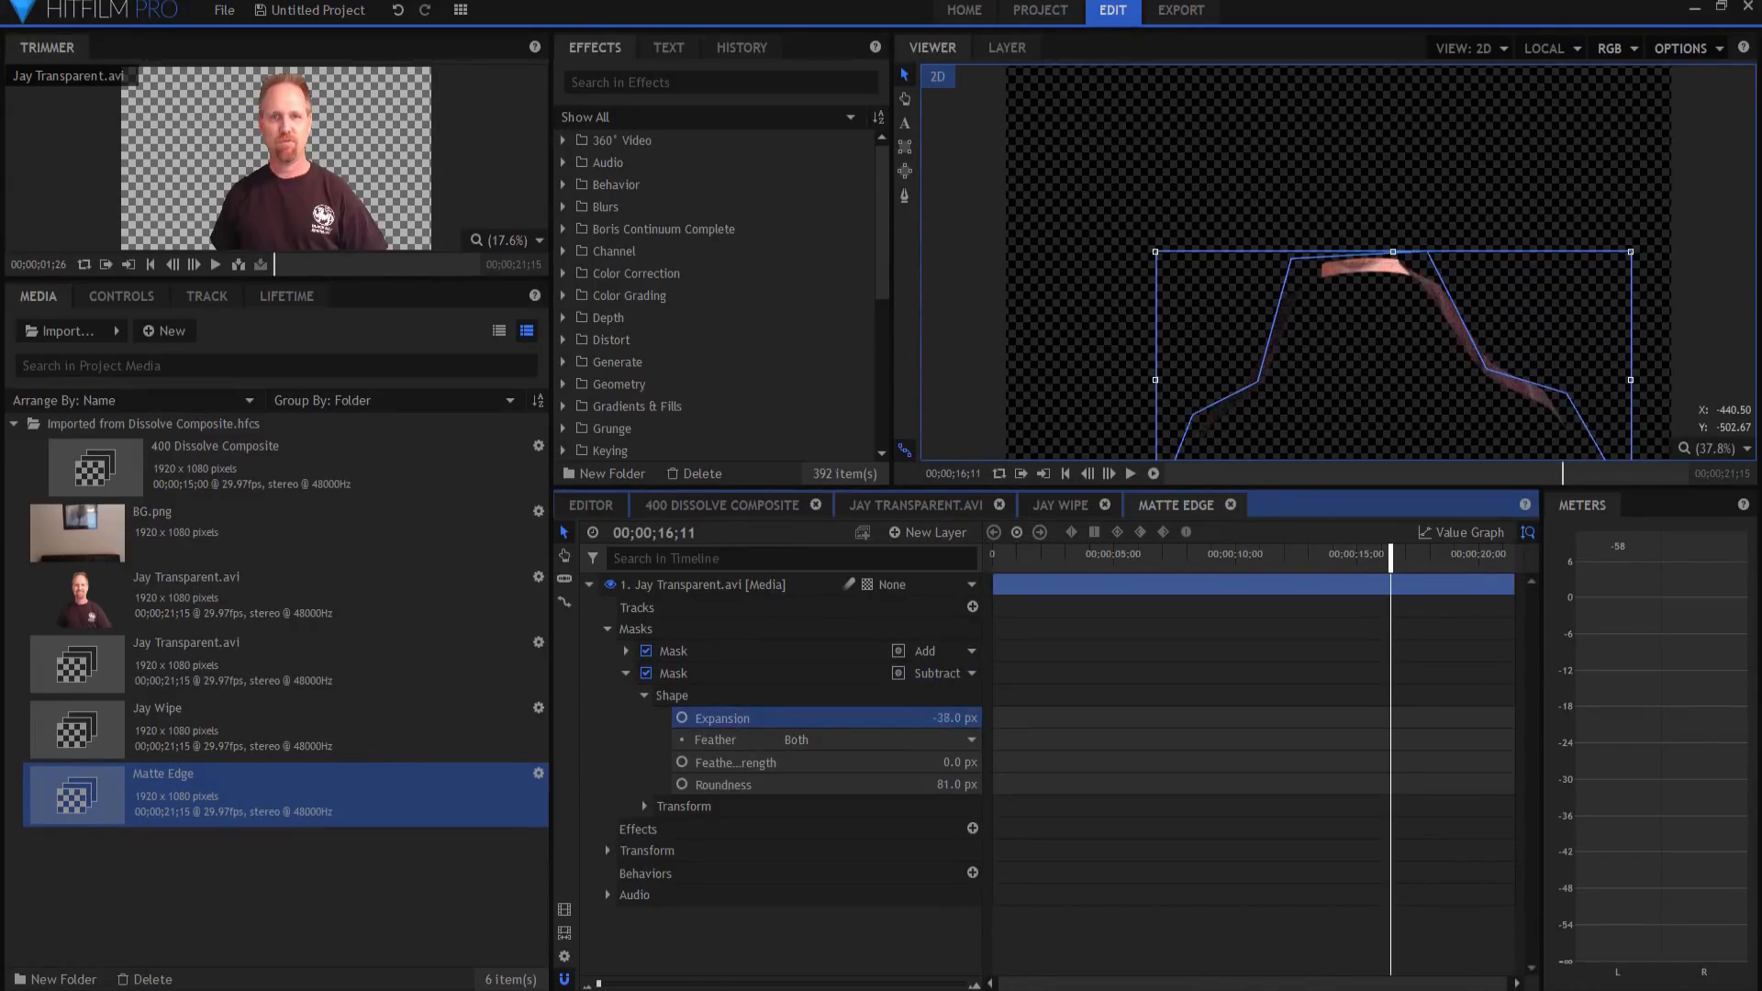
- Scrub the Matte Edge timeline between about 00;00;16;14 and 00;00;17;12 to check the thin edge strip, and collapse the layer
mouse_move(1404, 569)
left_mouse_down()
mouse_move(1353, 560)
mouse_move(1409, 548)
left_mouse_up()
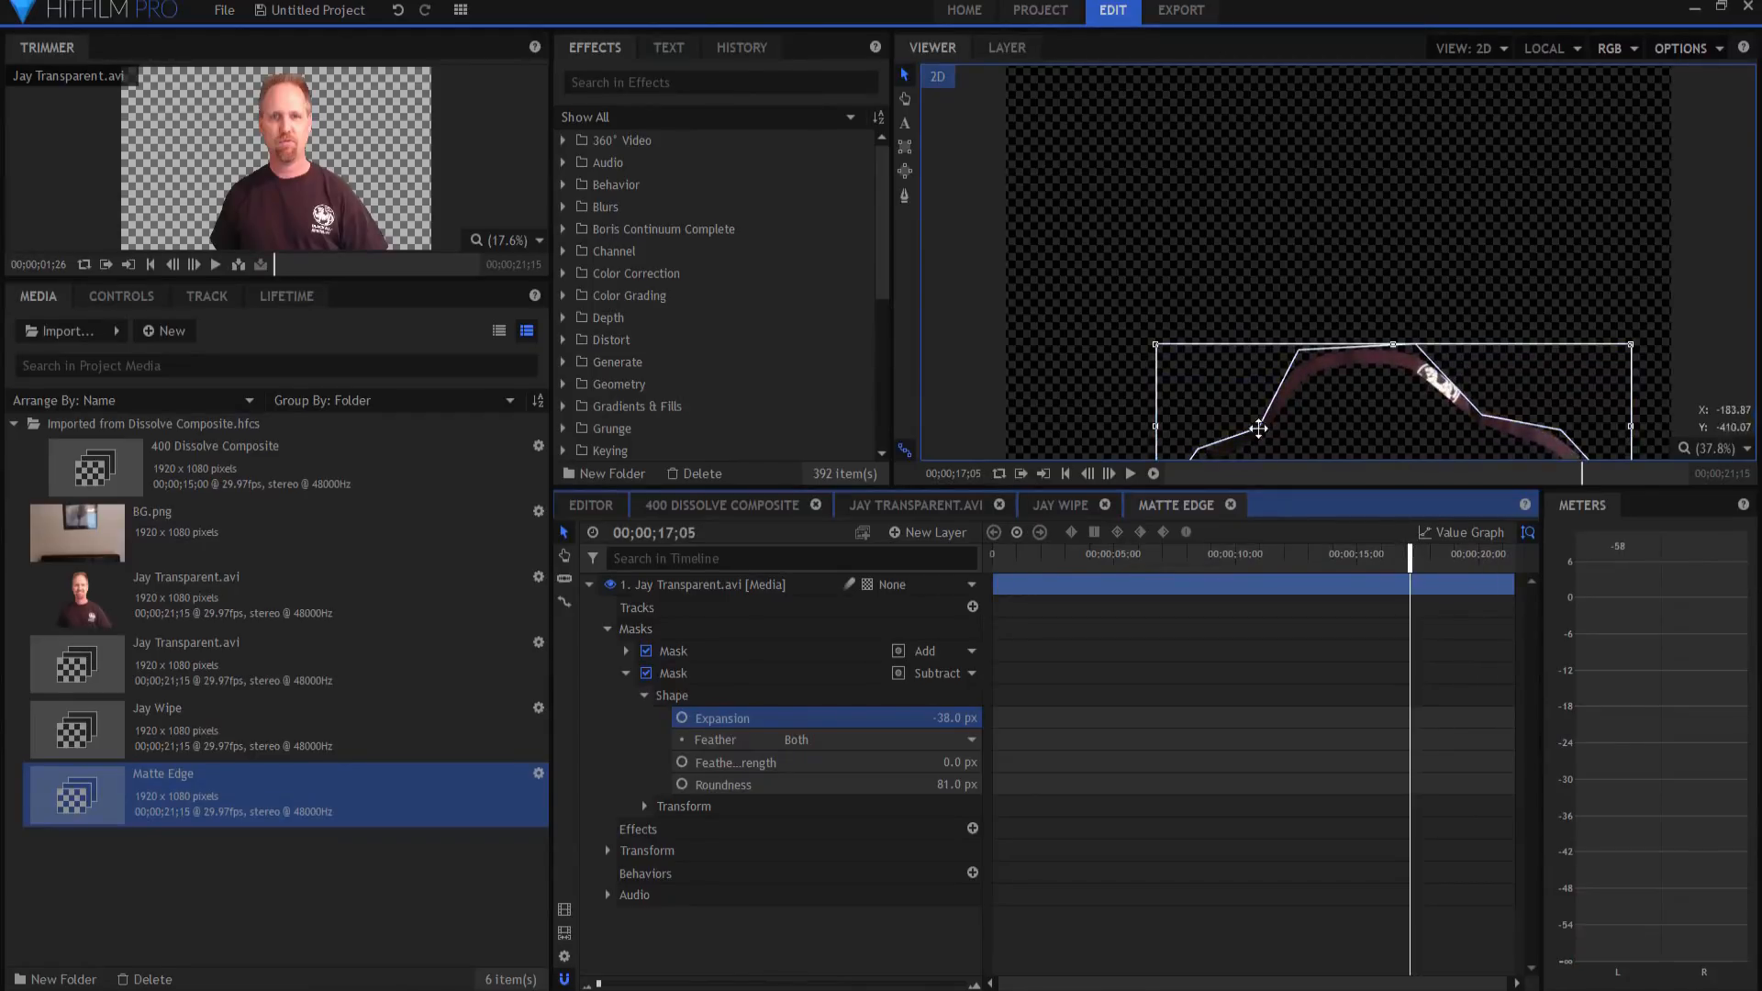
left_click_drag(1408, 560, 1415, 557)
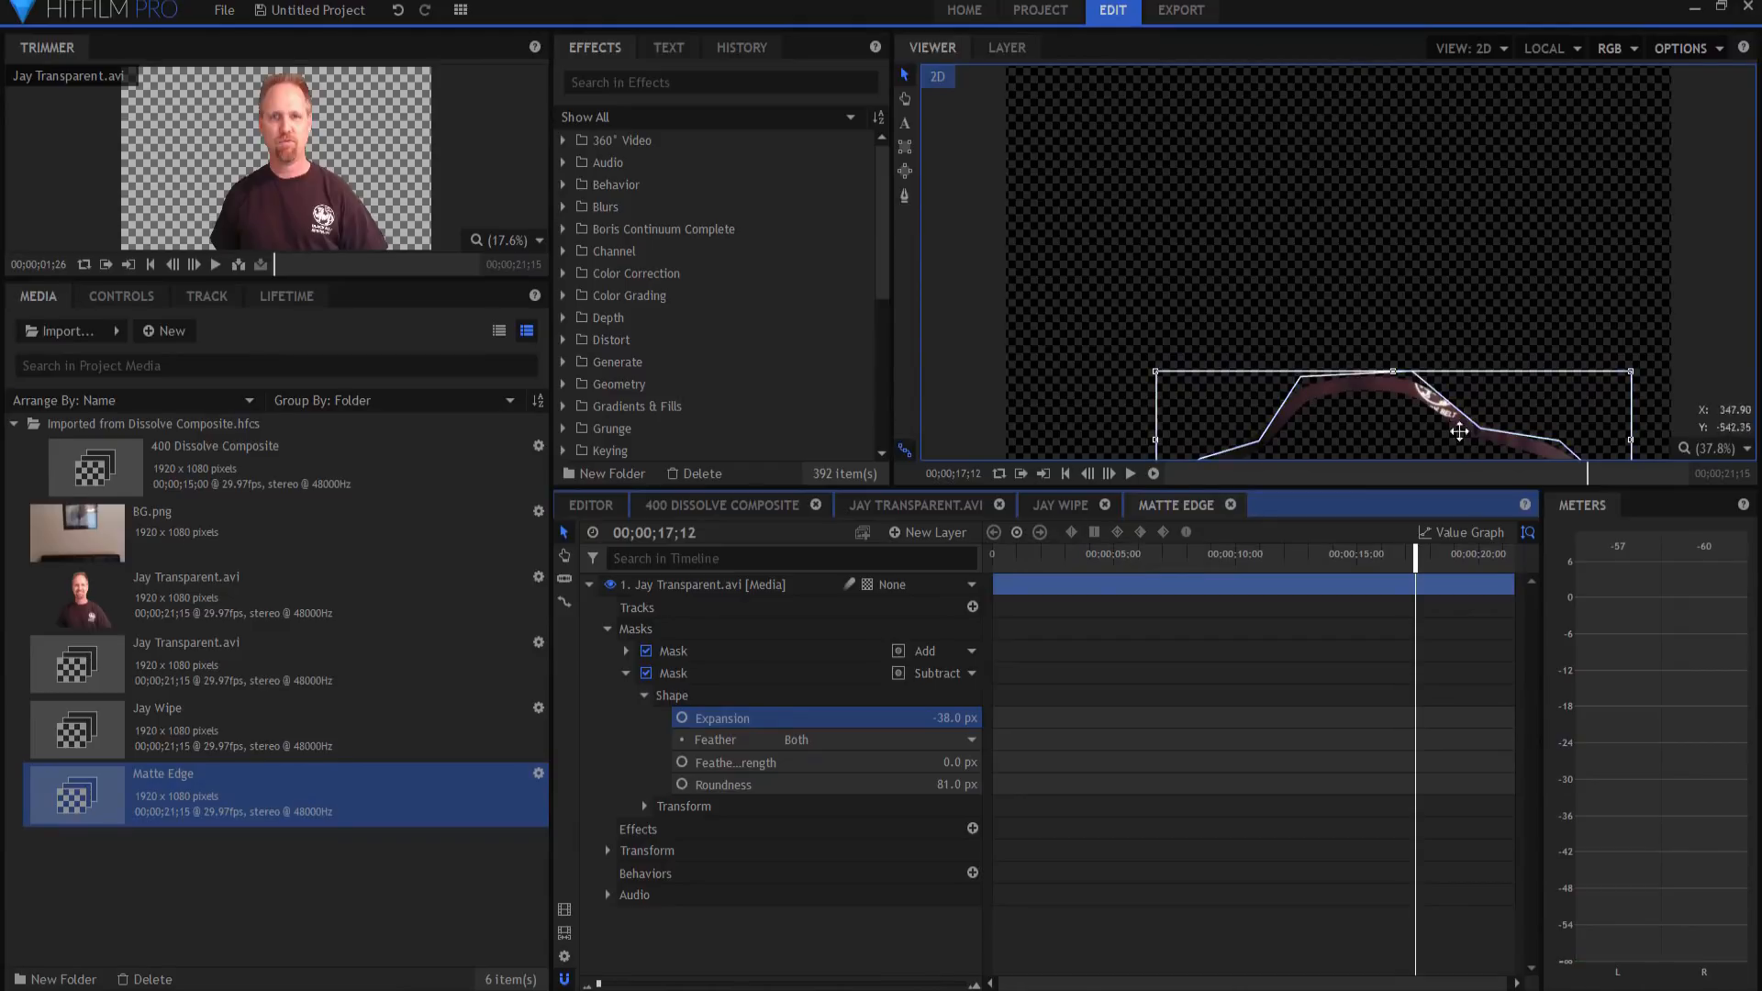
left_click_drag(1420, 555, 1394, 556)
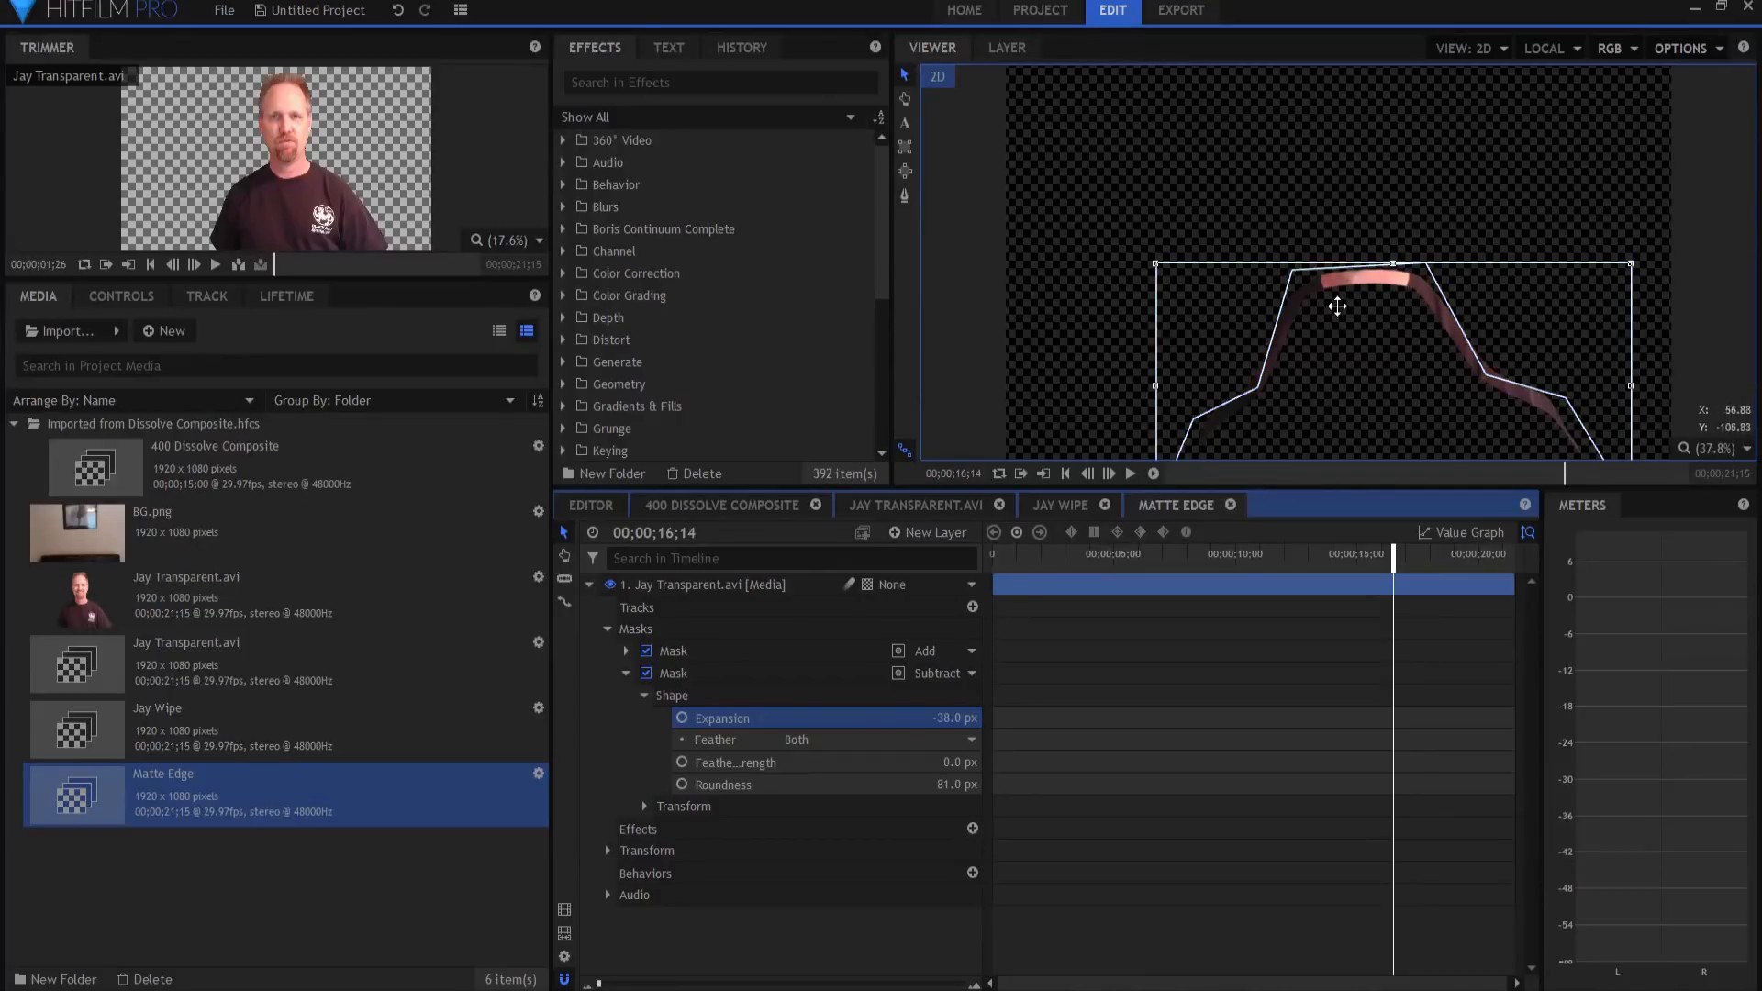
left_click(590, 586)
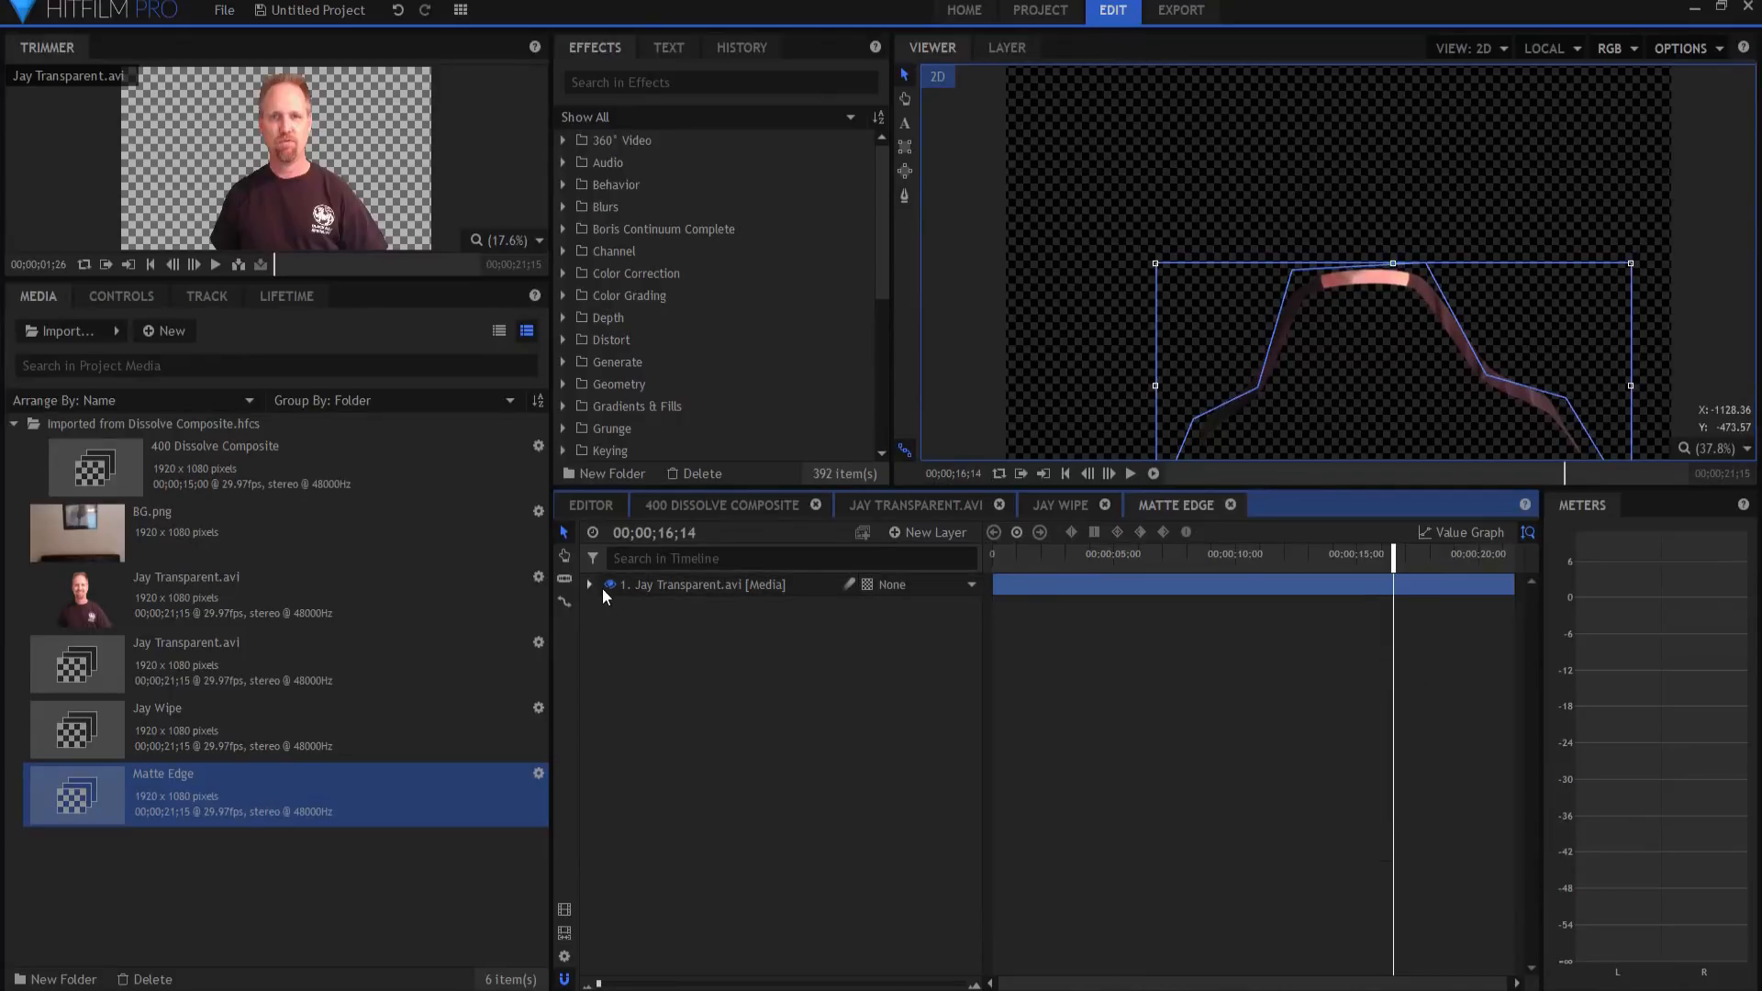
- Add the Matte Edge shot to the Jay Transparent.avi composite as a hidden layer below Jay Wipe, and turn off the viewer's grid lines
left_click(941, 503)
left_click_drag(102, 826, 773, 745)
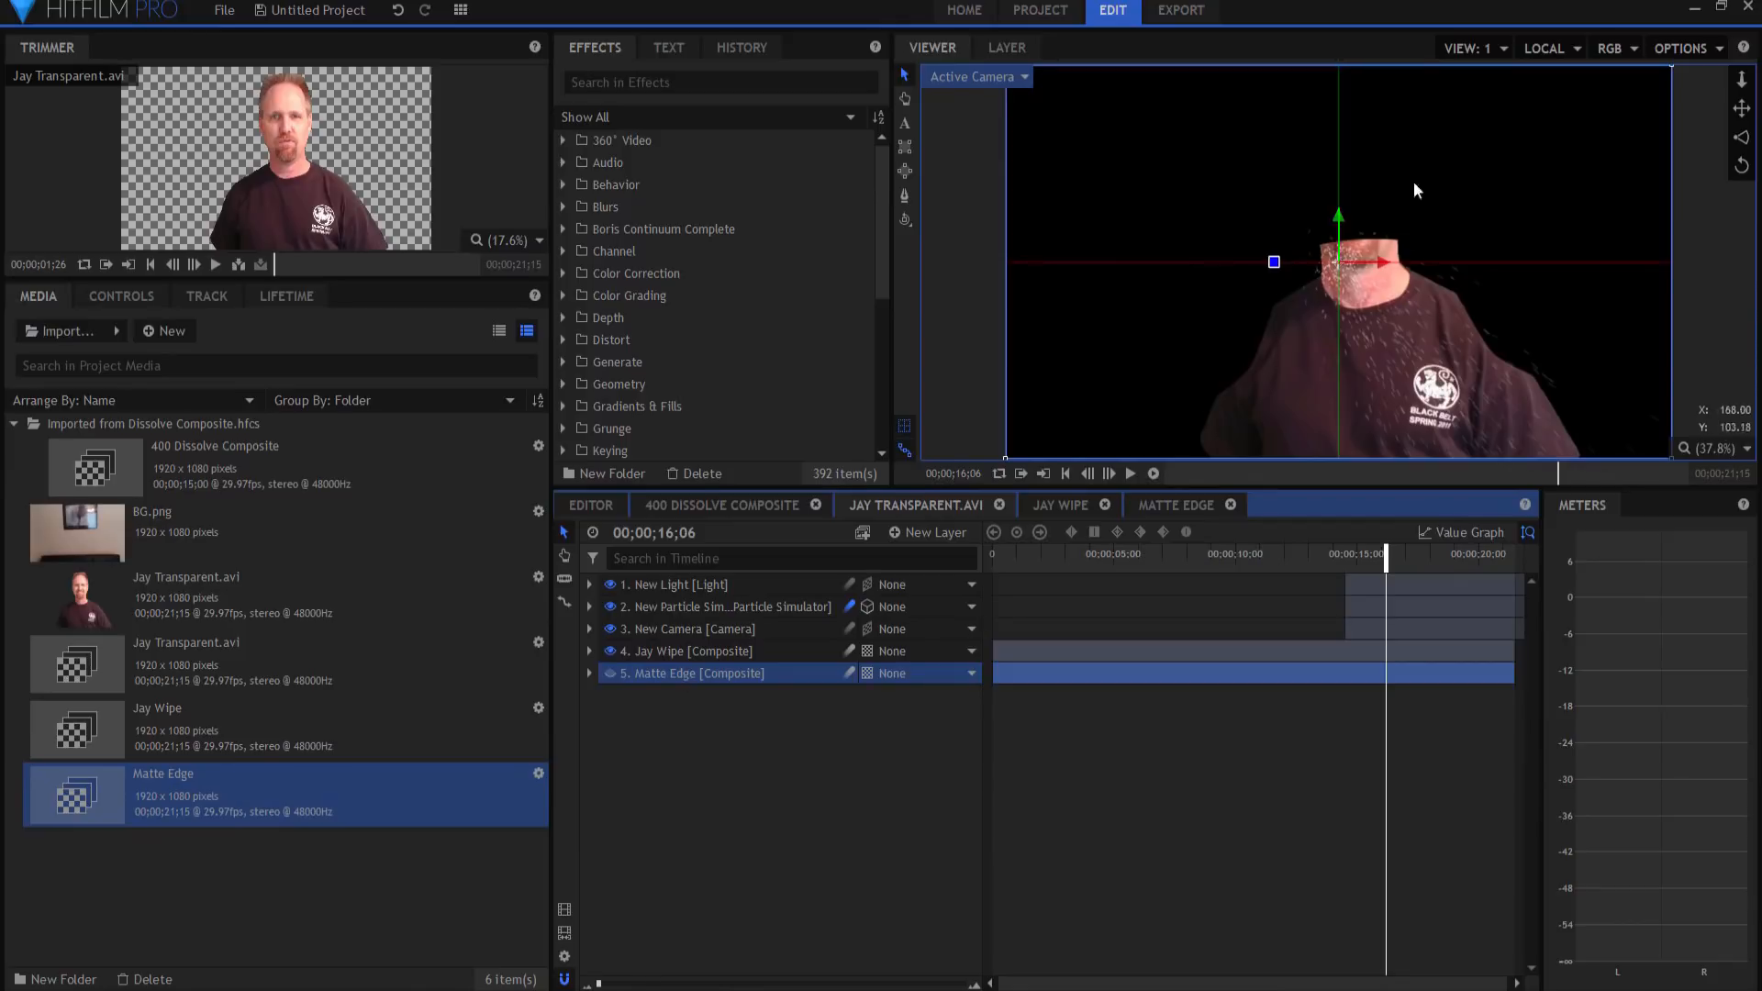
left_click(901, 422)
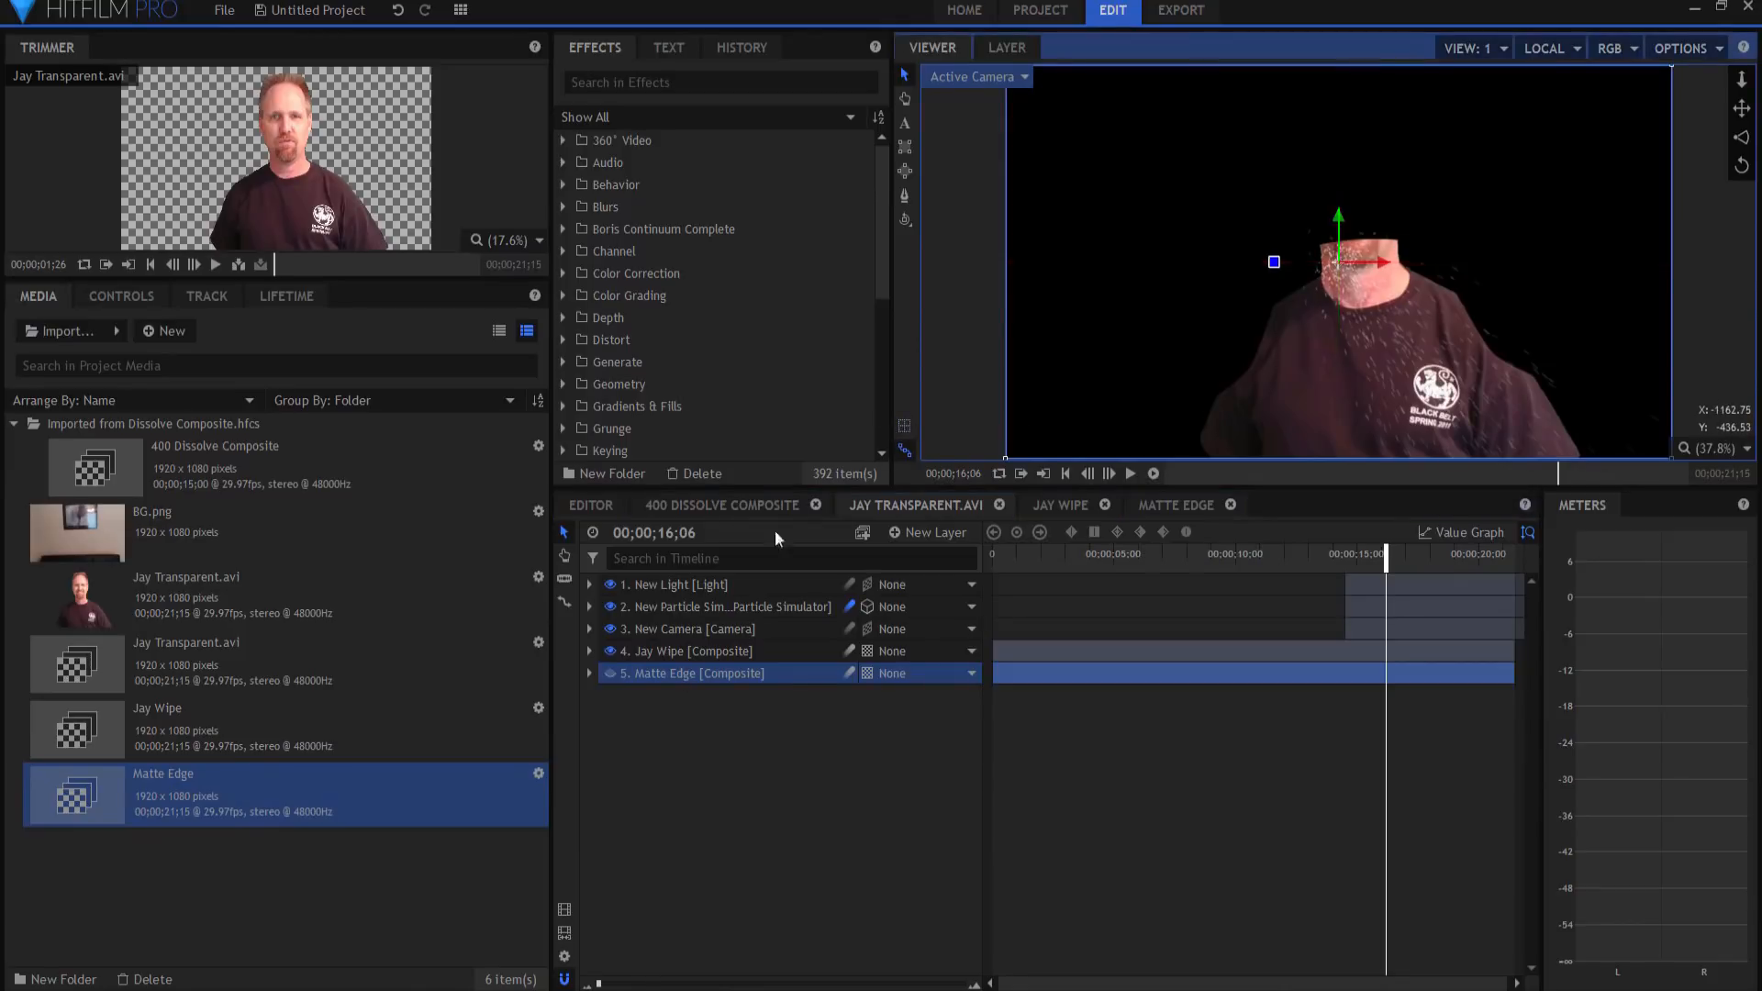
- Set the source layer of the particle simulator's FRONT emitter shape to Matte Edge
left_click(655, 610)
left_click(590, 605)
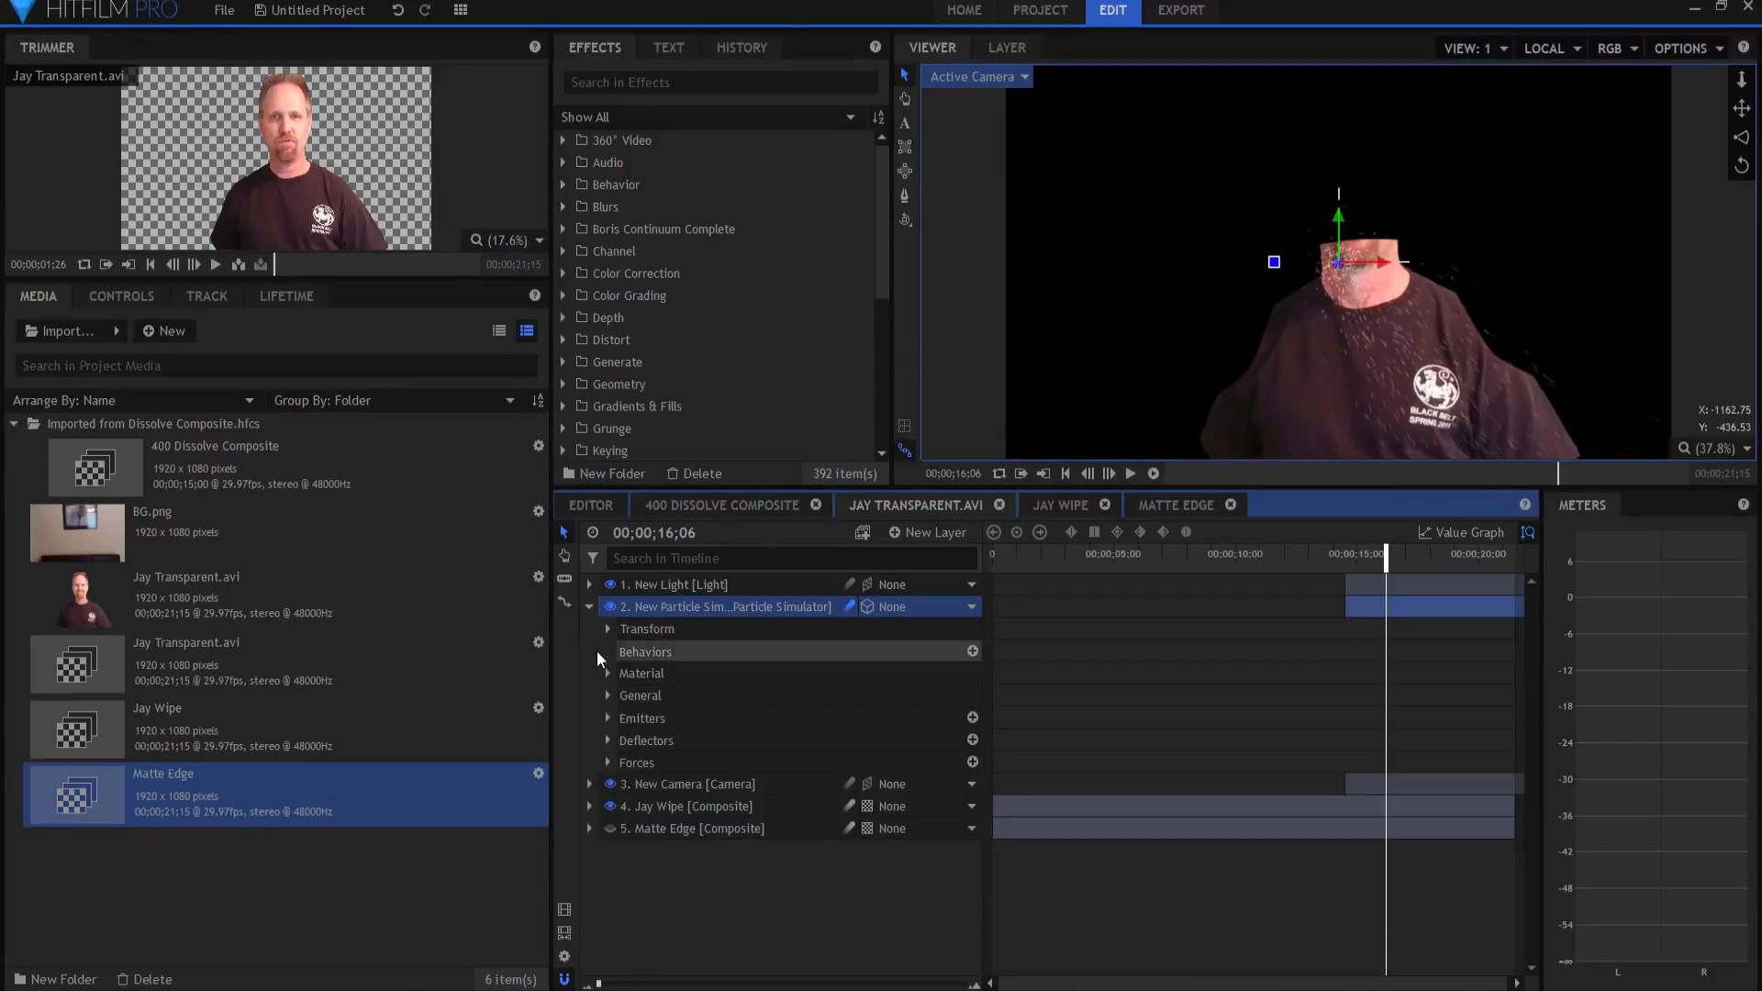
left_click(608, 717)
left_click(625, 739)
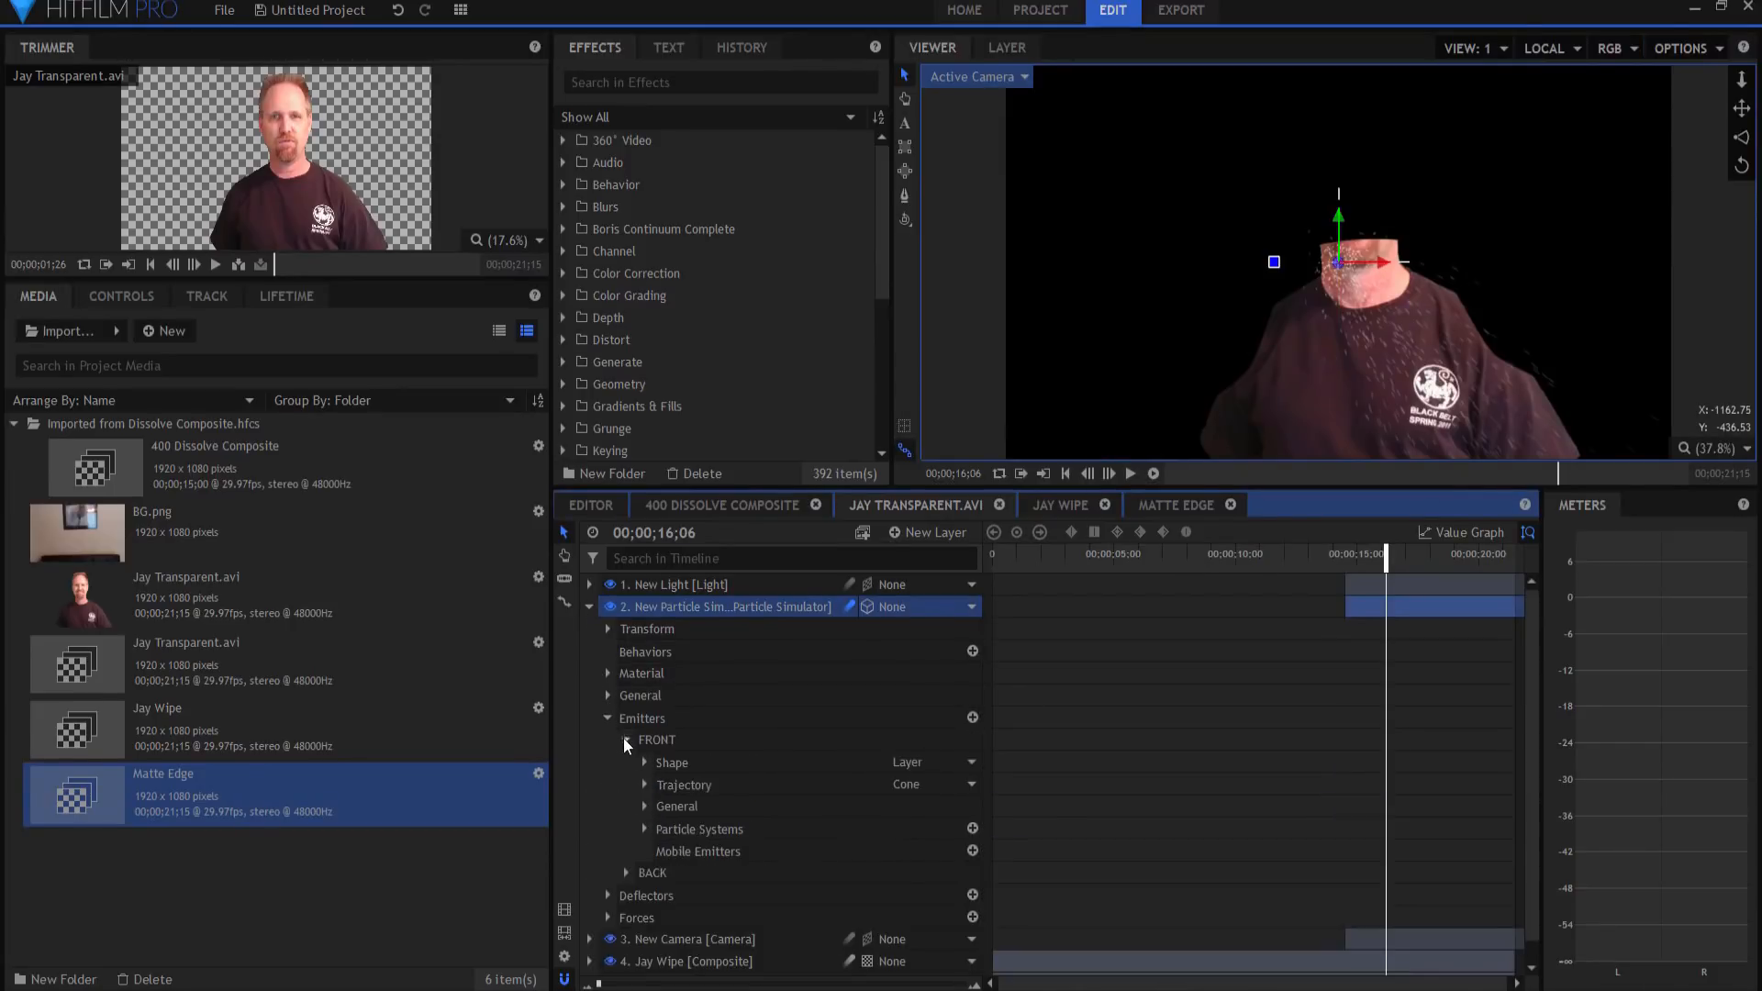
left_click(642, 763)
left_click(877, 785)
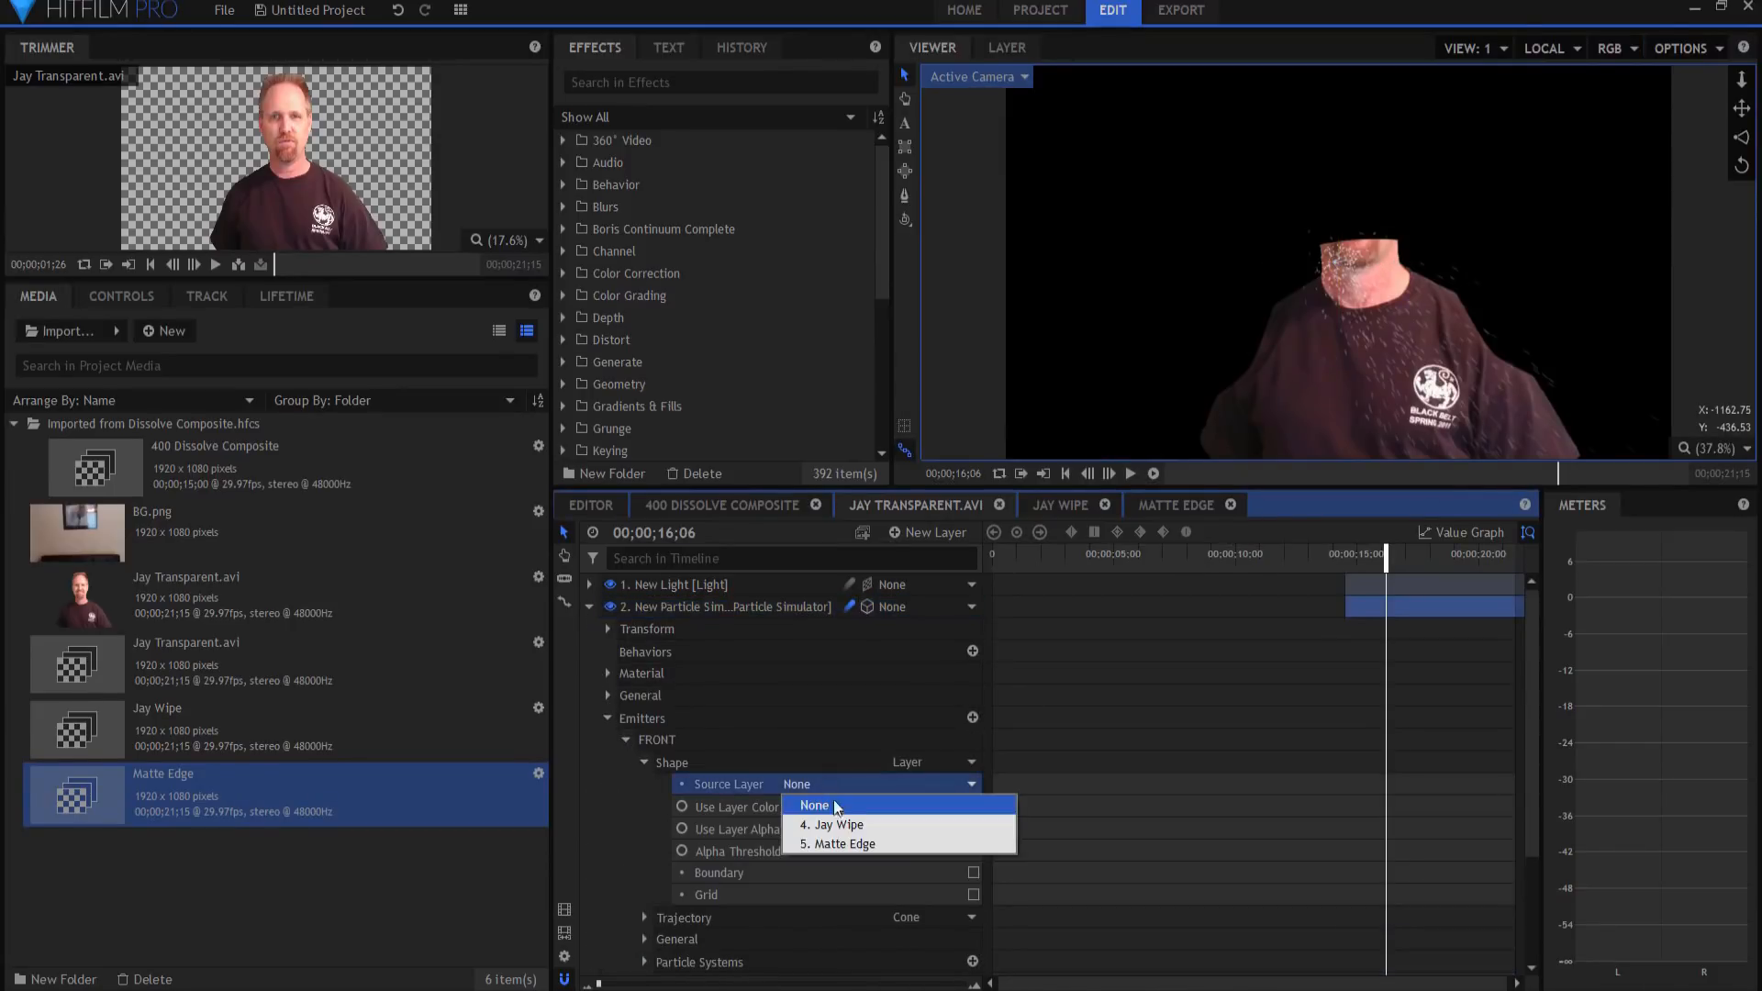
left_click(840, 841)
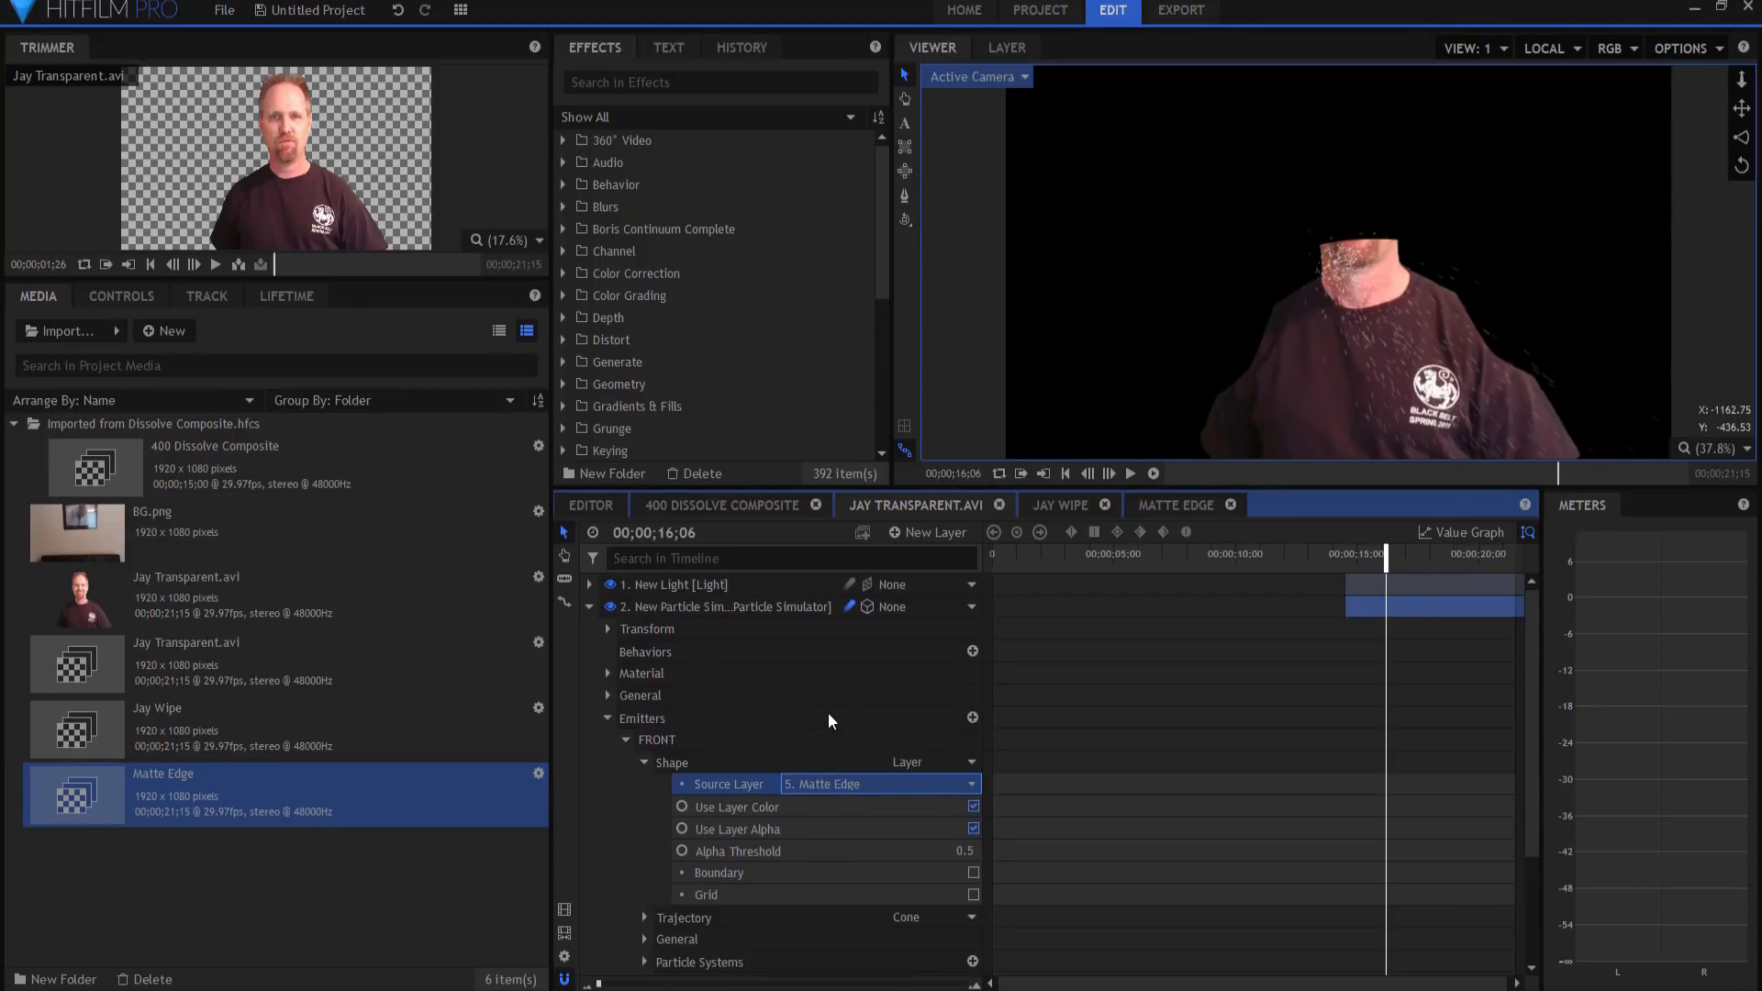
- Set the source layer of the BACK emitter's shape to Matte Edge and collapse the emitters
left_click(643, 762)
left_click(626, 739)
left_click(624, 763)
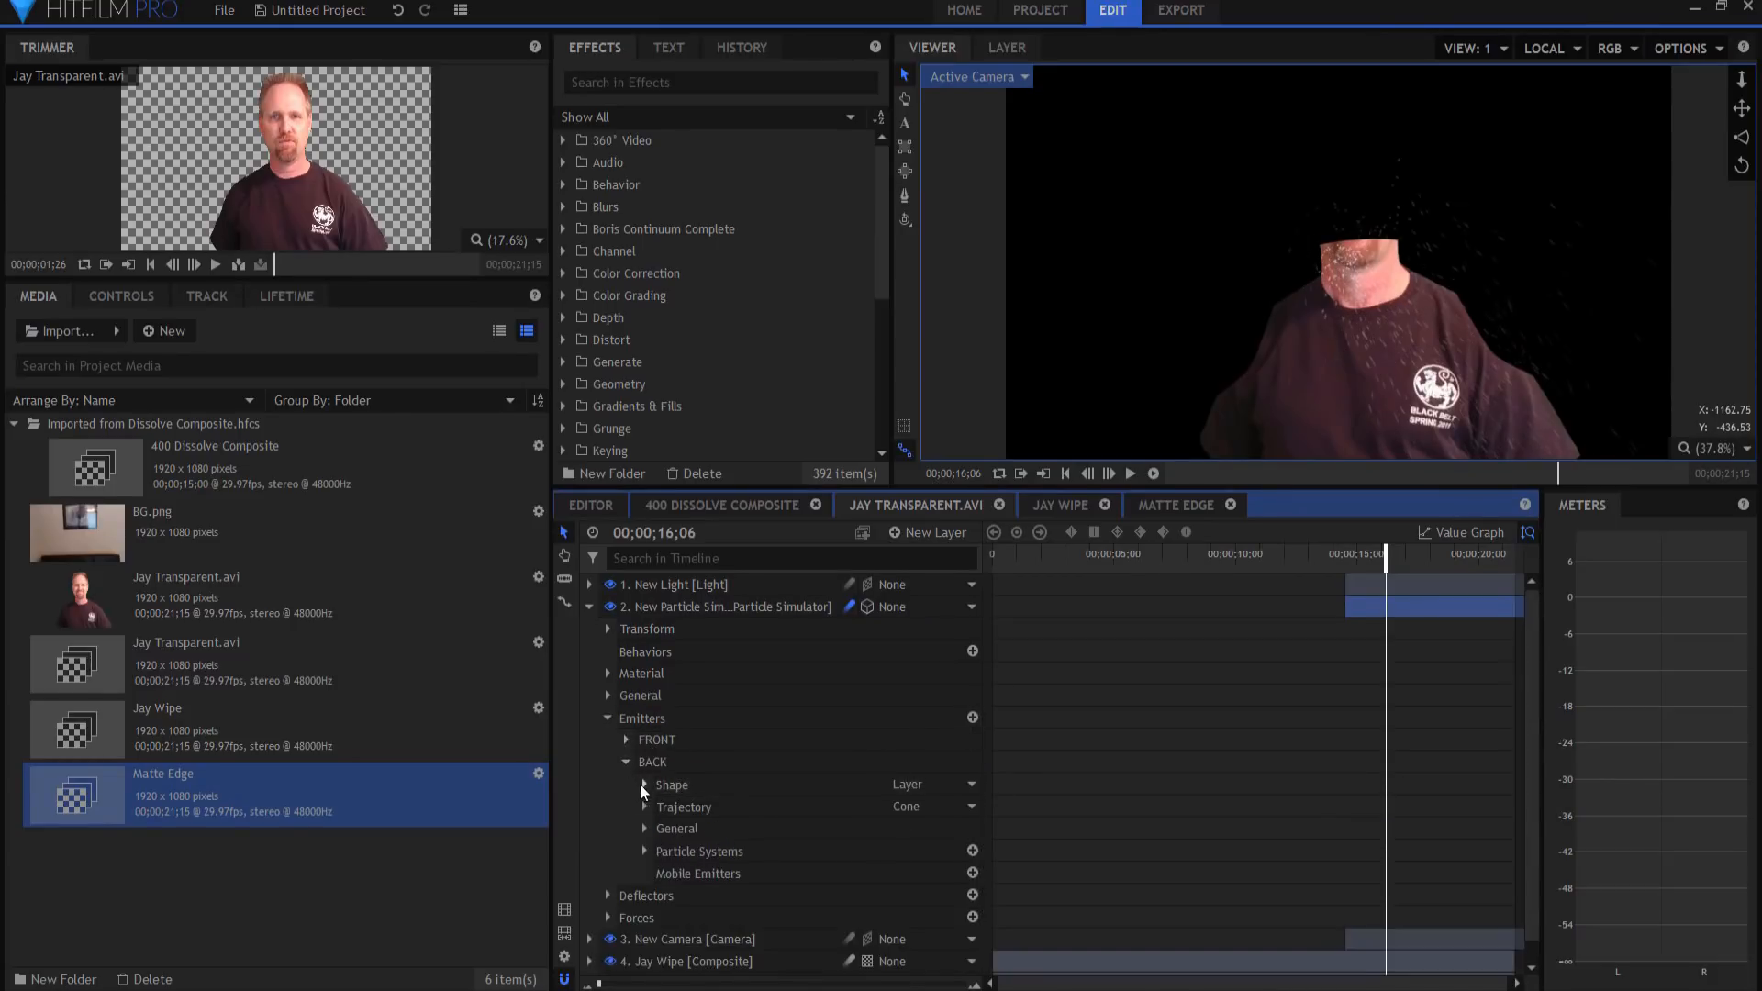
left_click(646, 785)
left_click(826, 806)
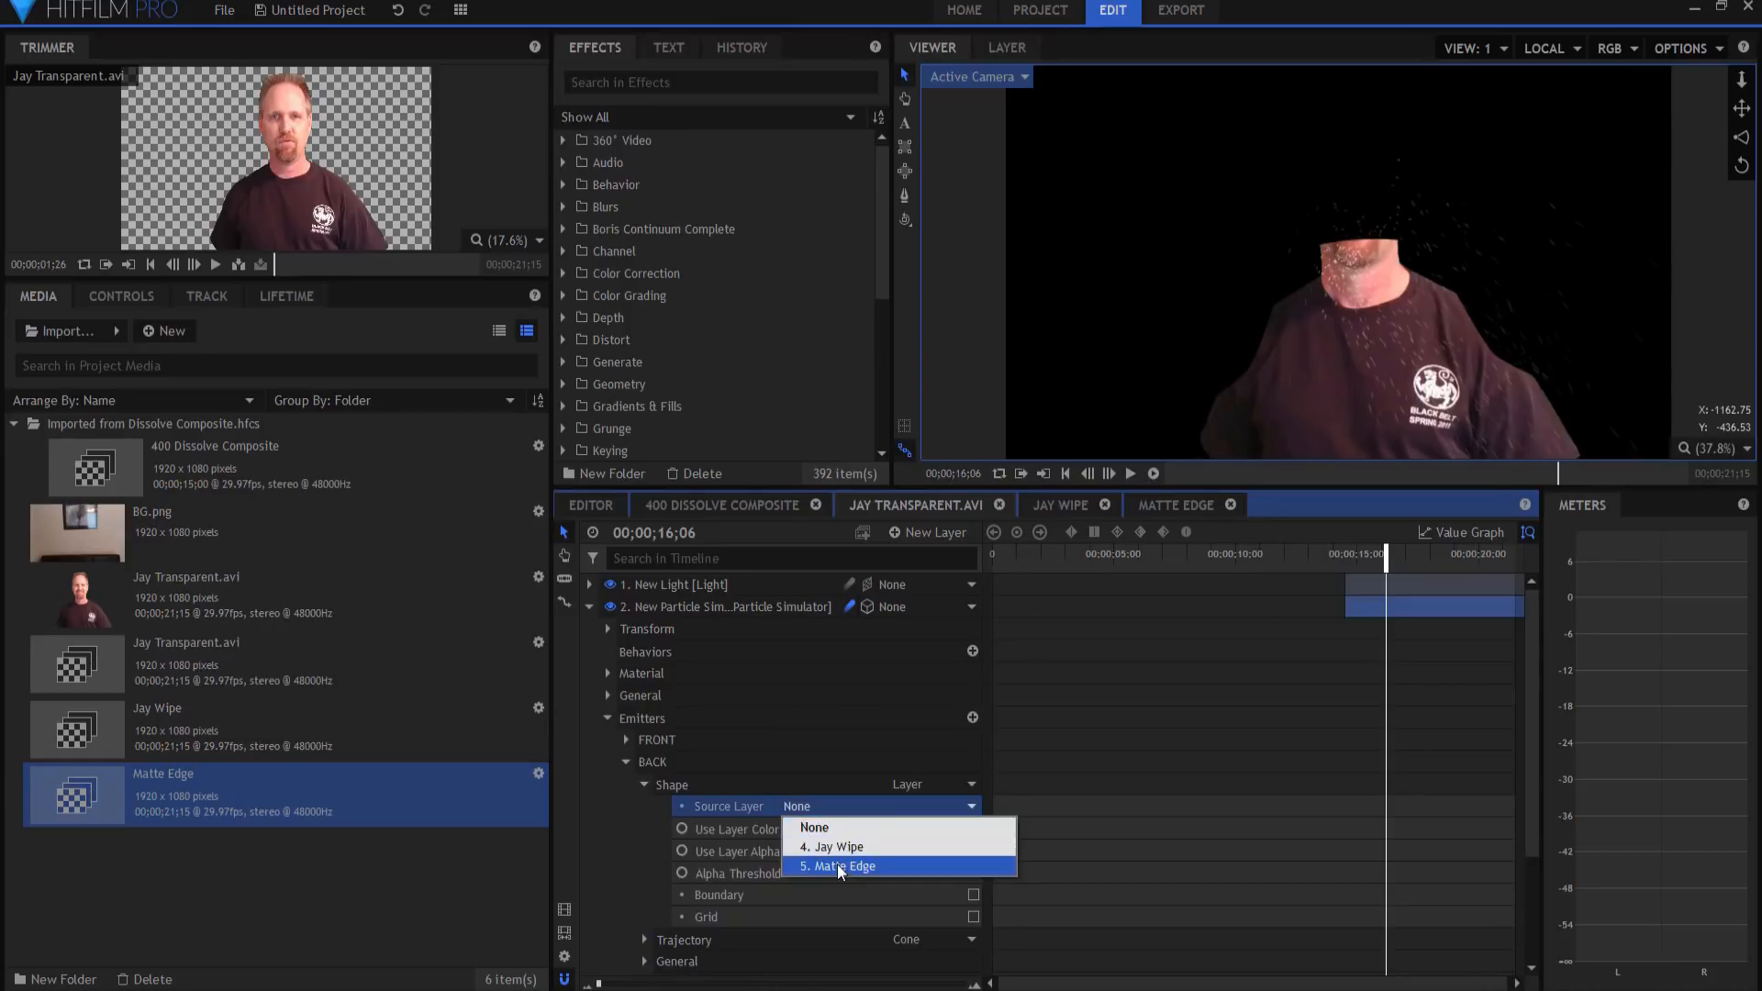
left_click(836, 869)
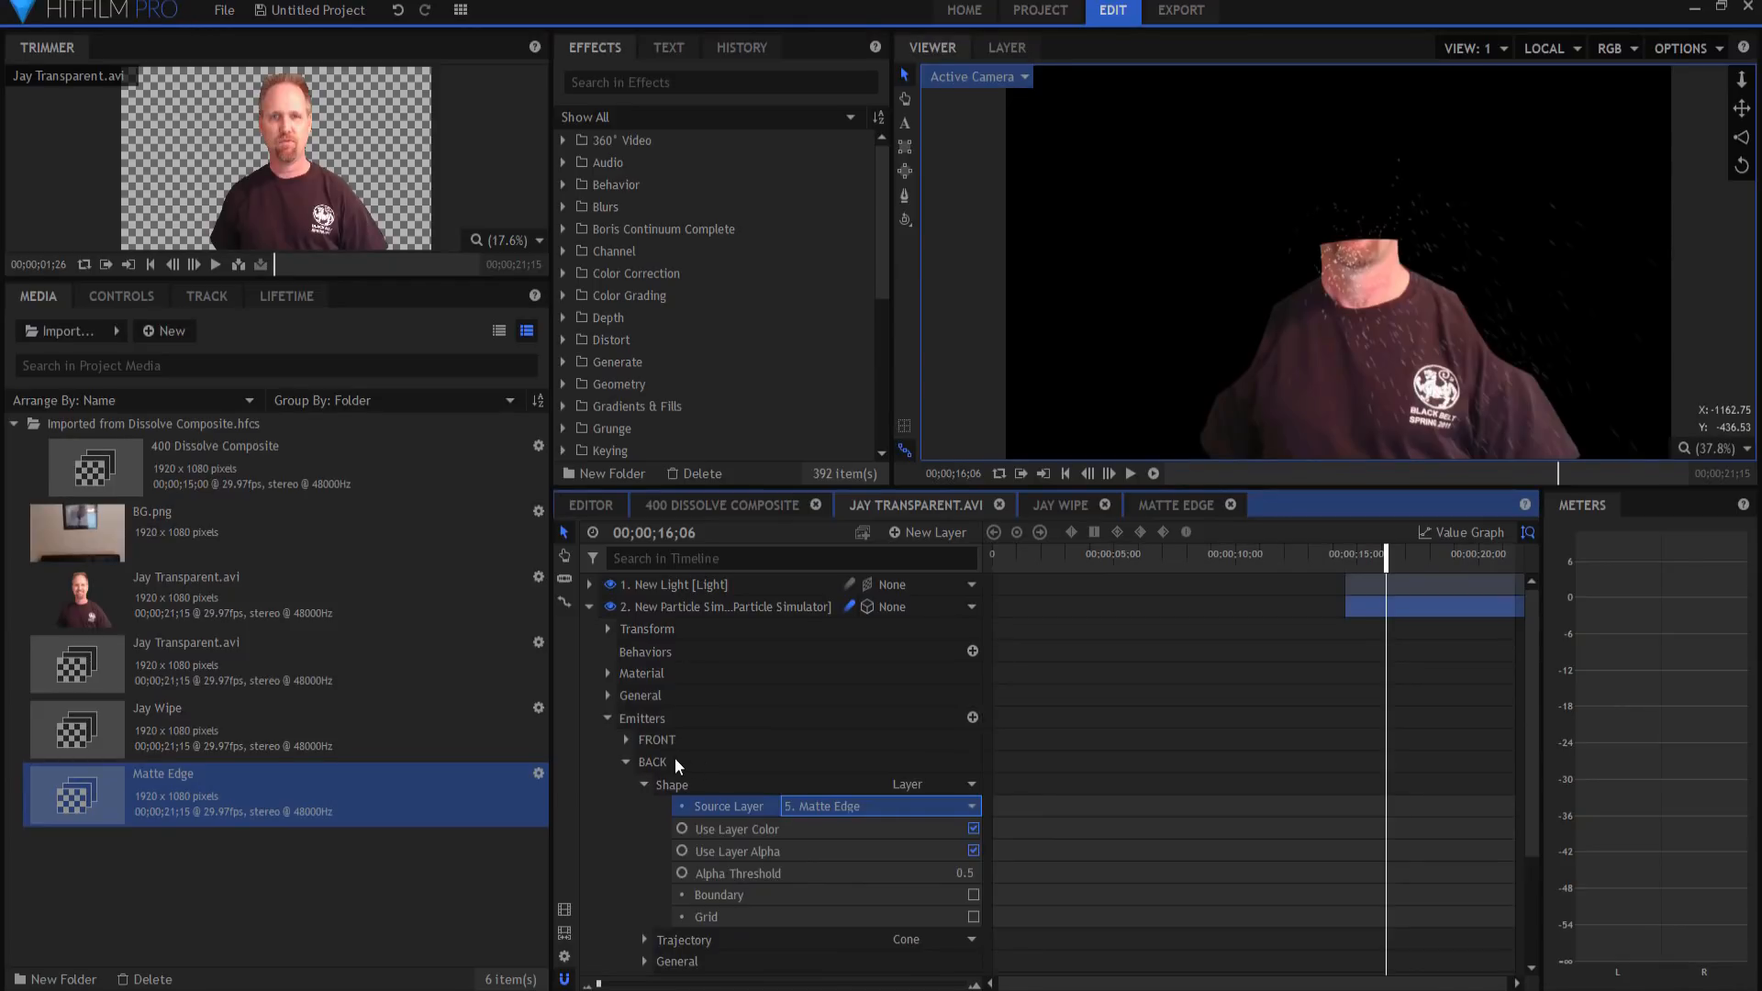
left_click(606, 718)
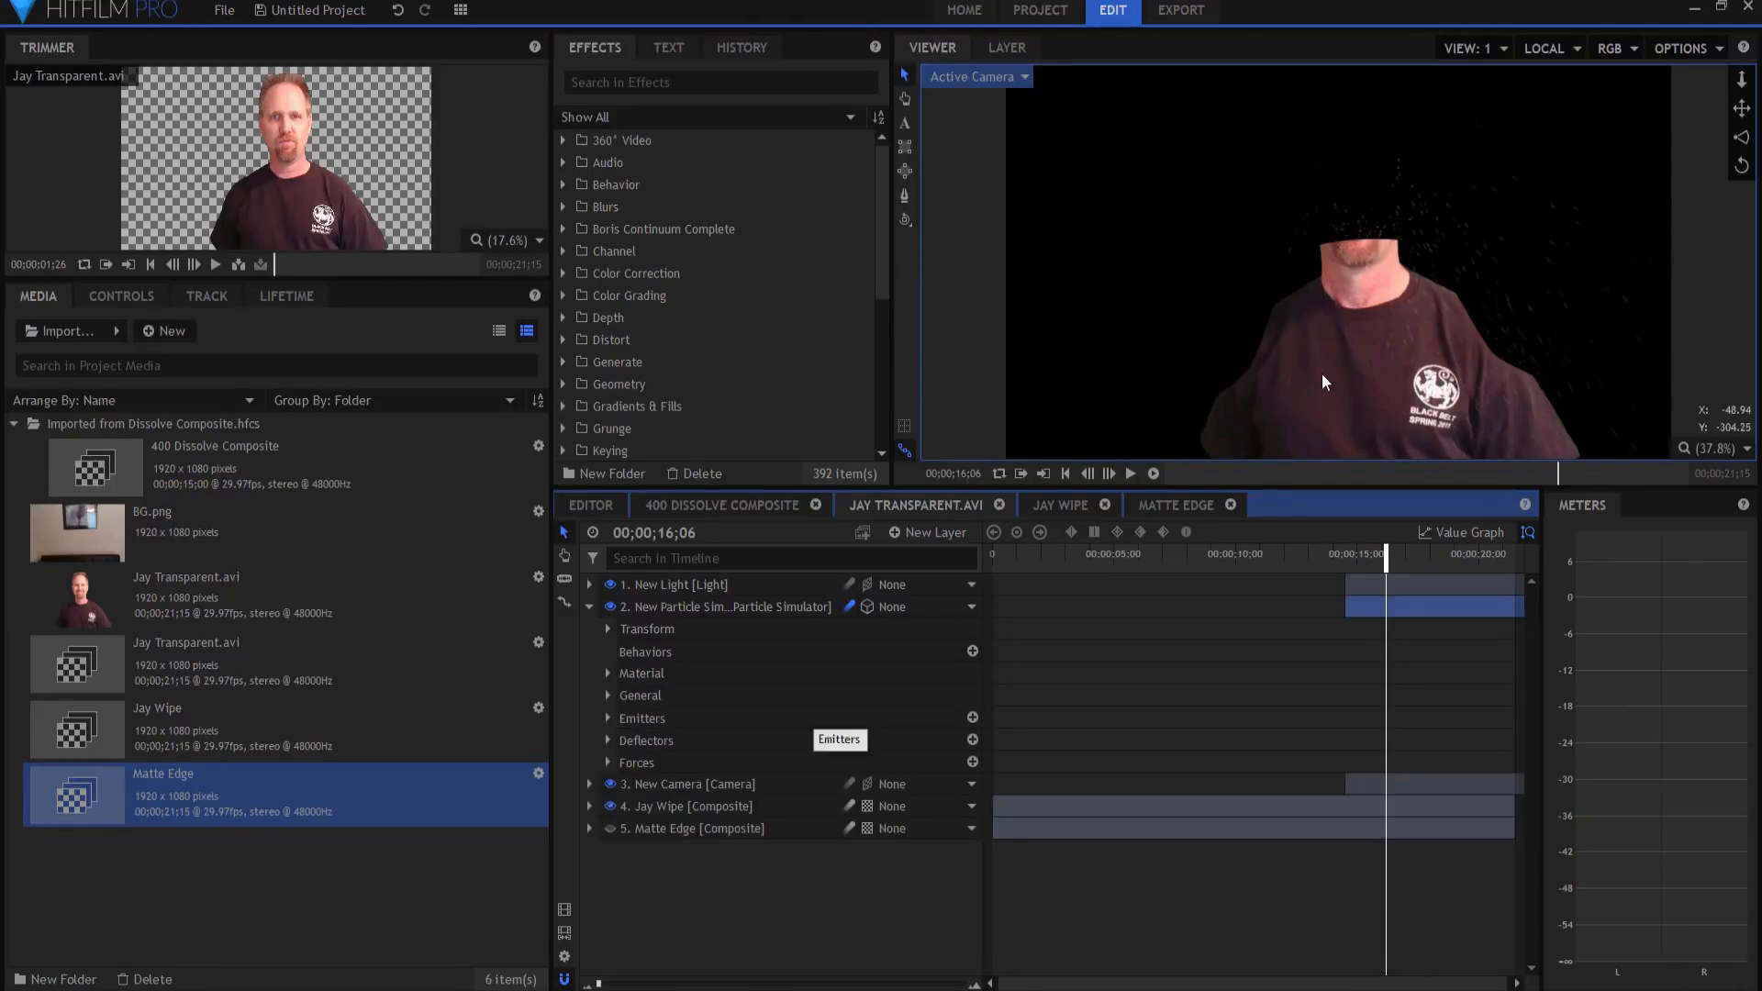
- Go to 00;00;13;18 and add BG.png to the Jay Transparent.avi composite as the lowest layer
left_click(1324, 555)
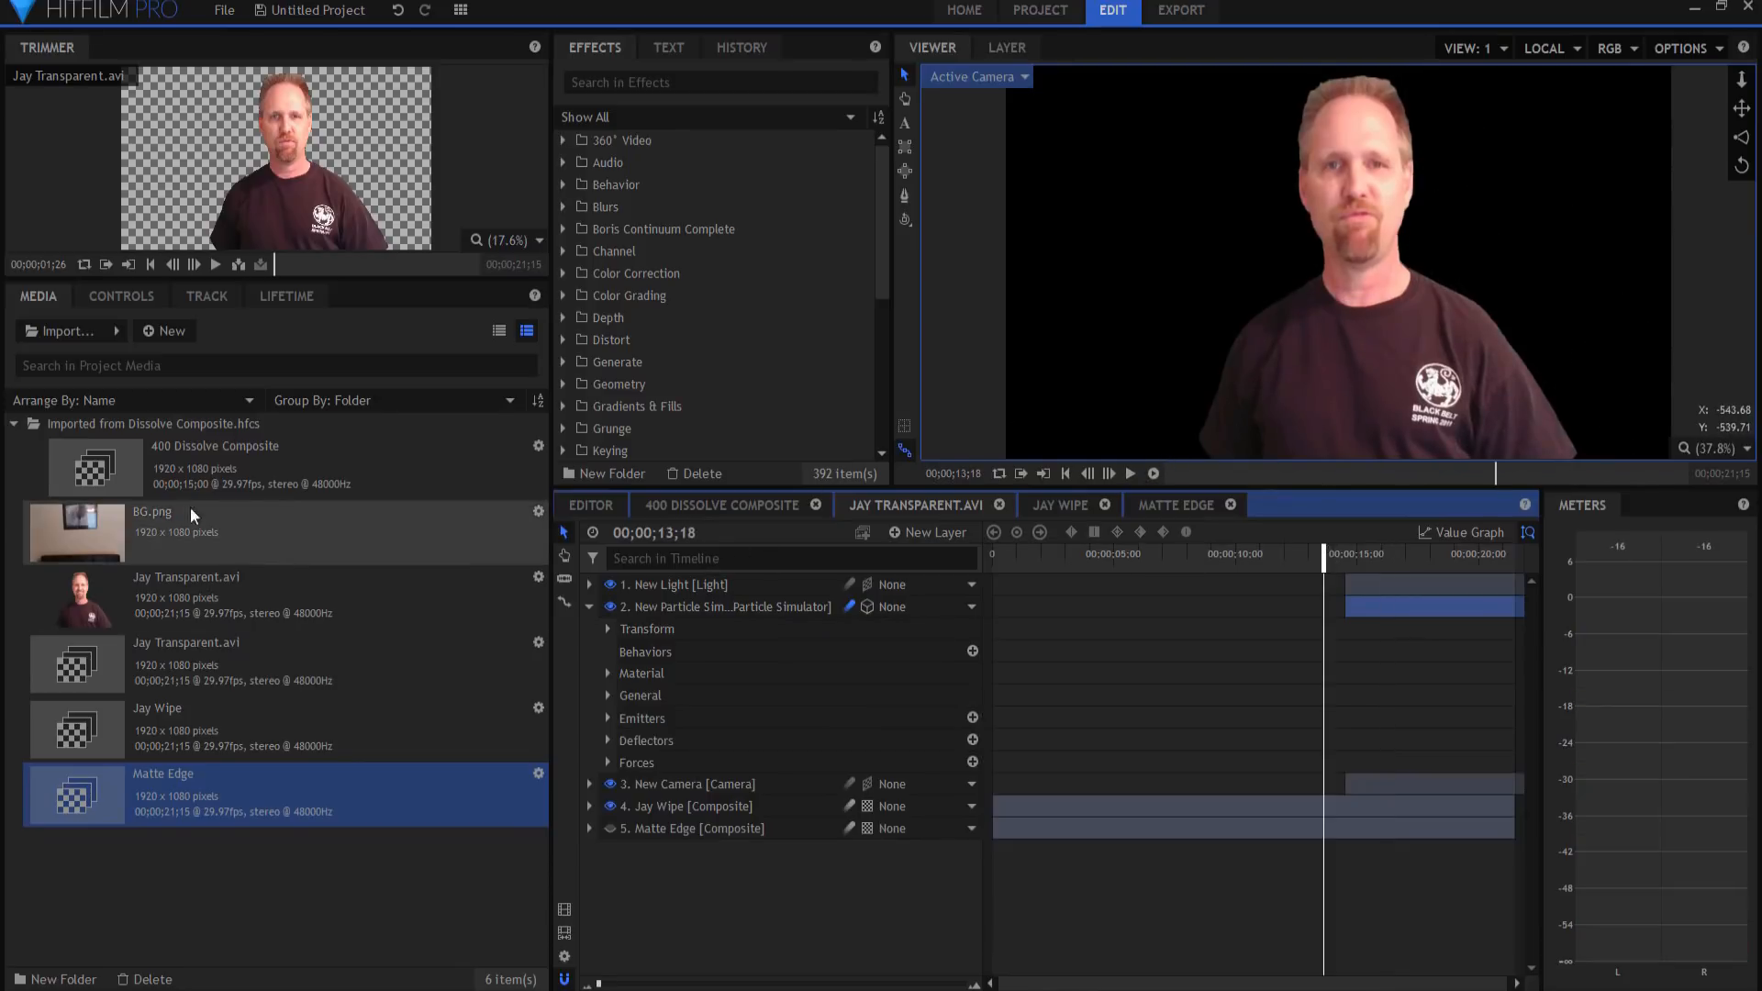
left_click_drag(78, 533, 1114, 689)
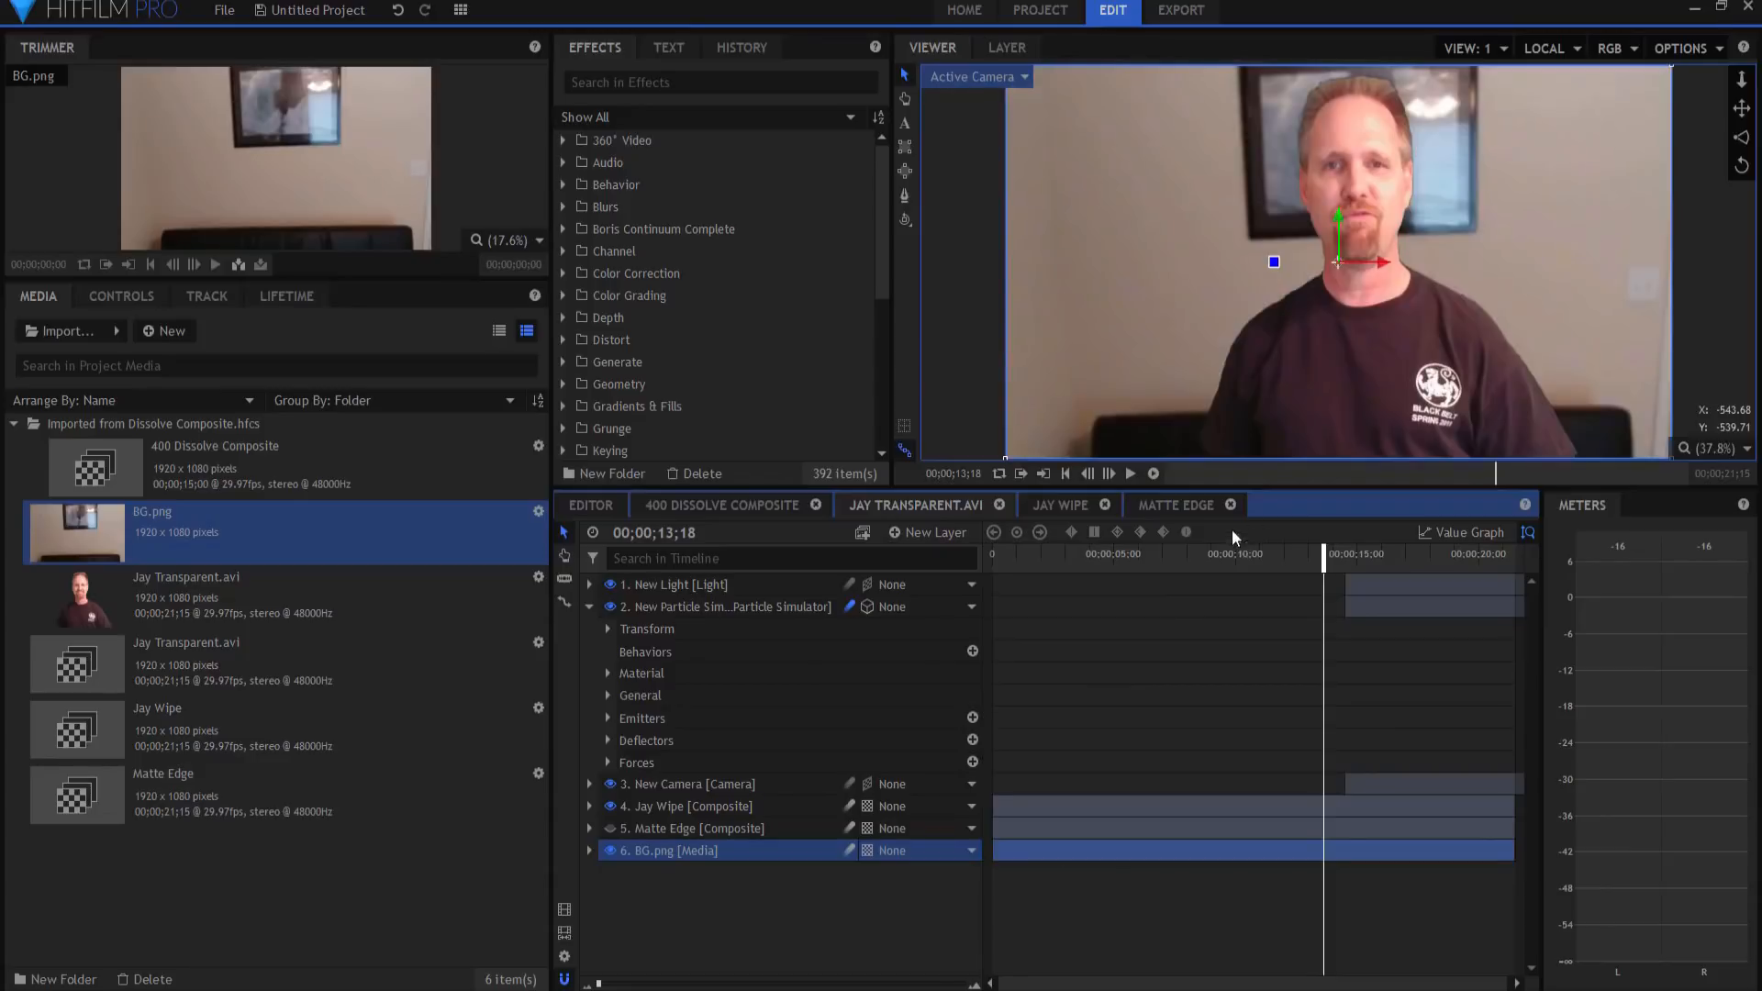
- Play the dissolve over the background with a RAM preview, replay it, and return to 00;00;14;15
left_click(1130, 472)
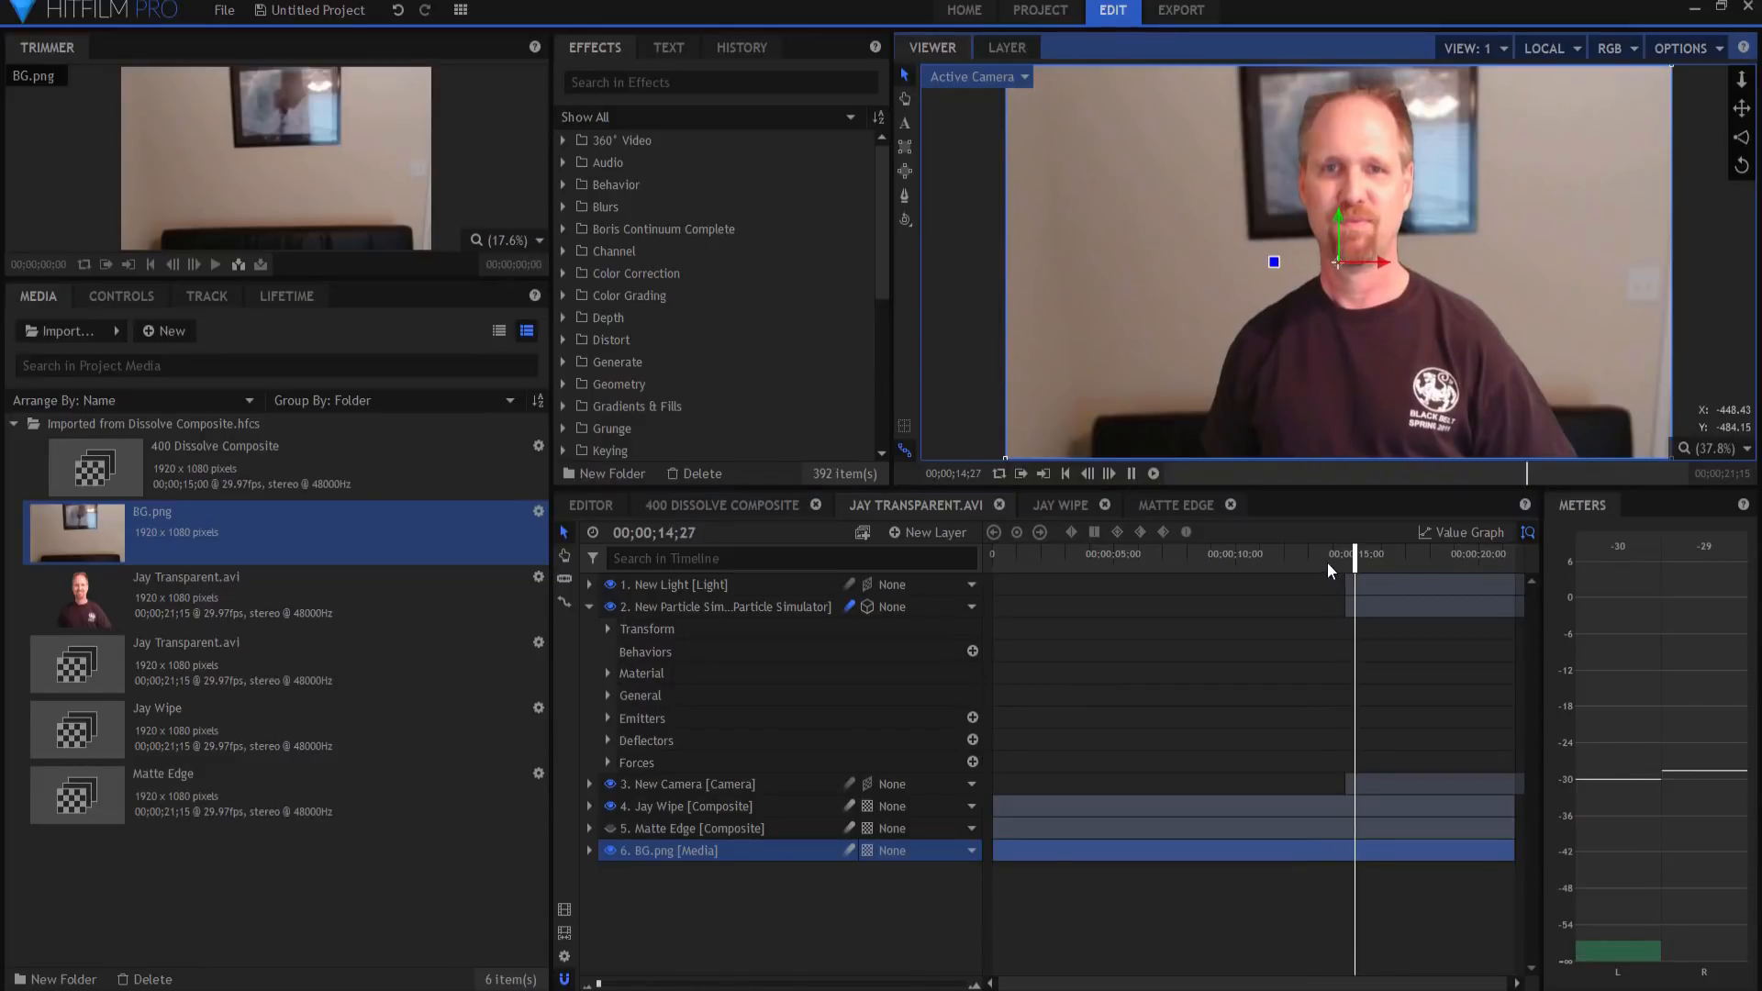
left_click(1154, 471)
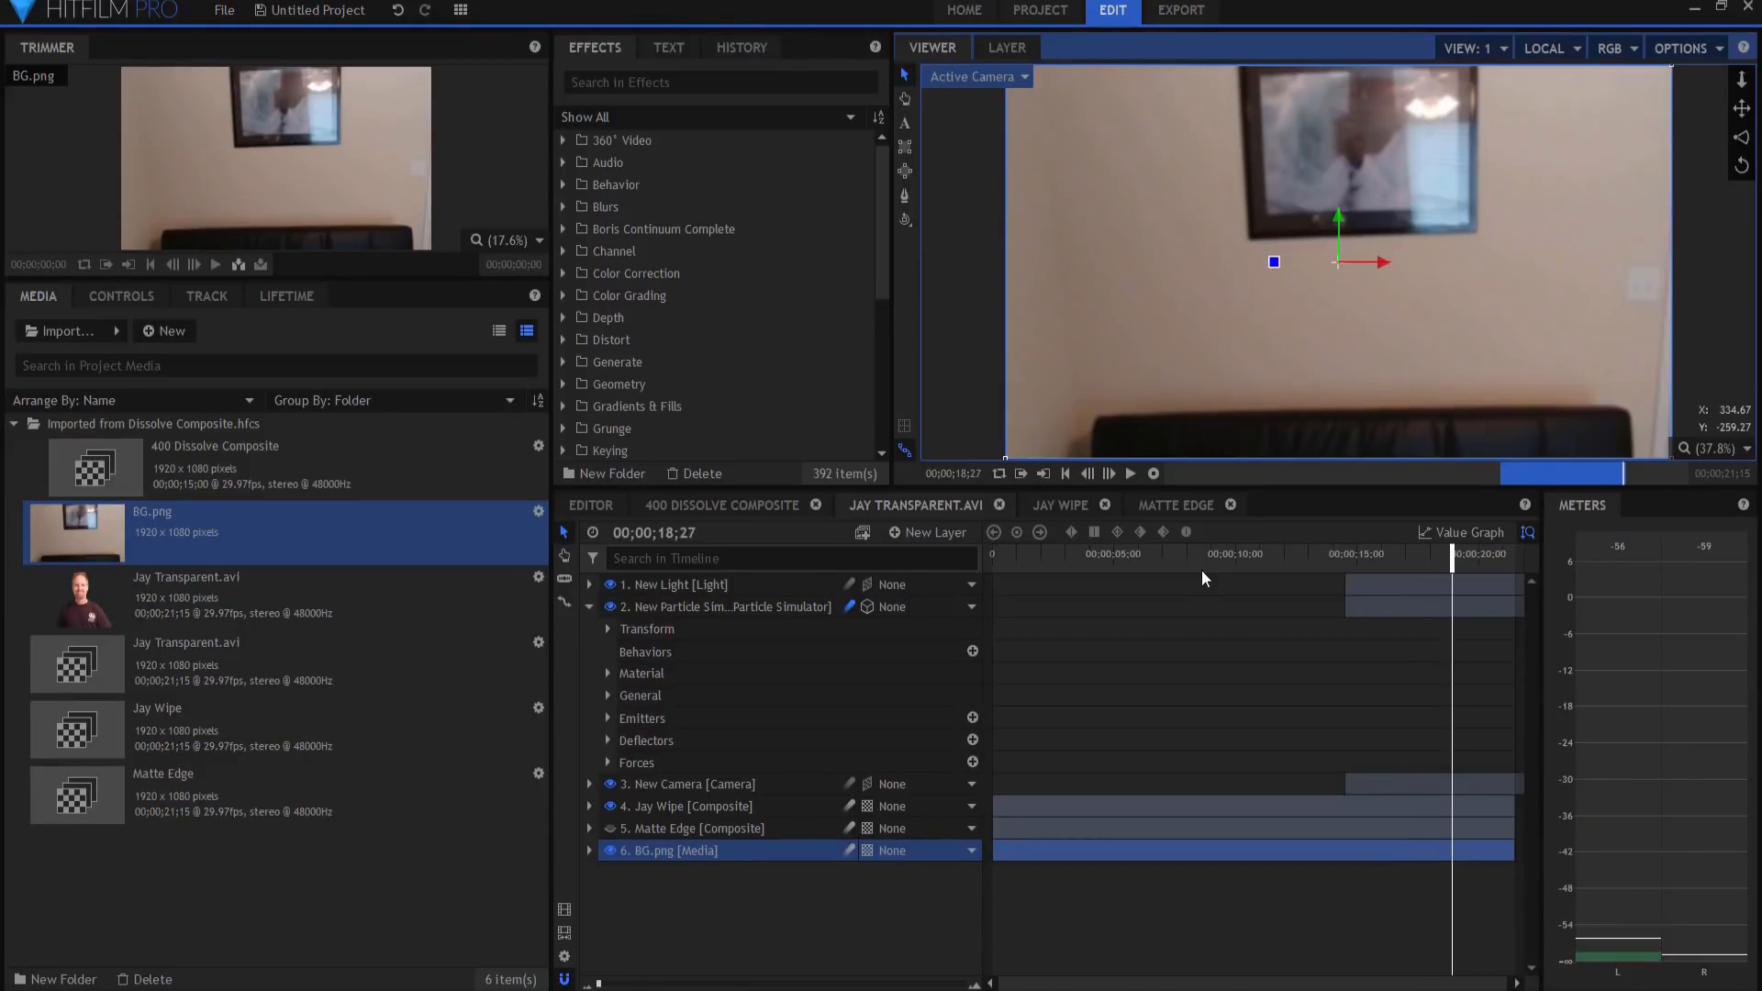
left_click(1340, 554)
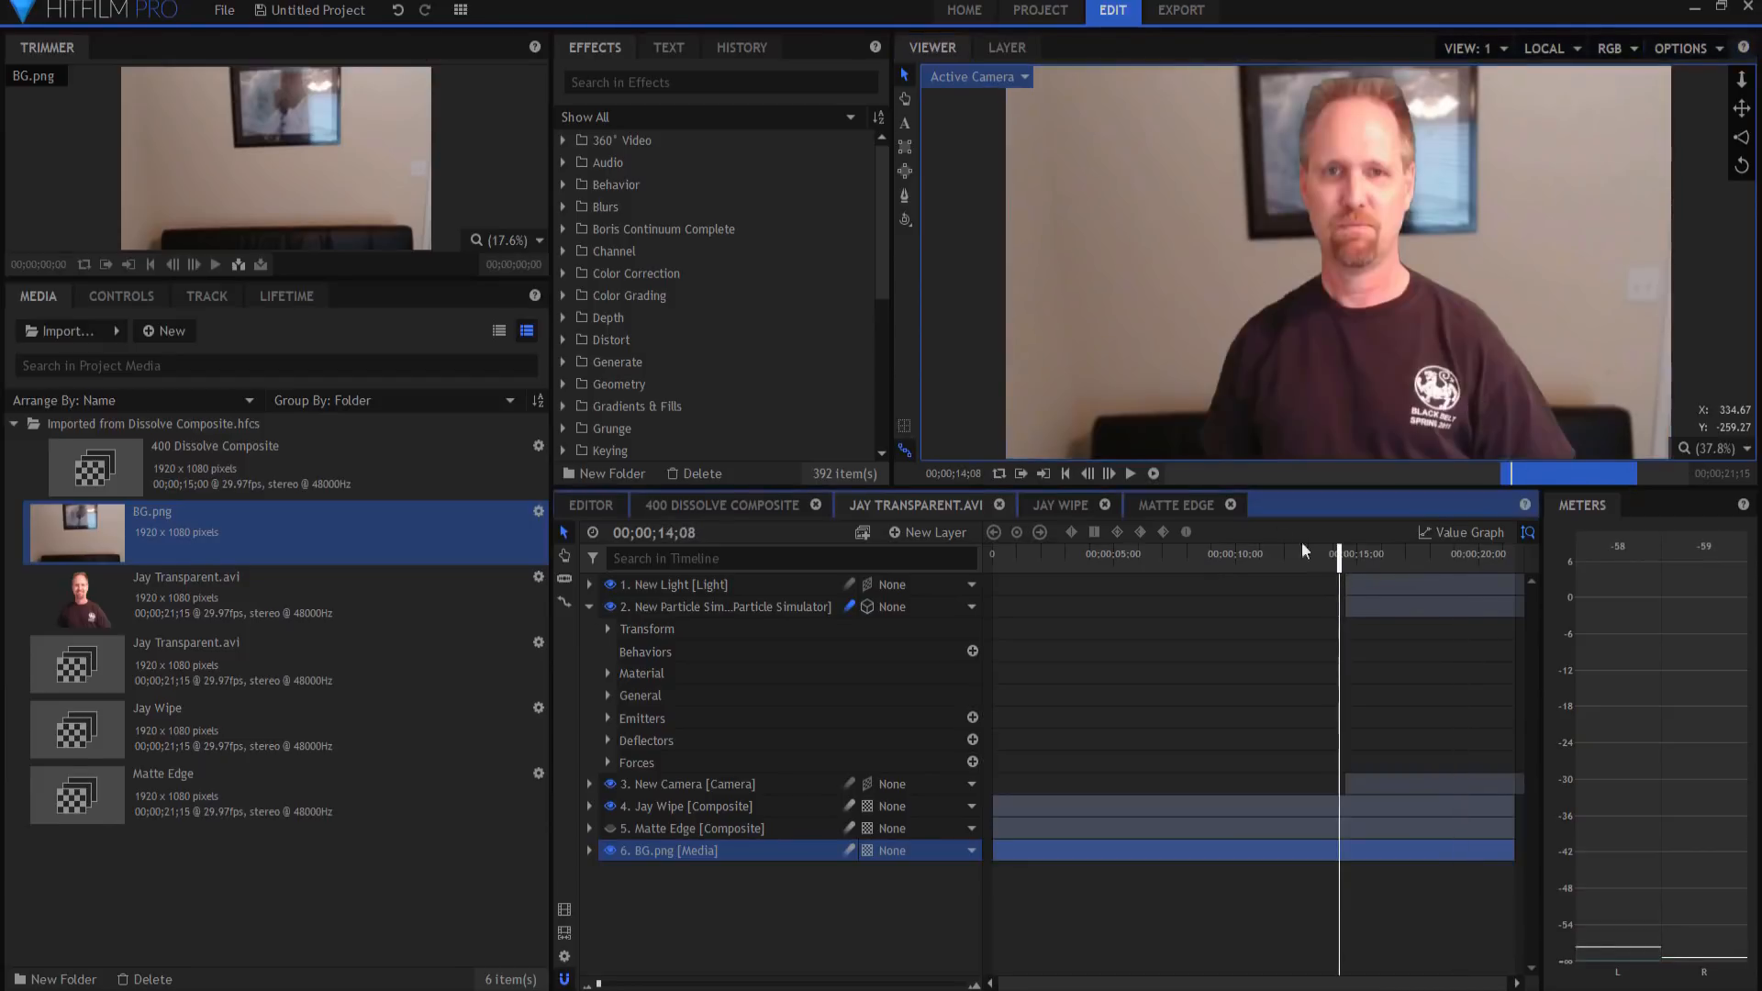
left_click(1129, 474)
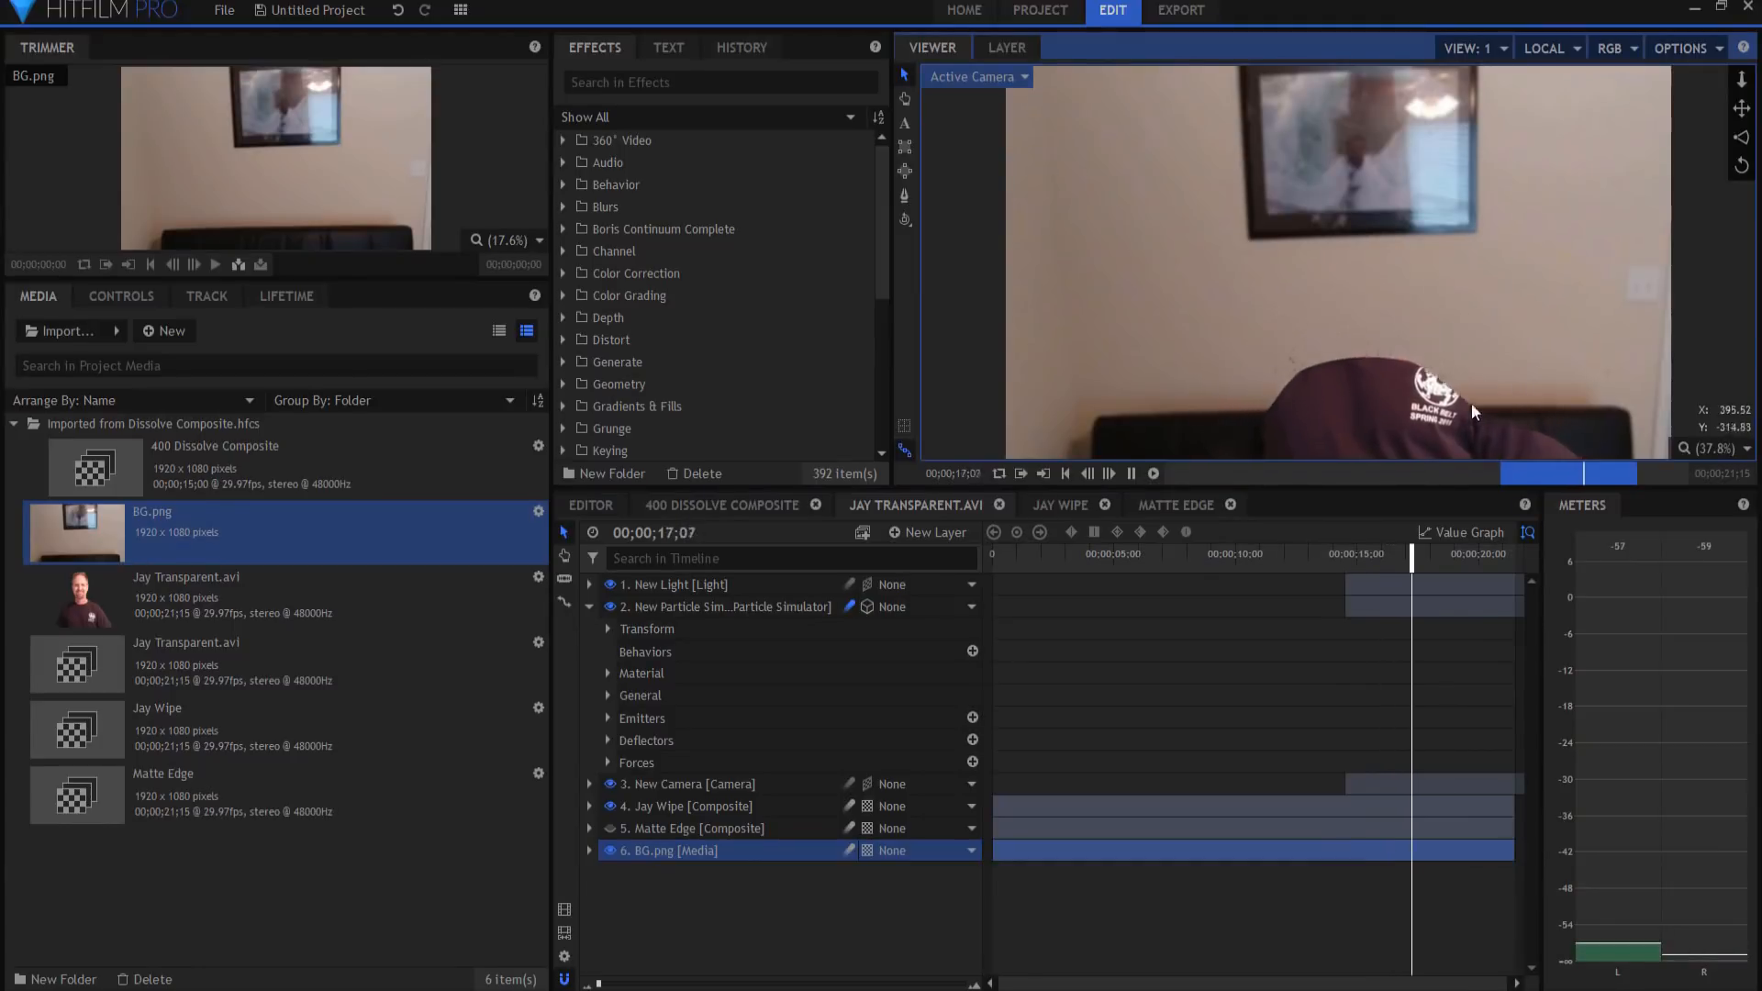
left_click(1129, 474)
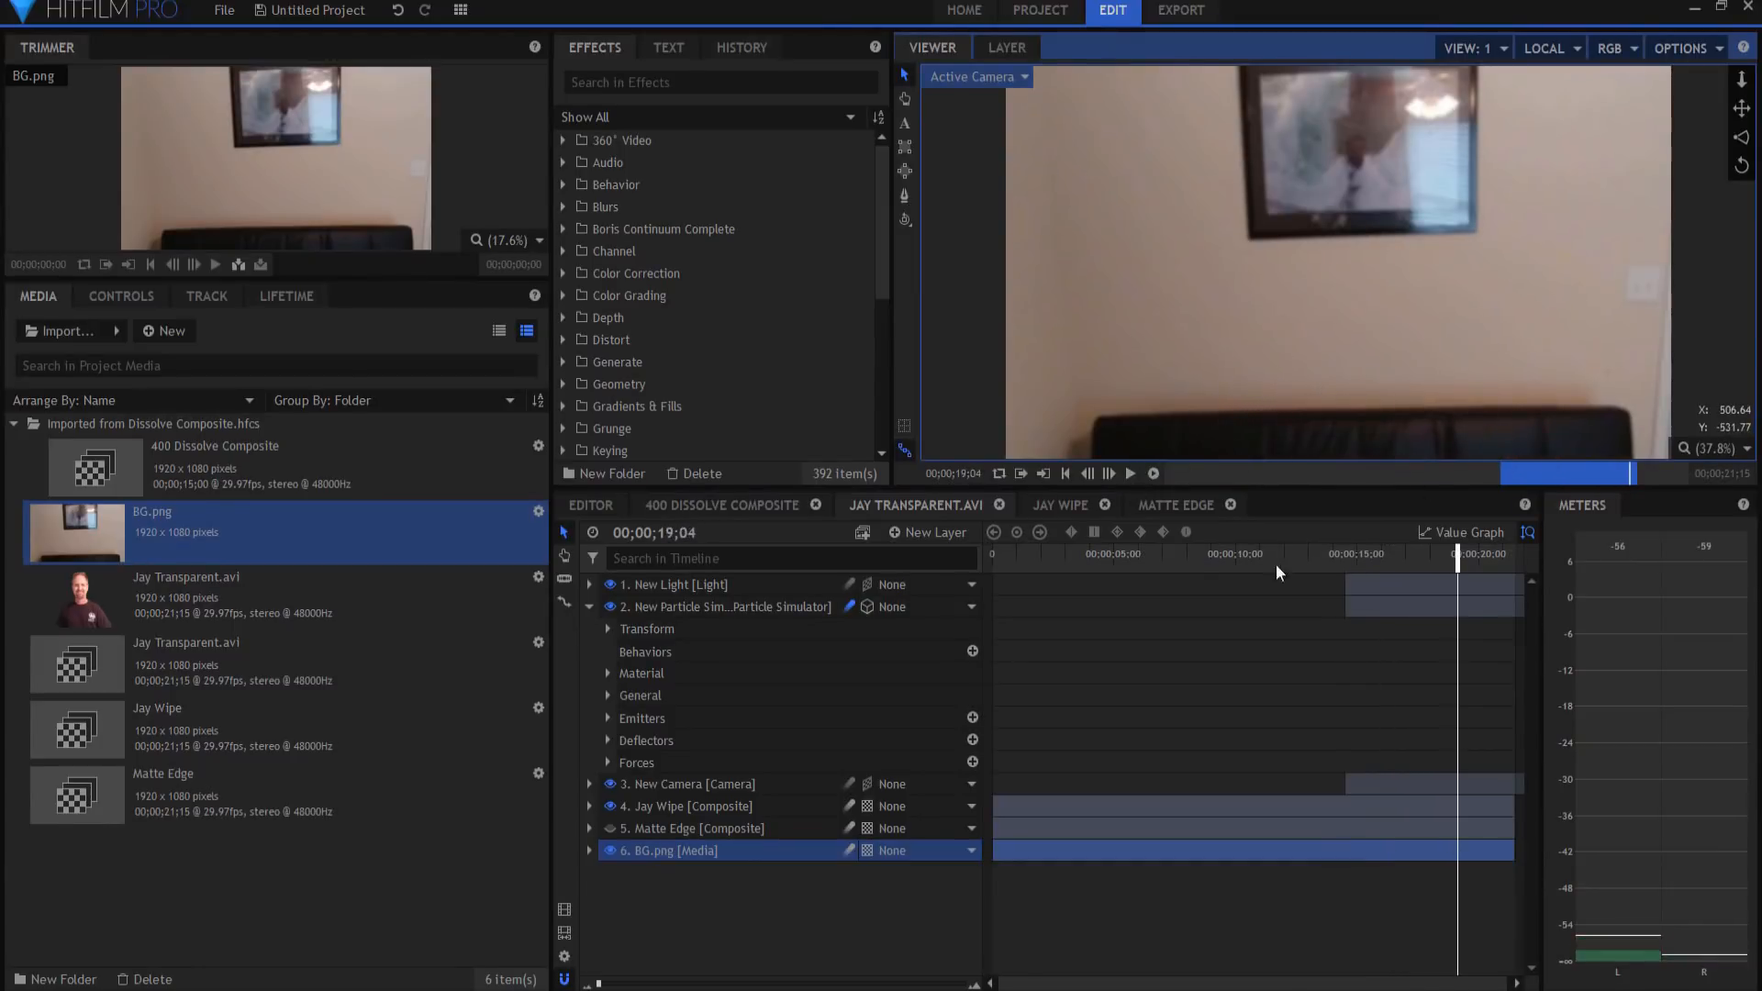
left_click(1346, 561)
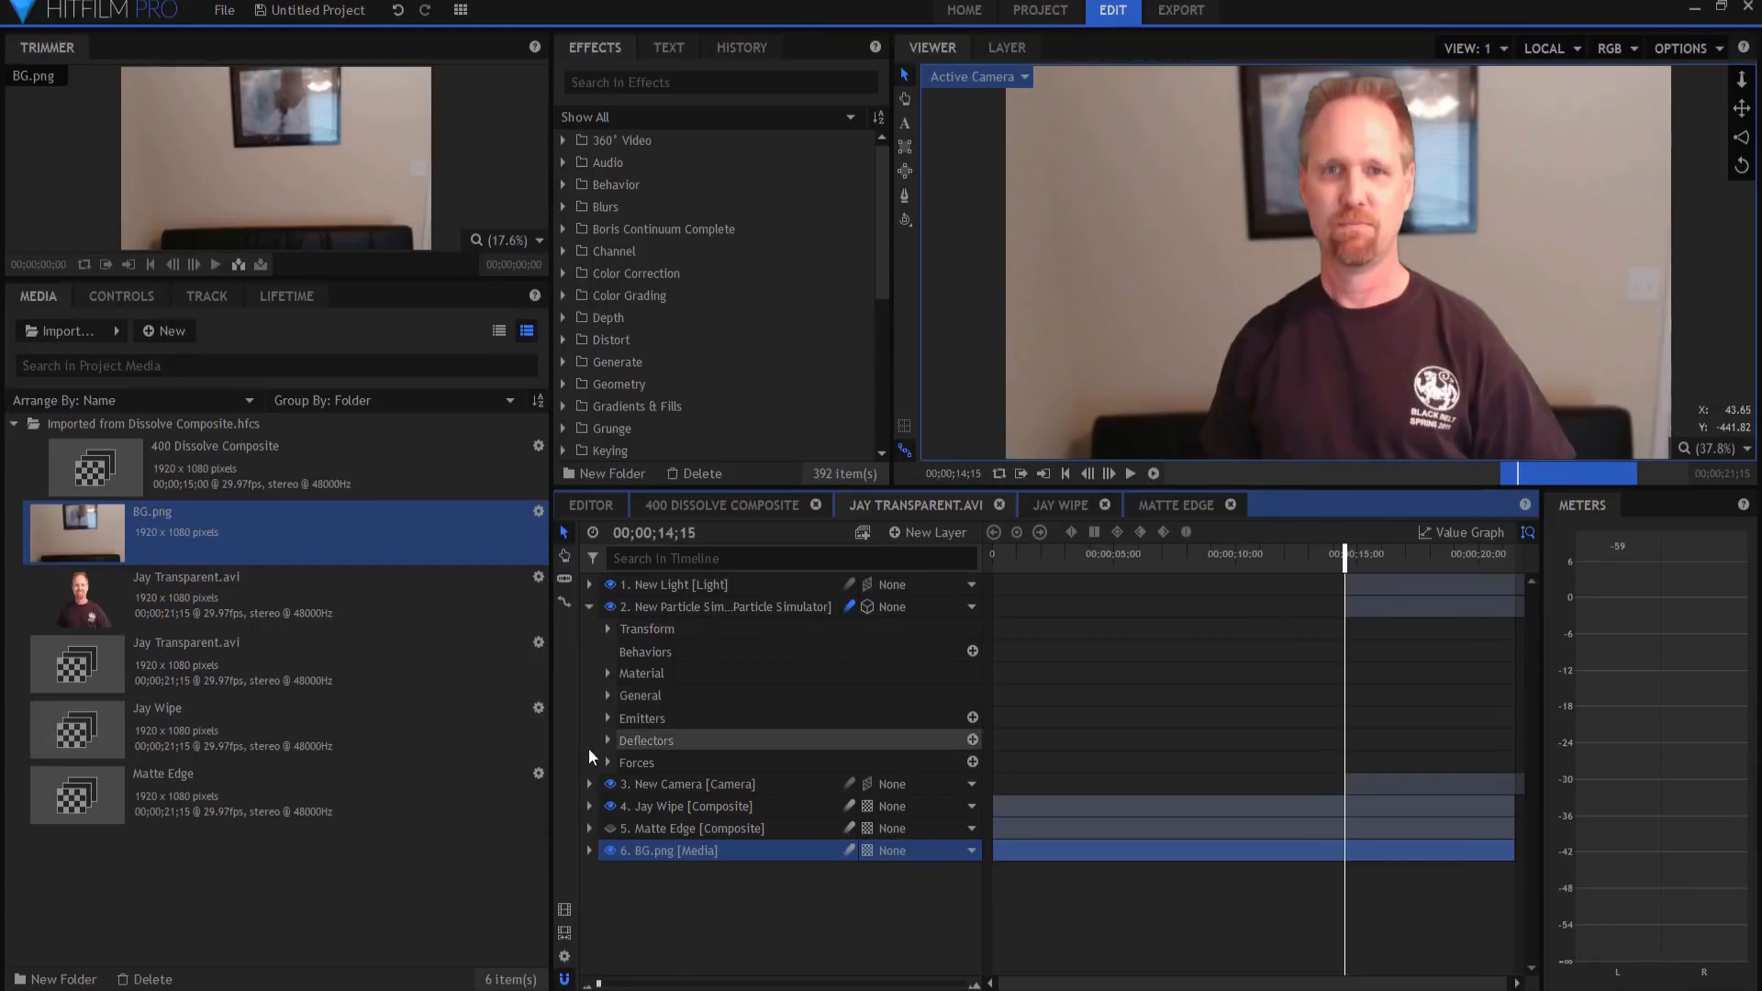
- Collapse the particle simulator layer and filter the timeline properties by "particles per sec"
left_click(628, 610)
left_click(590, 607)
left_click(673, 559)
type("parr")
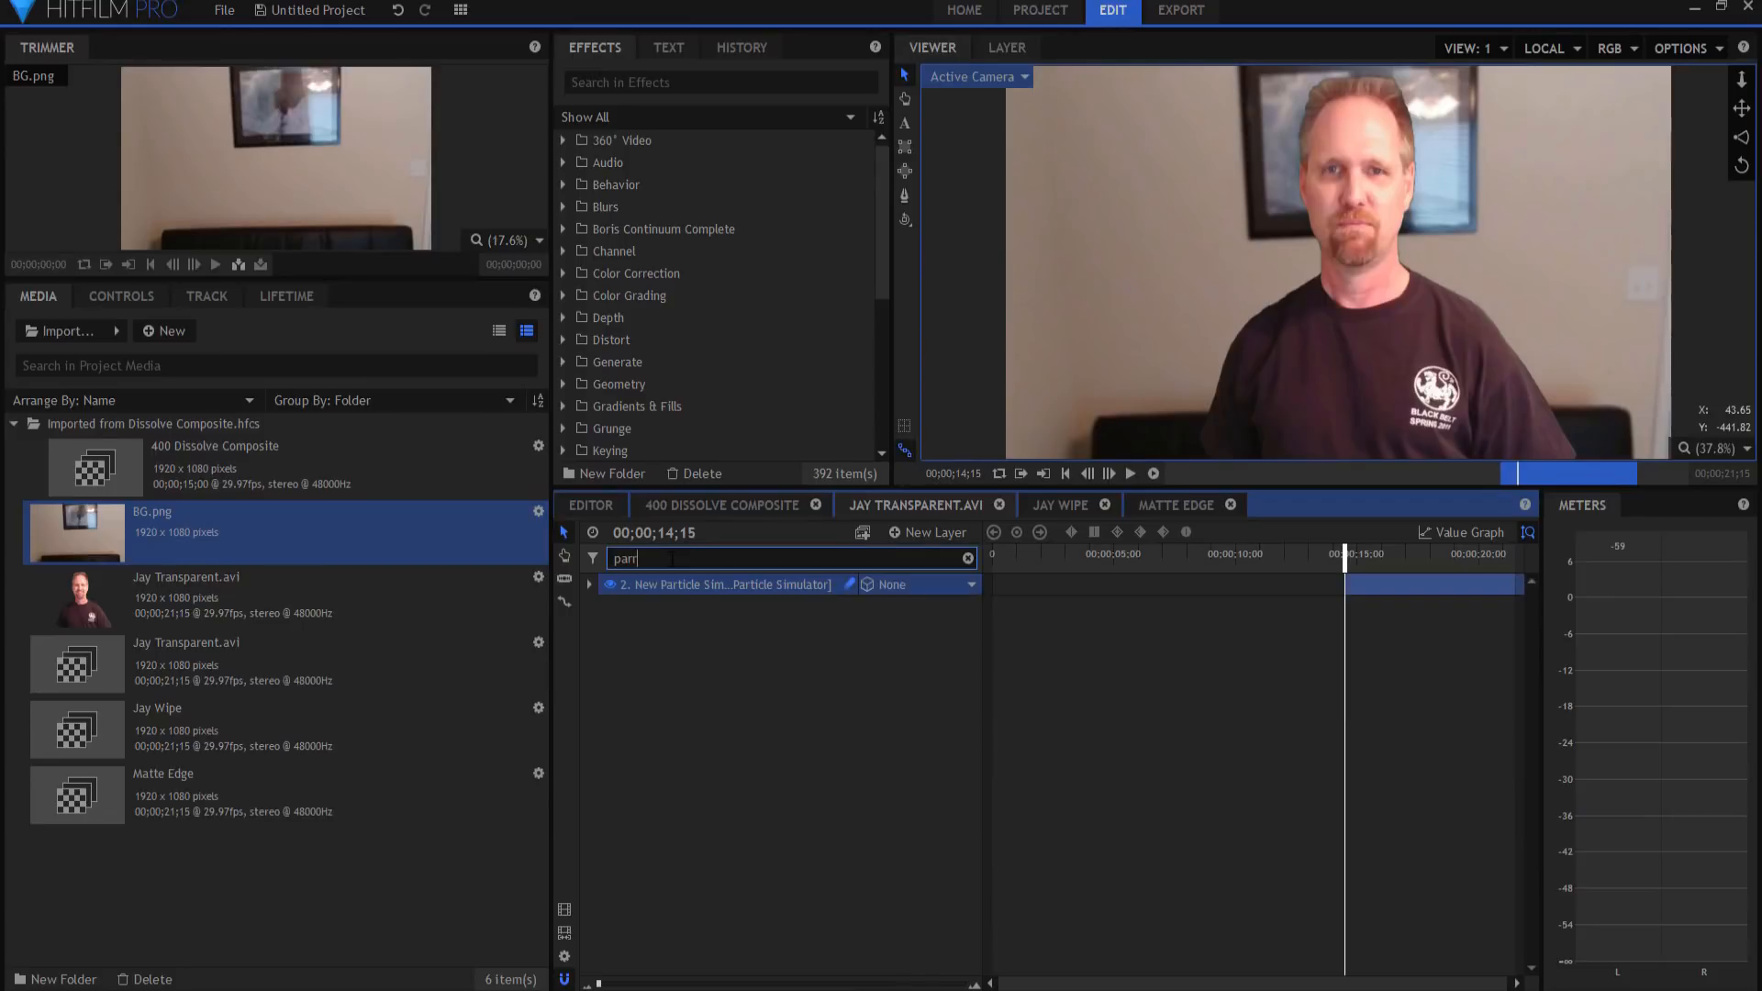
type("icles per so")
key("BackSpace")
key("BackSpace")
type("ec")
key("BackSpace")
type("sec")
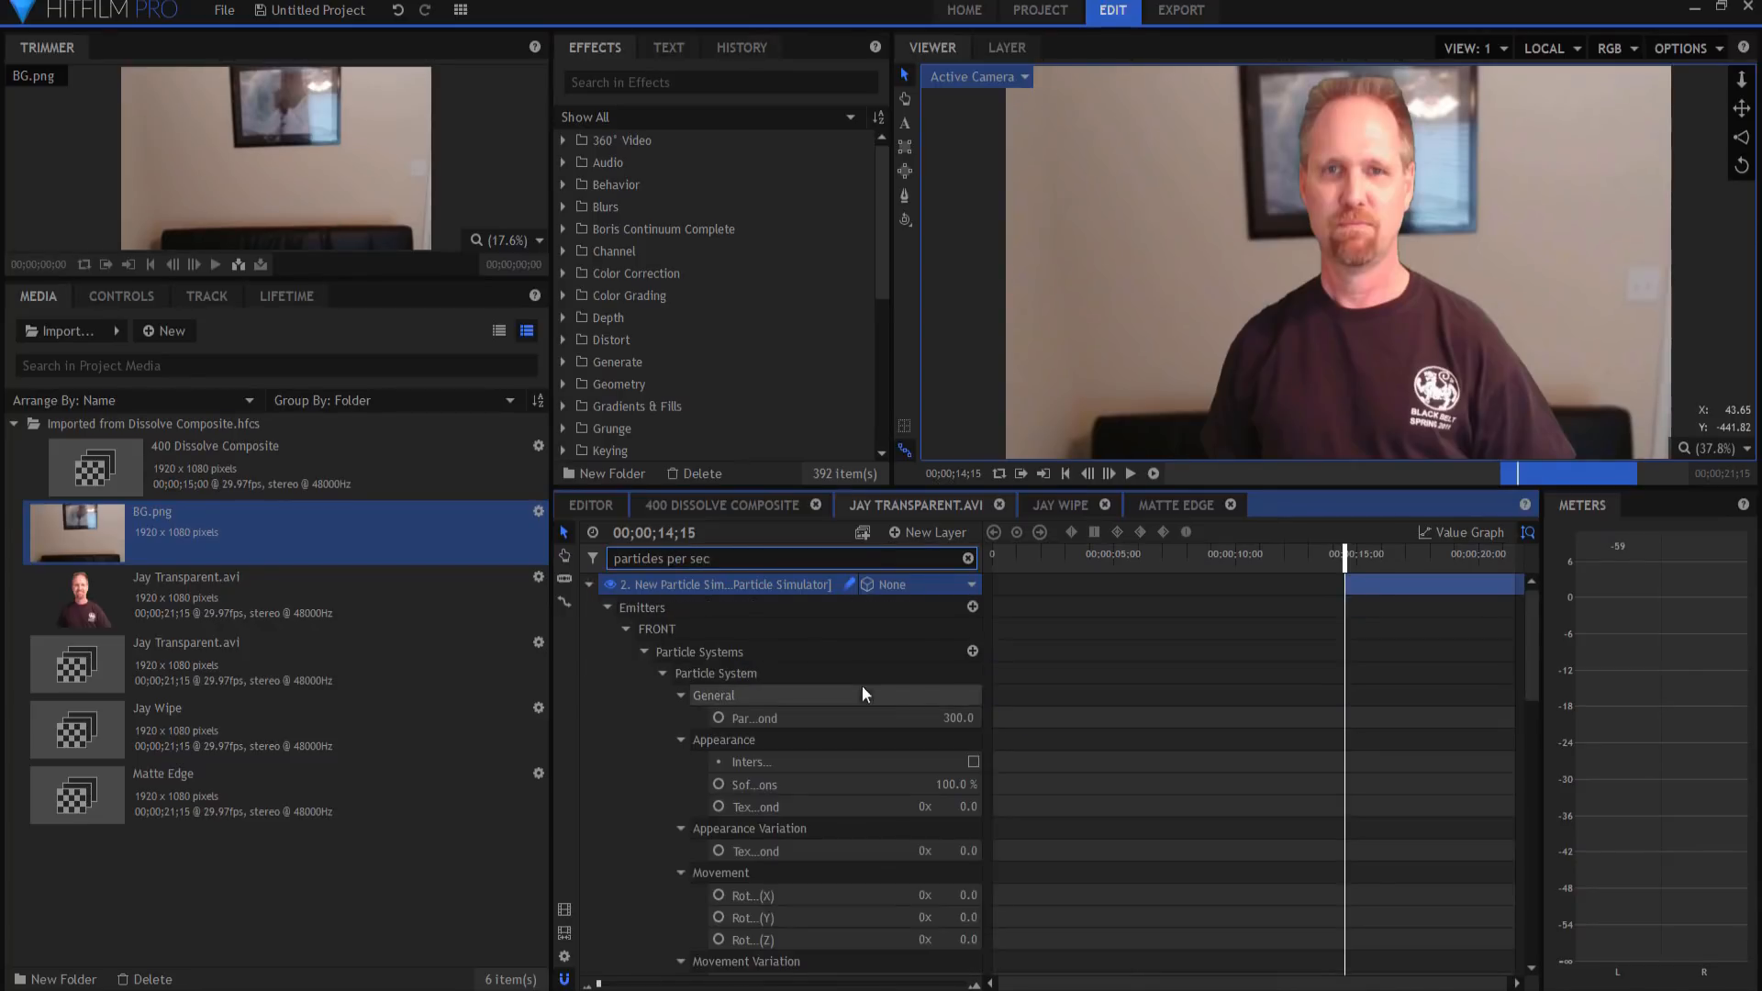
- Set the FRONT emitter's particles per second to 30000
left_click(959, 718)
type("30")
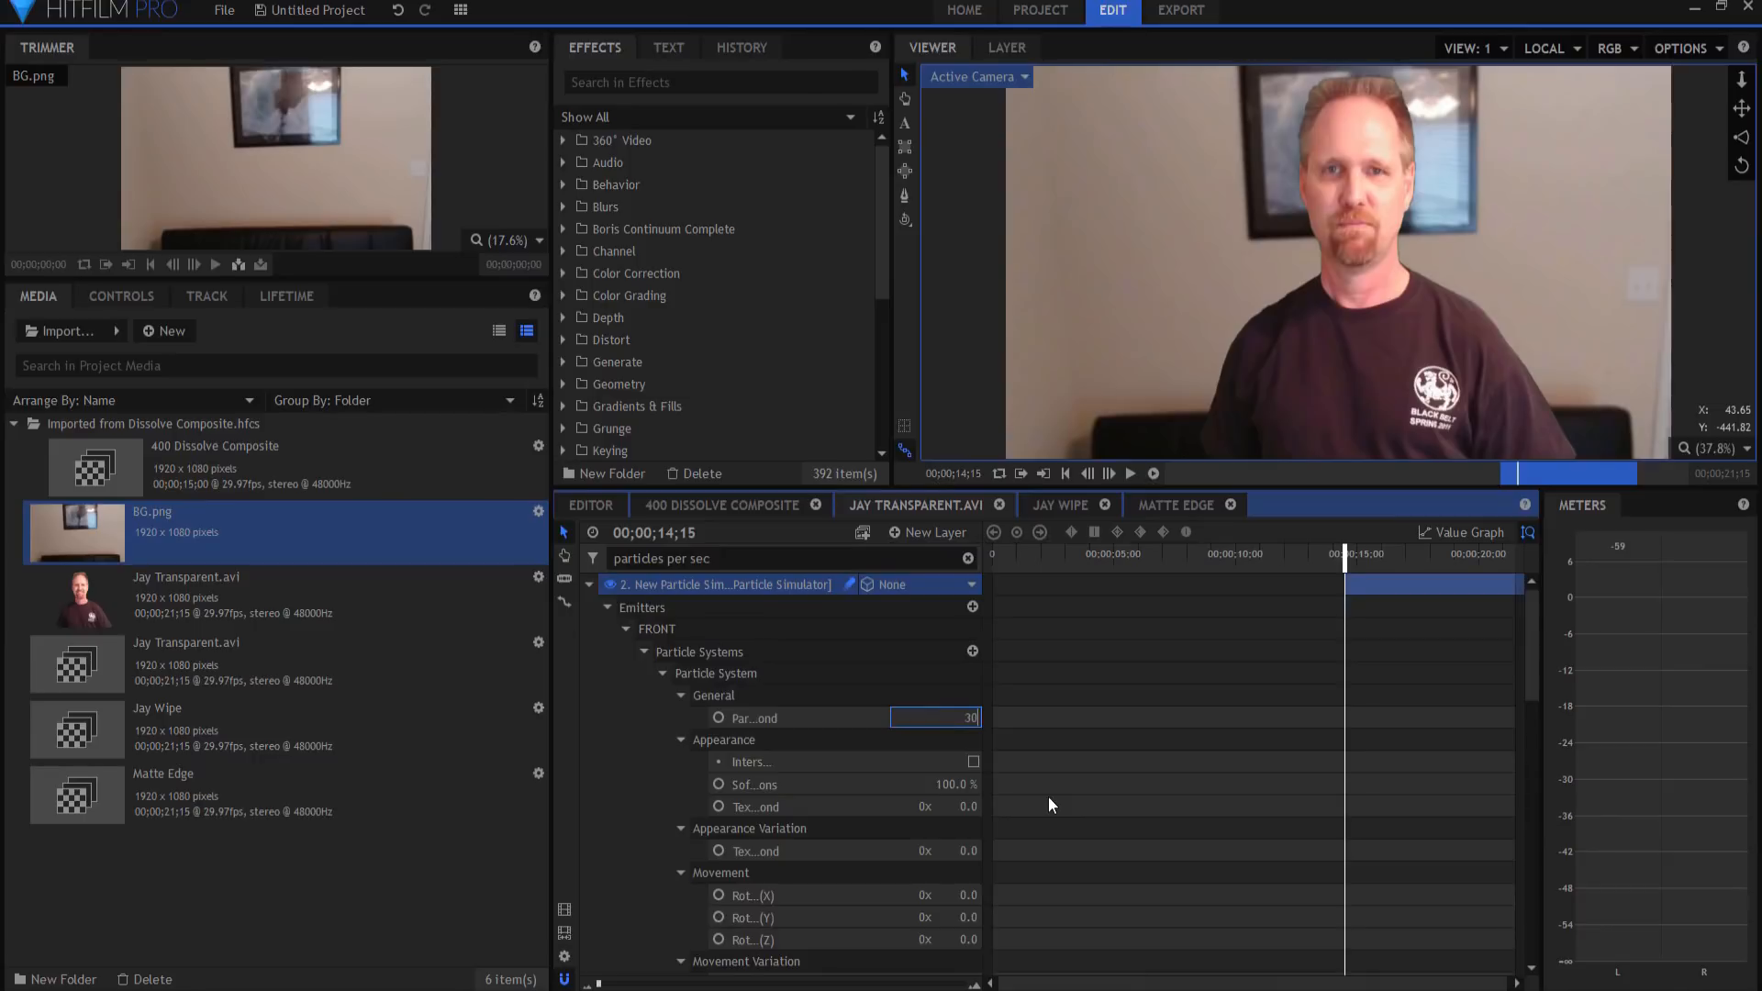
key("Return")
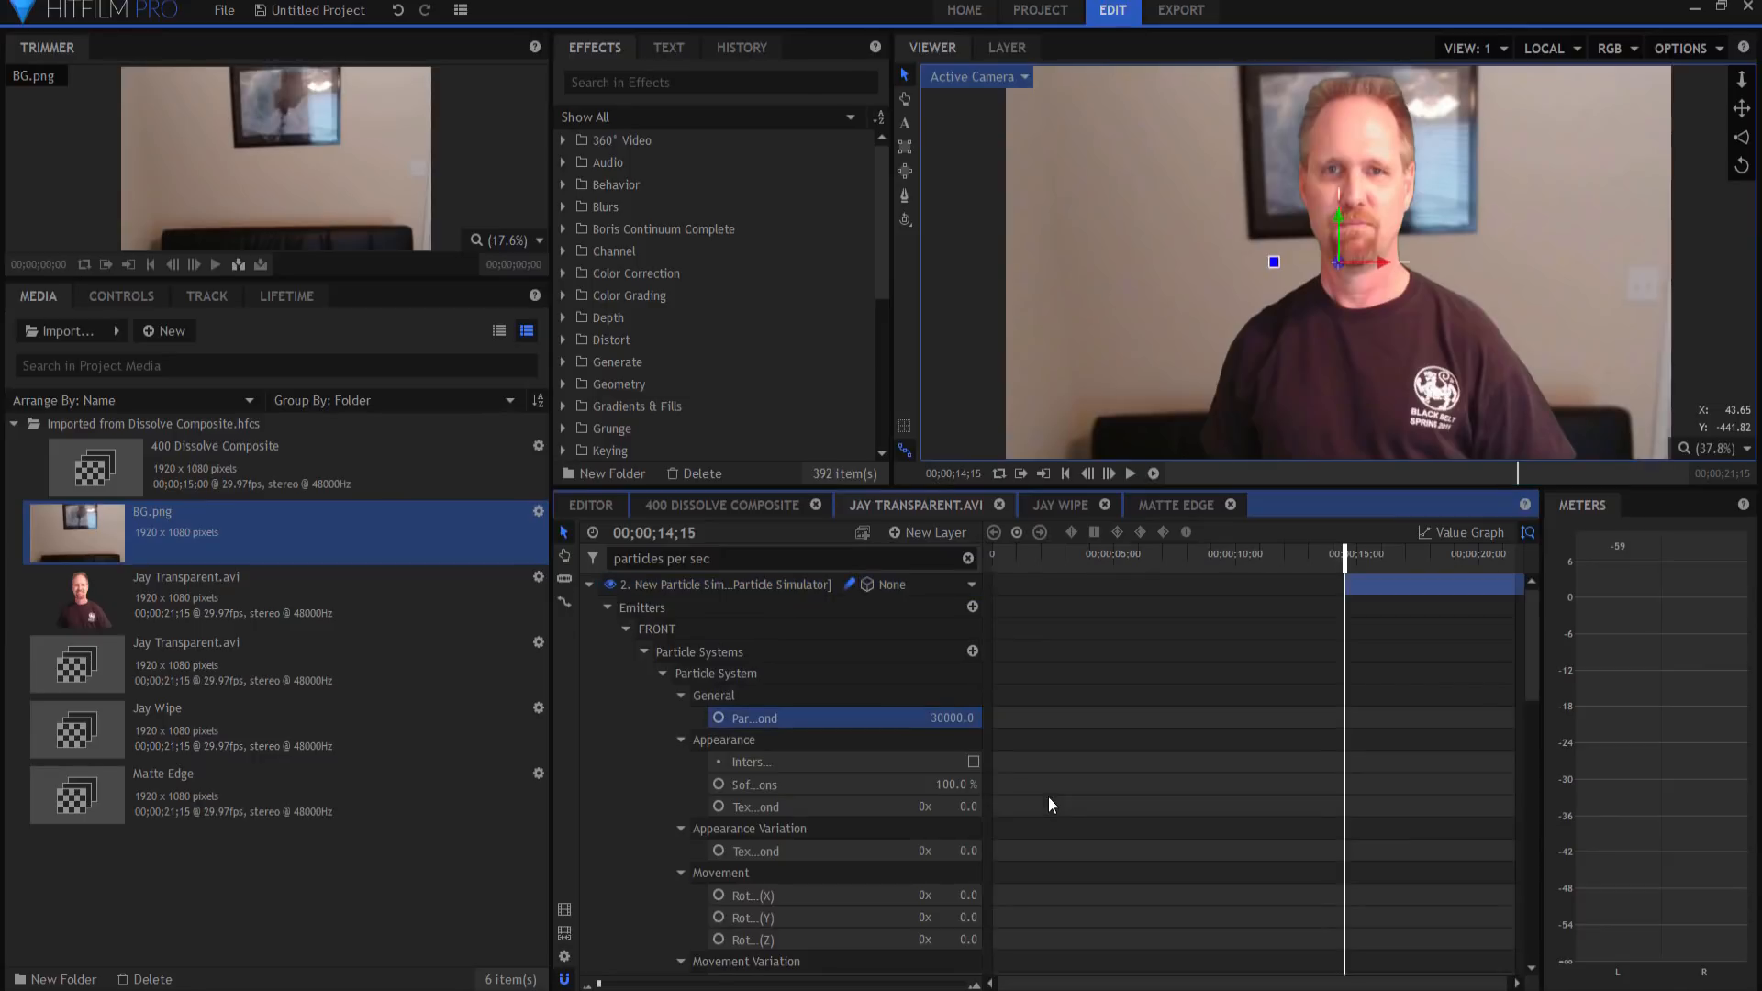
scroll(888, 766, "down", 3)
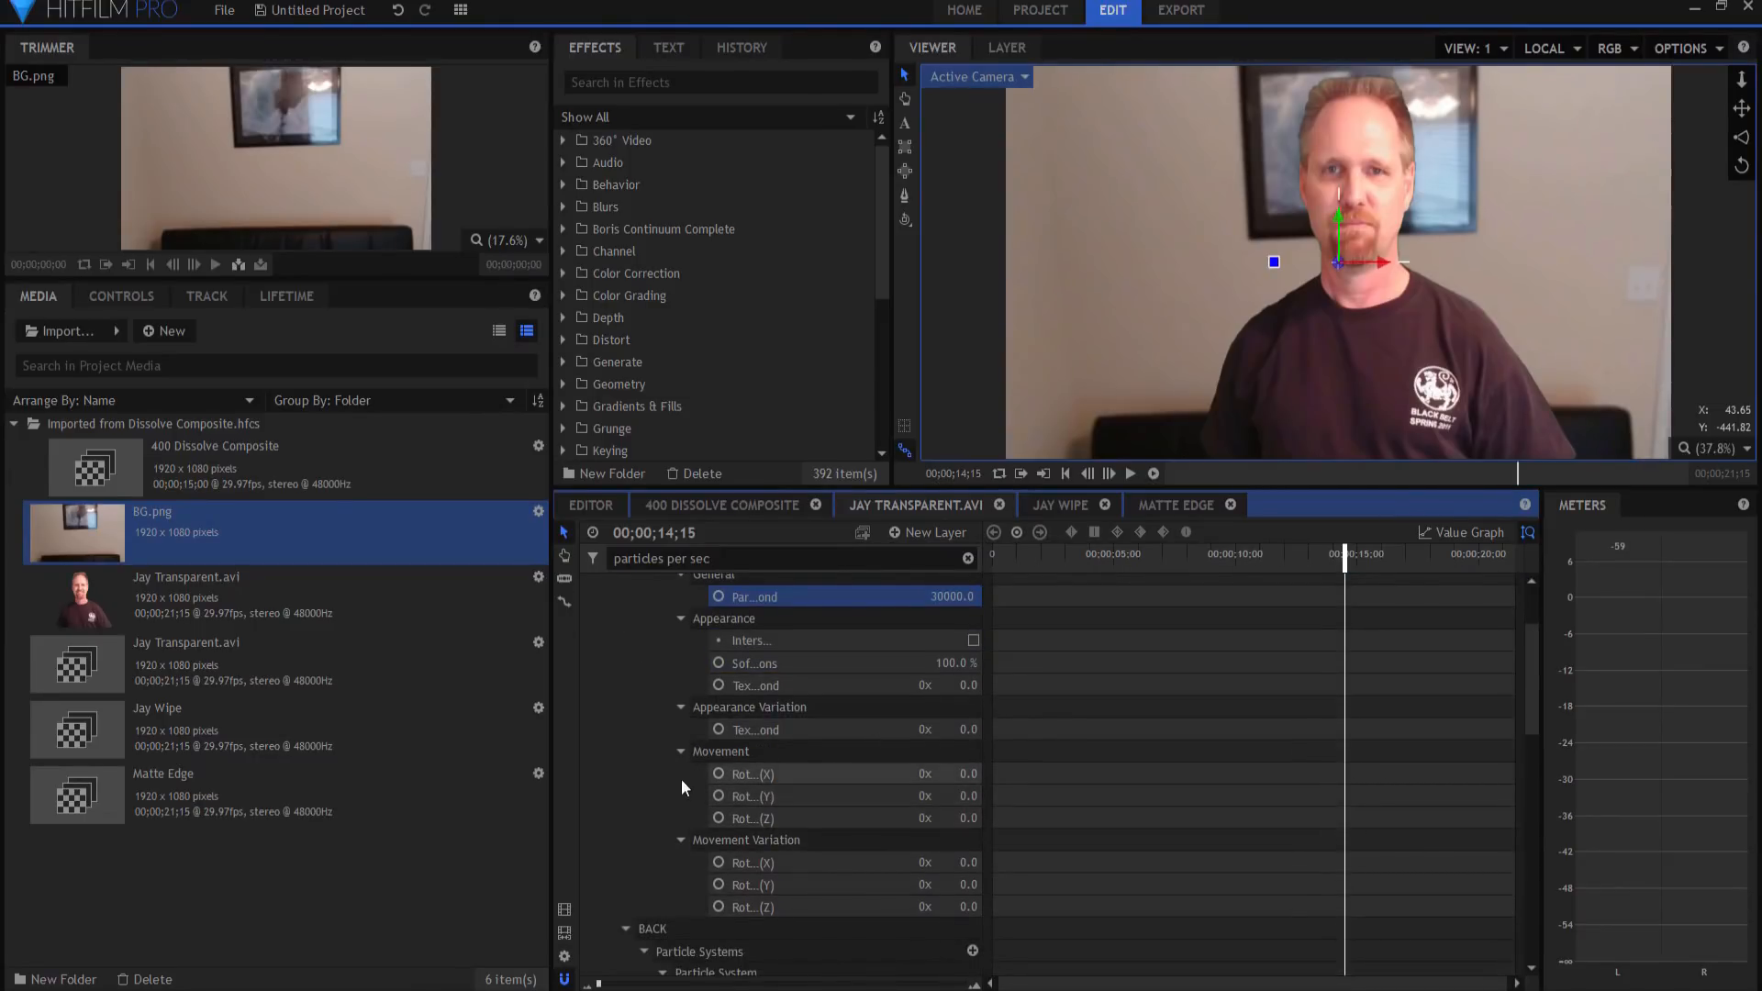
- Set the BACK emitter's particles per second to 30000 and clear the timeline property filter
scroll(658, 879, "down", 2)
scroll(658, 879, "down", 3)
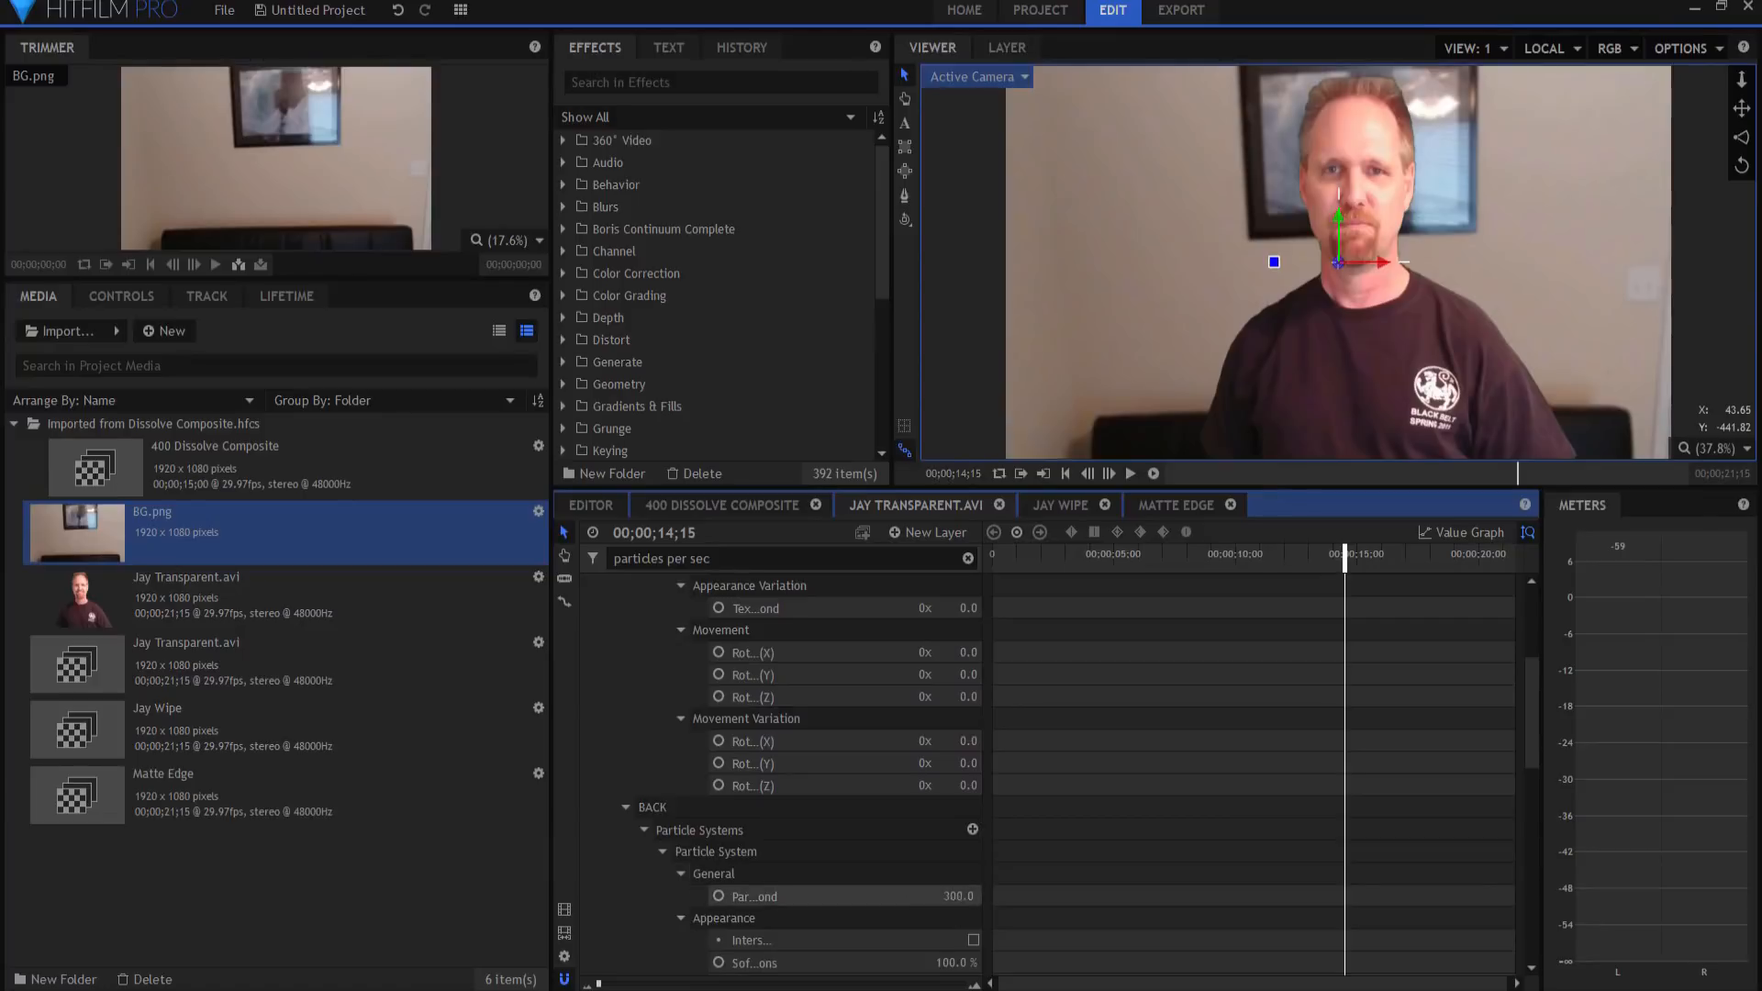
left_click(947, 892)
type("30000")
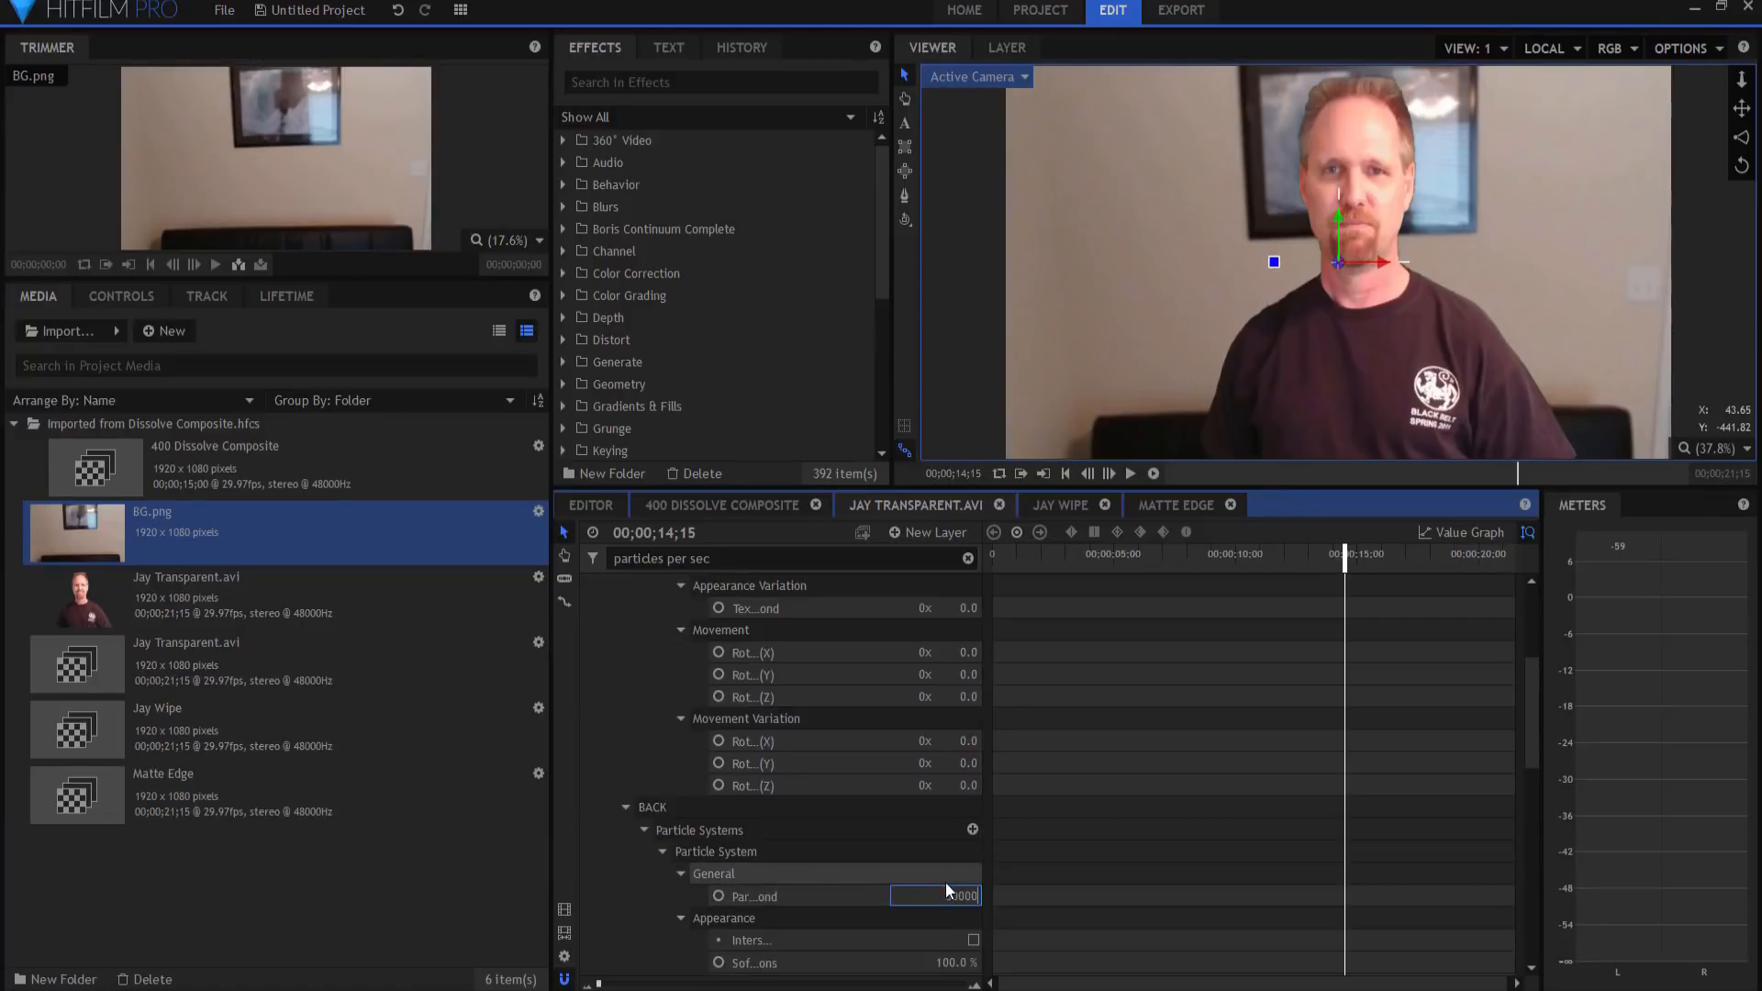
key("Return")
scroll(679, 675, "up", 5)
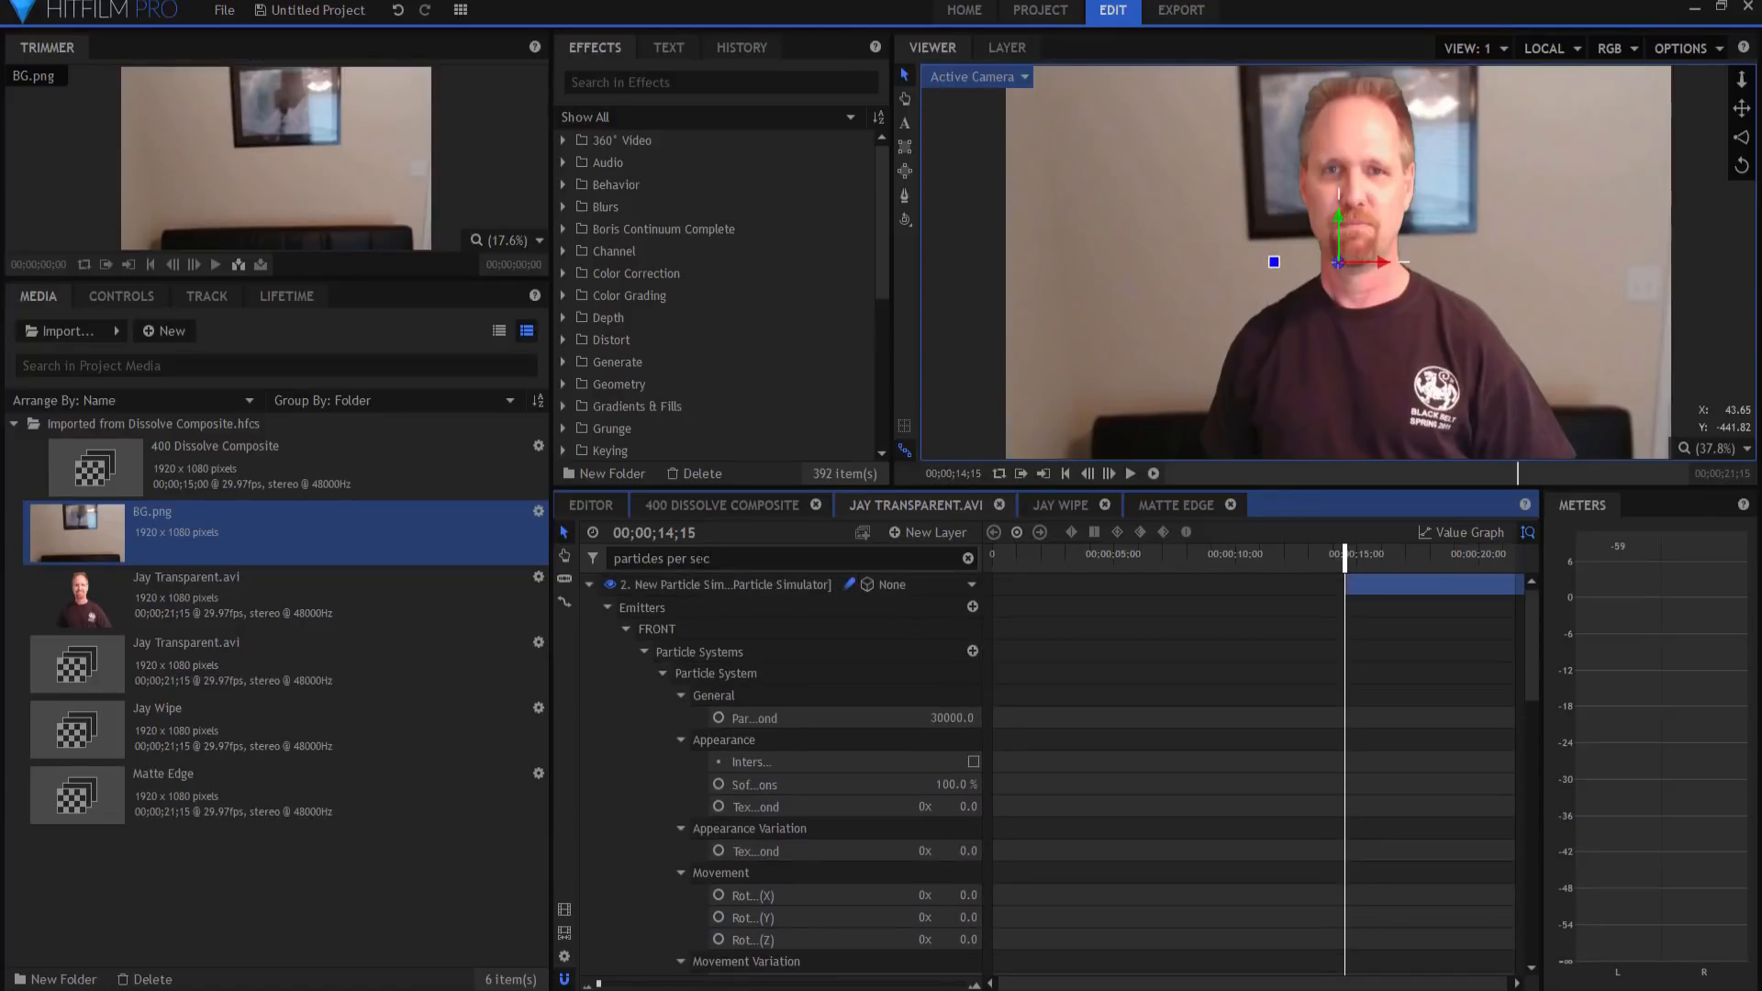
left_click_drag(716, 558, 476, 557)
key("BackSpace")
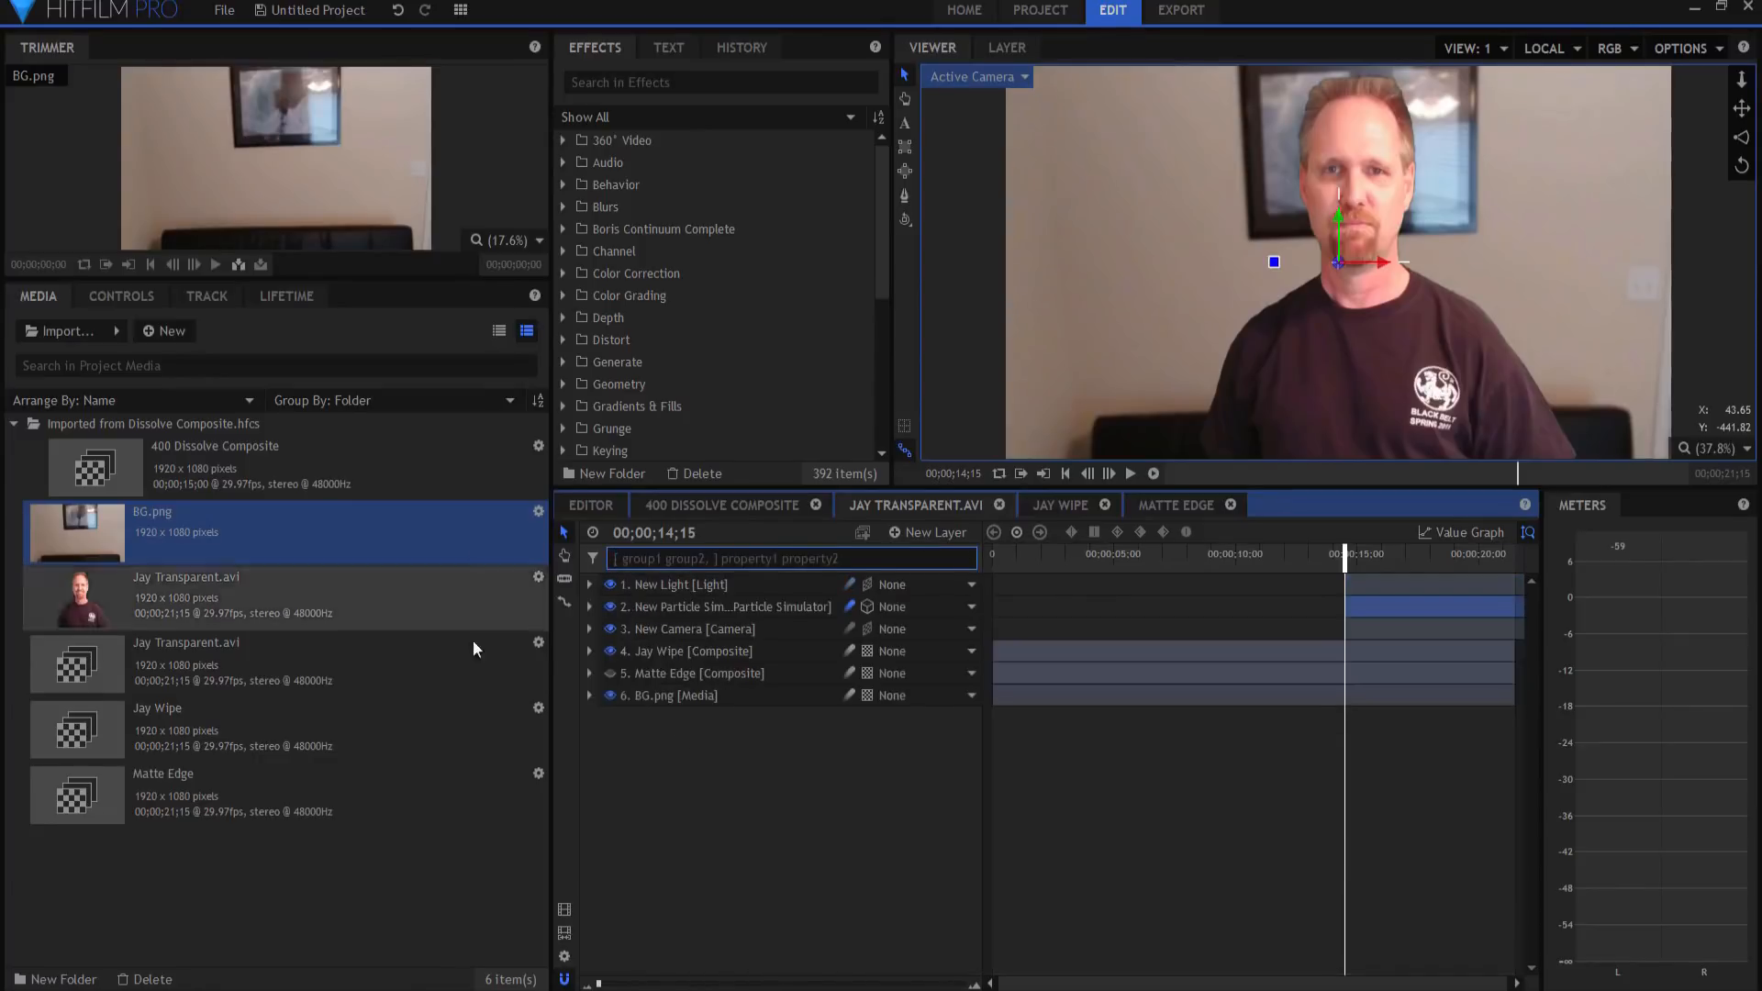
- Render a RAM preview of the denser particle dissolve and advance frame by frame to 00;00;15;00 to inspect it
left_click(1154, 474)
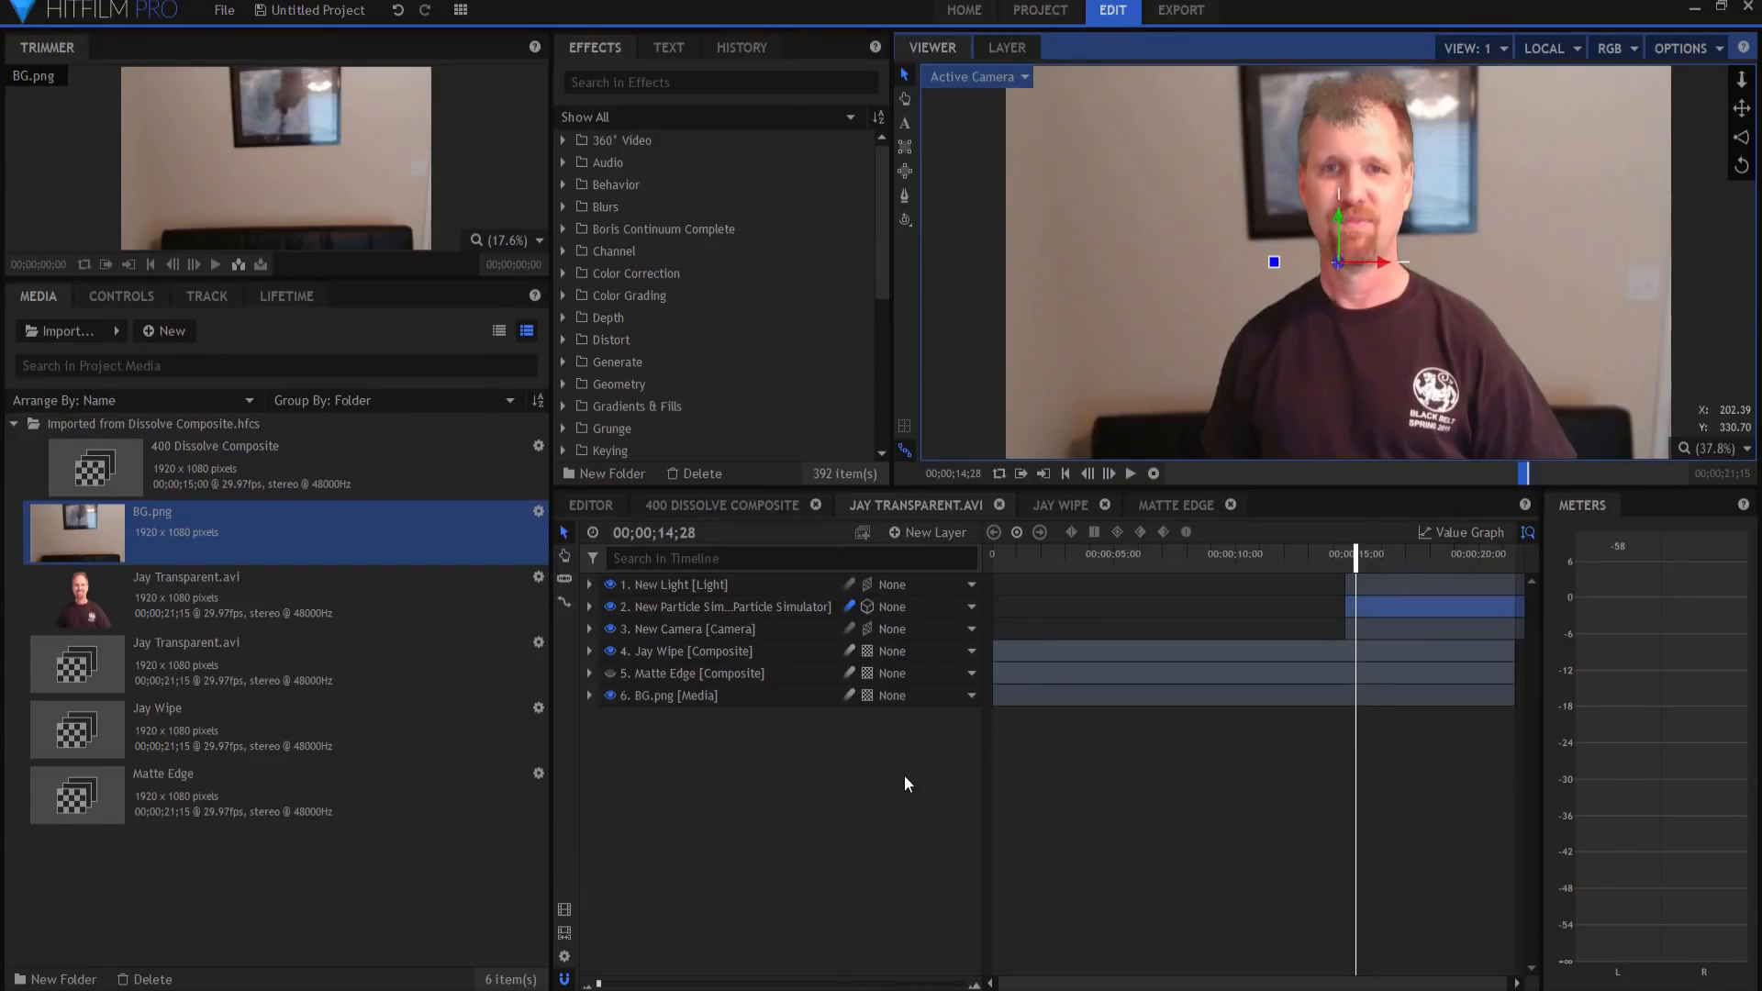
key("period")
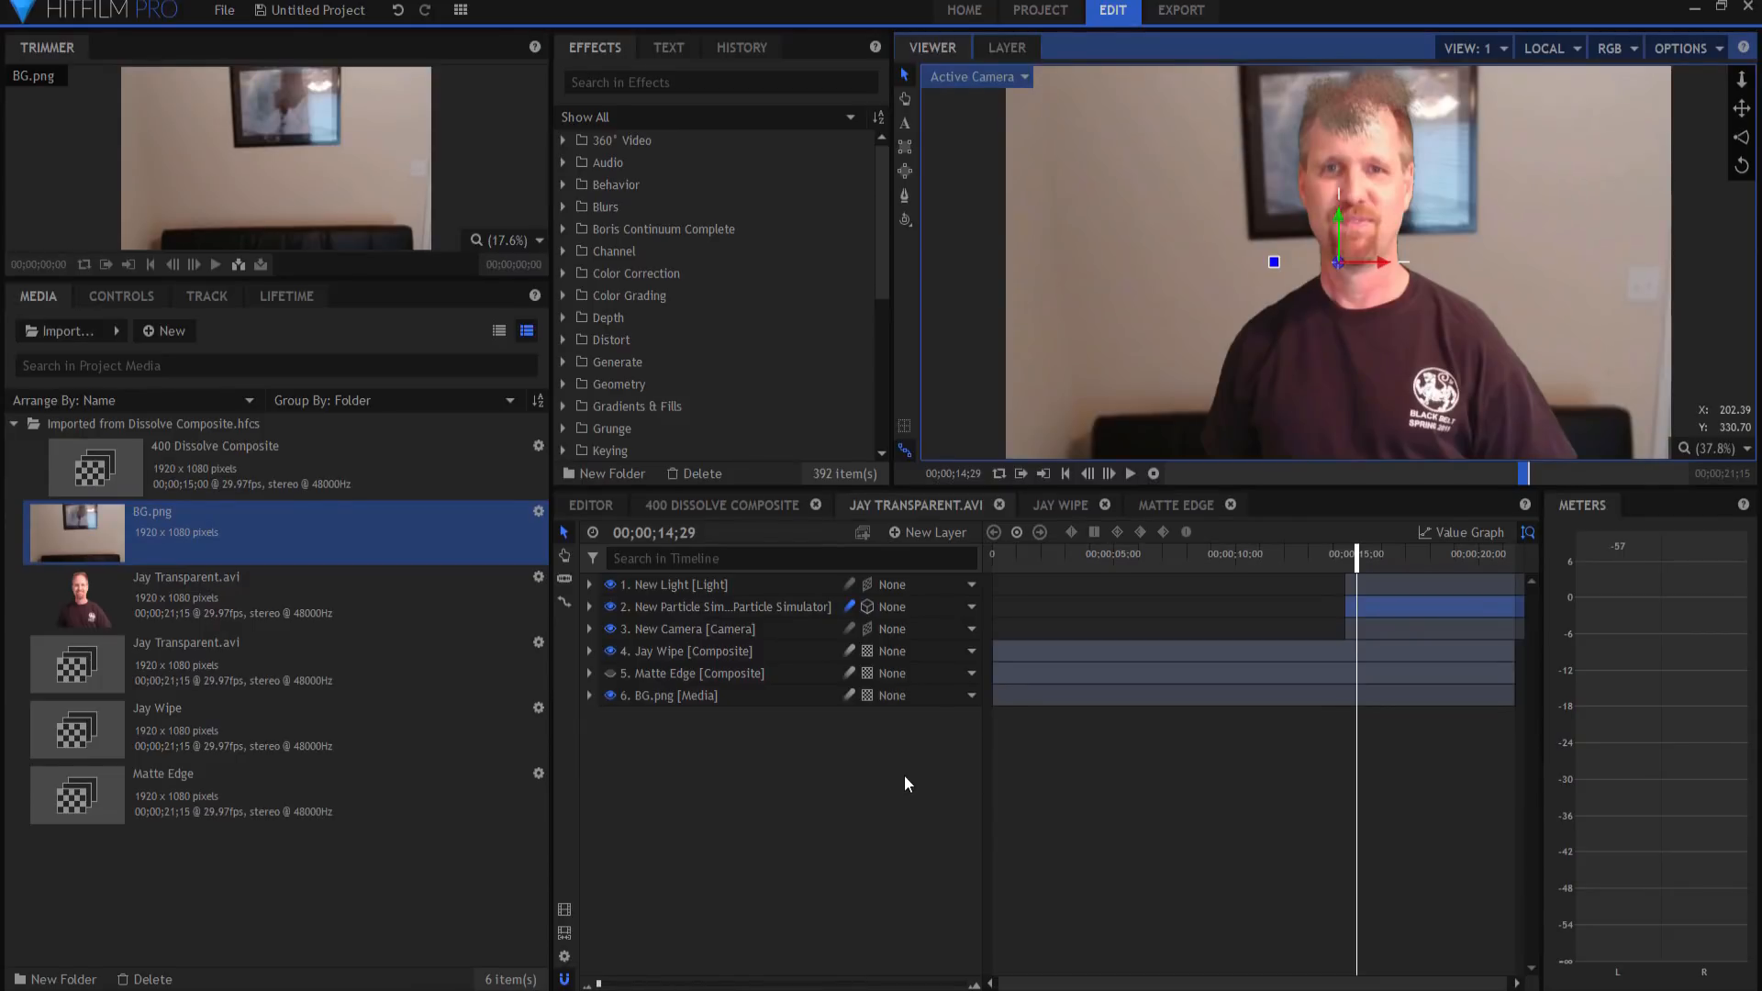
key("period")
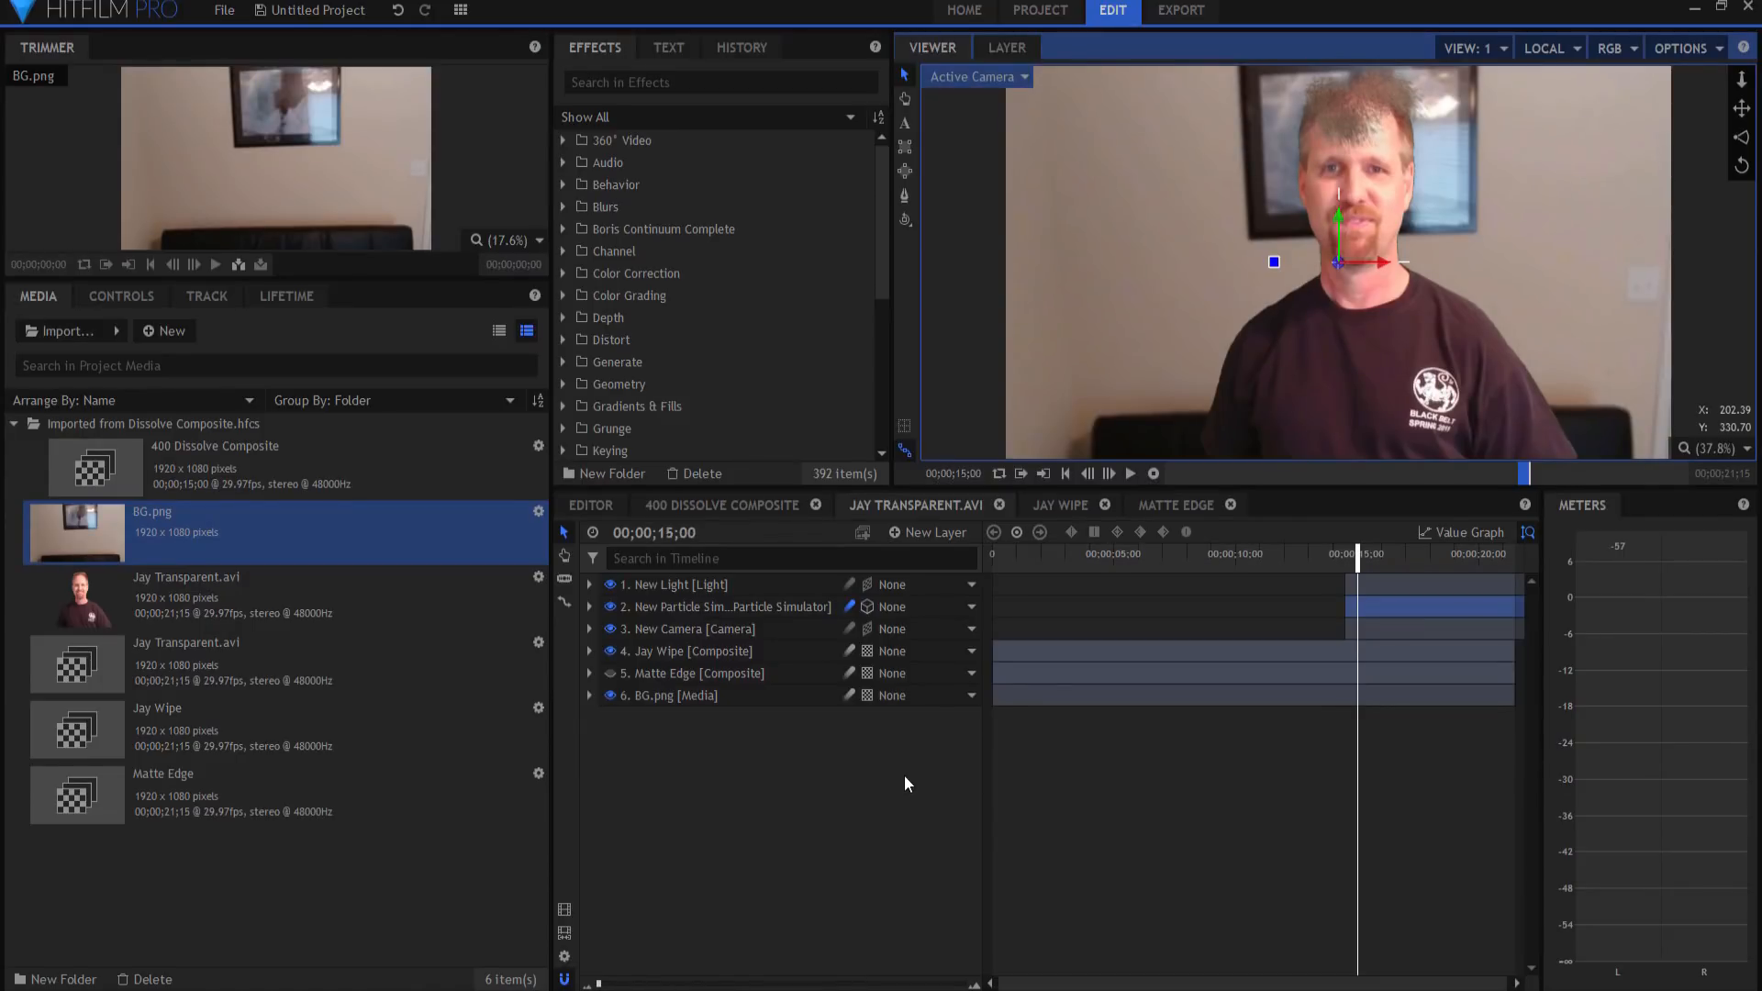